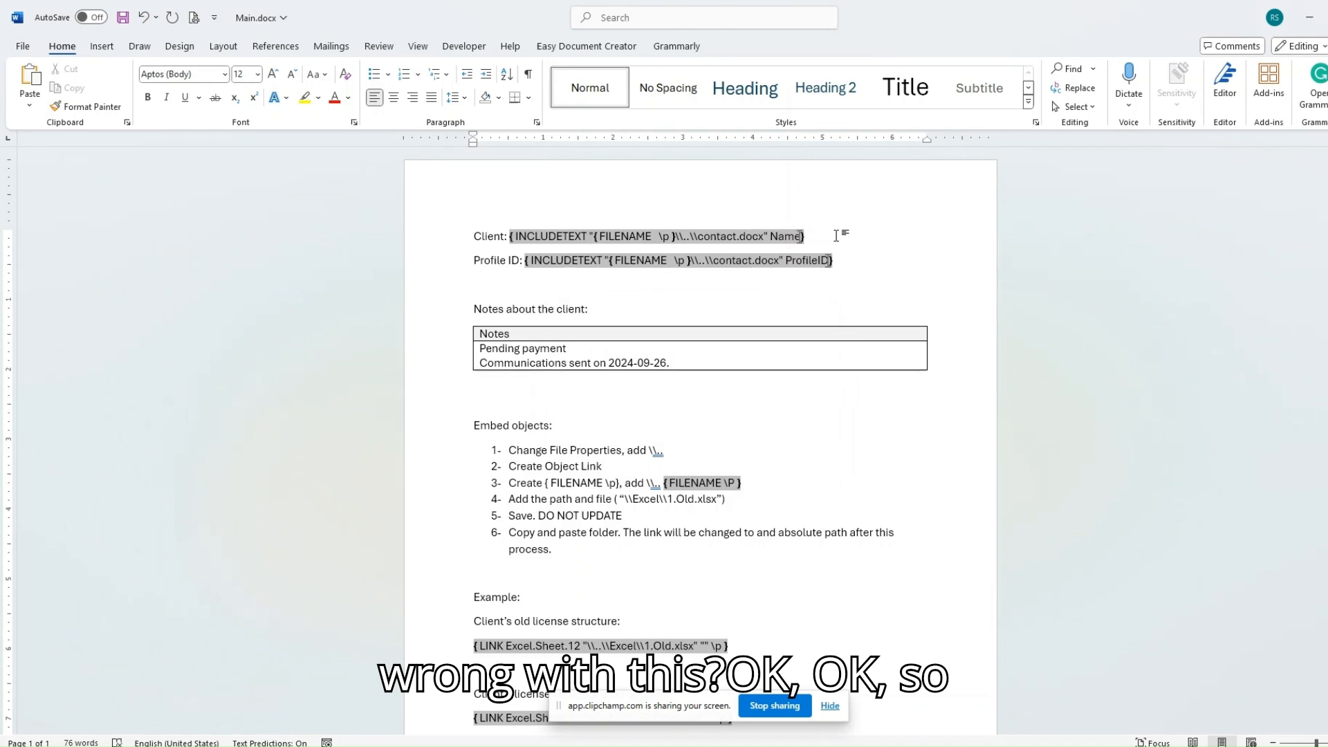
Save the document and switch the display from field codes to field results
key("ctrl+s")
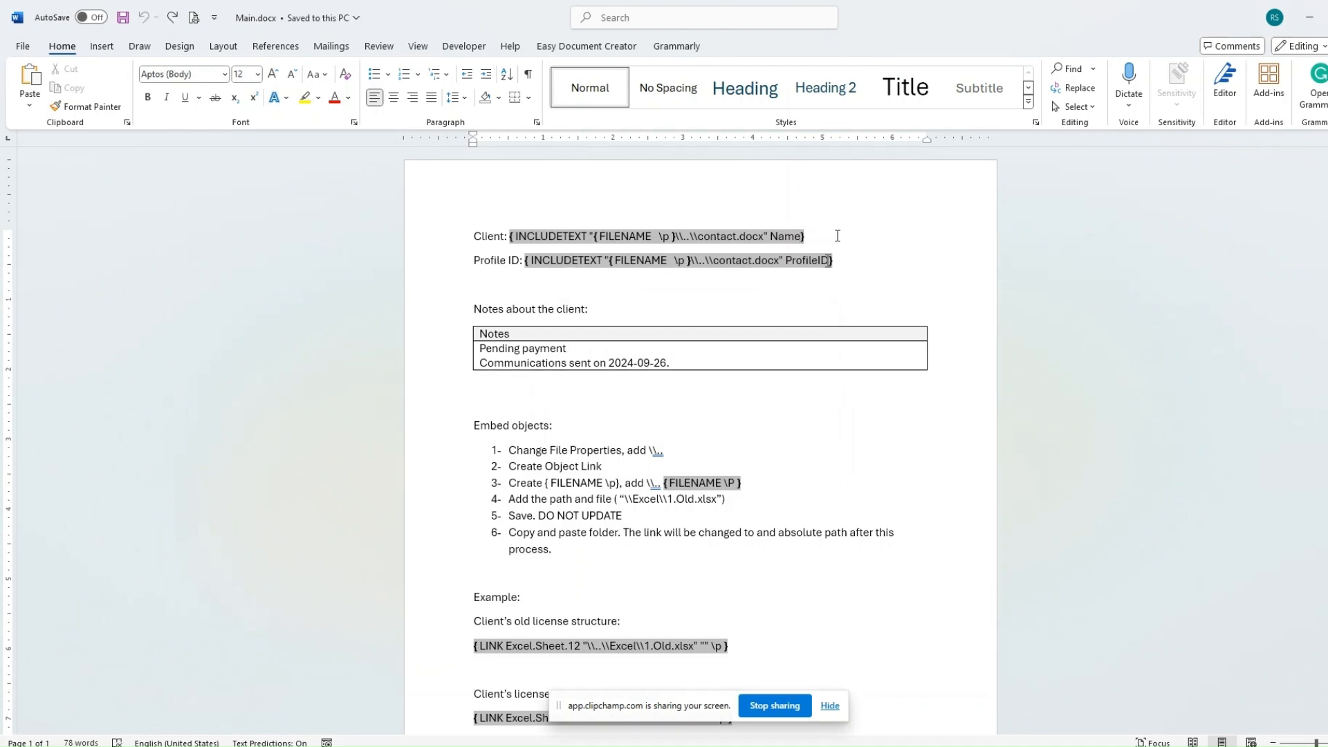
key("alt+F9")
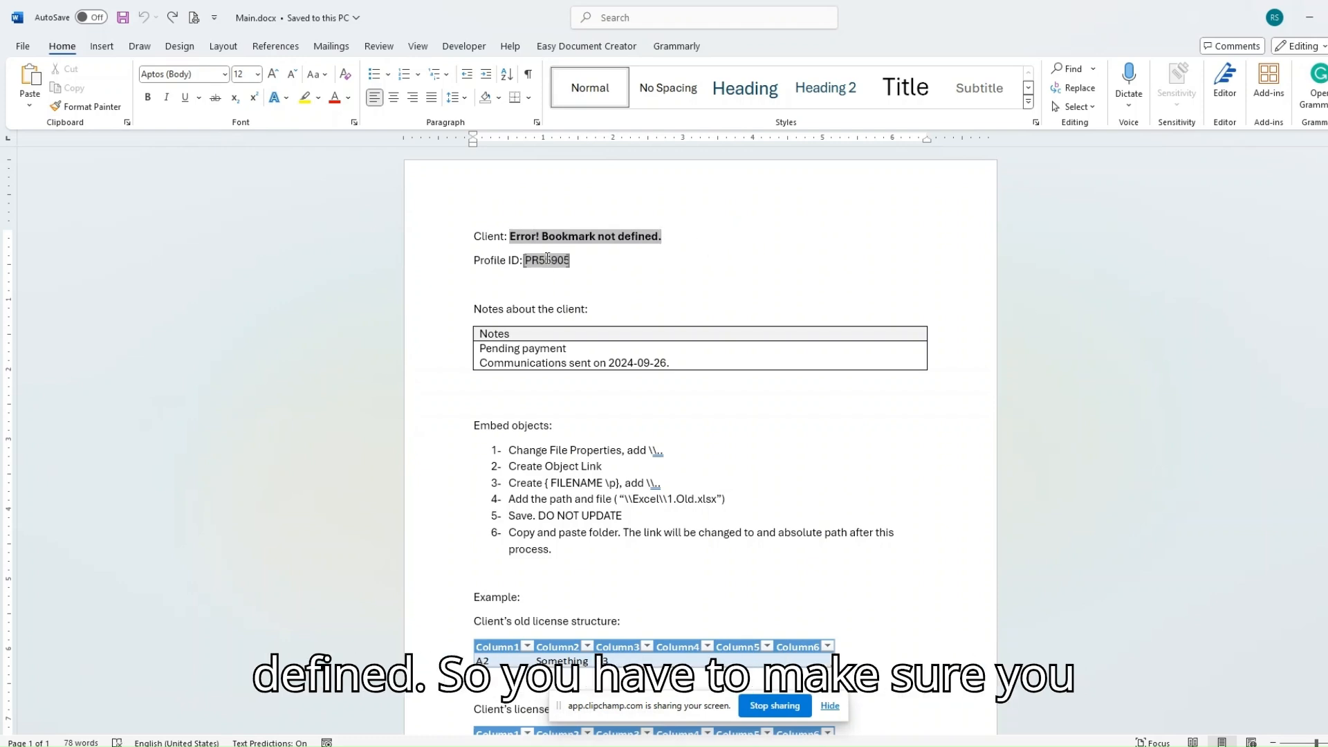
Update the Client and Profile ID fields so they pull their current text from the contact document
left_click(542, 236)
right_click(542, 236)
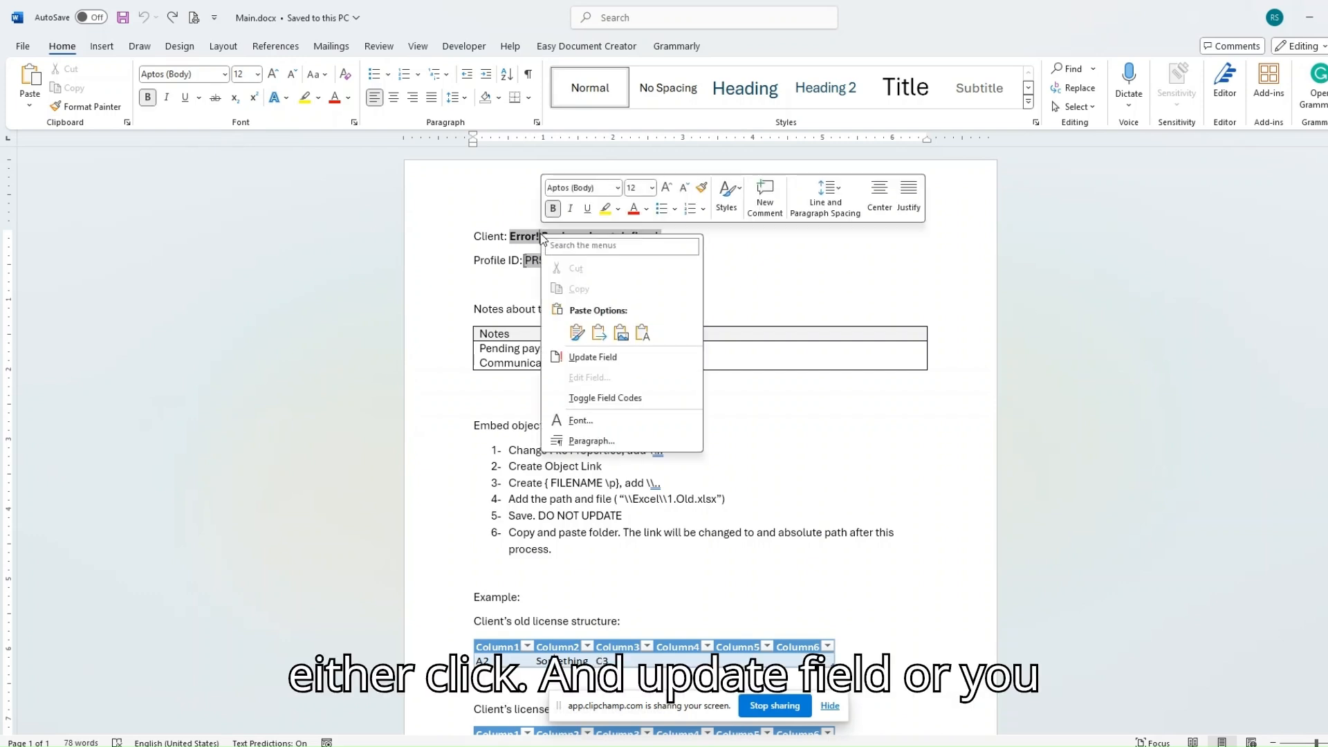
left_click(749, 277)
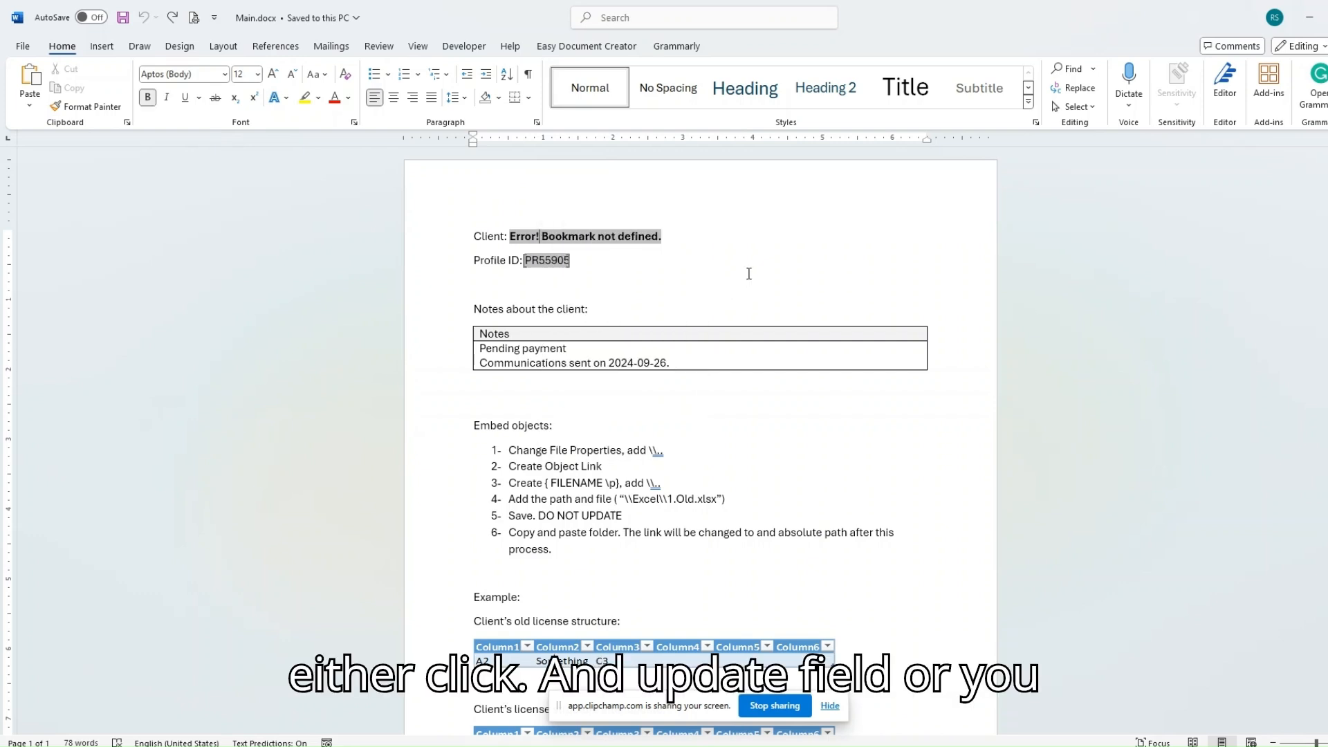
left_click_drag(747, 274, 493, 225)
key("F9")
left_click(613, 231)
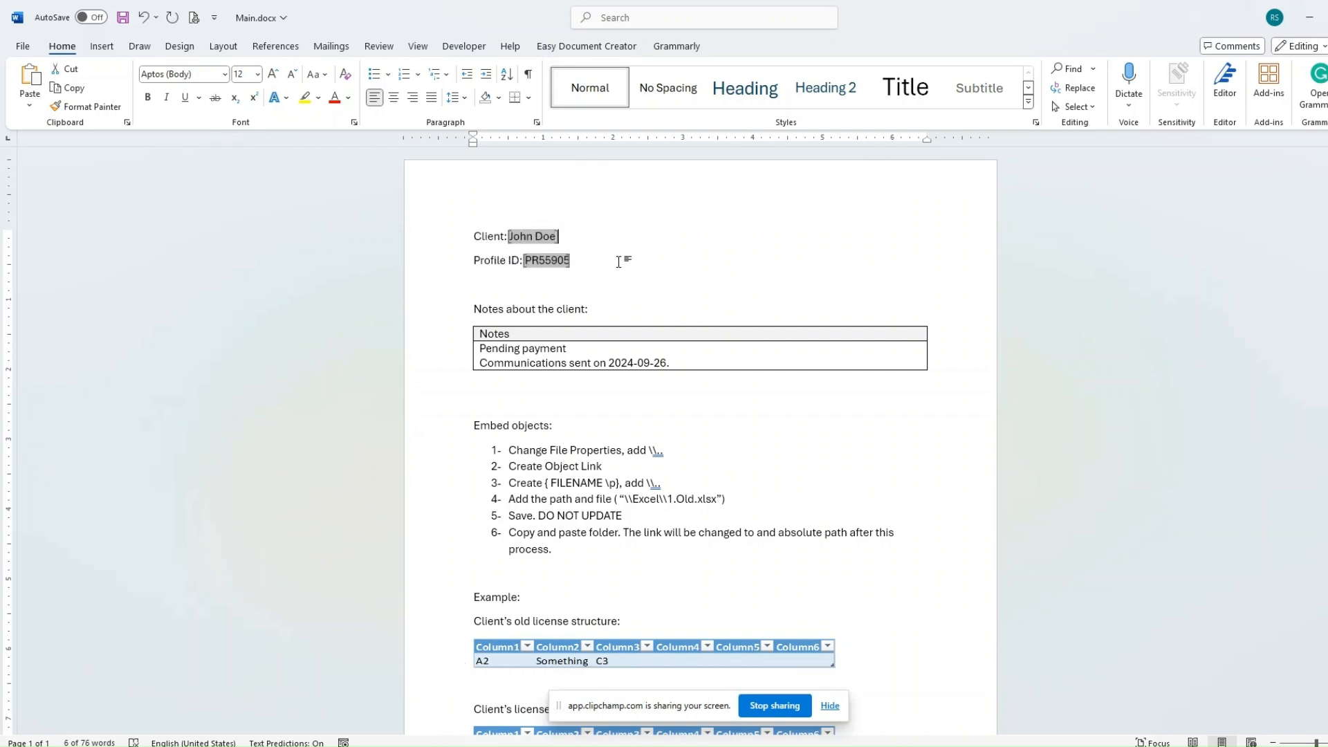
left_click(609, 346)
scroll(691, 364, "down", 1)
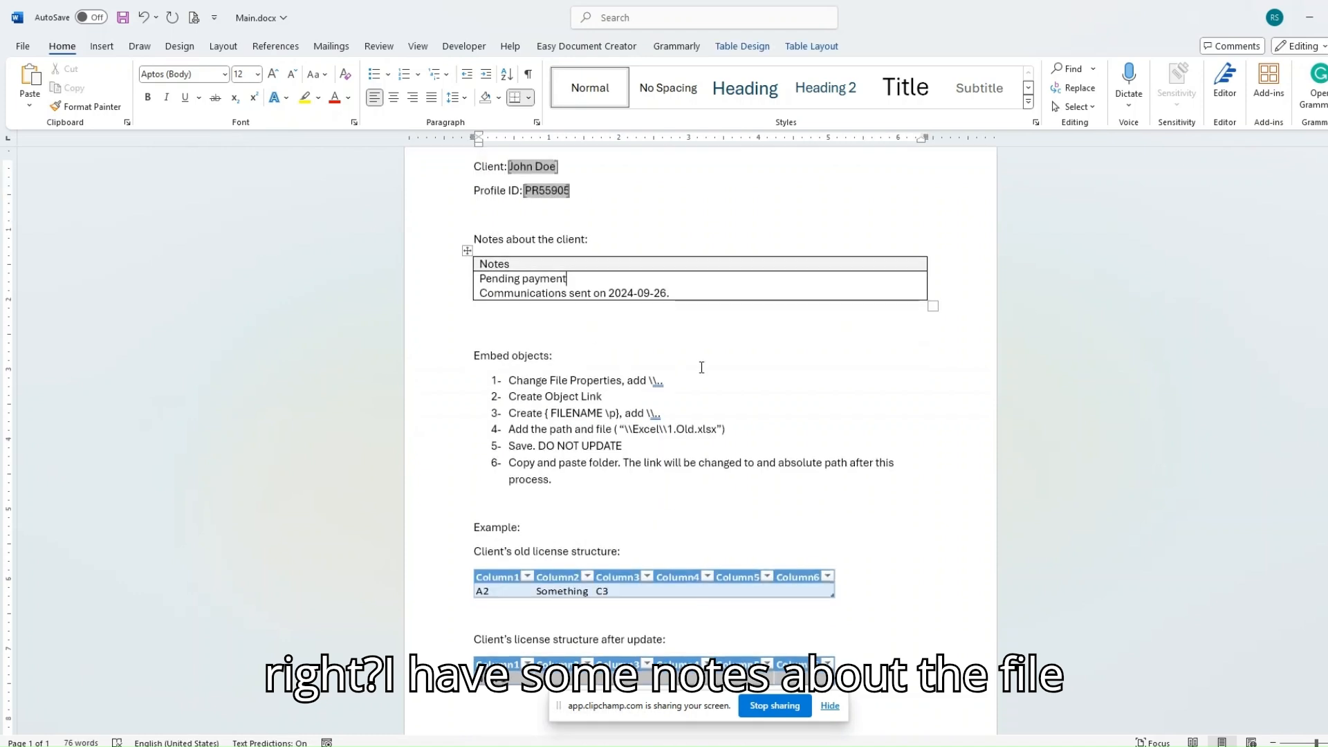
left_click(700, 366)
scroll(681, 353, "up", 1)
left_click(670, 295)
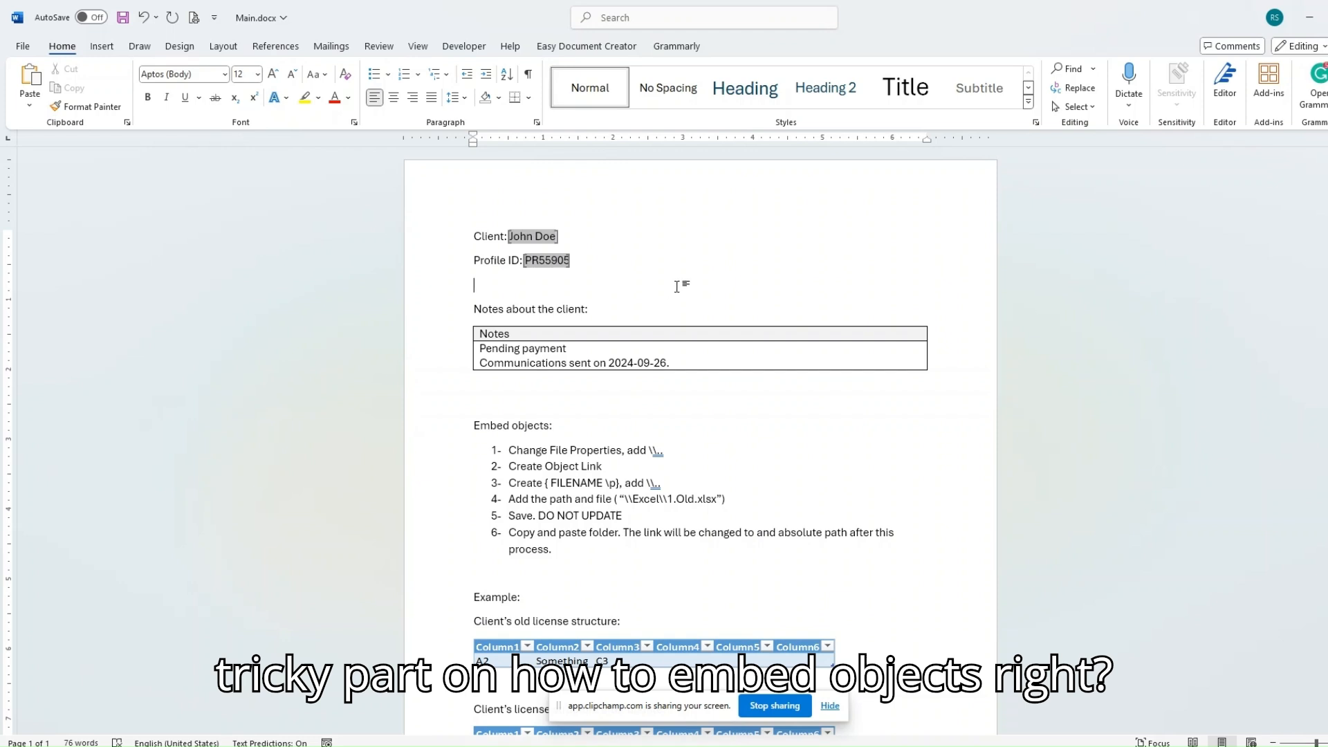
Show the field codes throughout the document and highlight the nested FILENAME \p field in the Client line
key("alt+F9")
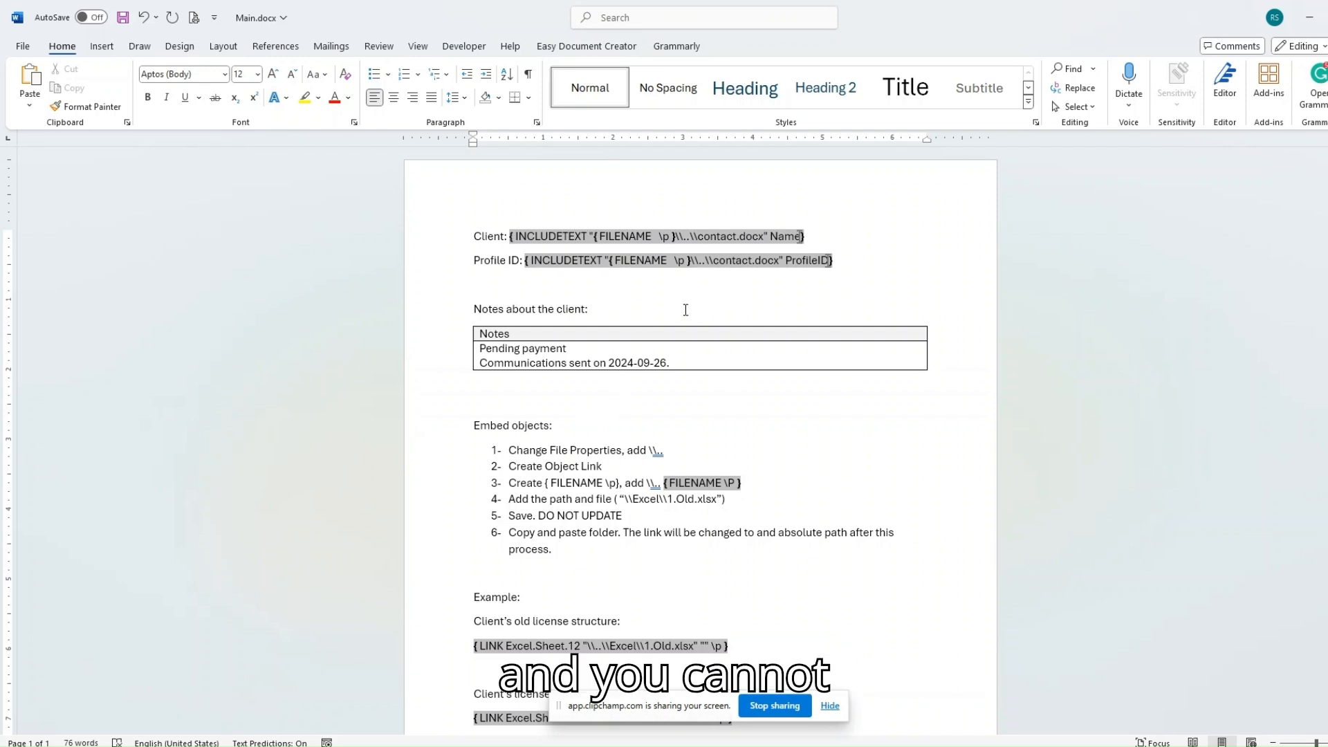
right_click(629, 238)
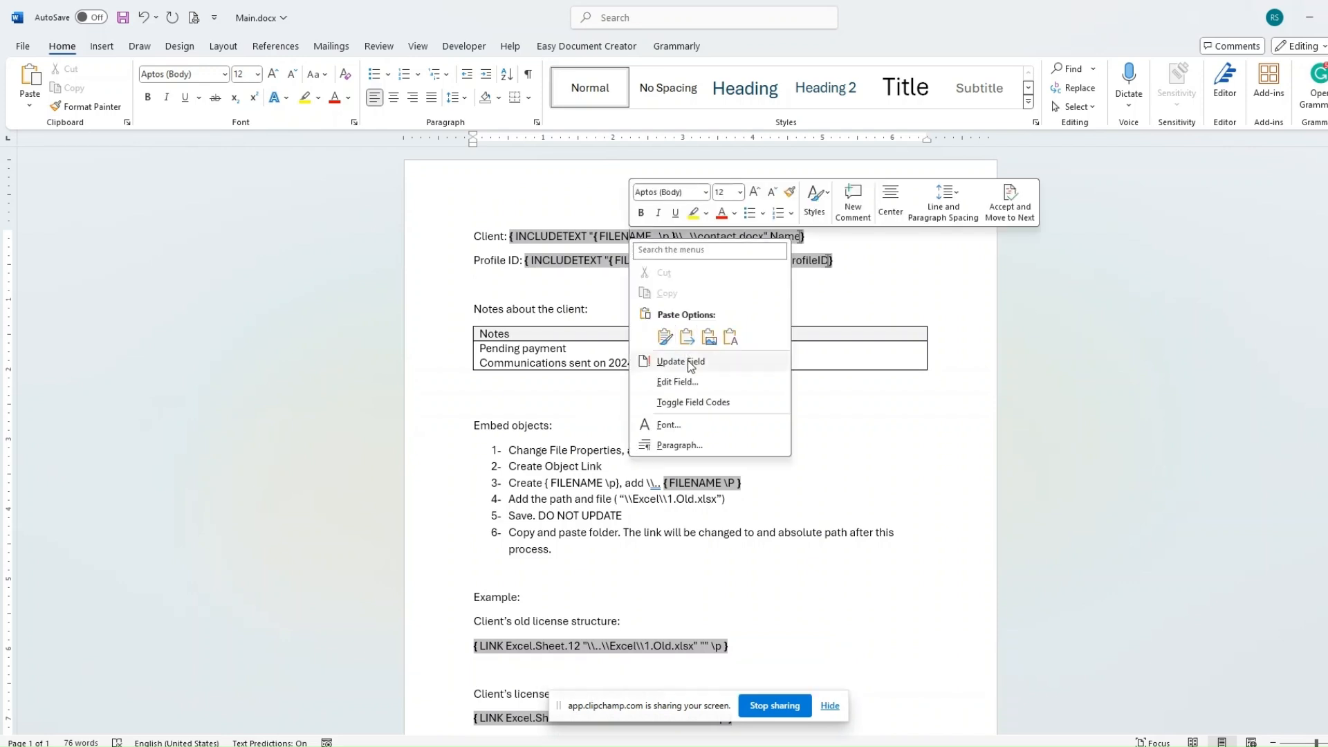
left_click(563, 296)
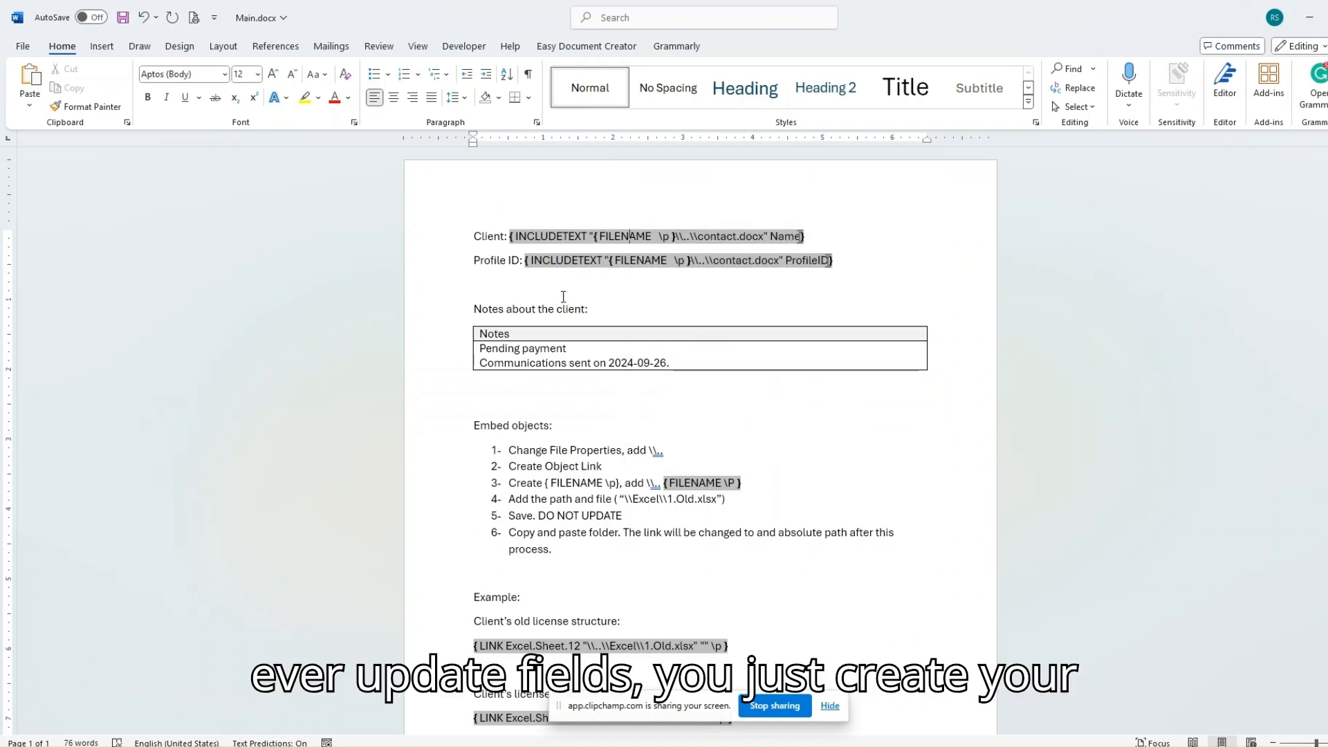
right_click(608, 237)
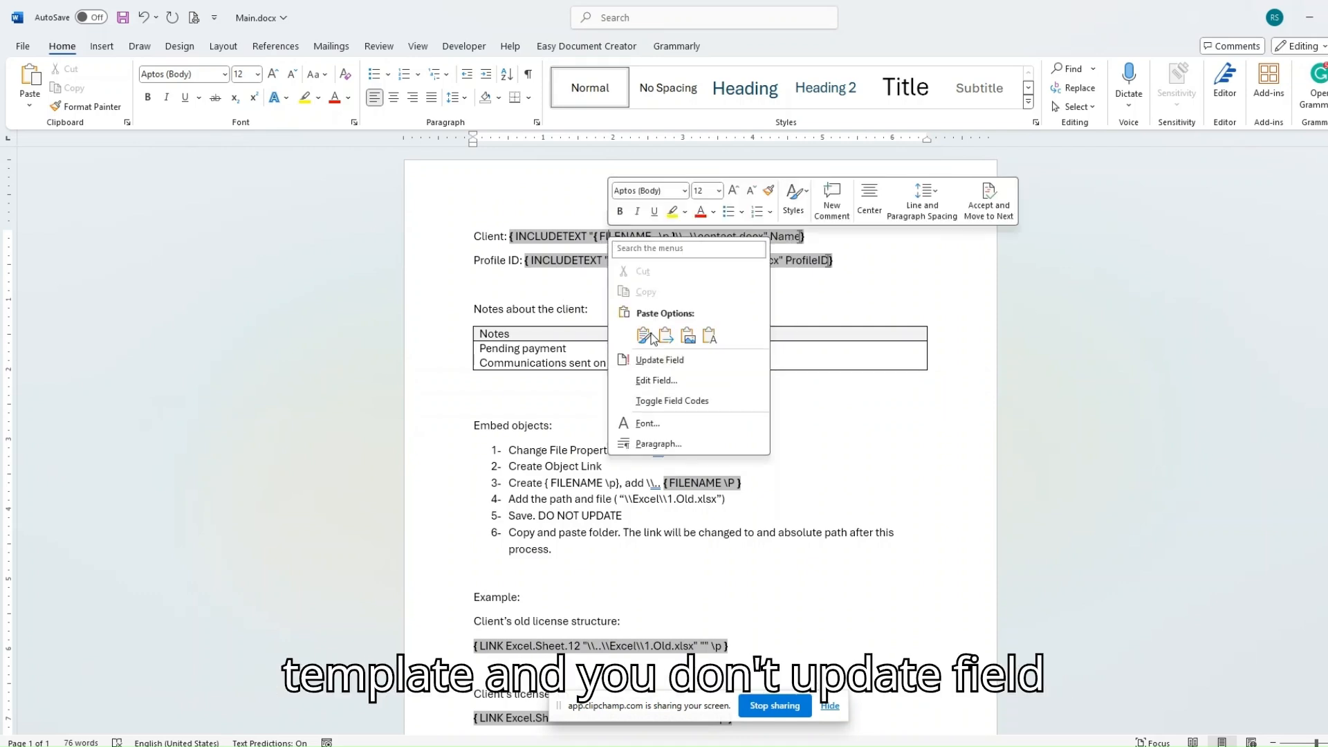
left_click(569, 303)
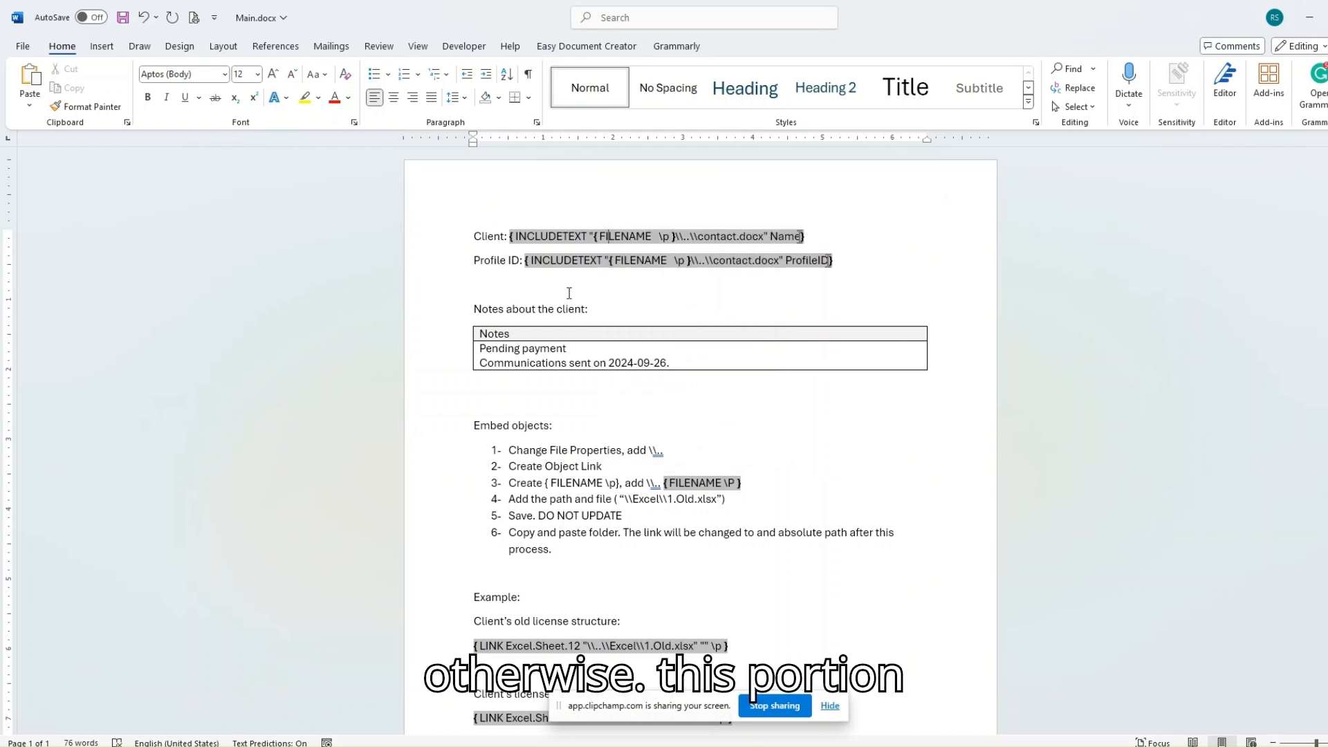
left_click(603, 237)
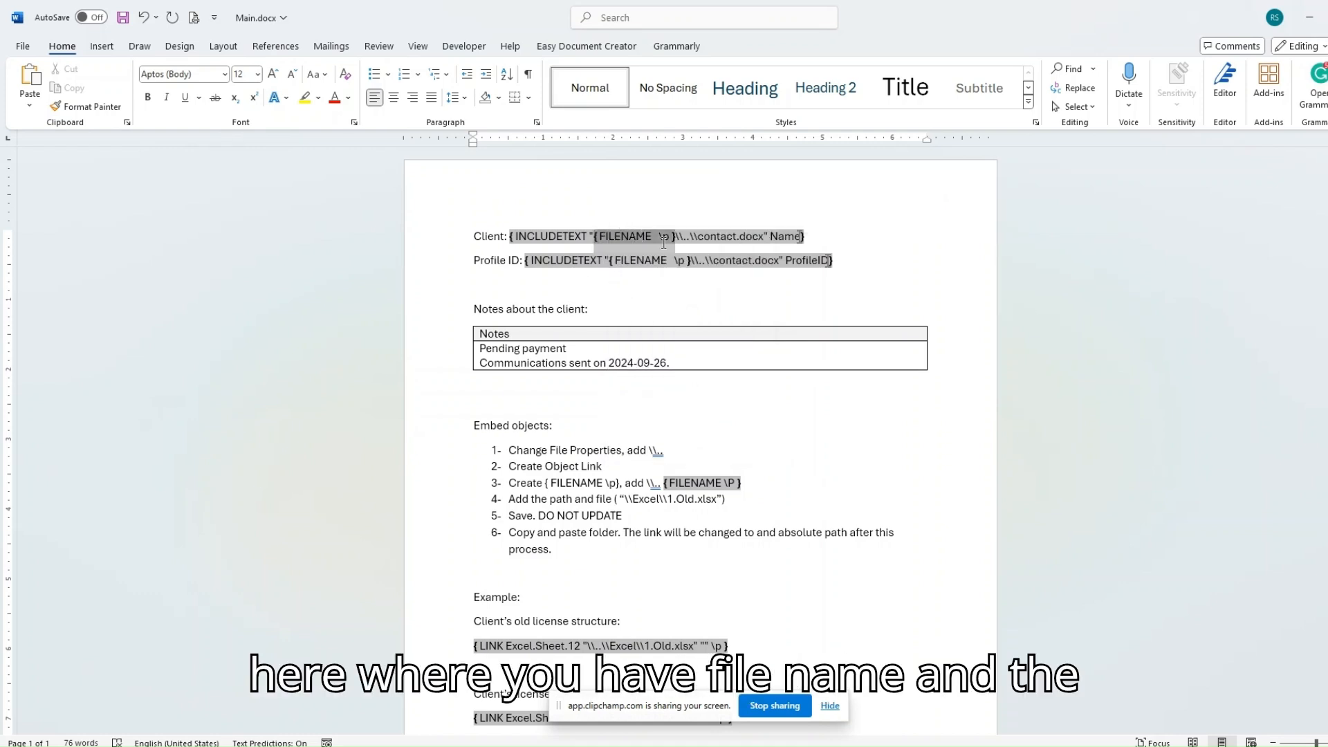
left_click(723, 243)
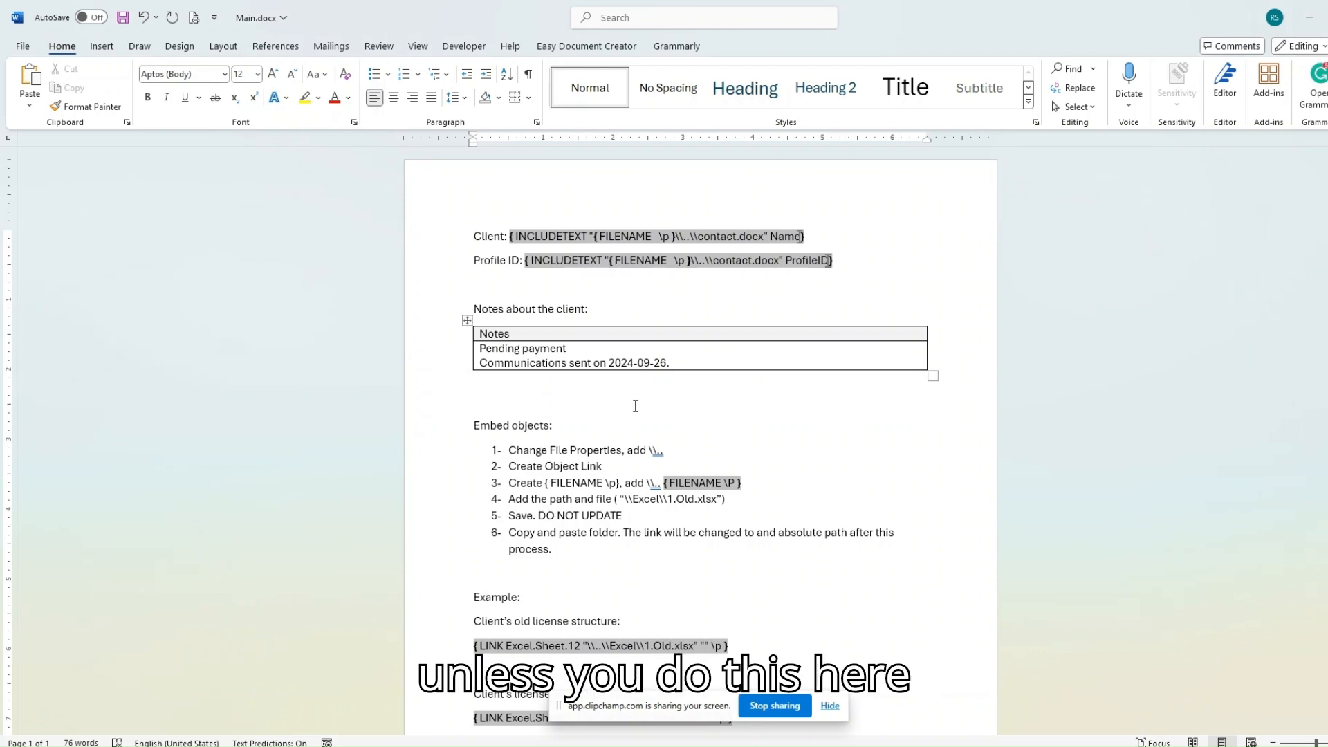
Review the numbered Embed objects instructions, especially the first item about changing the file properties
scroll(650, 294, "down", 2)
left_click_drag(669, 380, 498, 381)
left_click_drag(585, 478, 490, 379)
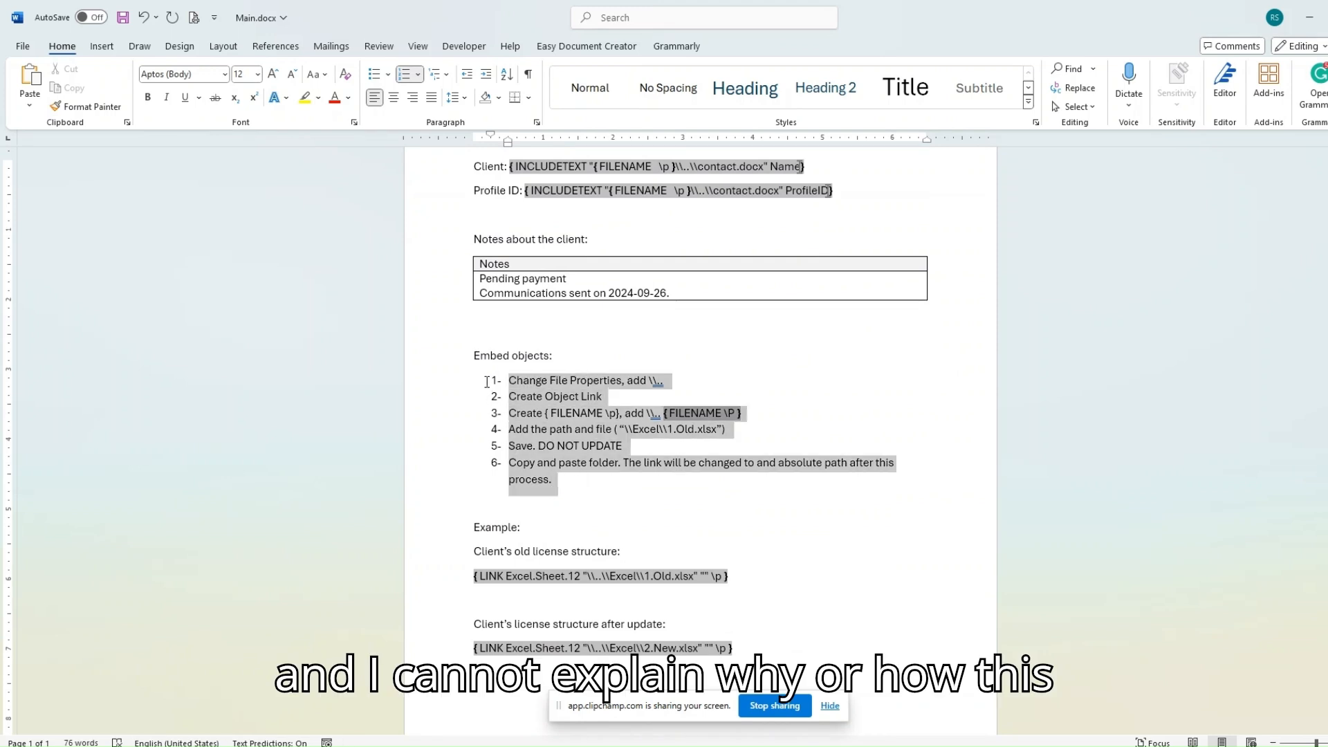
left_click(706, 313)
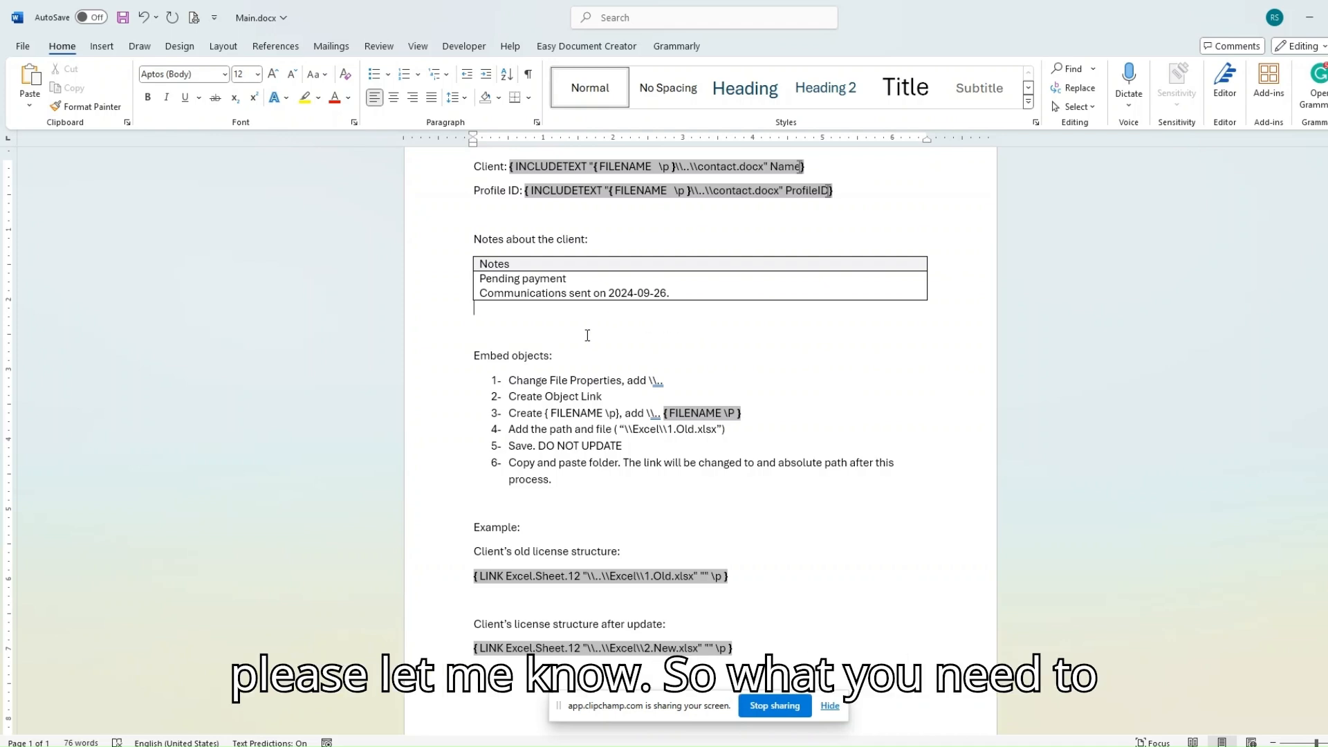
left_click_drag(667, 380, 508, 380)
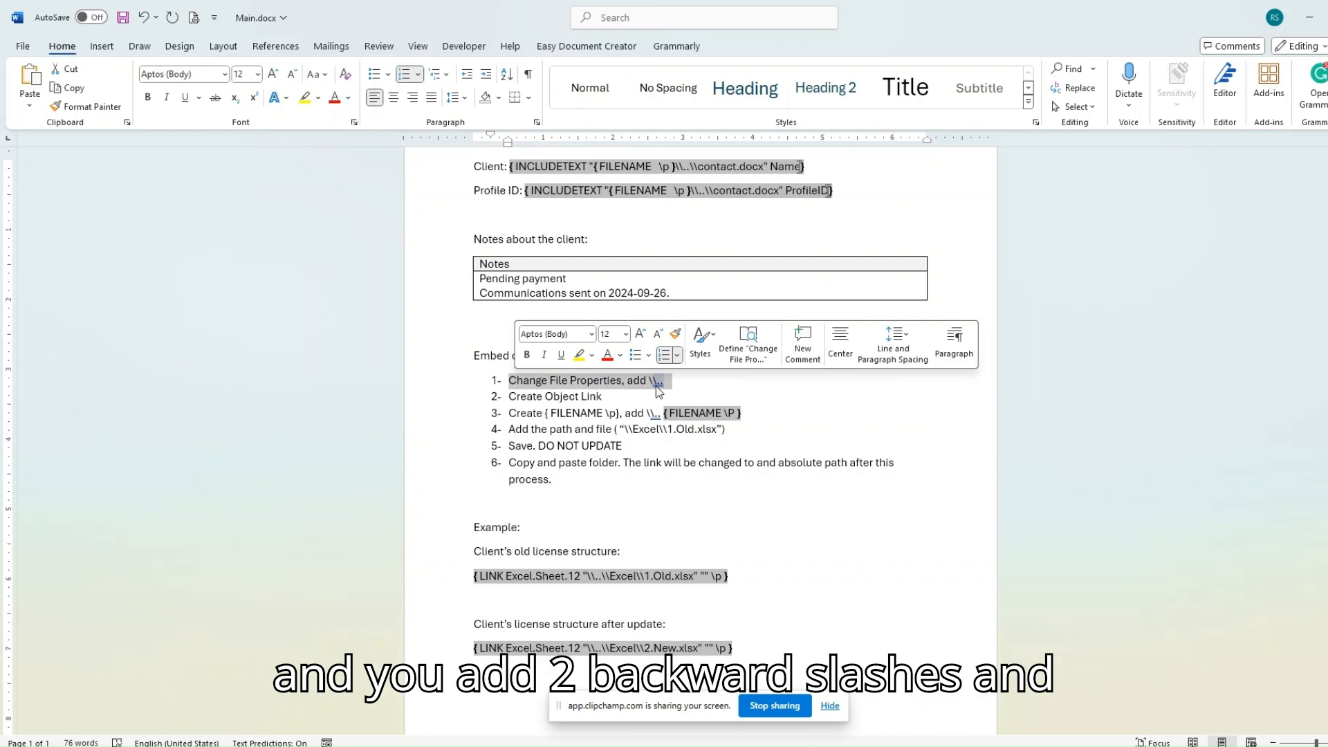
left_click(681, 388)
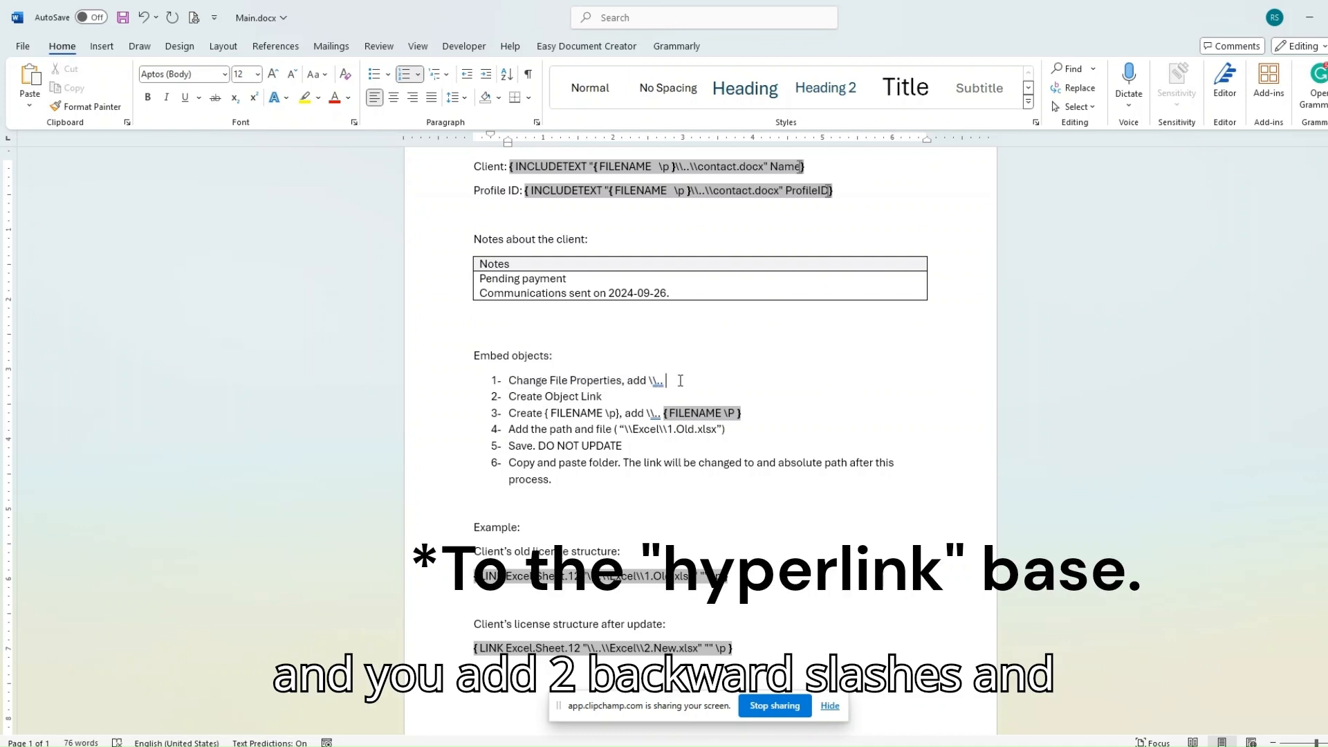
Confirm \\.. as the hyperlink base in the document's advanced properties and save the document
left_click(24, 46)
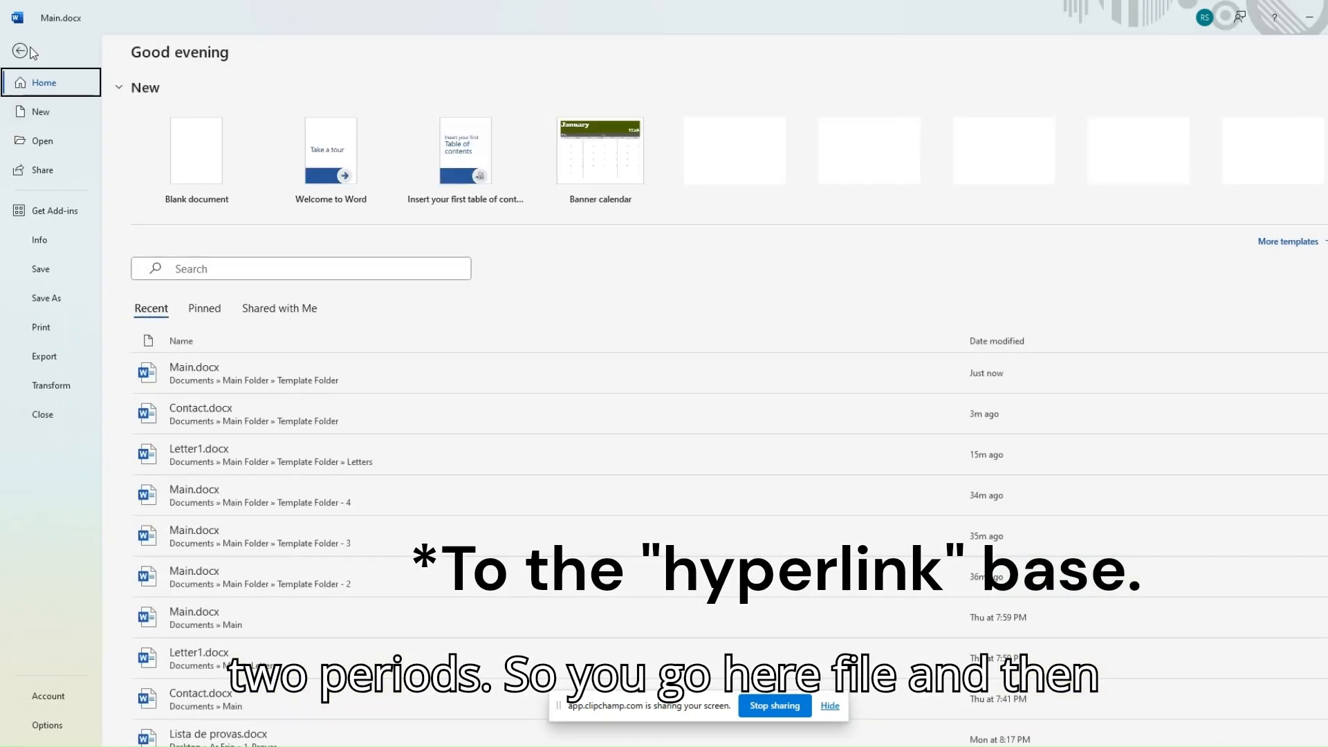
left_click(52, 238)
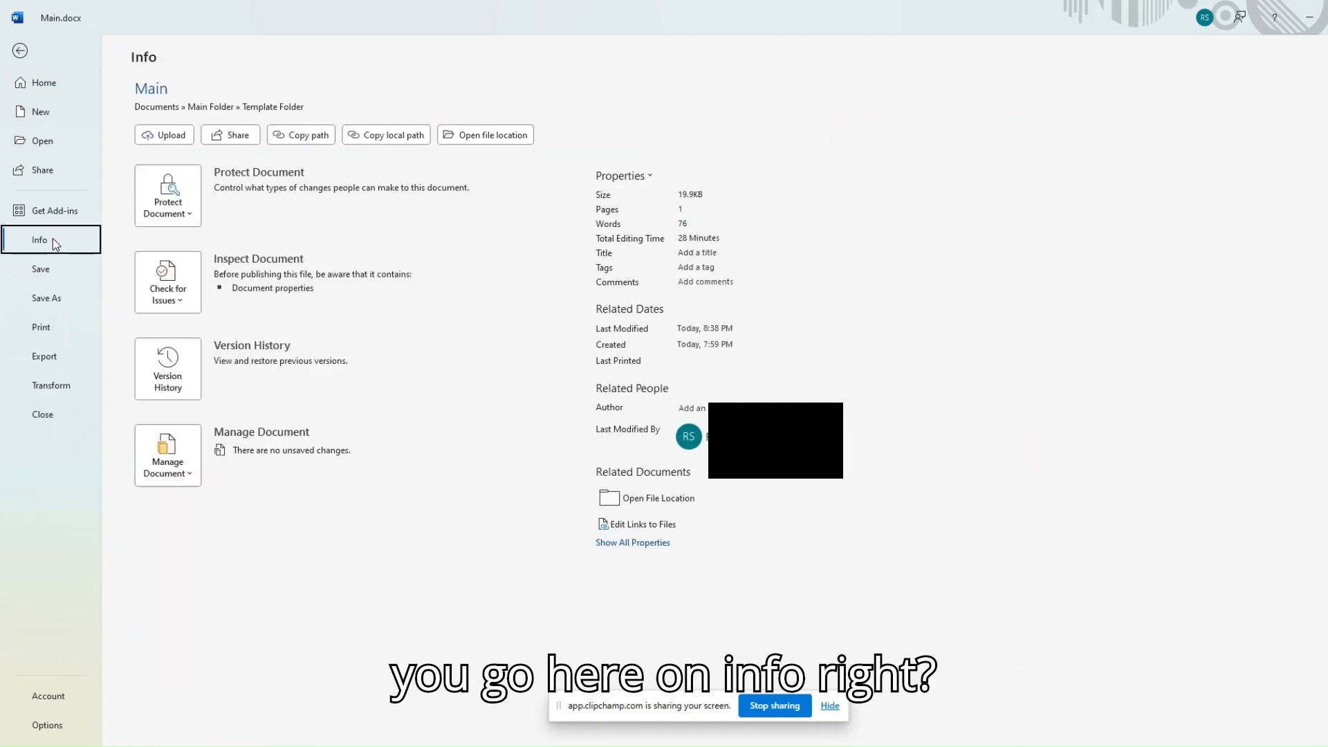
left_click(648, 177)
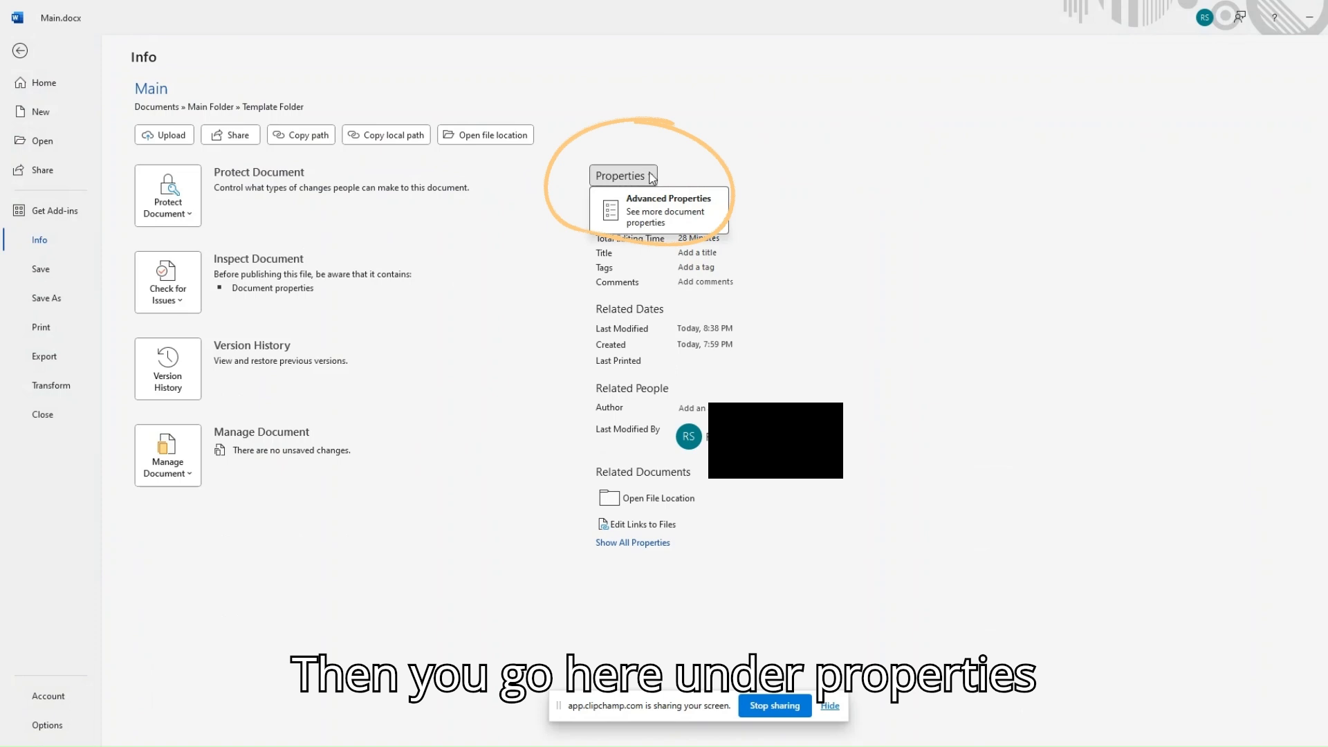
left_click(657, 213)
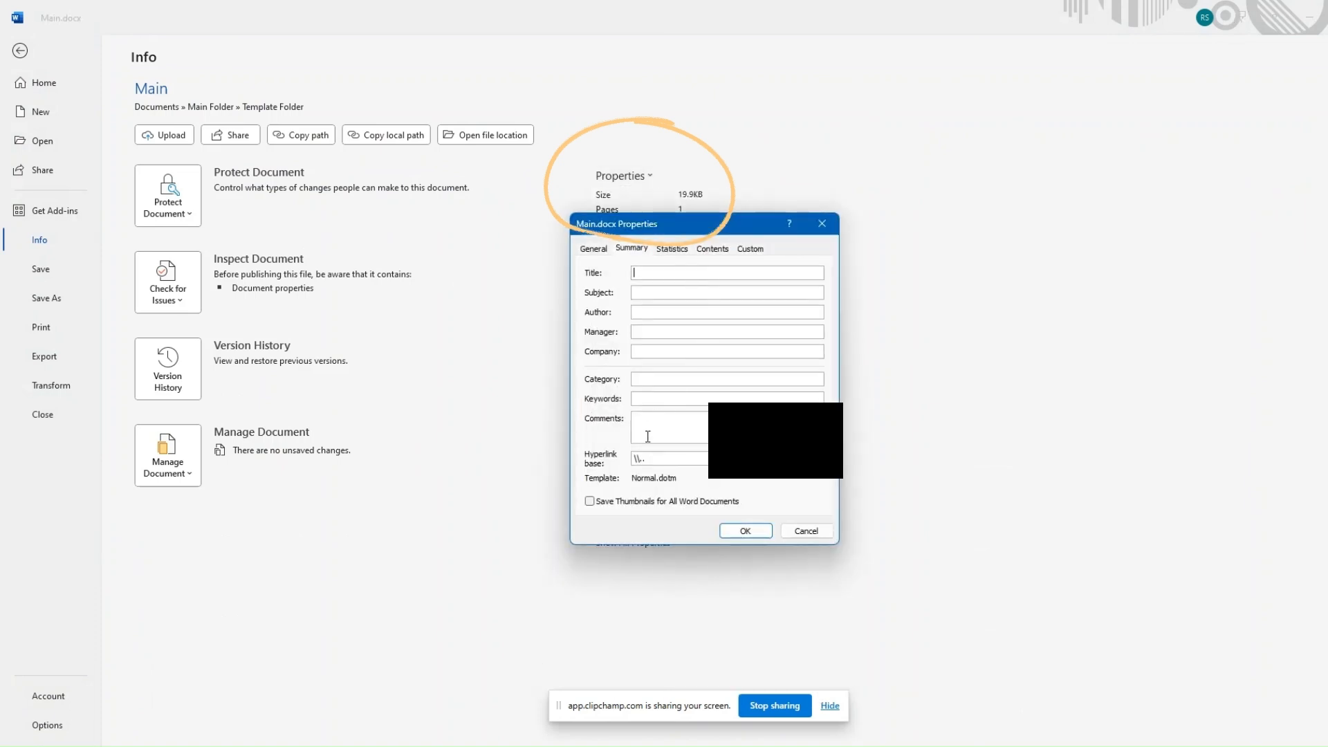
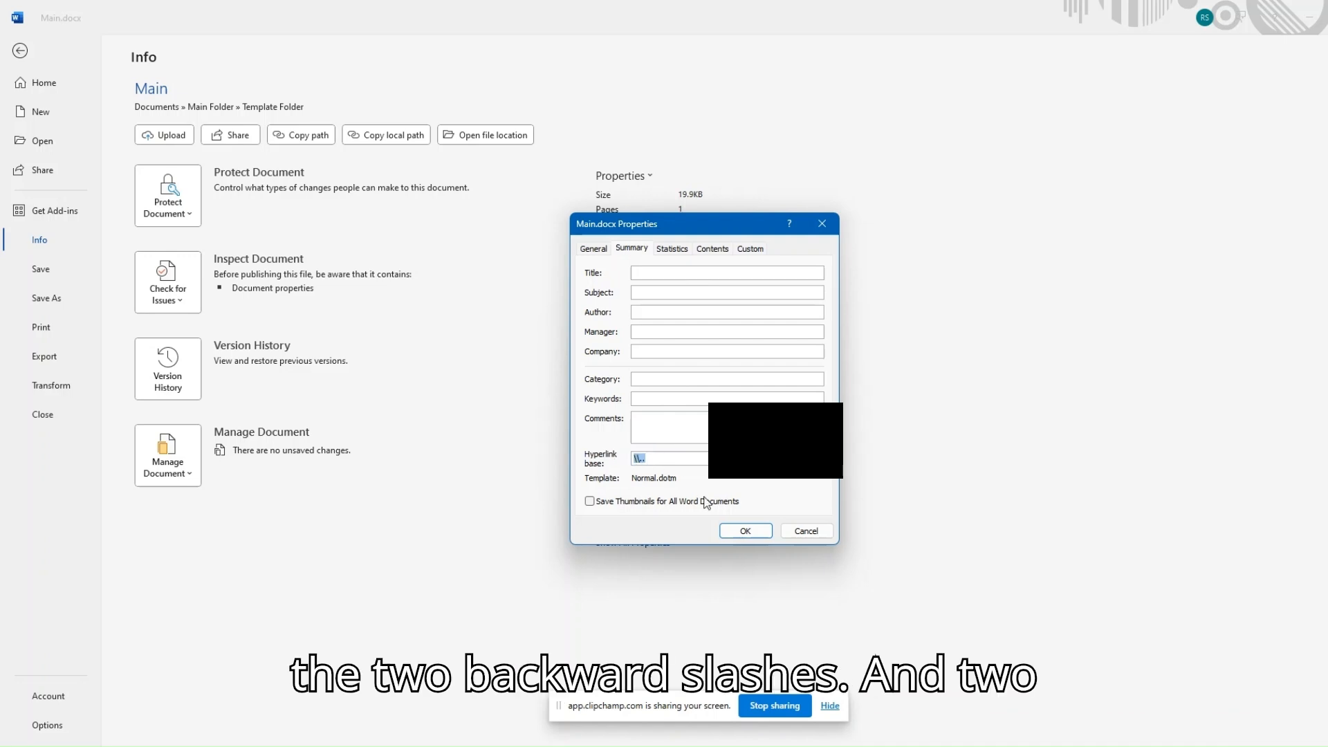
left_click(746, 531)
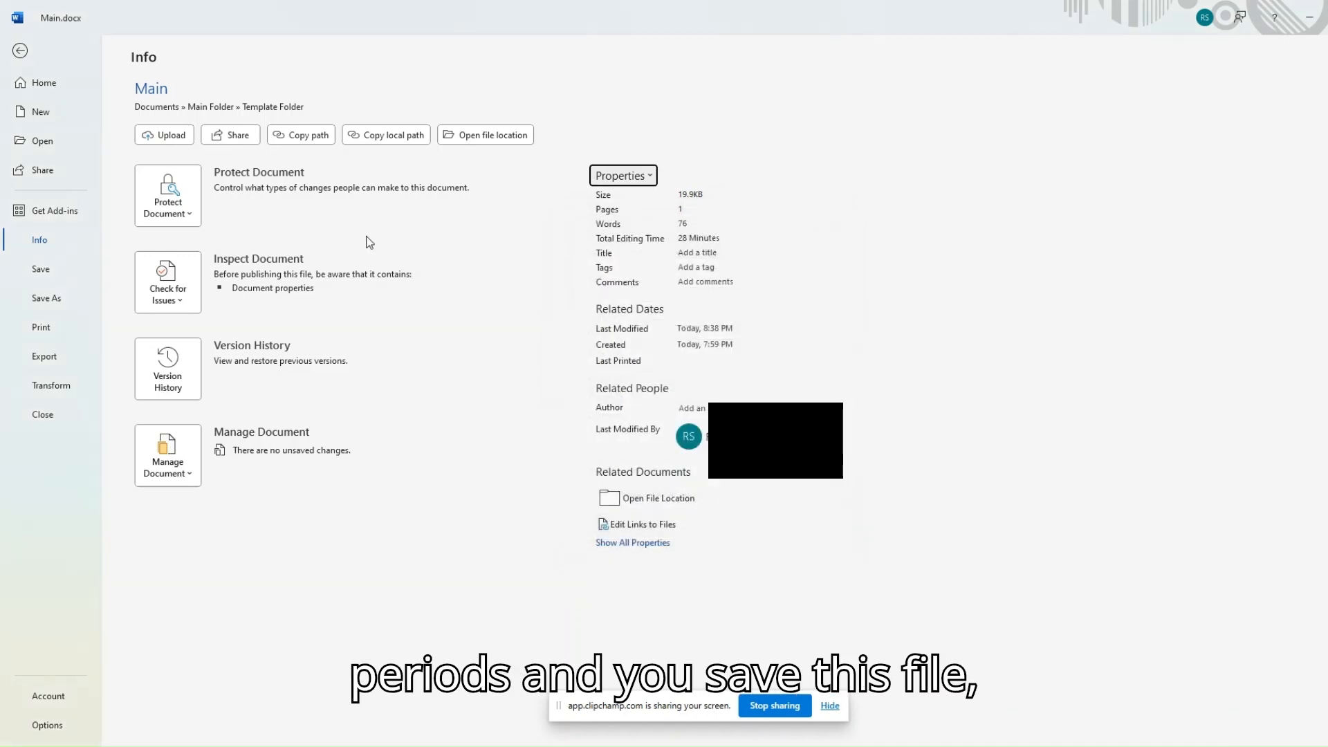
left_click(21, 52)
key("ctrl+s")
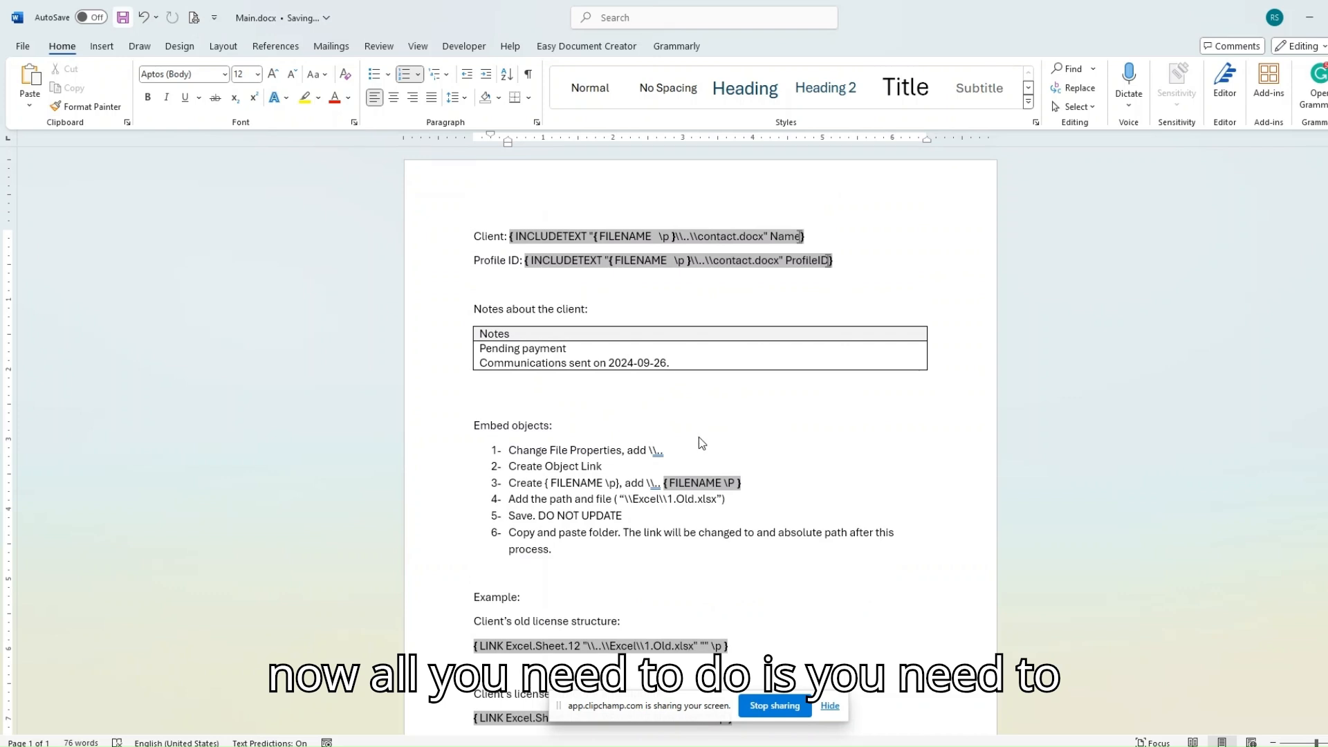
Add an empty line directly below the "Client's old license structure:" line in the Example section
scroll(670, 422, "down", 3)
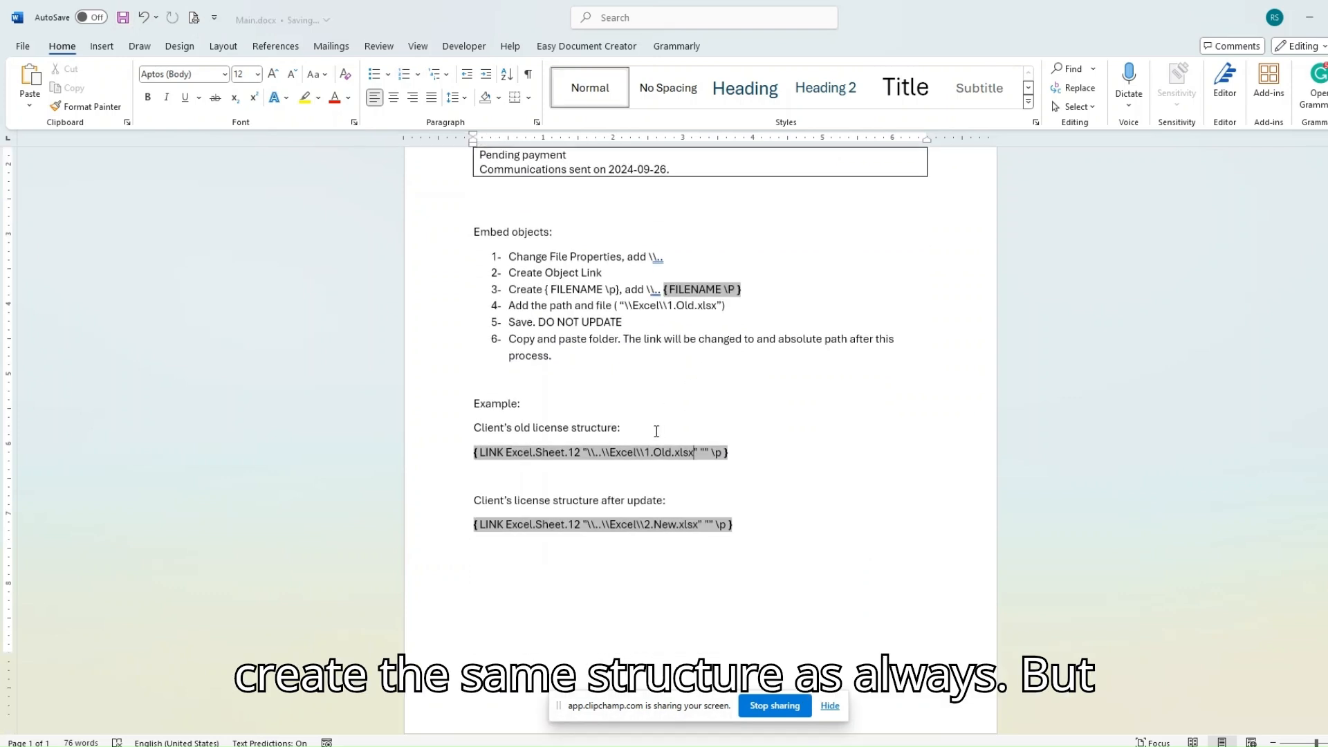
triple_click(510, 260)
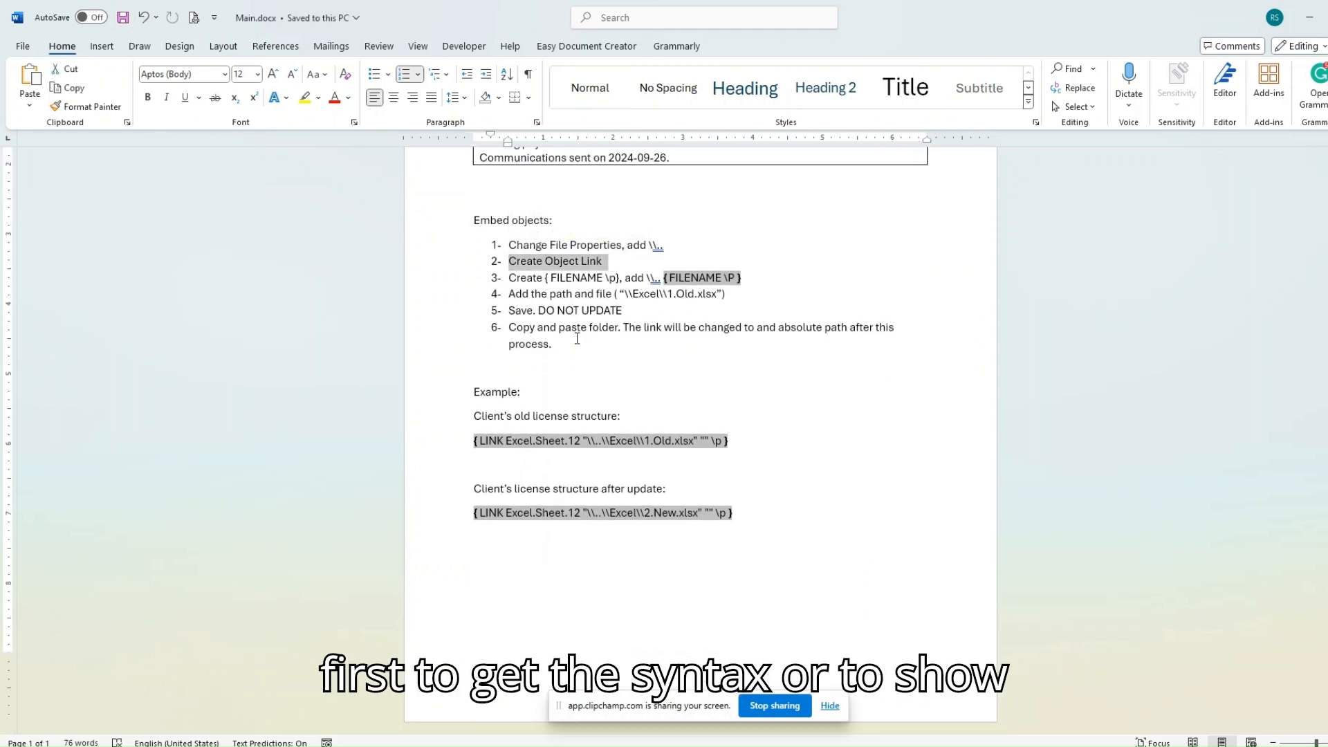
left_click(642, 415)
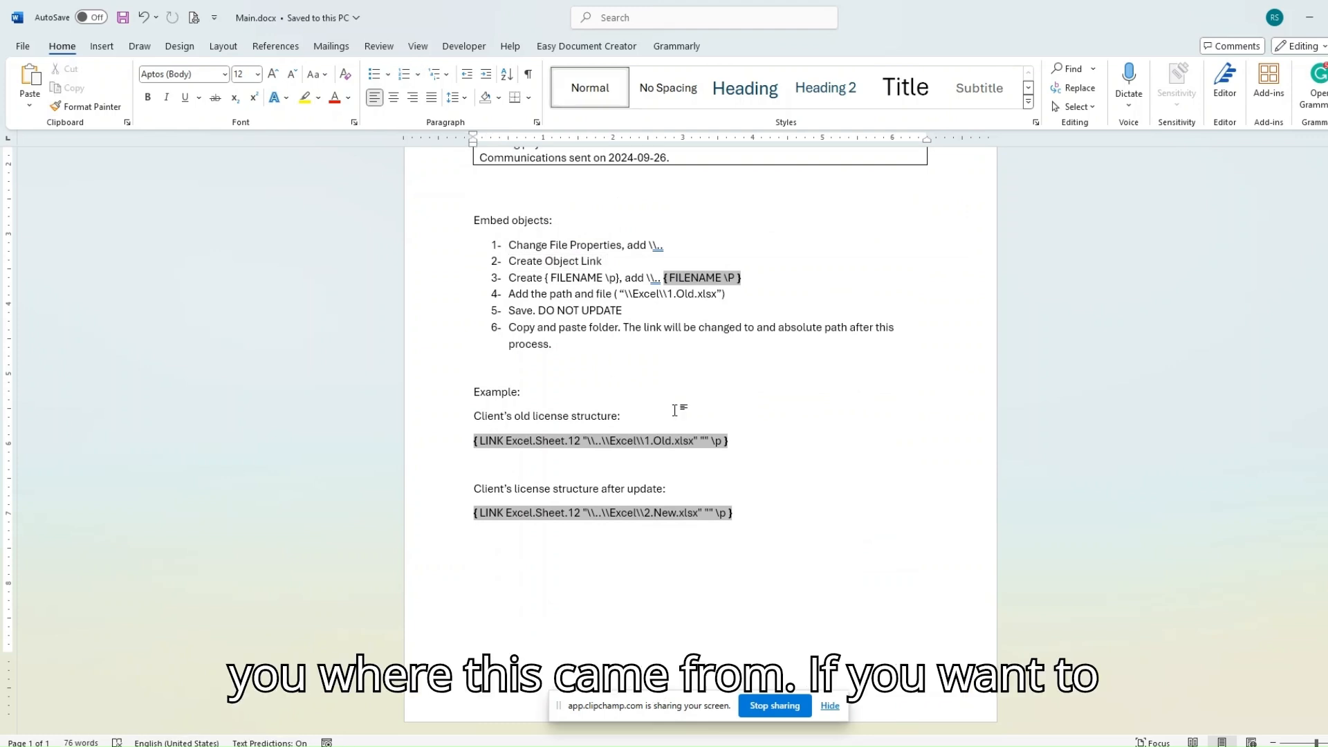
key("Return")
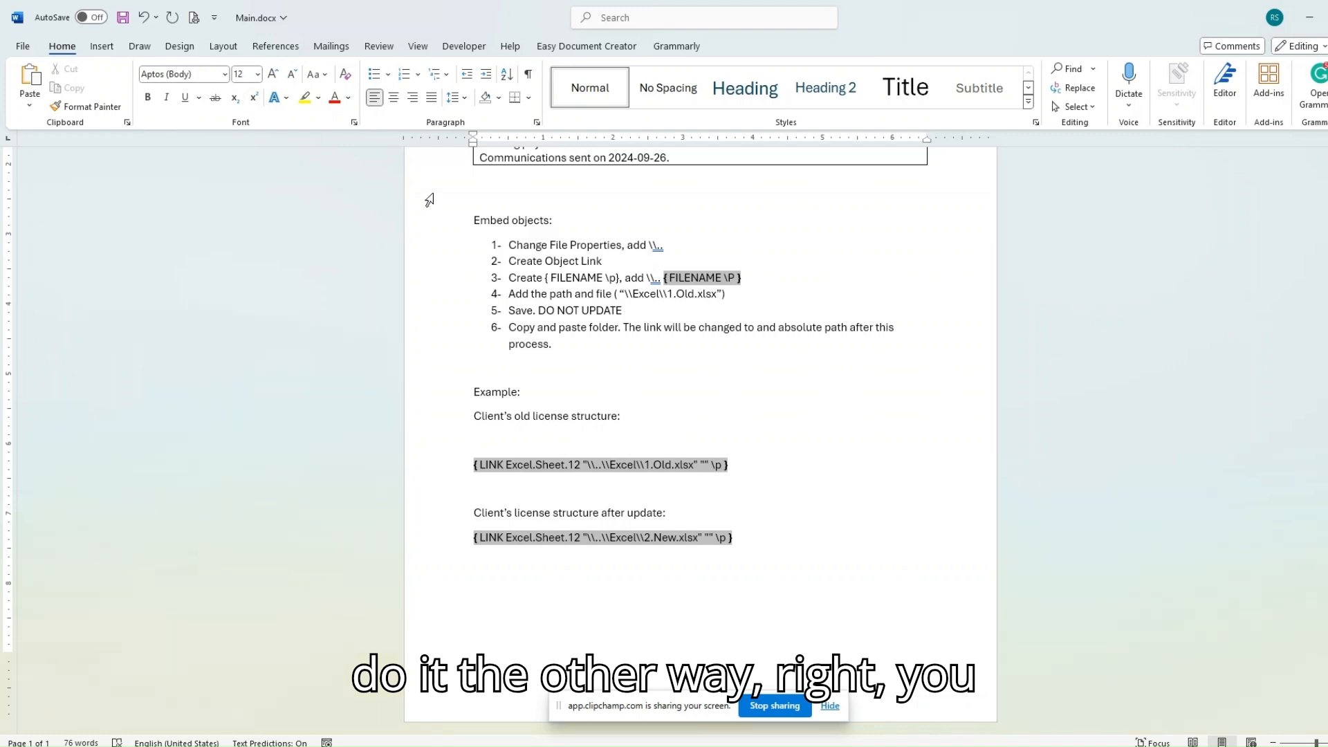
left_click(99, 46)
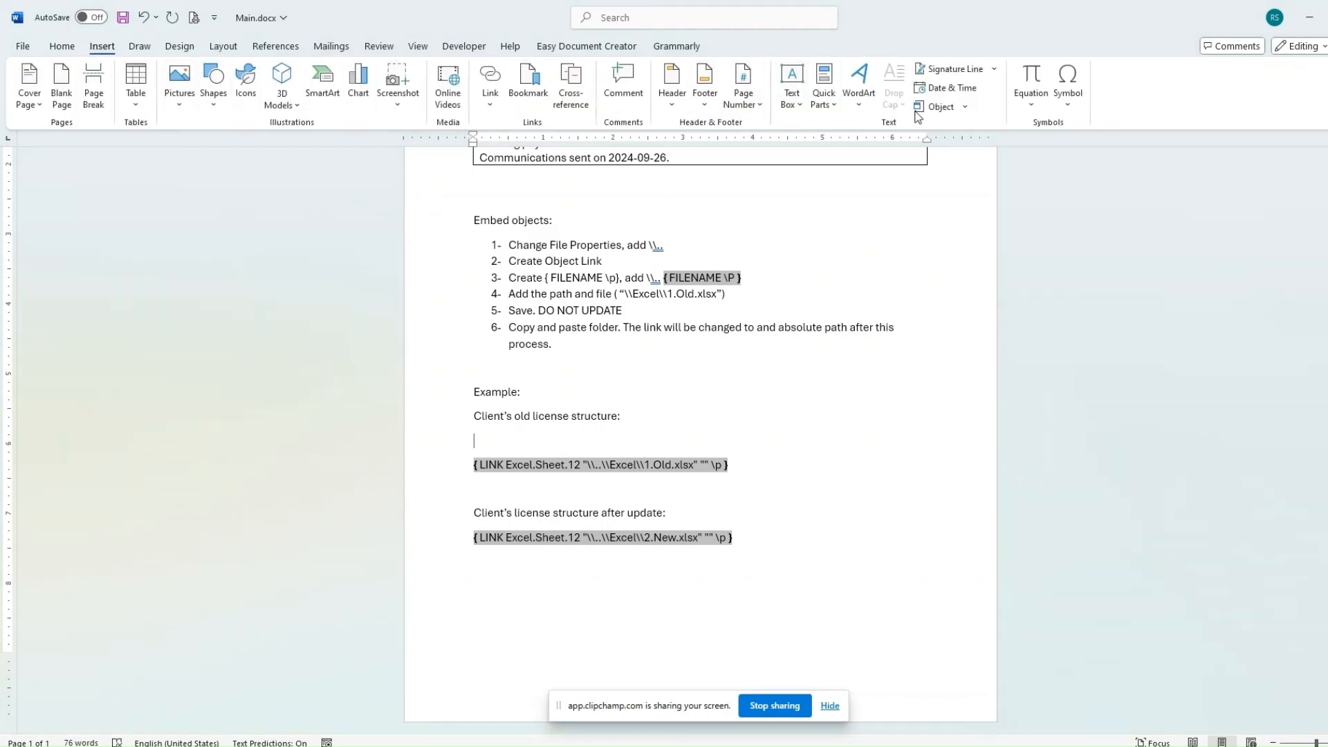
left_click(963, 109)
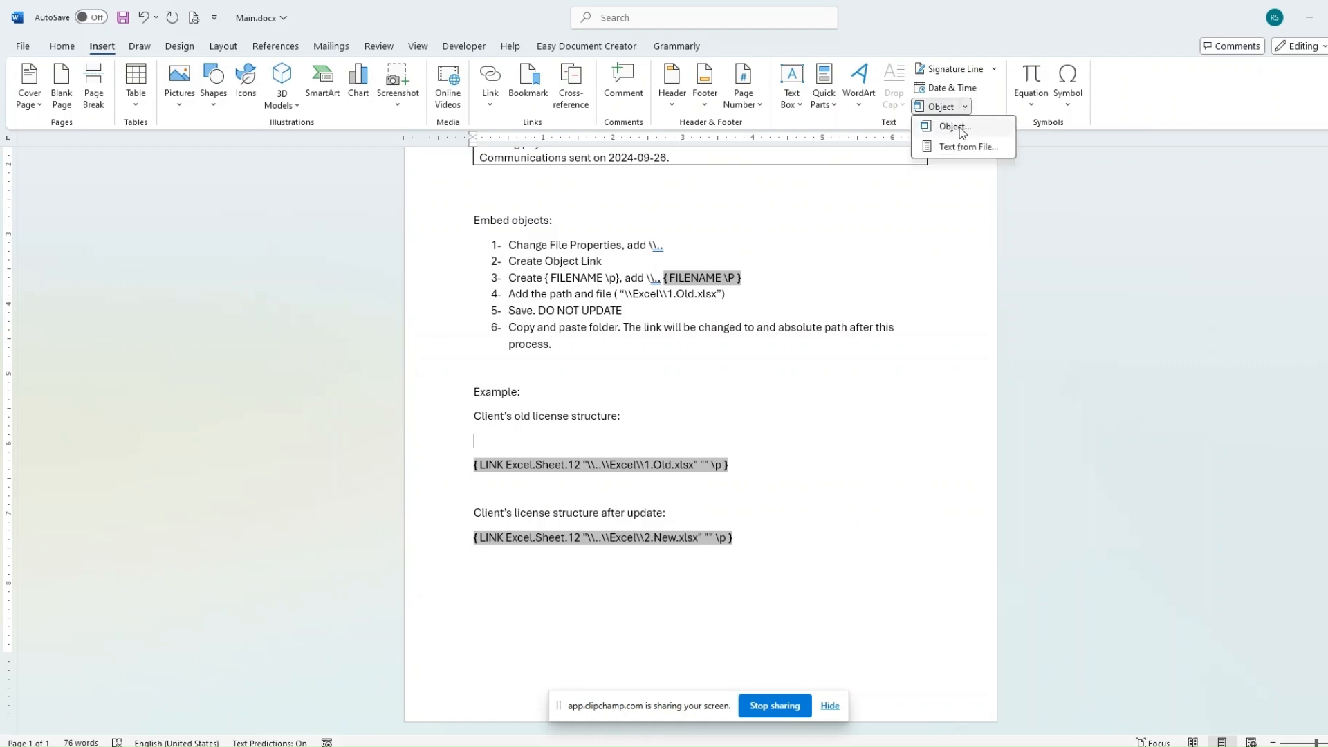
left_click(960, 128)
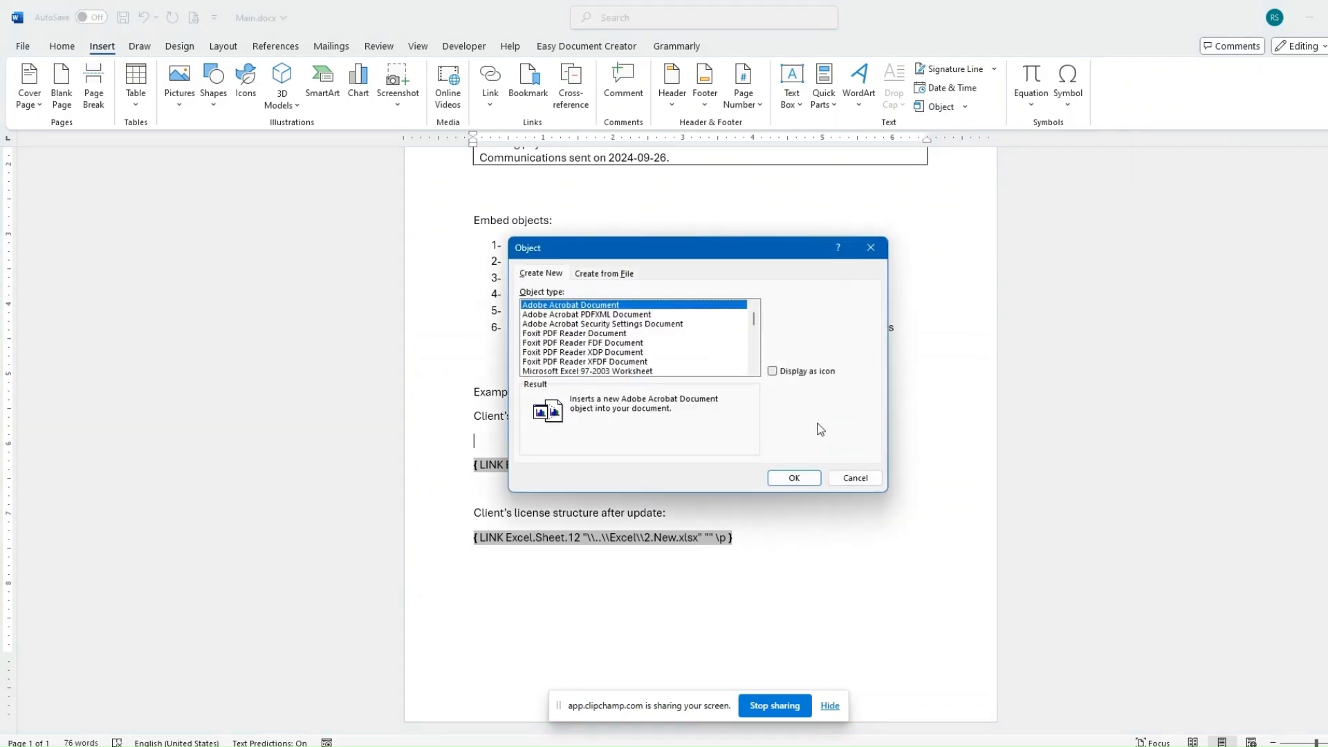
left_click(855, 478)
Start inserting an object from file, choosing 1.Old.xlsx in the Excel subfolder of Main Folder's Template Folder as the source
left_click(965, 109)
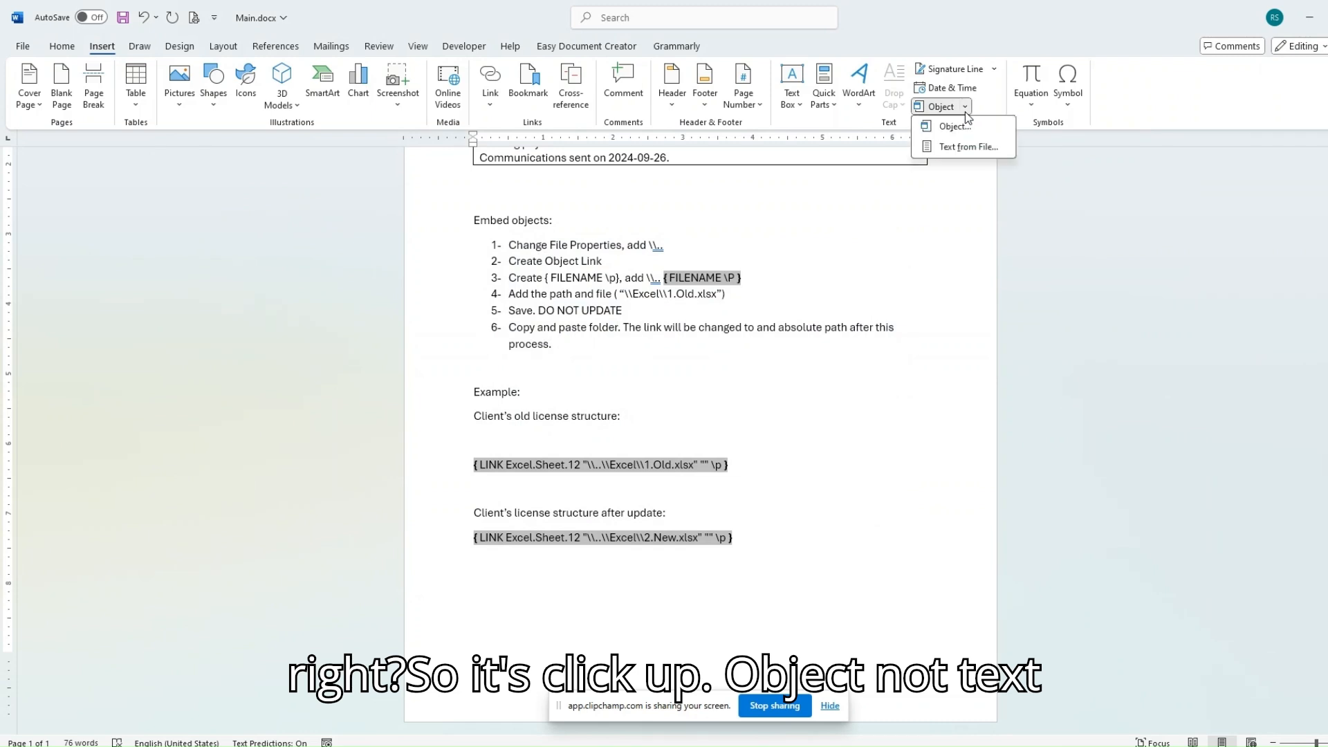
left_click(956, 127)
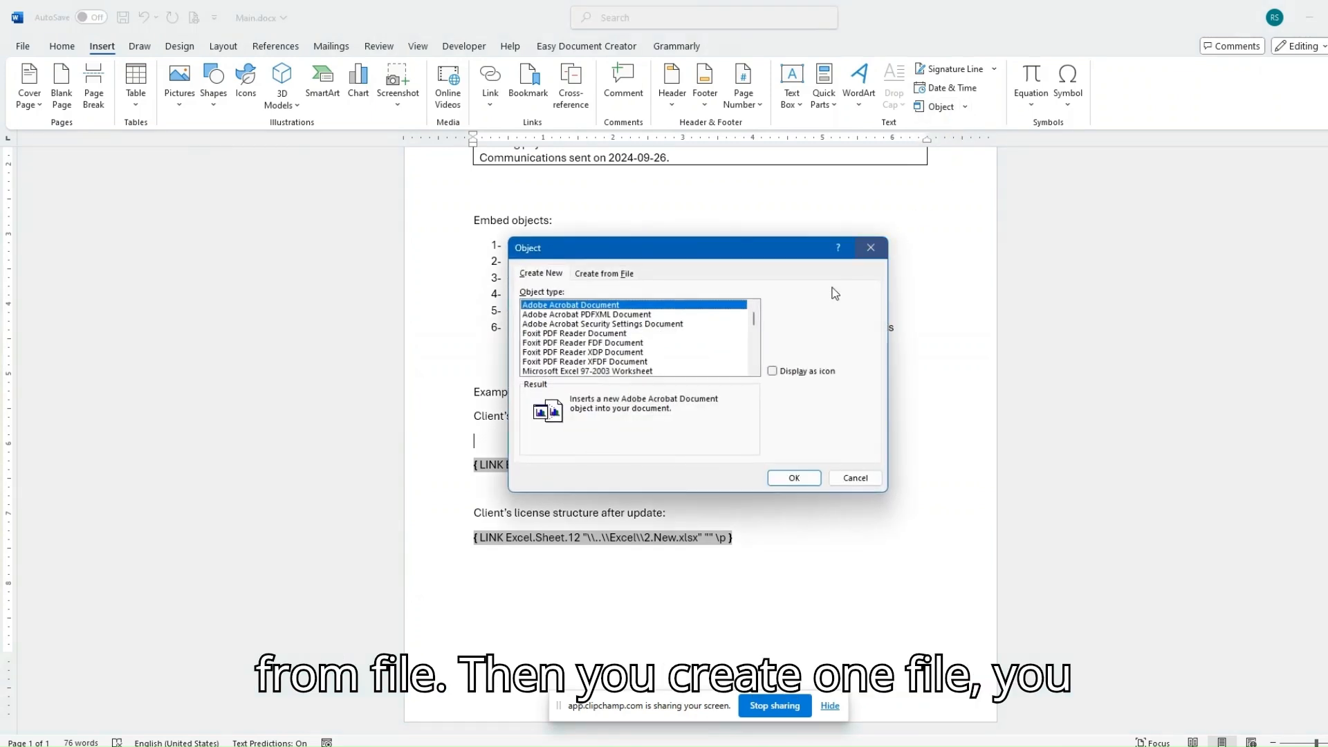
left_click(608, 274)
left_click(796, 307)
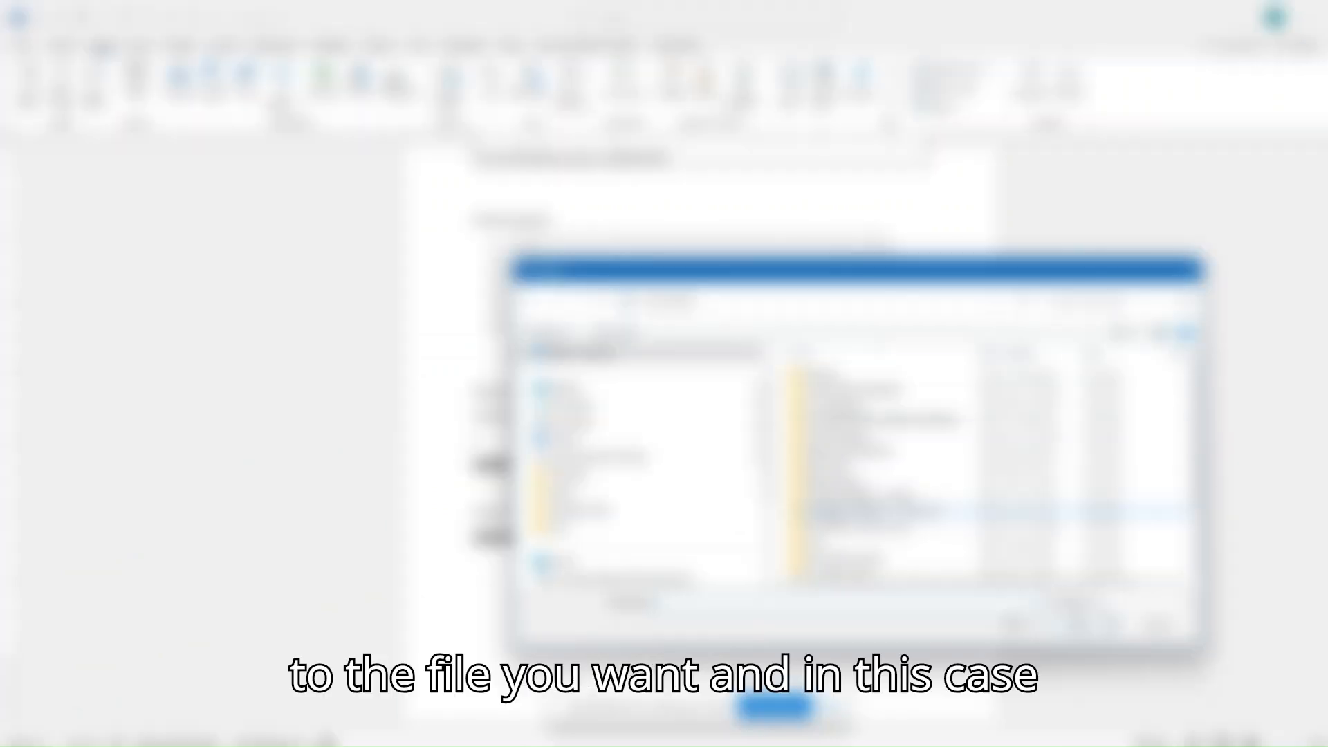
left_click(843, 467)
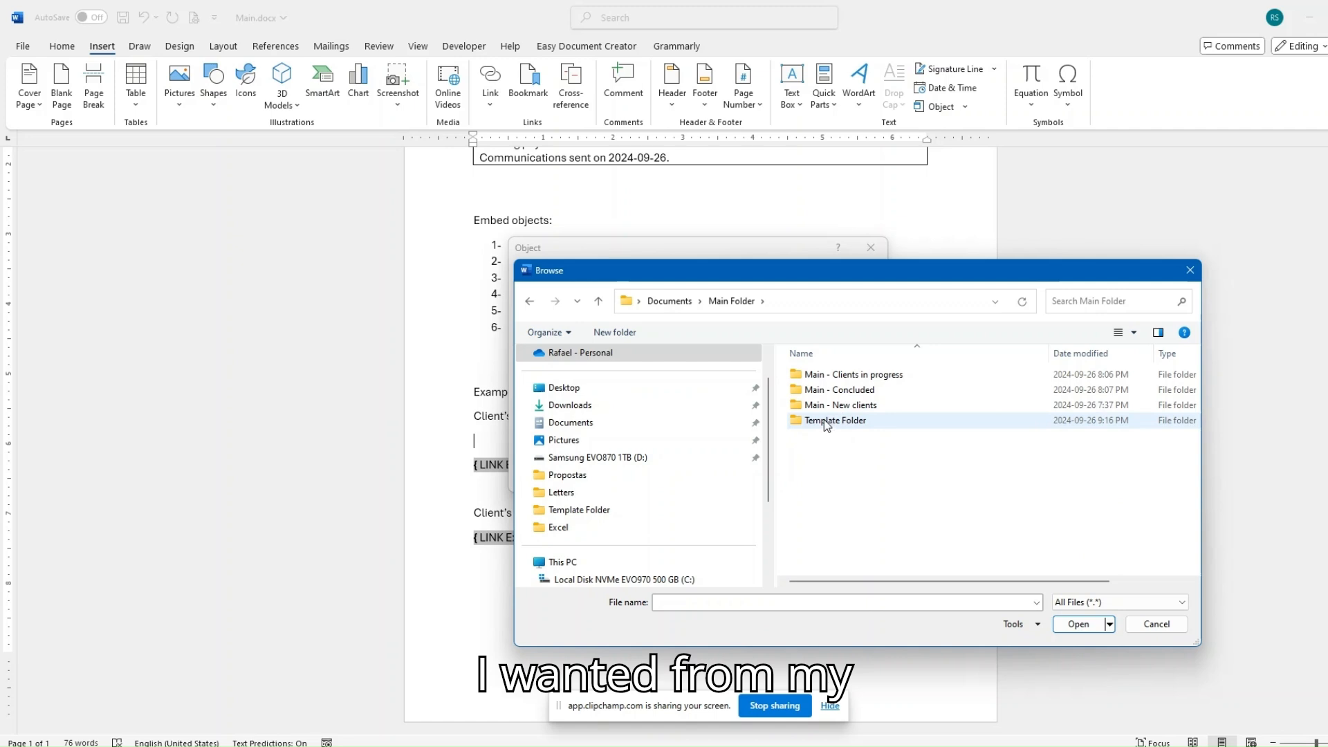
double_click(803, 420)
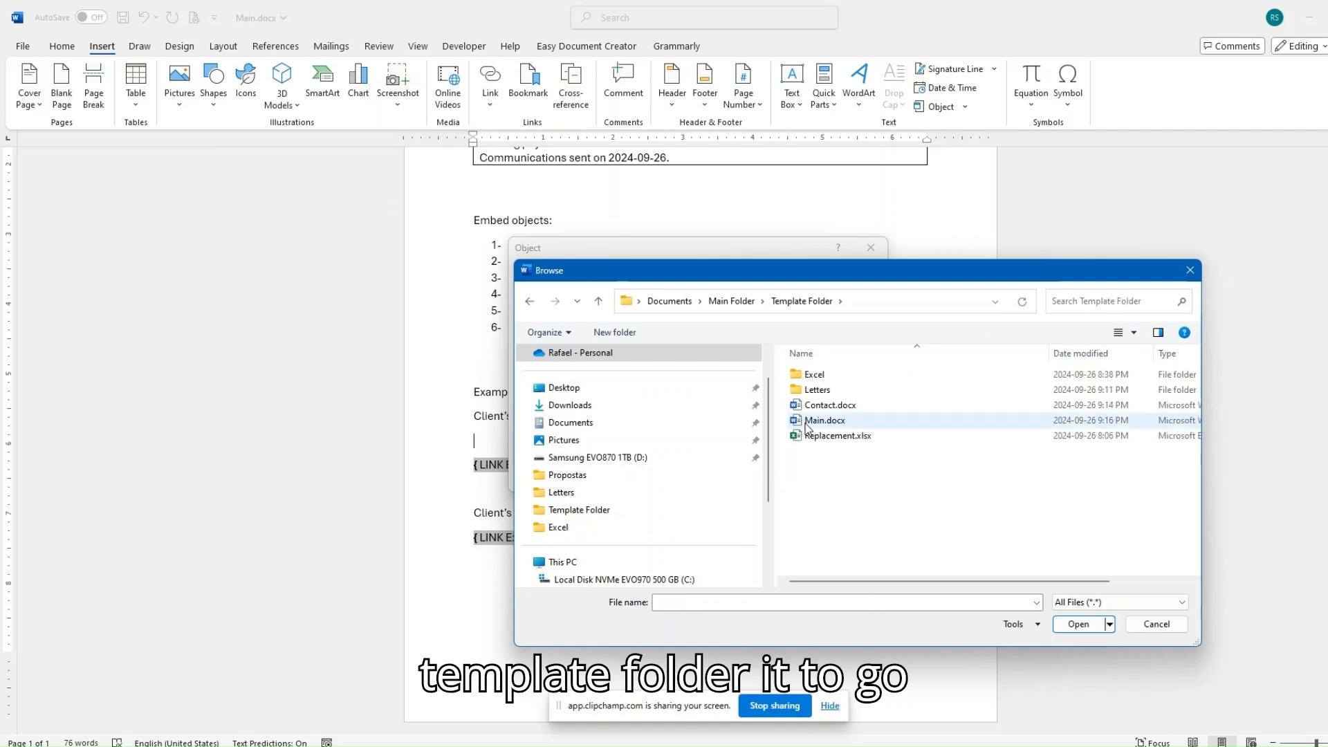
left_click(801, 379)
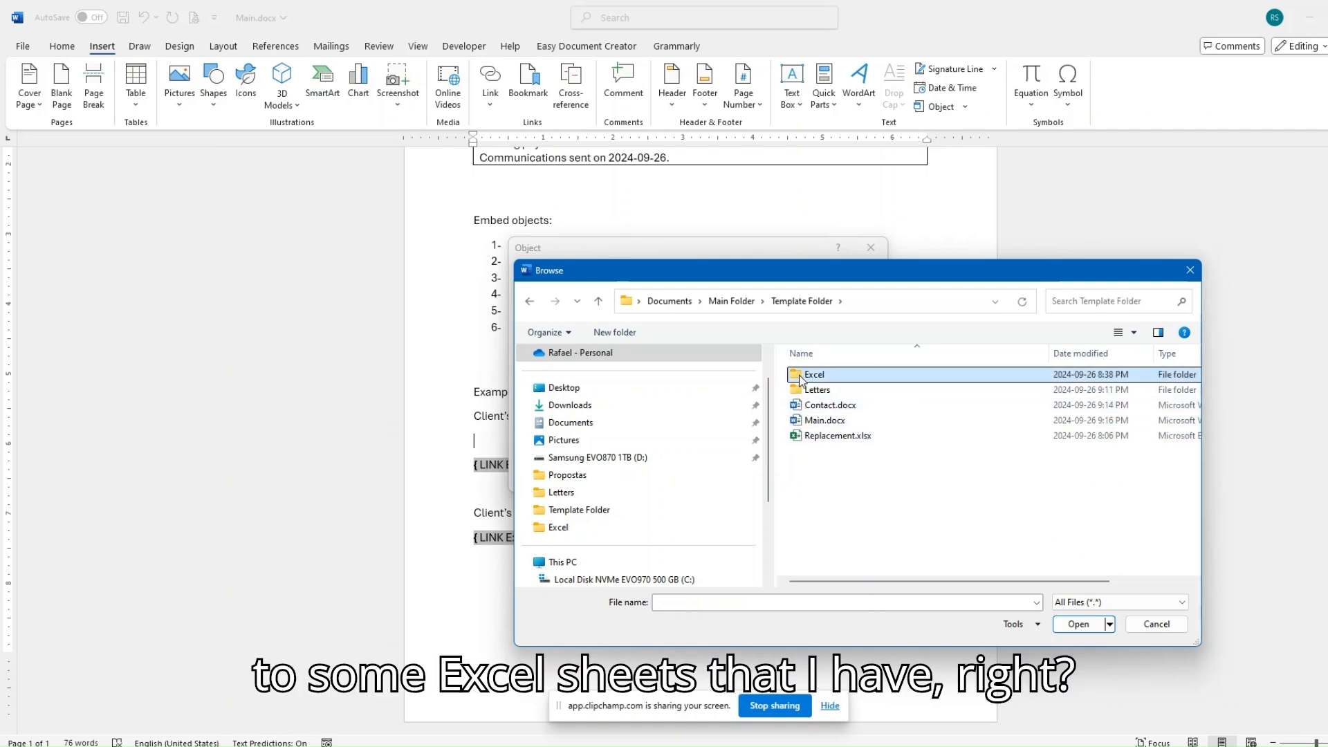
double_click(801, 379)
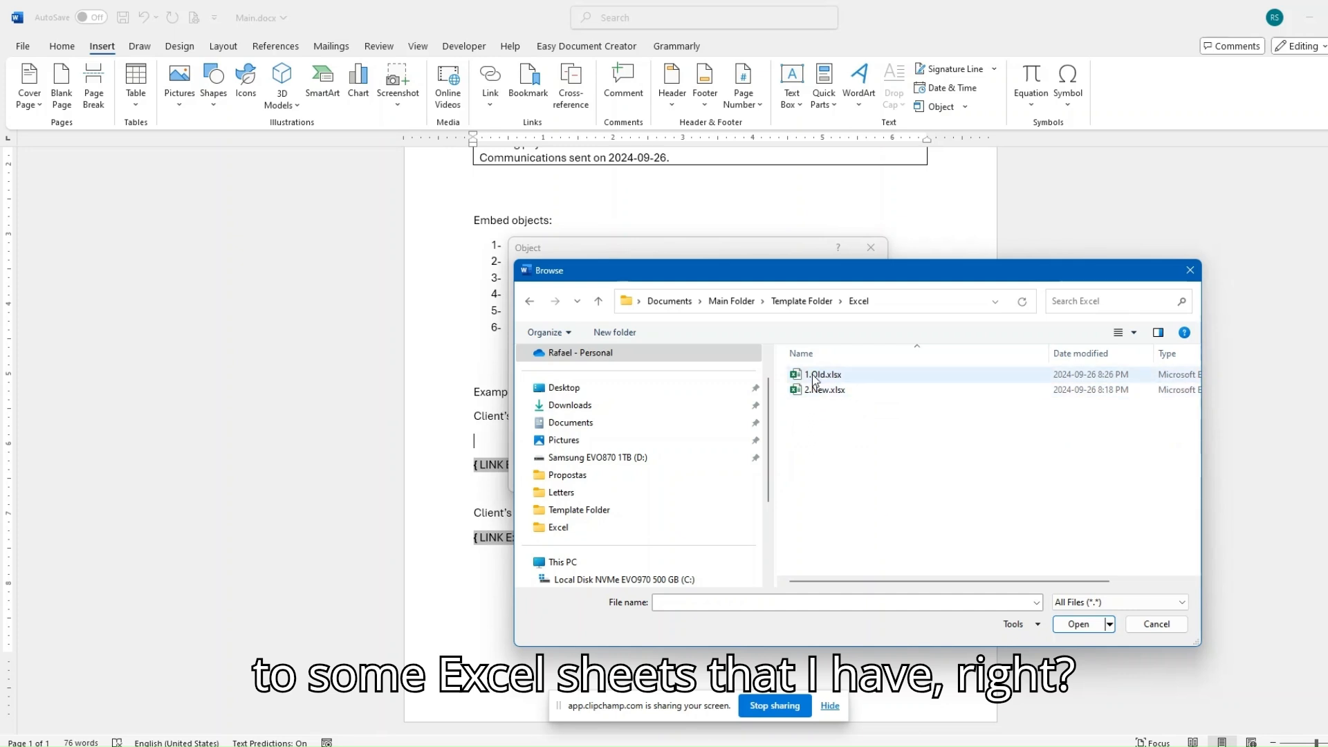
left_click(816, 376)
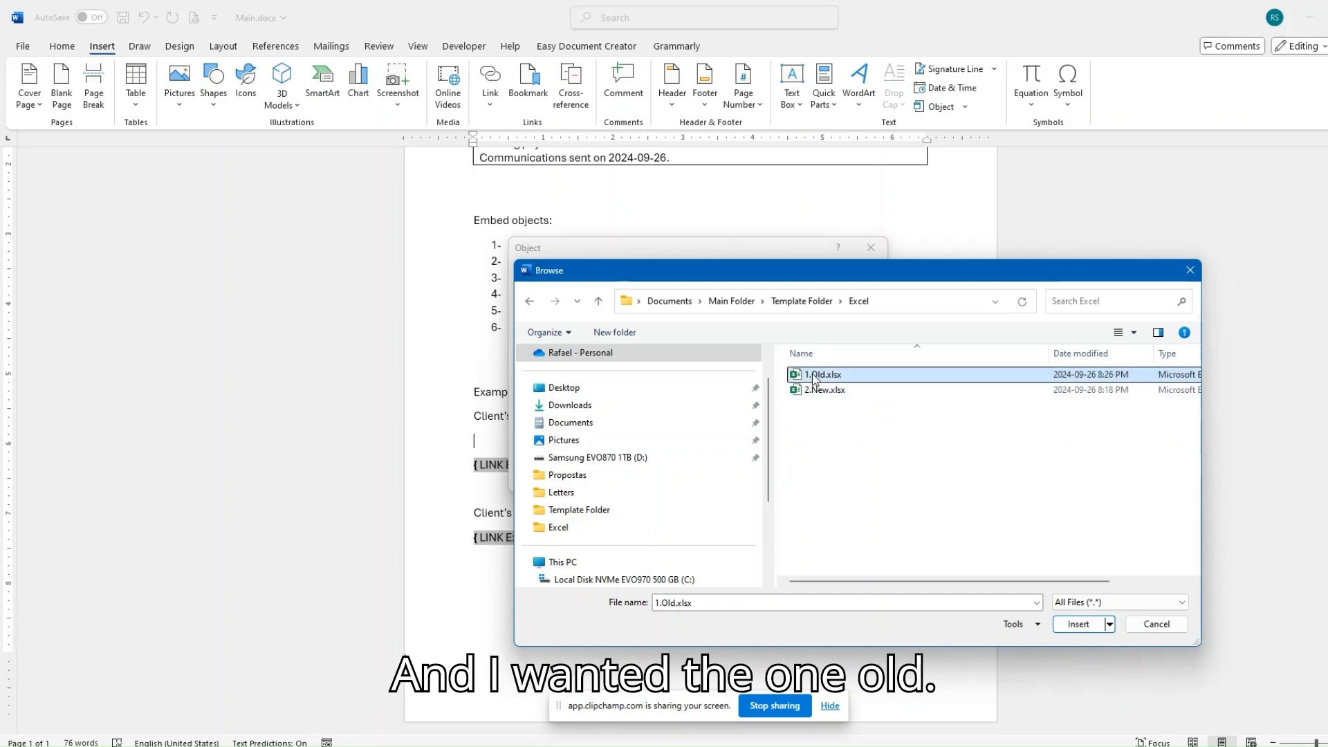
left_click(1072, 625)
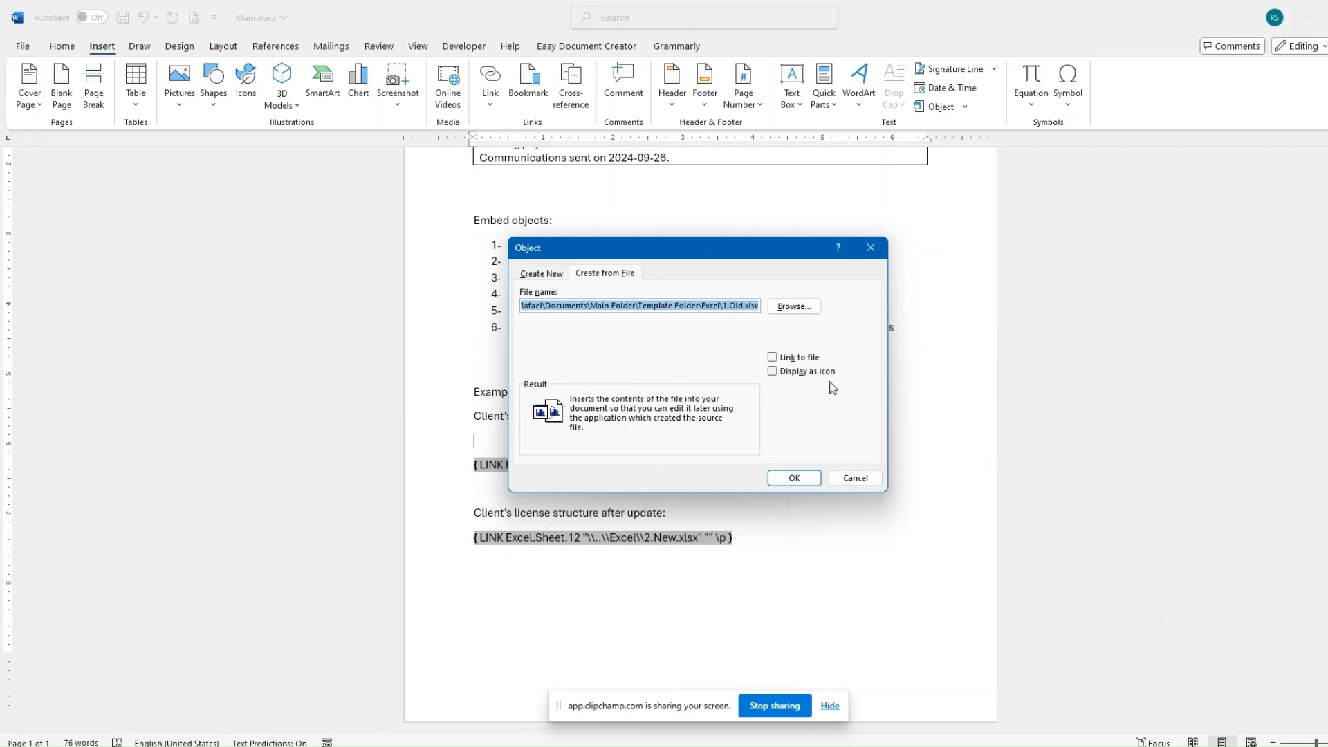
Insert the chosen workbook as a link to the file and add an empty line after the new LINK field
left_click(773, 357)
left_click(799, 478)
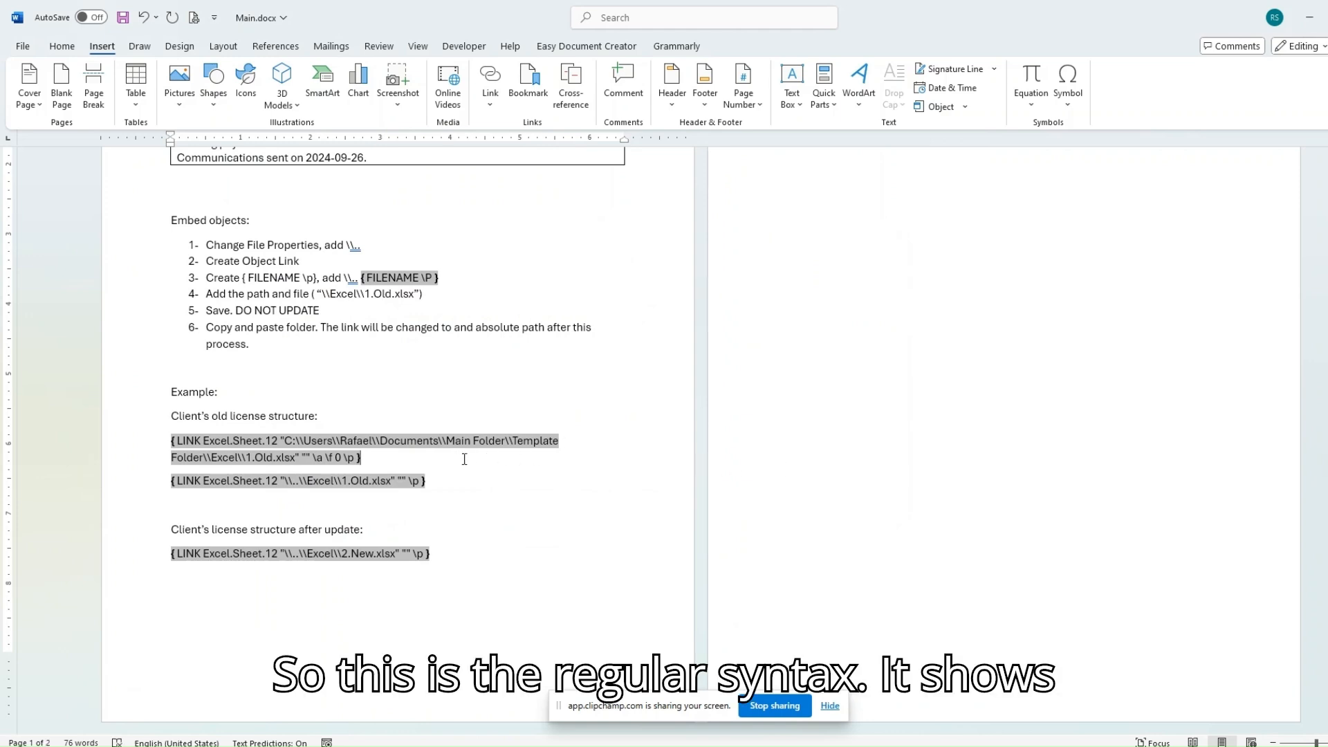
key("Return")
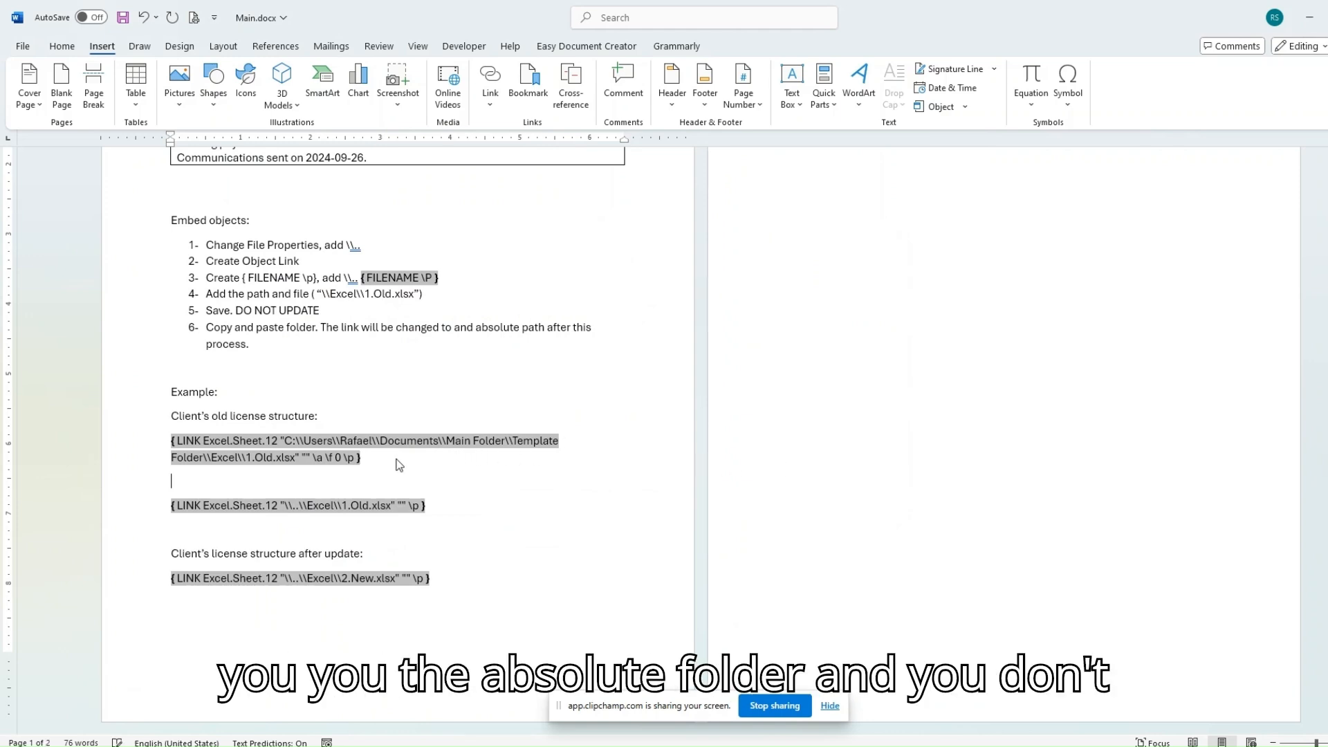
Clear the absolute path and everything after the first quoted argument from the new LINK field, keeping only LINK Excel.Sheet.12 and one pair of quotes
mouse_move(287, 443)
left_mouse_down()
mouse_move(350, 457)
mouse_move(296, 458)
left_mouse_up()
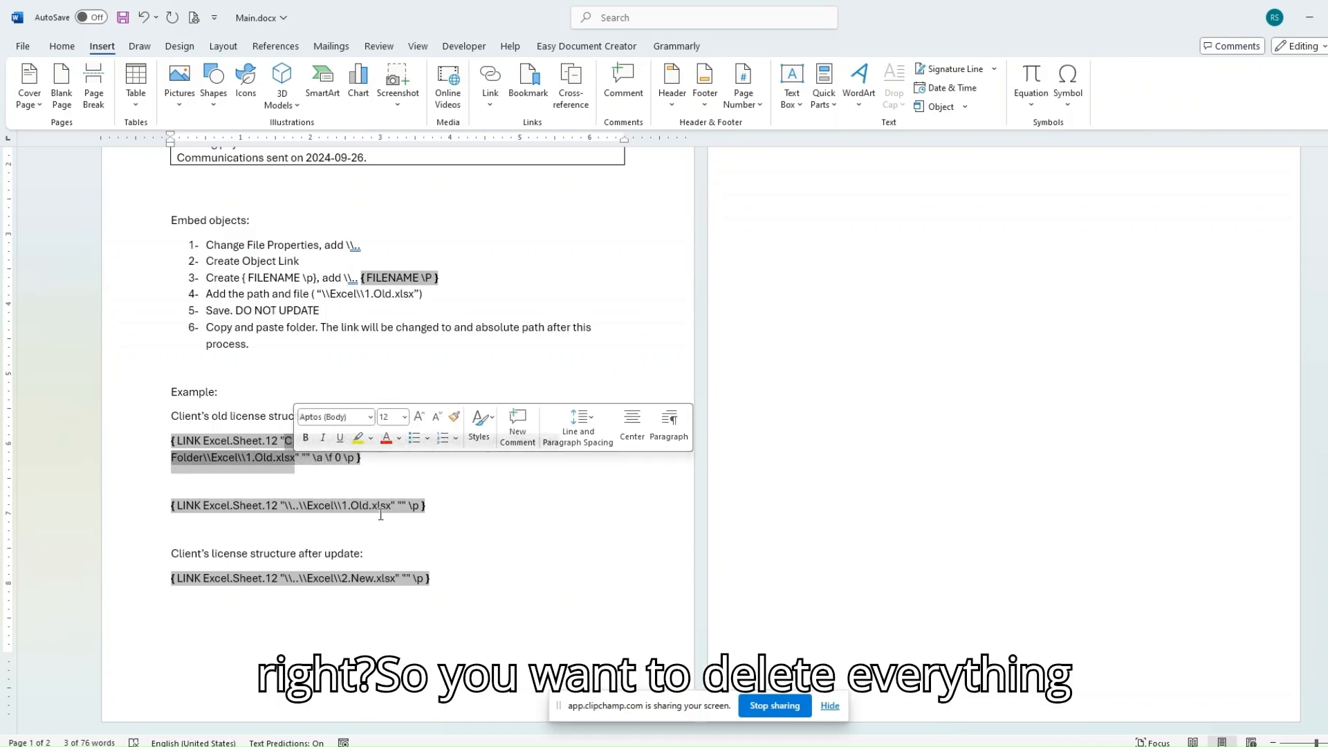
key("Delete")
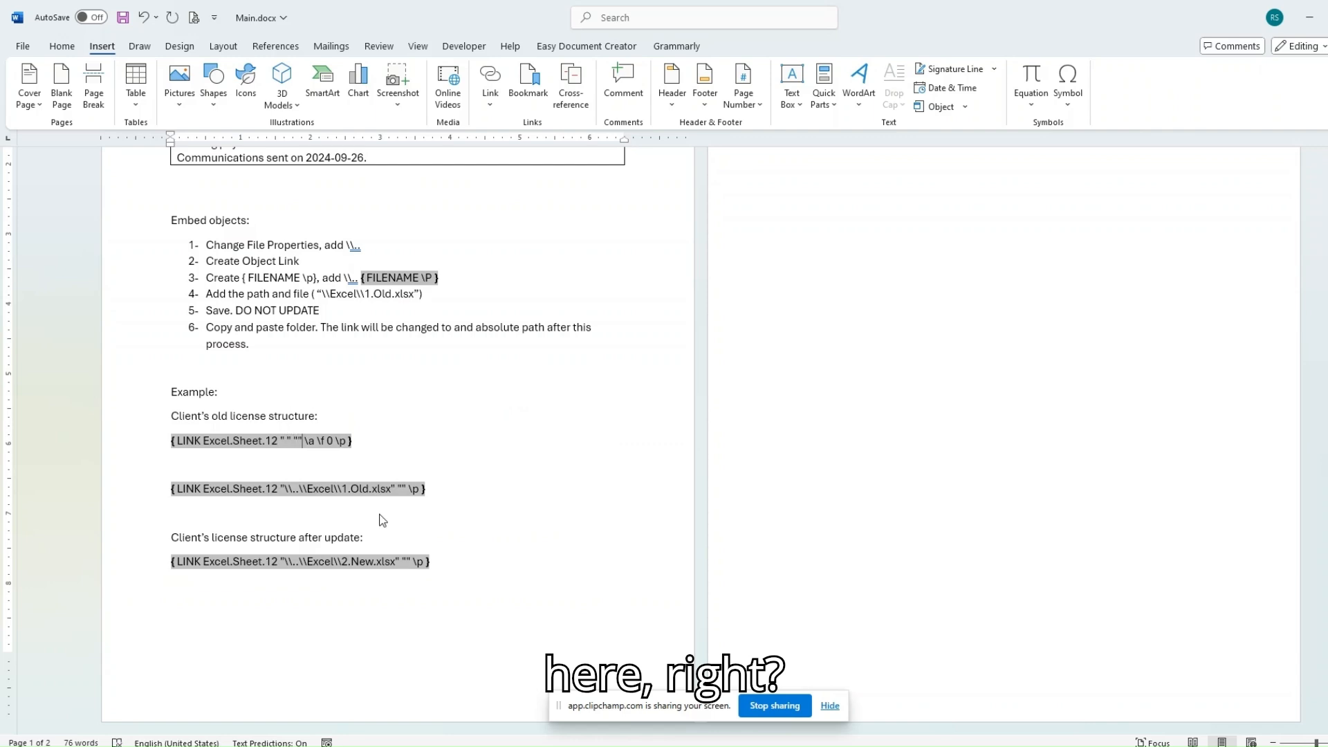
key("shift+Right")
key("shift+Right")
key("shift+Right")
key("shift+Right")
key("shift+Right")
key("shift+Right")
key("shift+Right")
key("shift+Right")
key("shift+Right")
key("shift+Right")
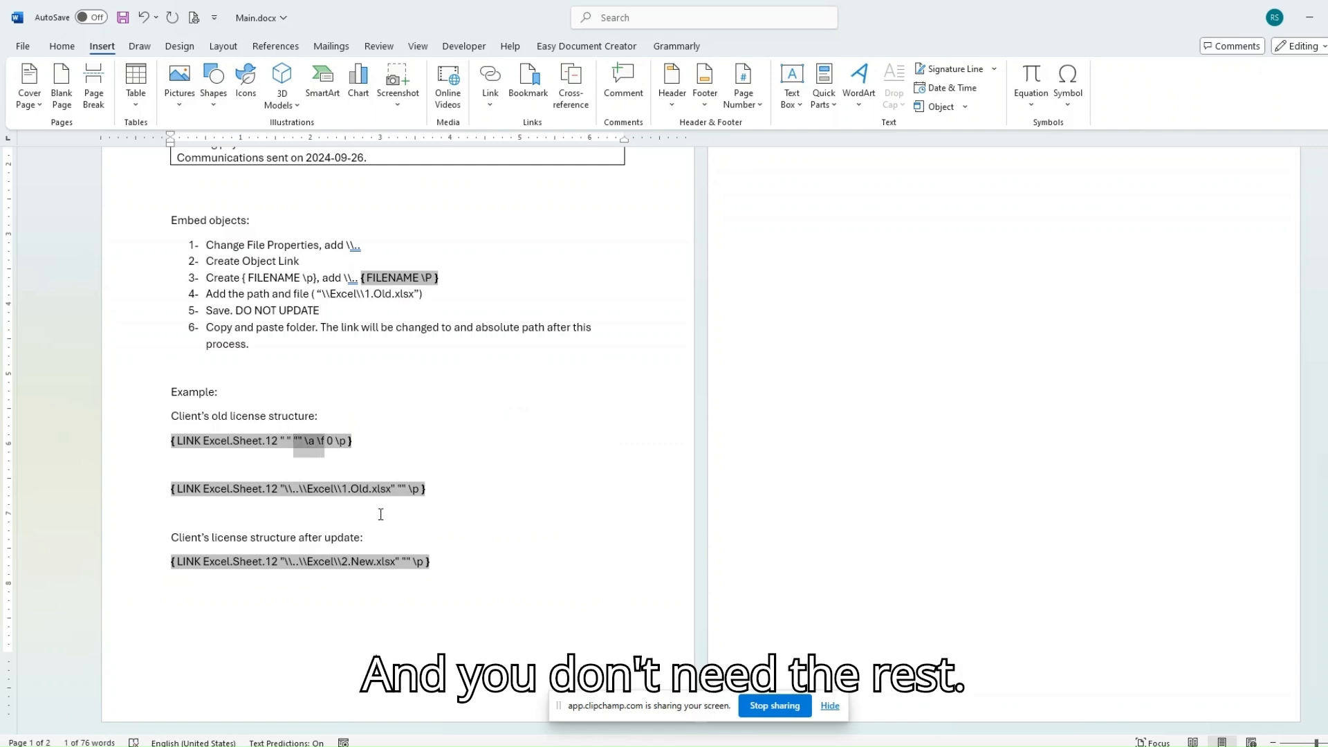
key("shift+Right")
key("shift+Right")
key("shift+Right")
key("Delete")
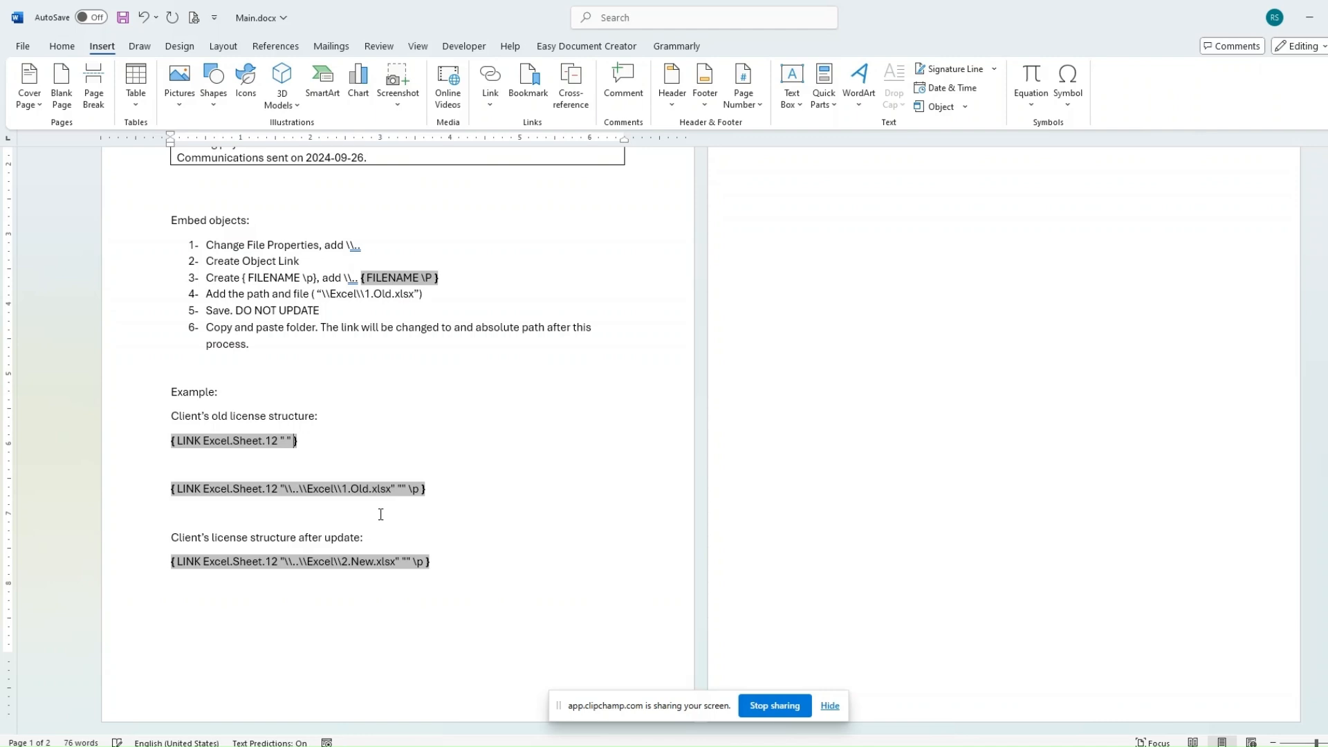
Change the switch in the FILENAME field of instruction 3 to lowercase \p
left_click_drag(437, 278, 362, 276)
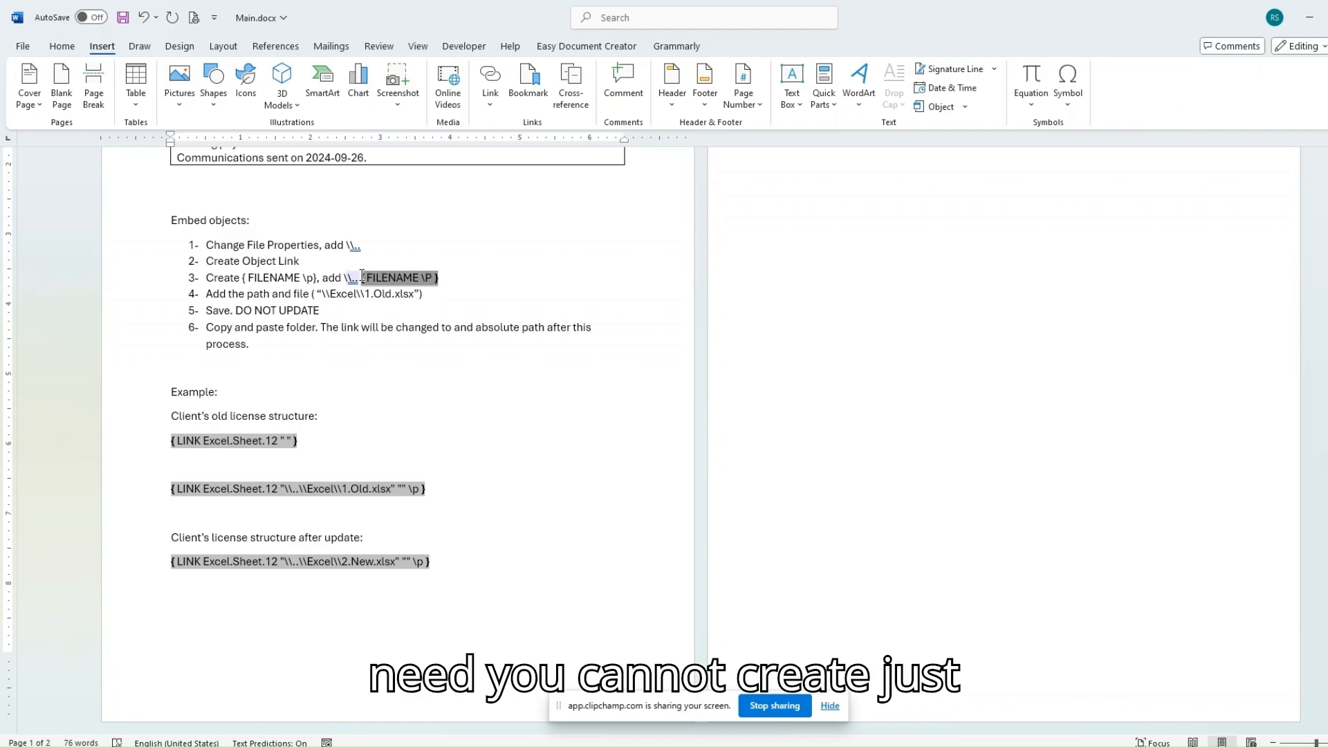
left_click_drag(362, 277, 360, 277)
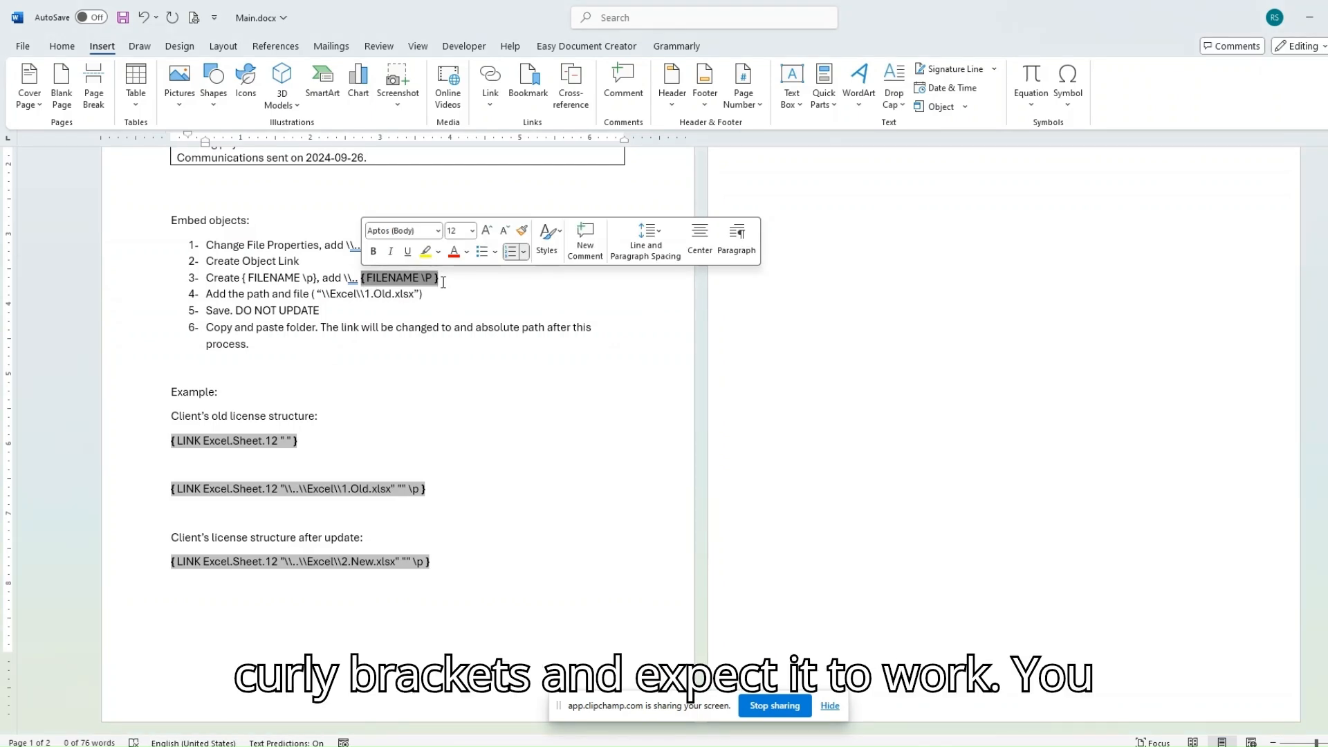
left_click(433, 278)
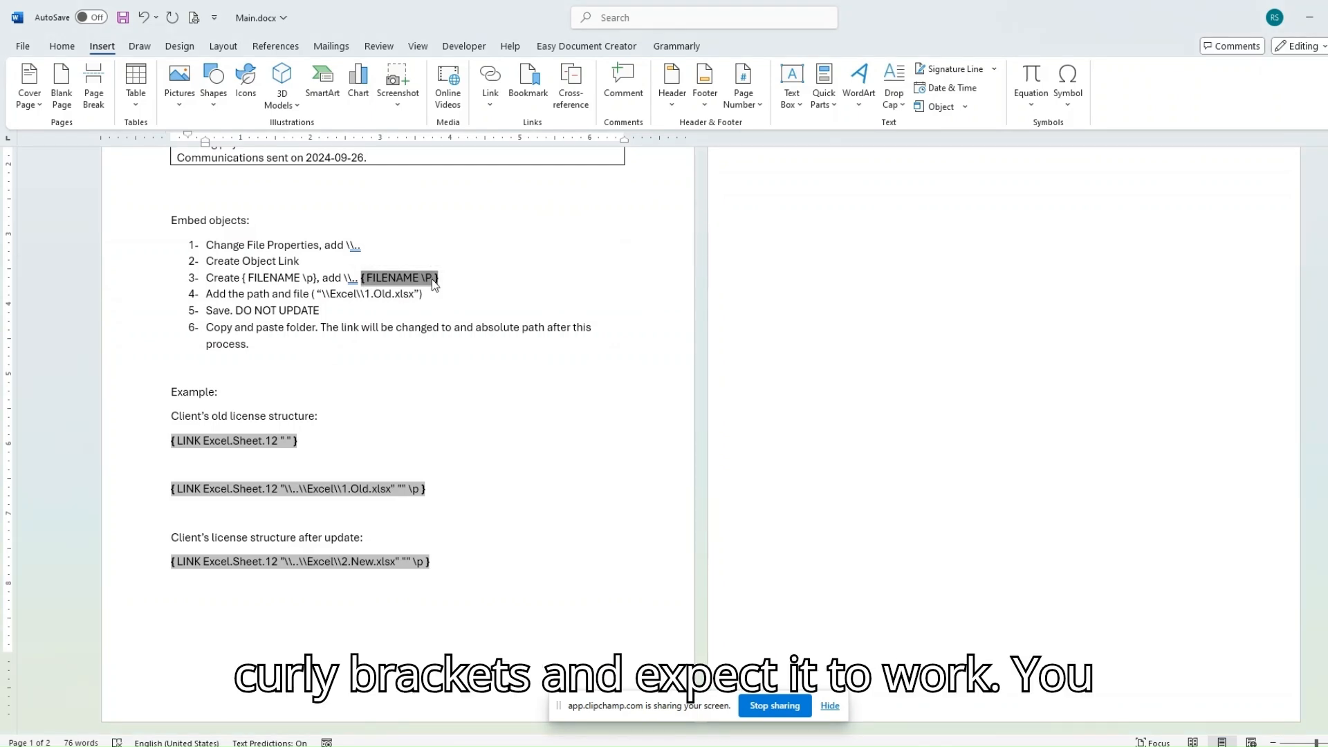
key("BackSpace")
type("p")
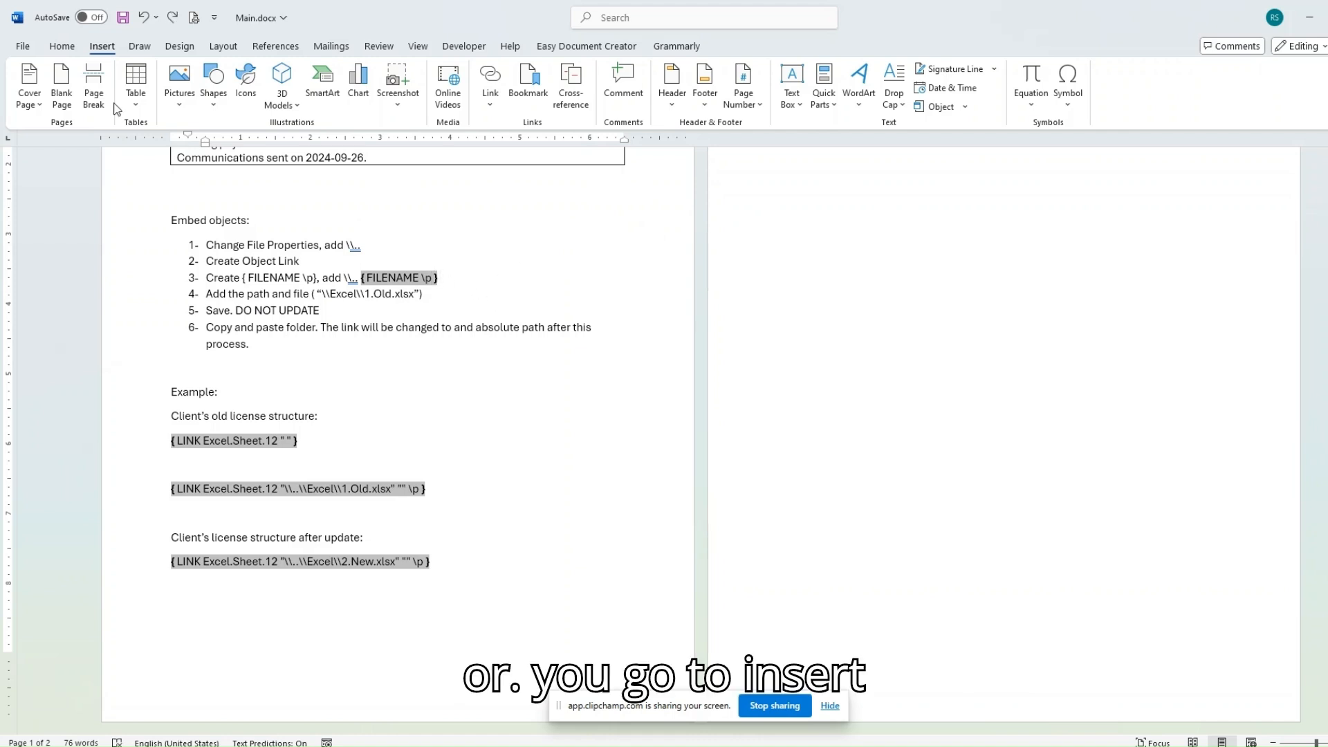
Copy the FILENAME \p field from instruction 3 into the empty quotes of the new LINK field
left_click(824, 89)
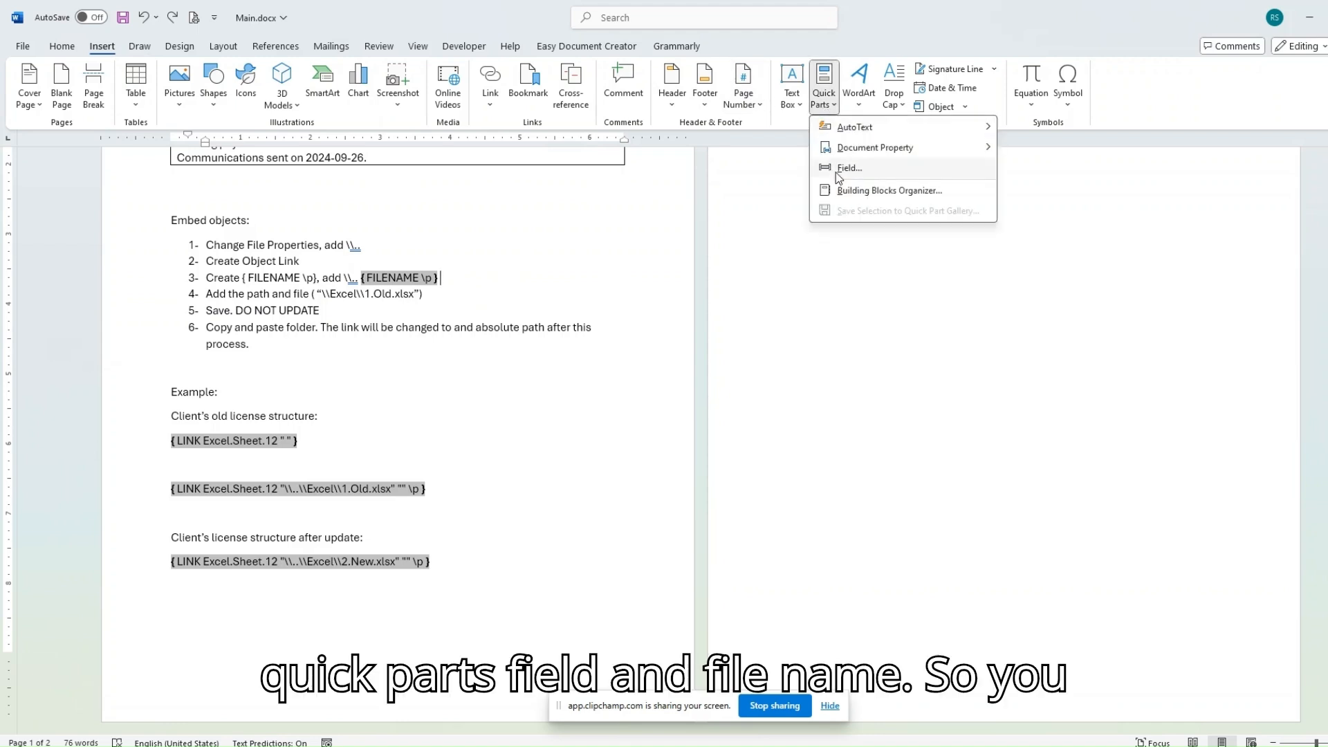
left_click(458, 277)
left_click_drag(443, 279, 368, 278)
key("ctrl+c")
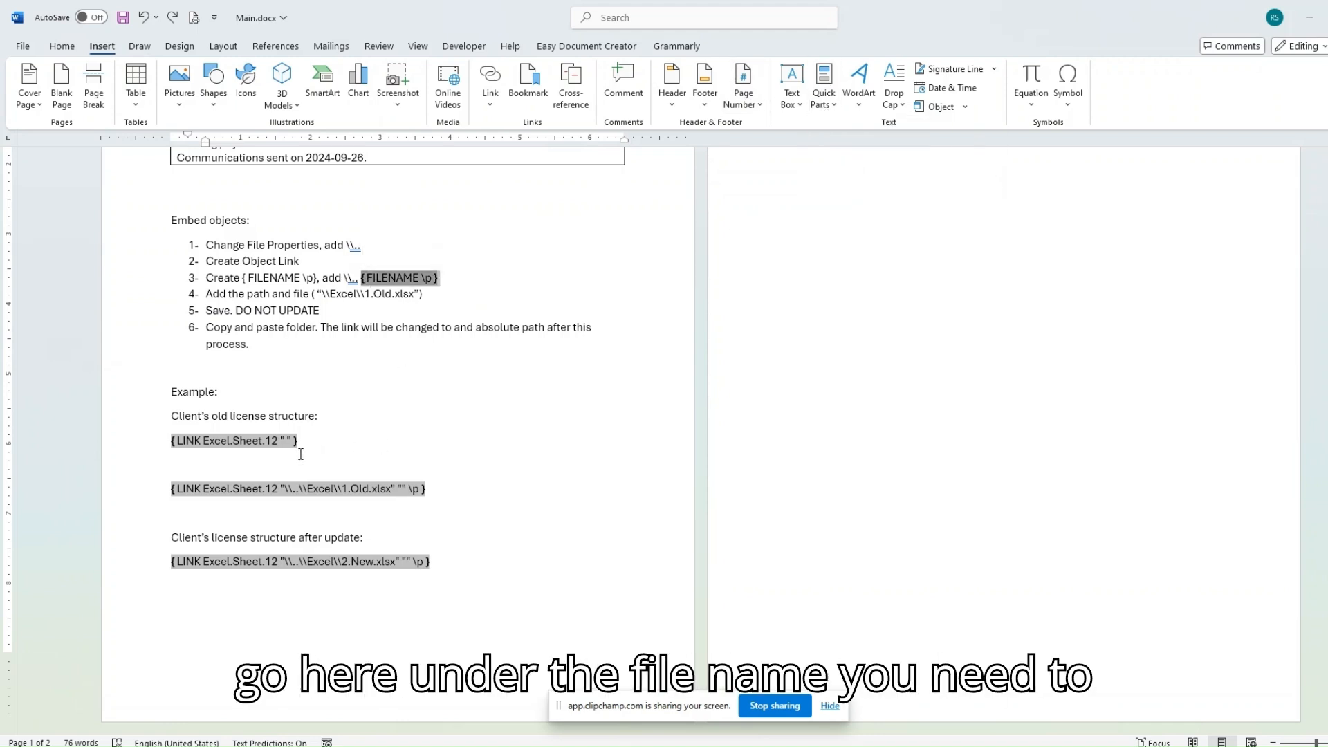
left_click(286, 440)
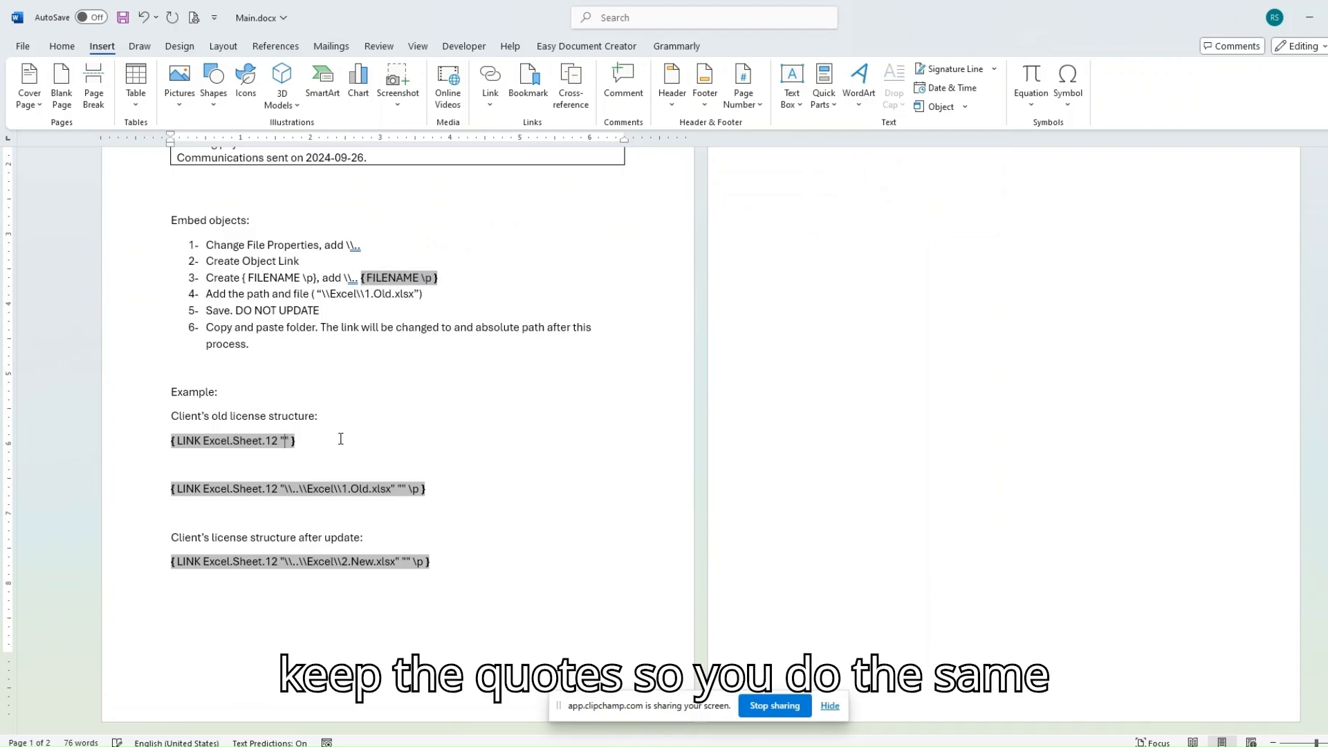
key("ctrl+v")
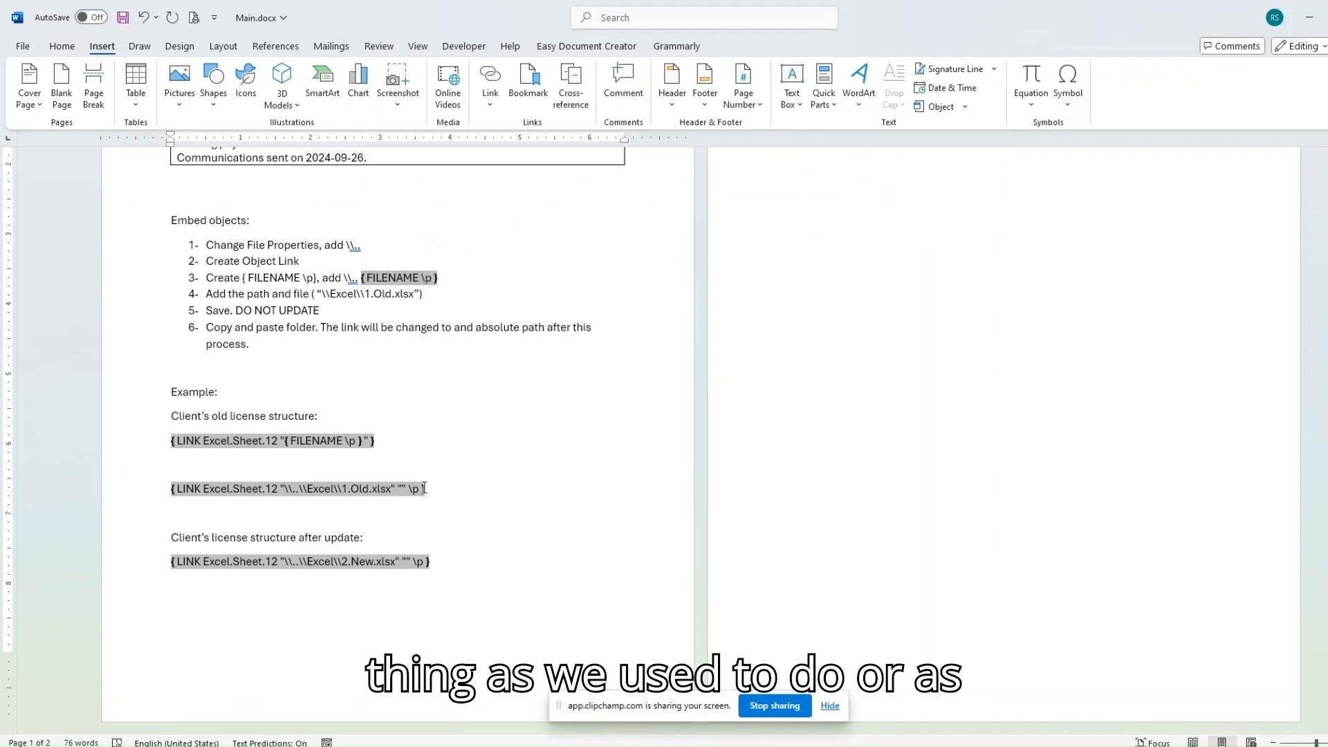
Copy the path \\..\\Excel\\1.Old.xlsx from the existing LINK field and paste it directly after the nested FILENAME field
left_click_drag(391, 491, 296, 489)
double_click(287, 489)
key("ctrl+c")
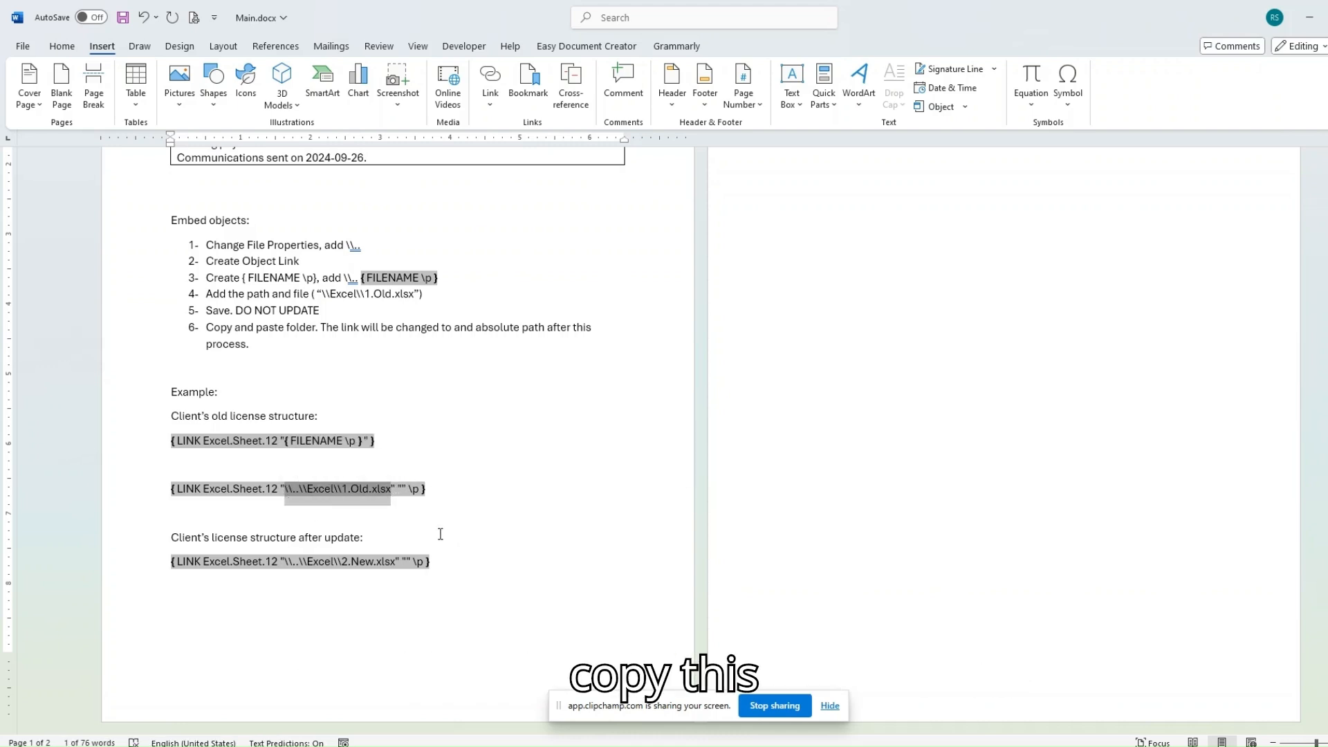
left_click(365, 446)
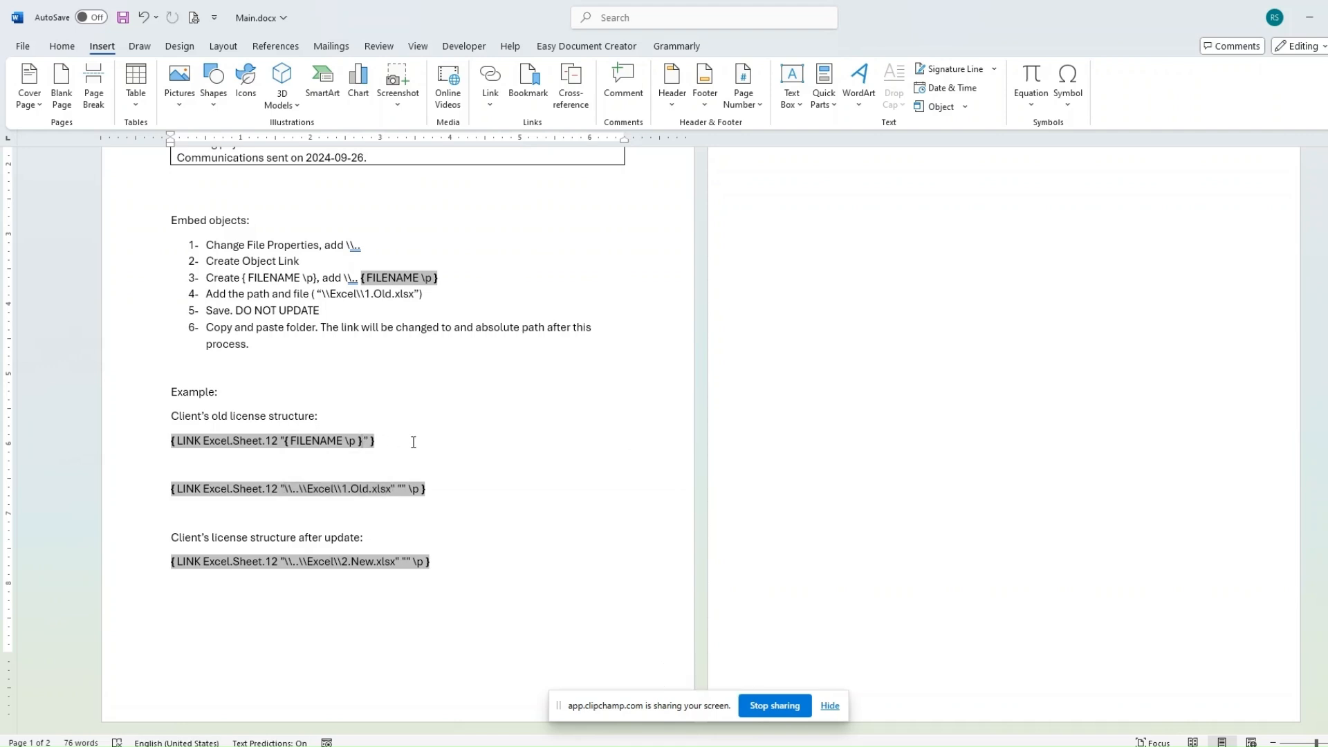
key("ctrl+v")
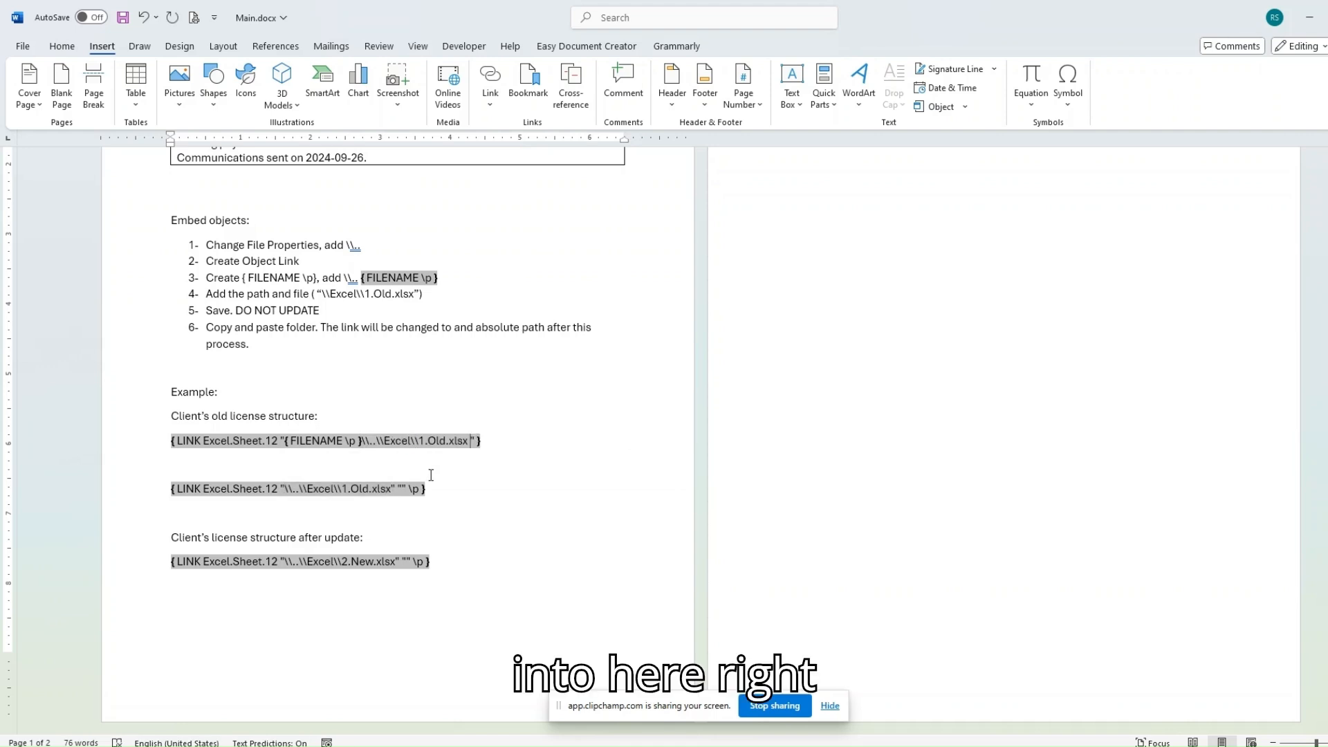
Examine the parts of the new relative path one by one: \\.., the Excel subfolder and the 1.Old.xlsx file name
left_click(377, 444)
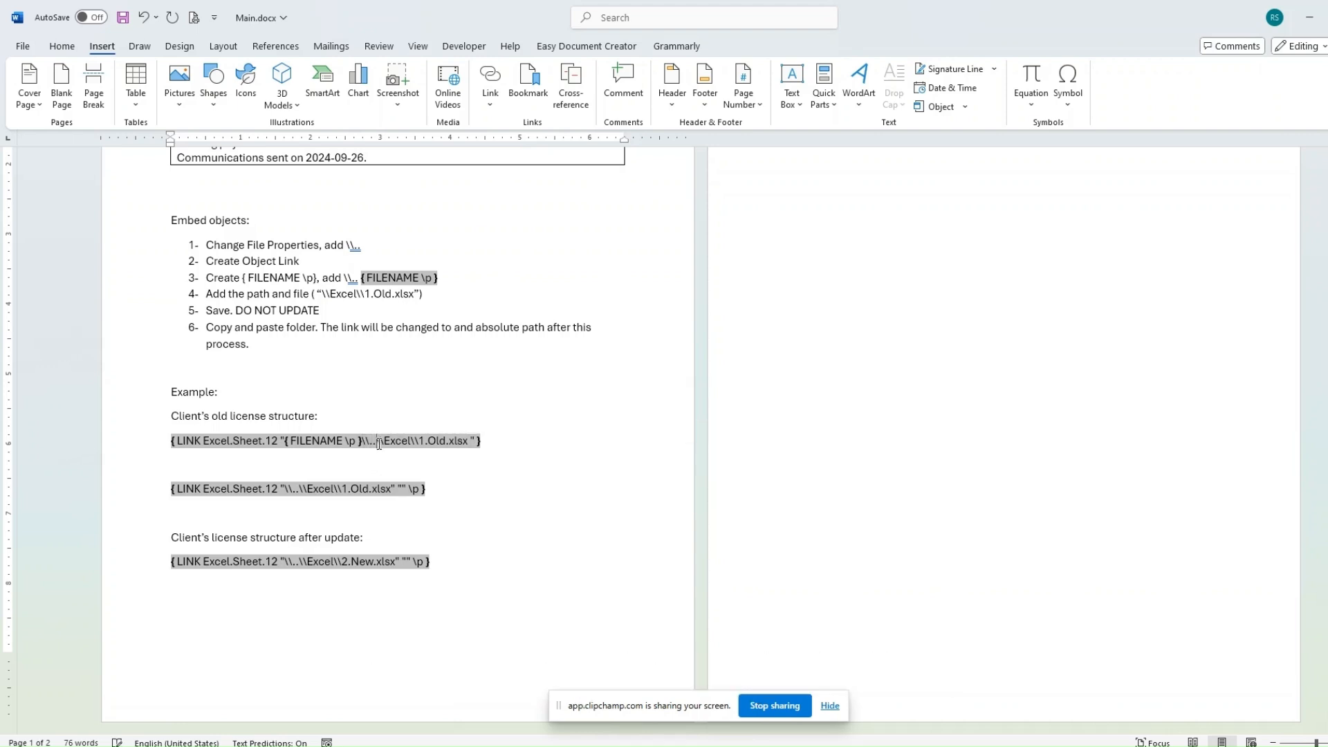
left_click_drag(373, 443, 362, 440)
left_click(413, 451)
key("shift+Right")
key("shift+Right")
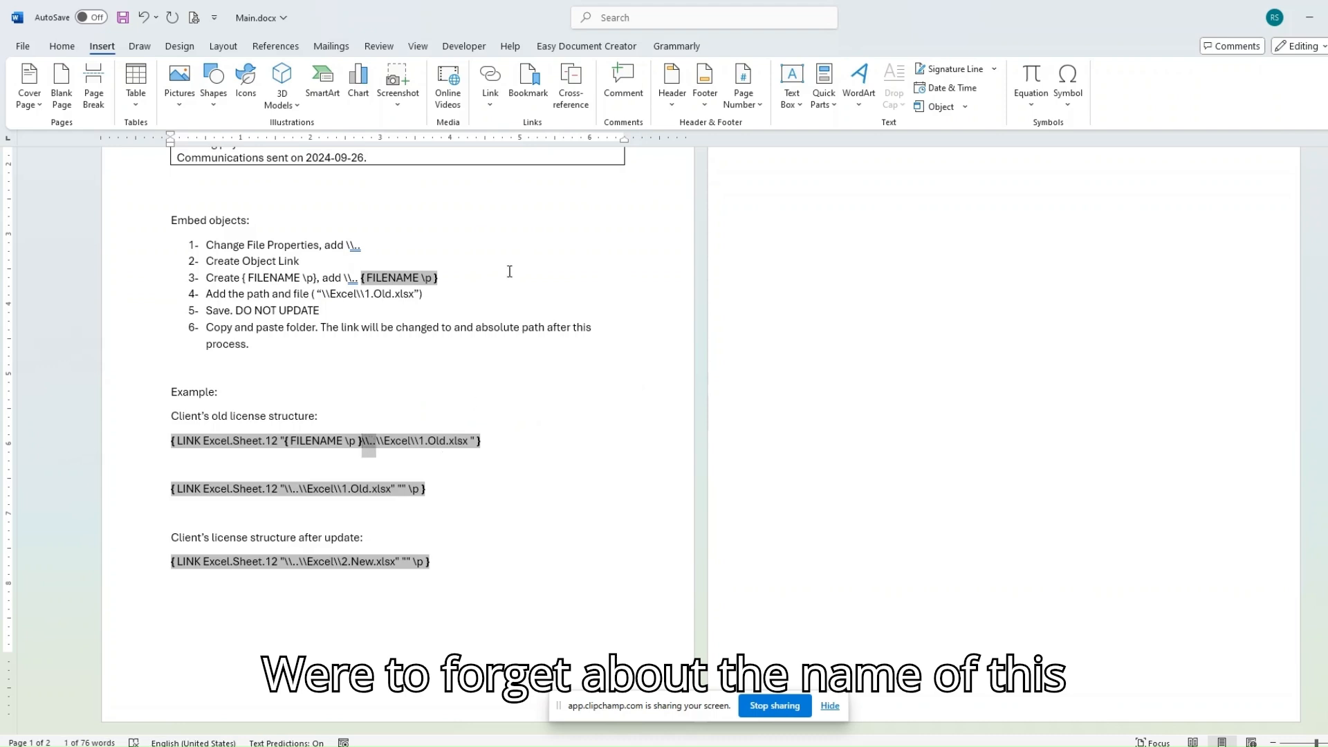
left_click(389, 444)
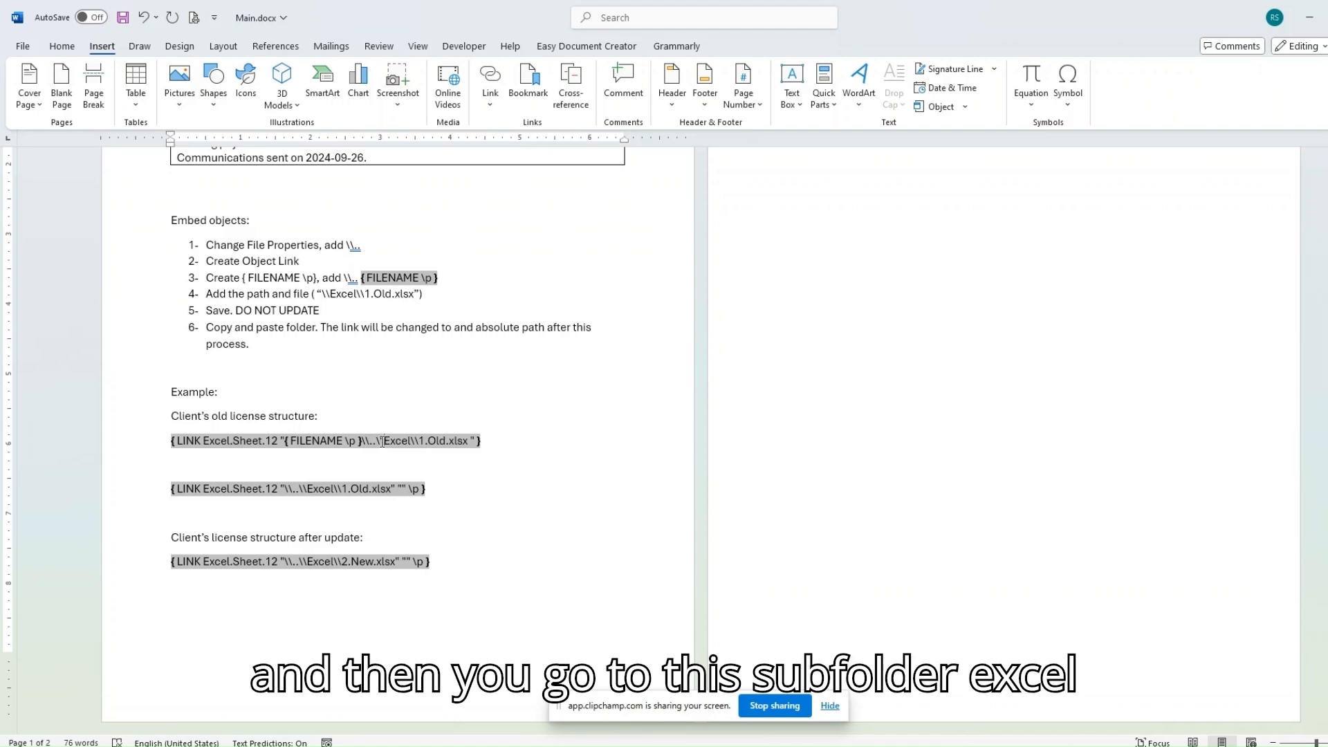
left_click_drag(377, 442, 413, 441)
left_click(416, 441)
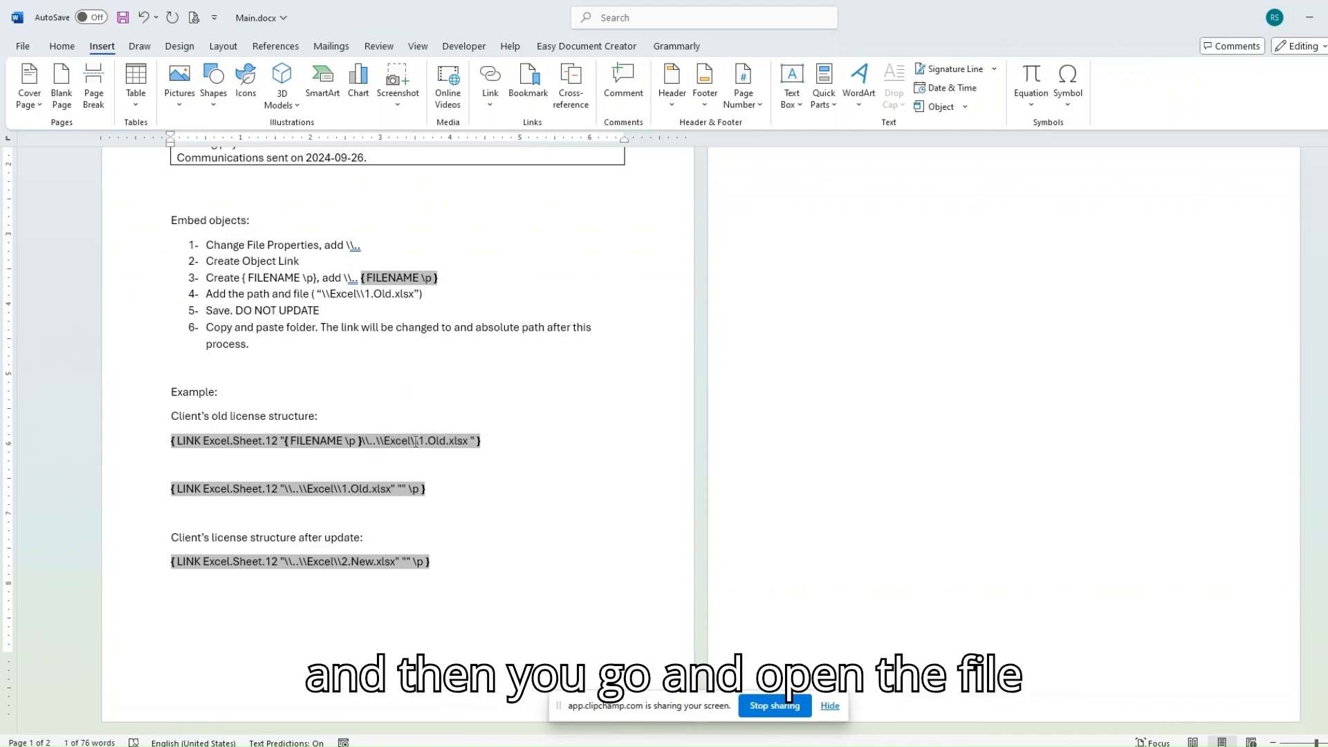
left_click_drag(415, 441, 484, 447)
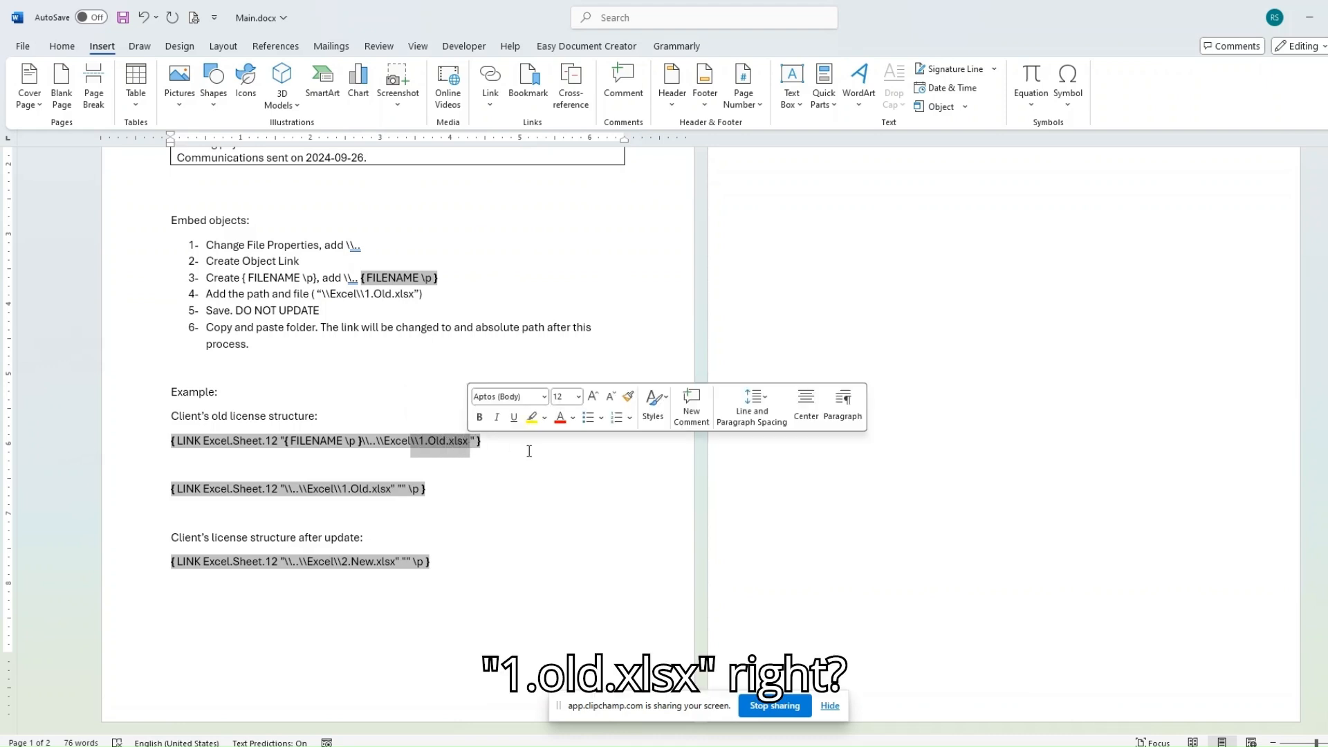
Remove the extra space between 1.Old.xlsx and the closing quote in the new LINK field
left_click(512, 450)
key("BackSpace")
left_click(518, 435)
right_click(318, 446)
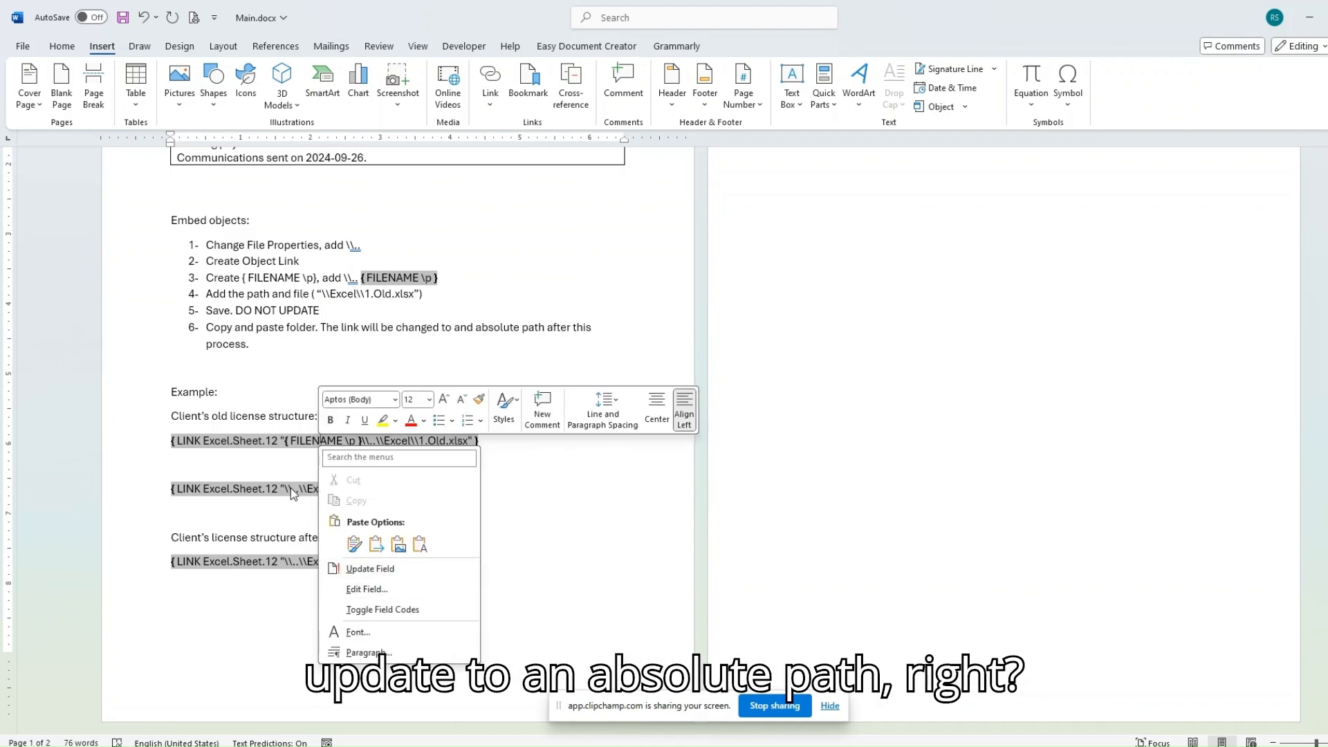
key("Escape")
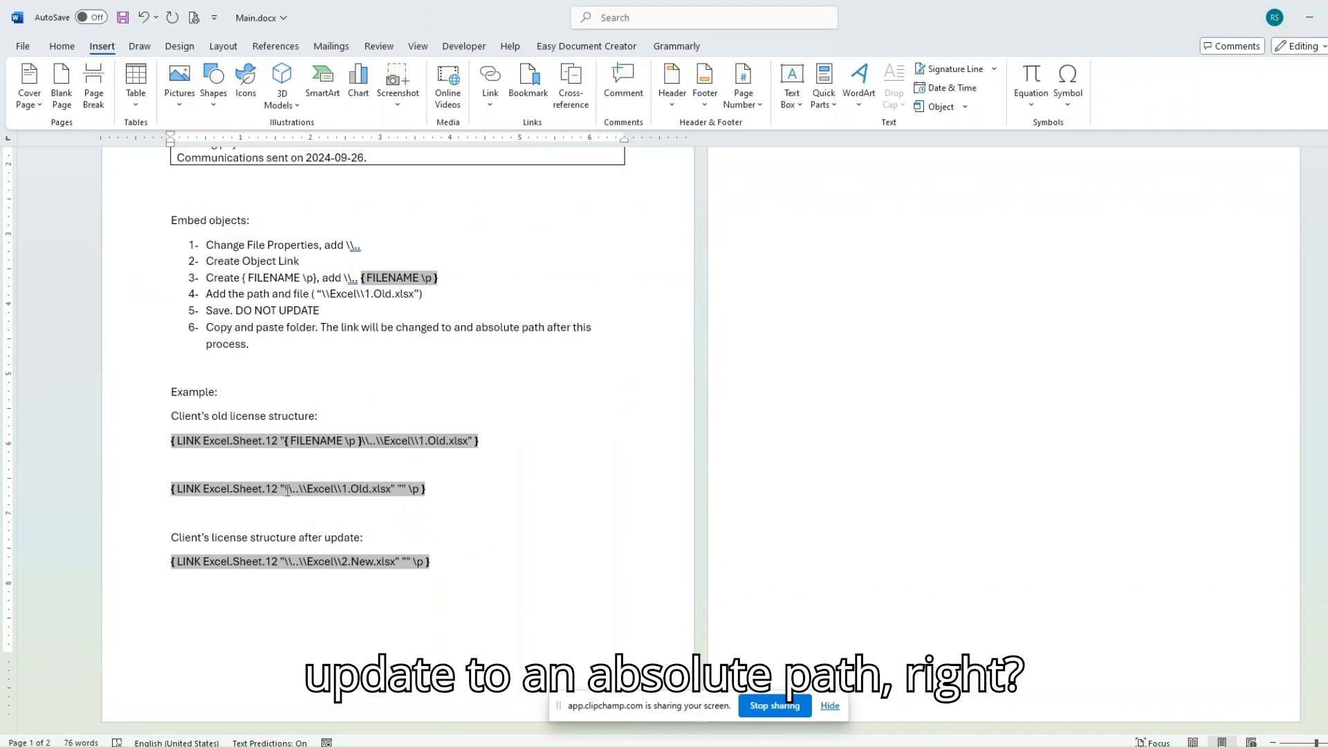
Delete the original LINK field for 1.Old.xlsx together with the empty lines around it
triple_click(288, 491)
key("BackSpace")
key("BackSpace")
key("BackSpace")
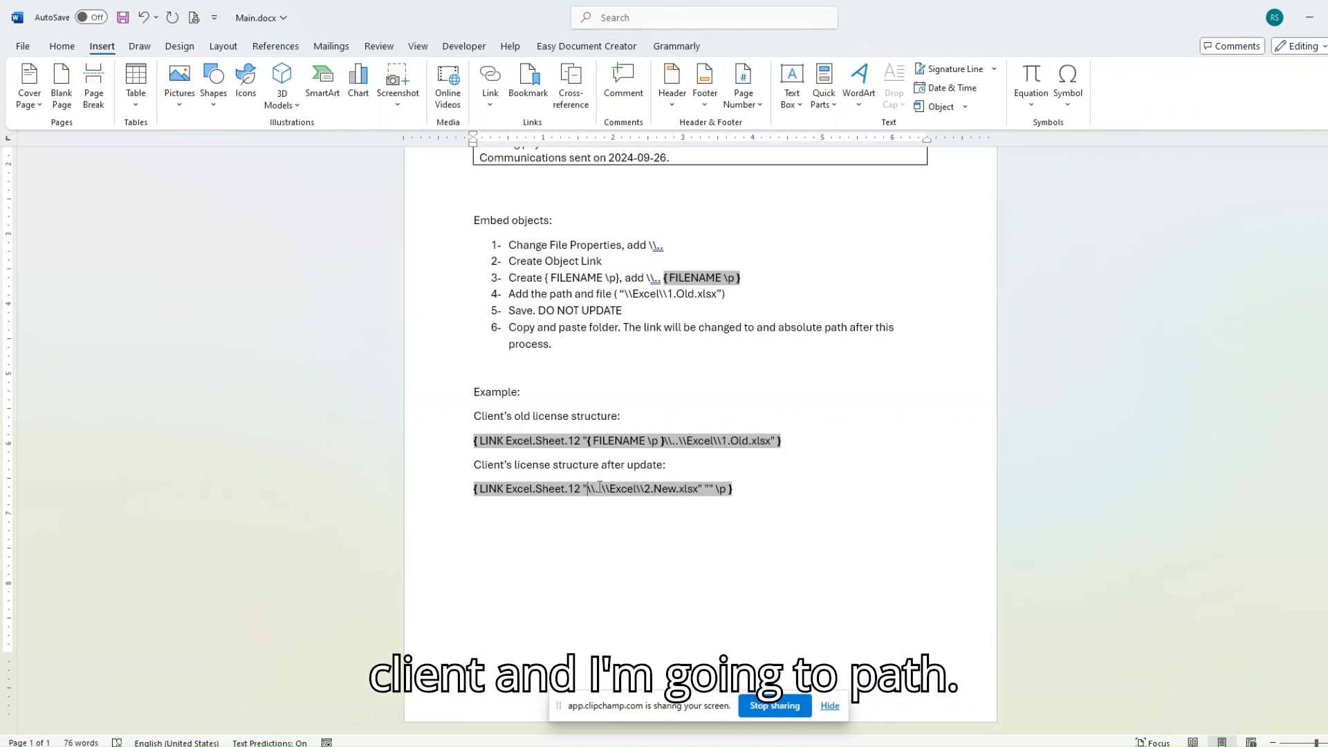
Insert a copy of the nested FILENAME \p field followed by \\.. before \\Excel\\2.New.xlsx in the second LINK field
key("ctrl+v")
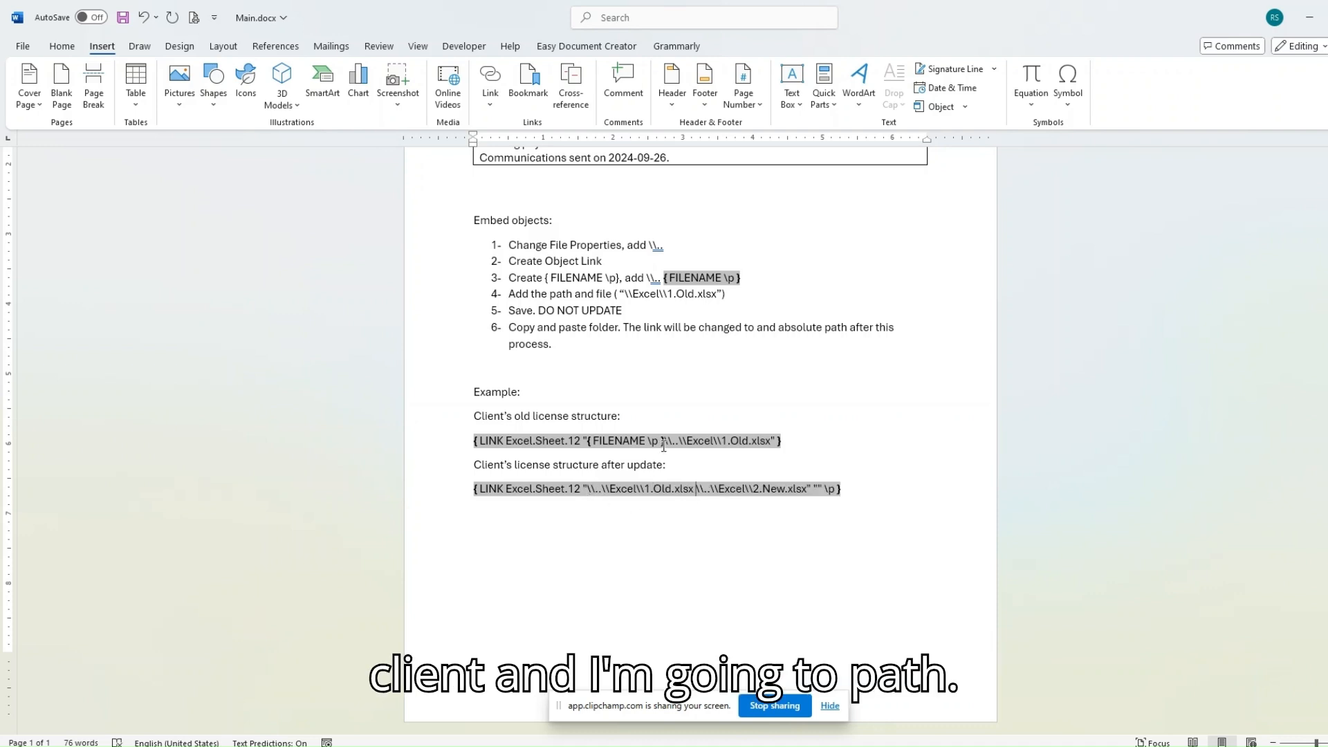
left_click_drag(663, 442, 587, 443)
key("ctrl+c")
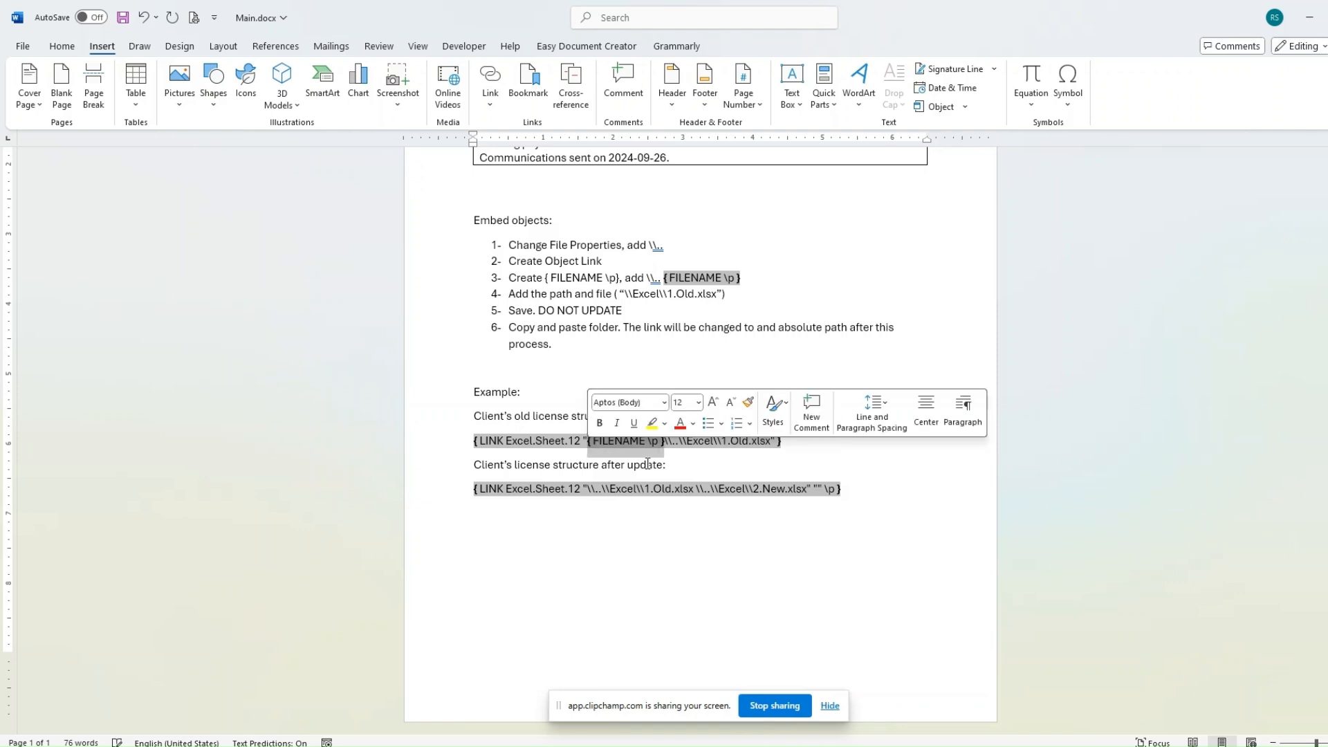
left_click(608, 491)
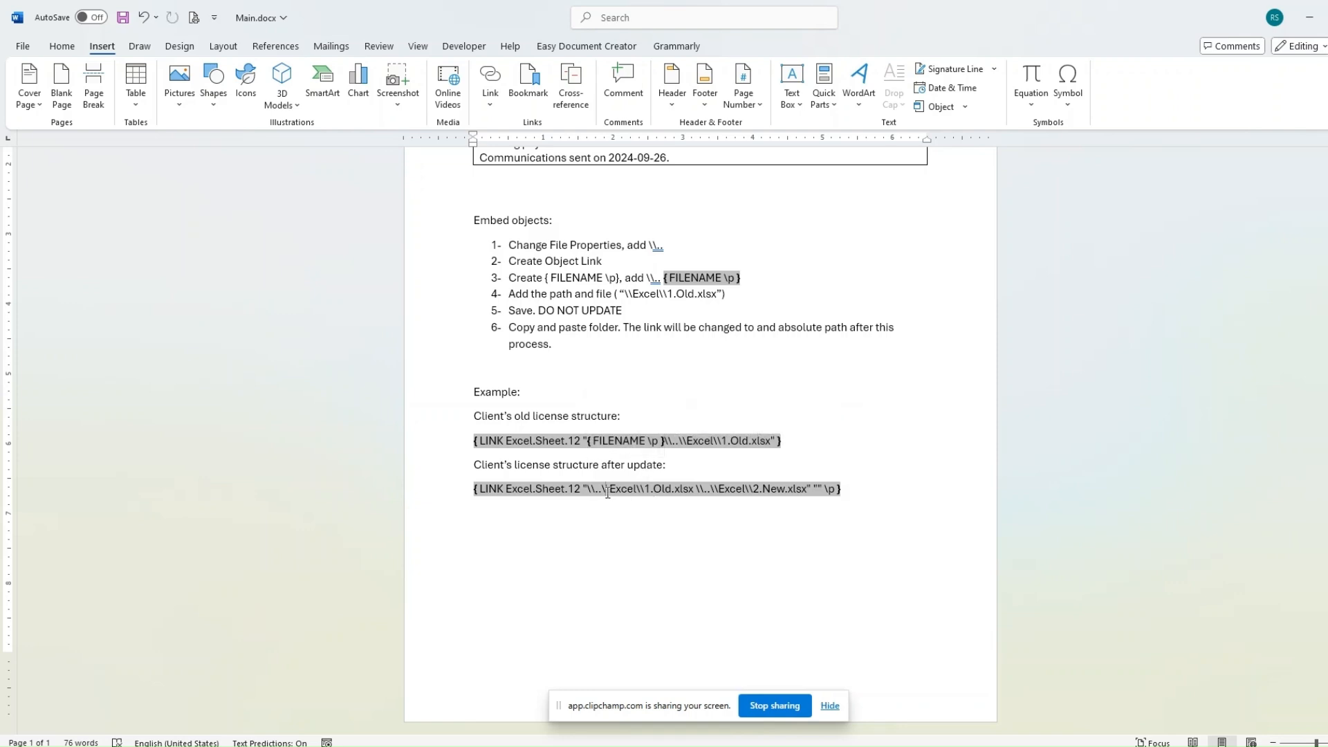
left_click_drag(713, 491, 589, 495)
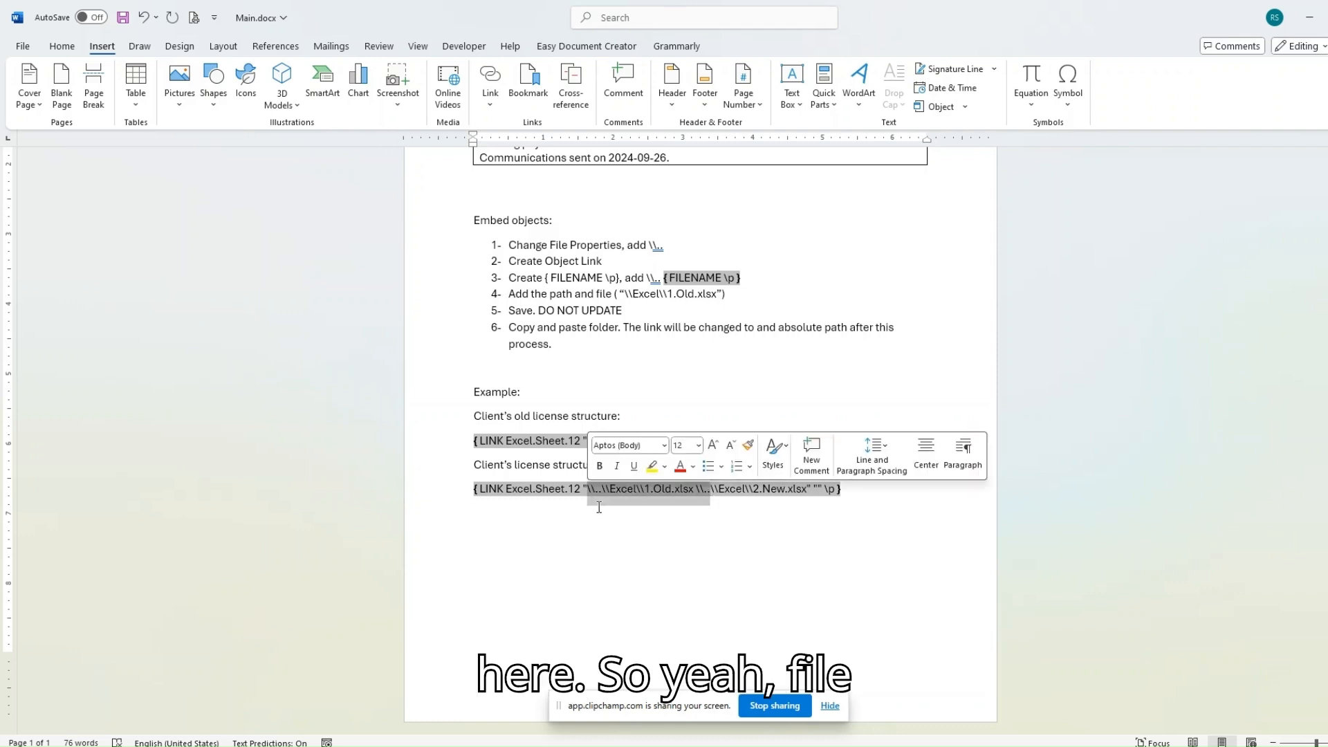
key("ctrl+v")
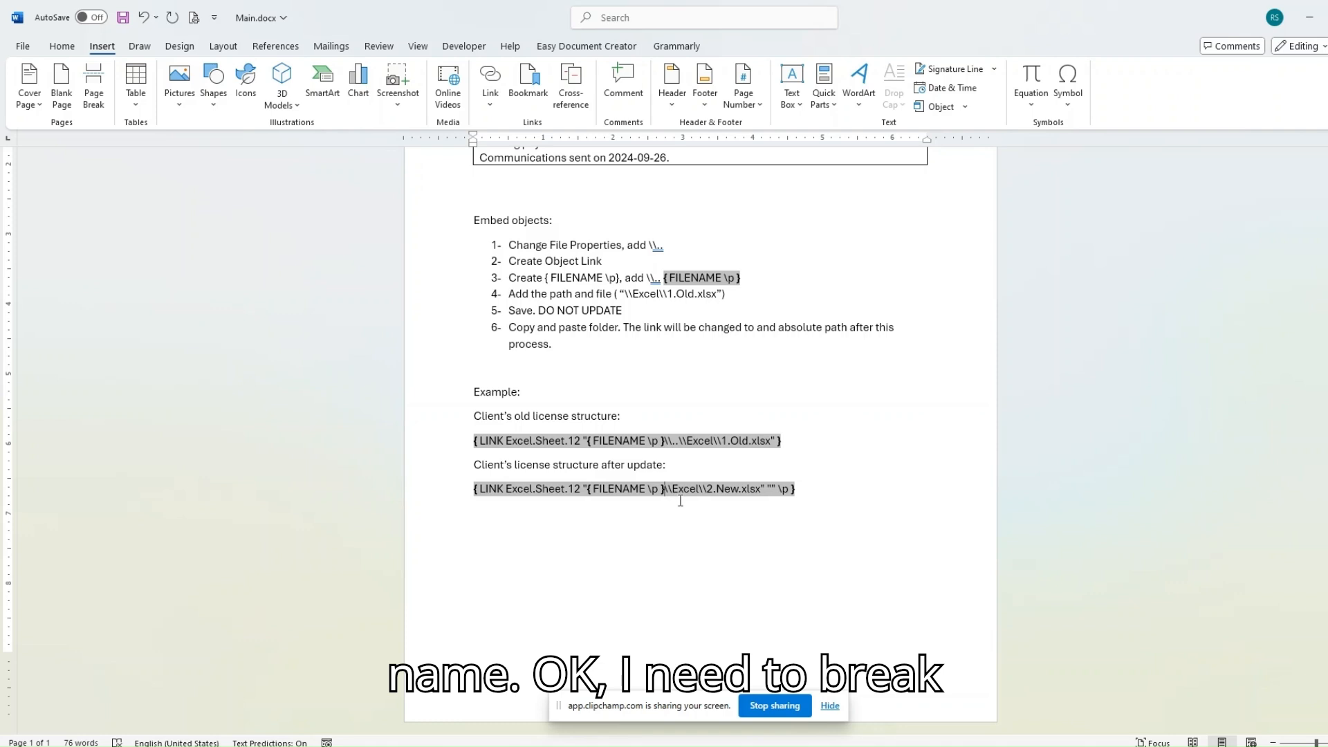
type("\\..\\\\")
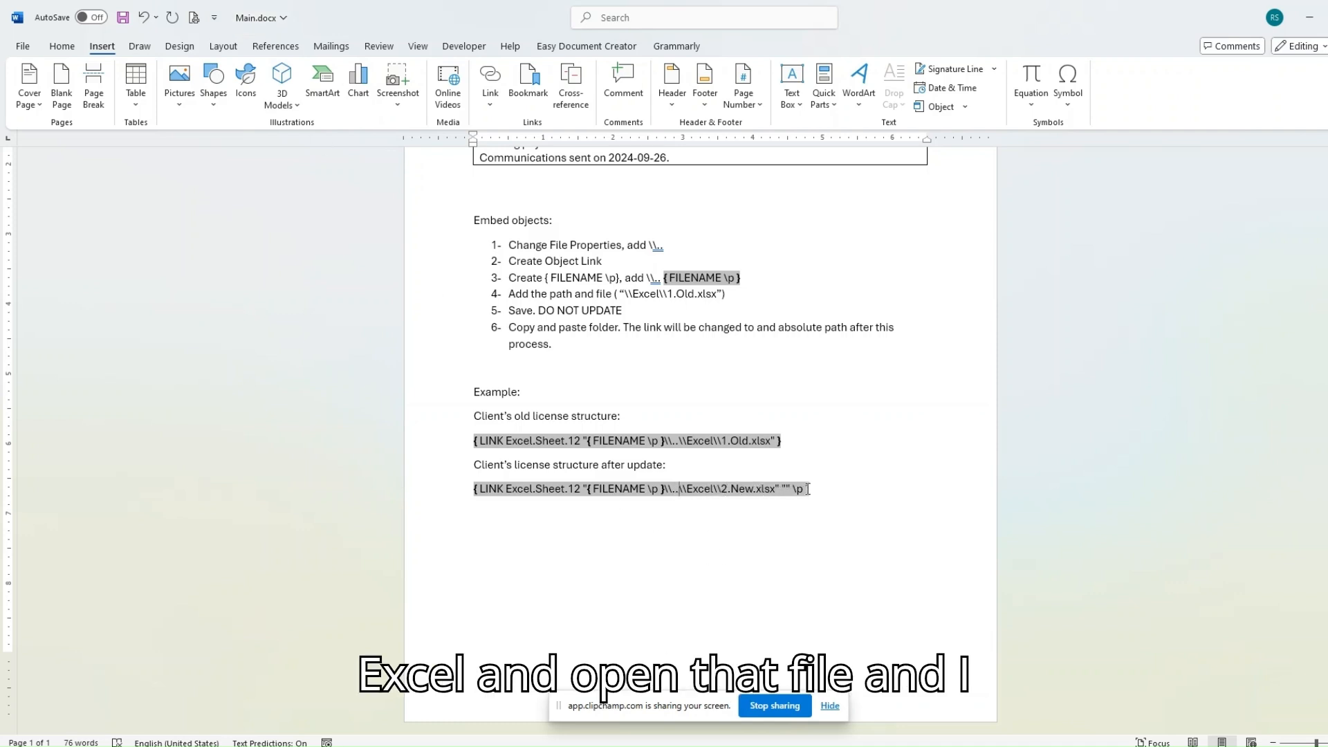
Remove the trailing empty quotes and \p switch from the 2.New.xlsx LINK field and save the document
key("BackSpace")
key("BackSpace")
key("BackSpace")
key("BackSpace")
key("BackSpace")
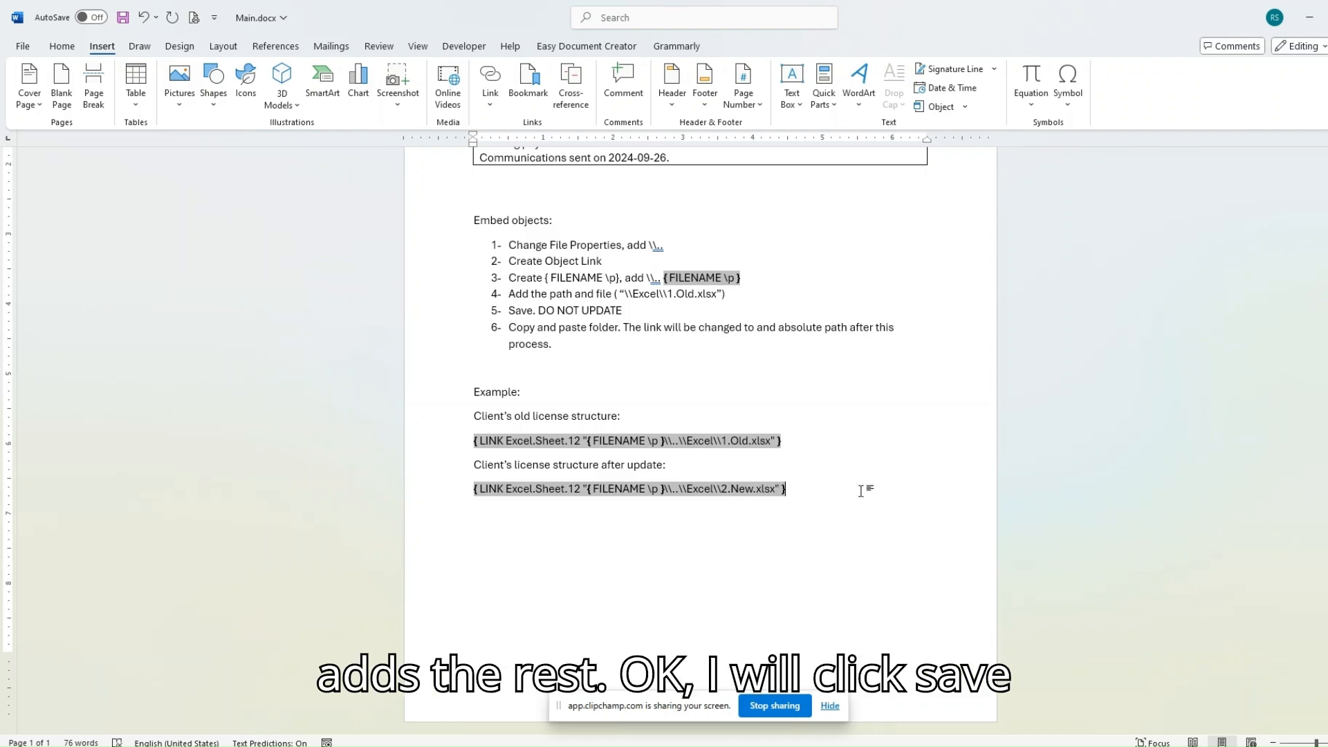
key("ctrl+s")
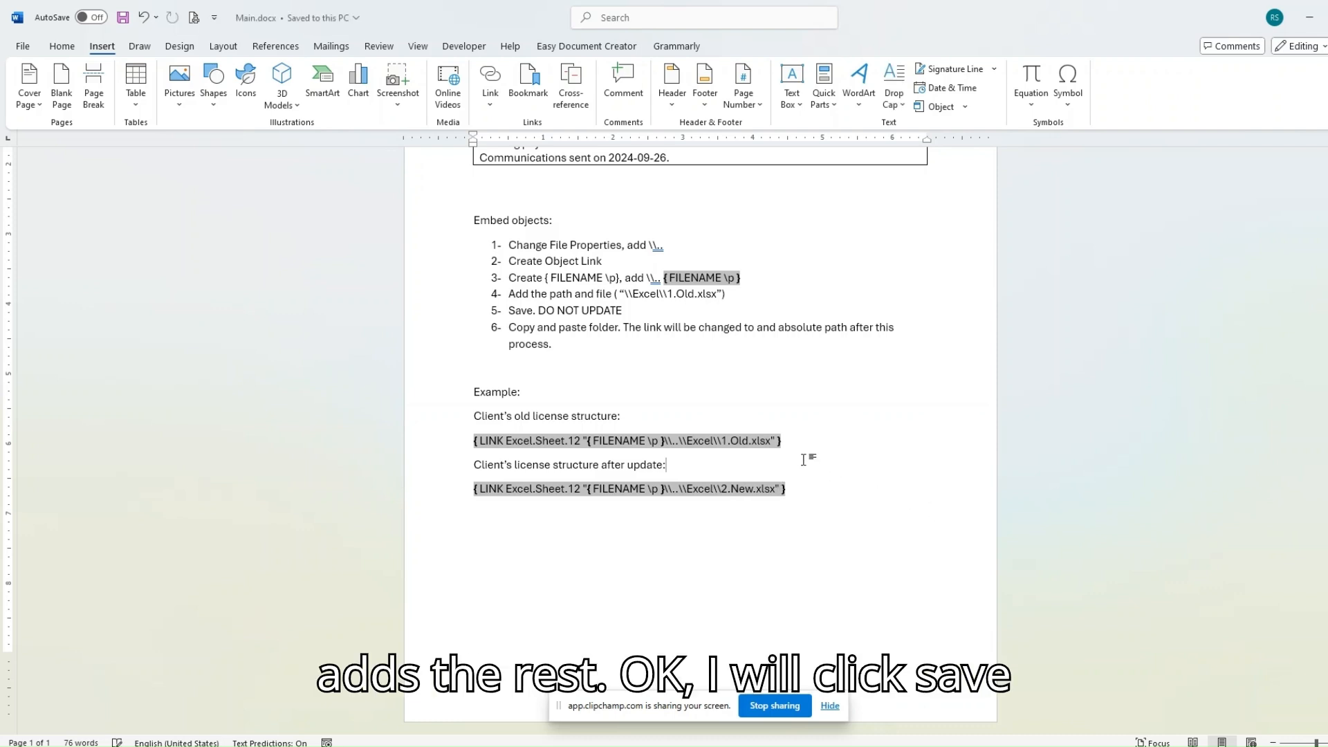
Compare the two LINK field codes with their embedded Excel tables by switching between field codes and results
scroll(679, 407, "up", 2)
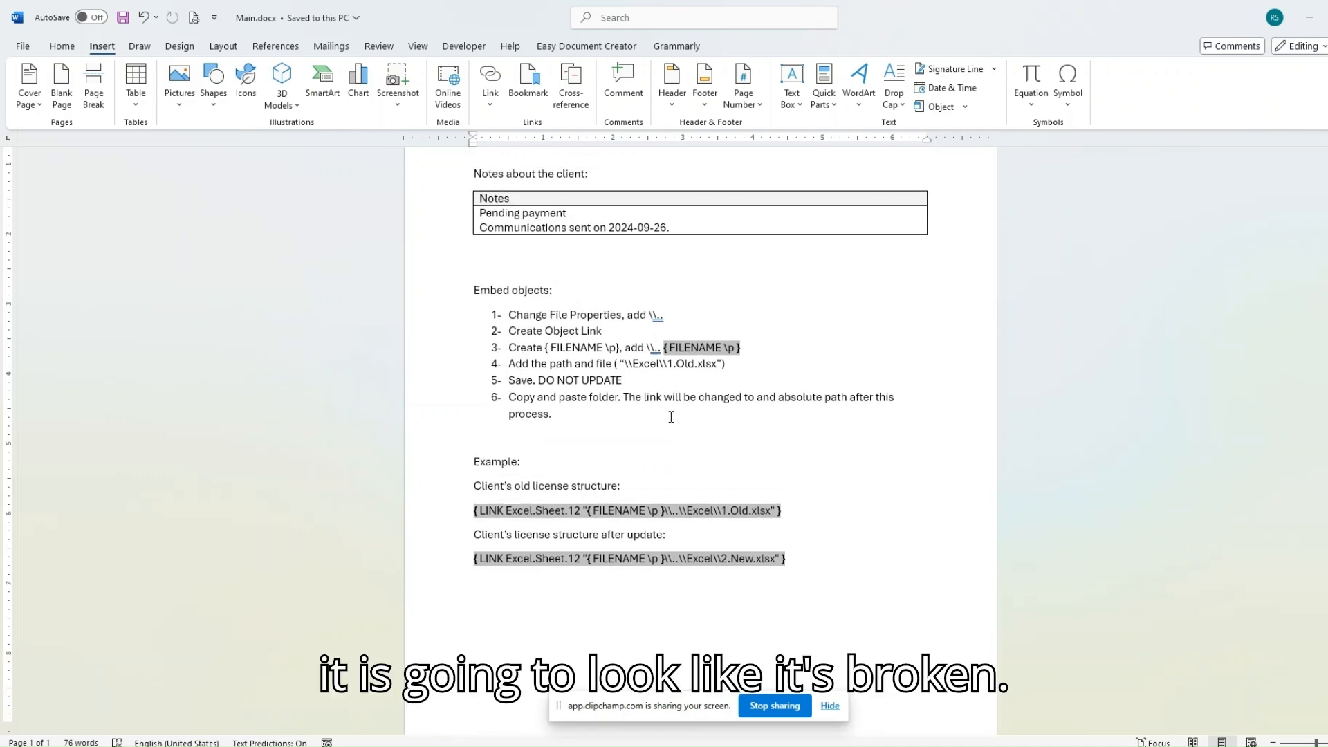
key("alt+F9")
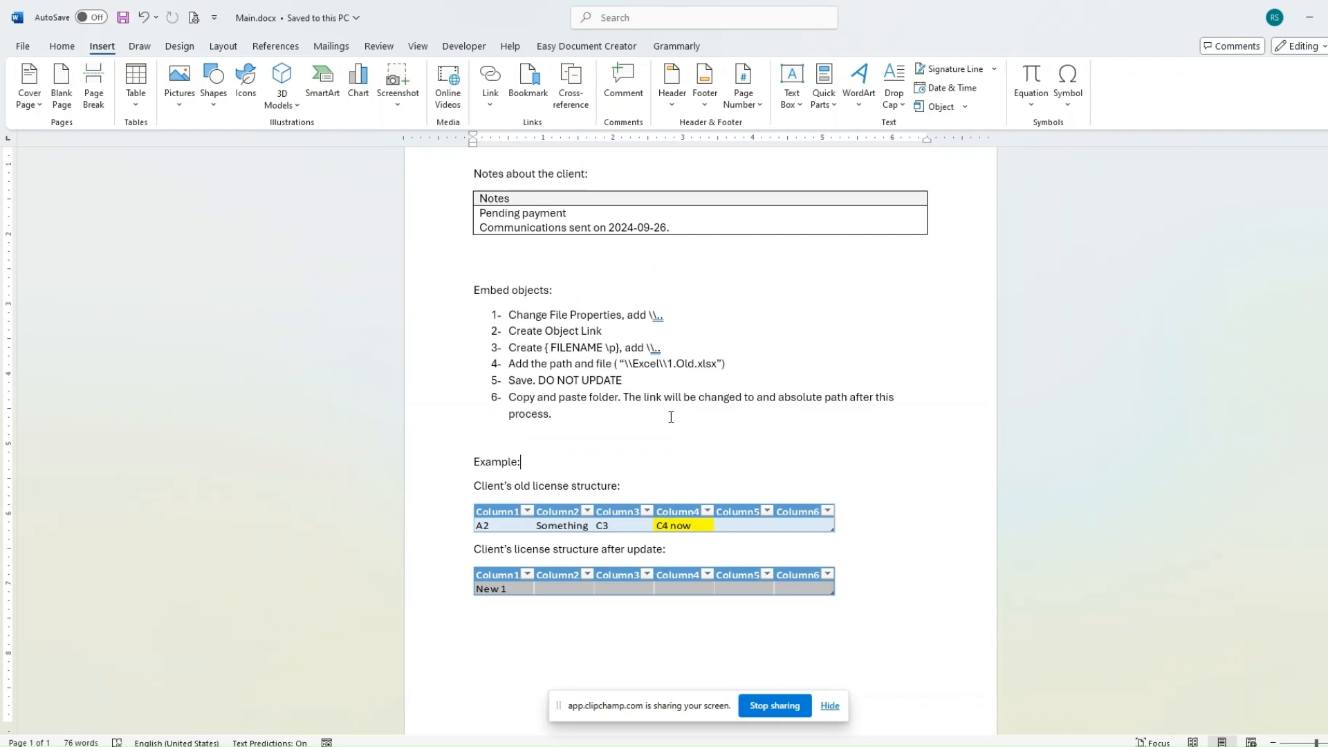
key("alt+F9")
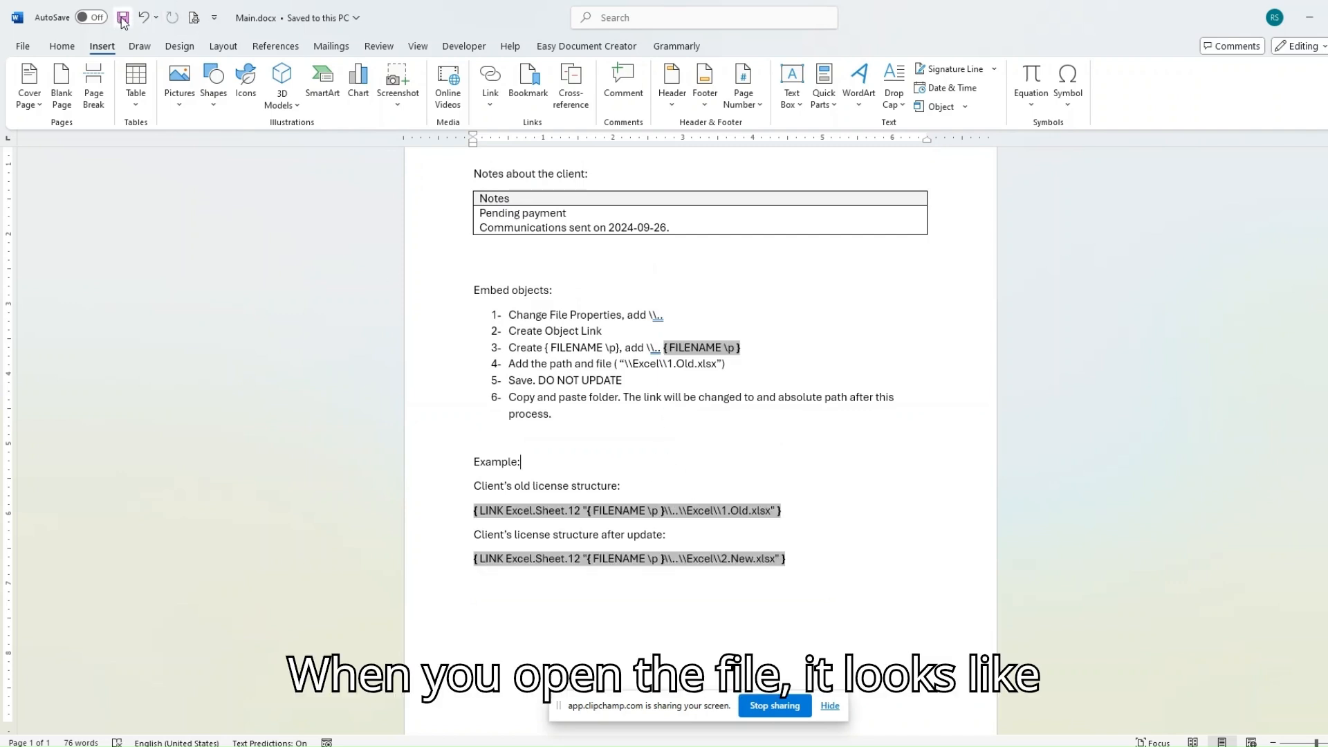
left_click(573, 439)
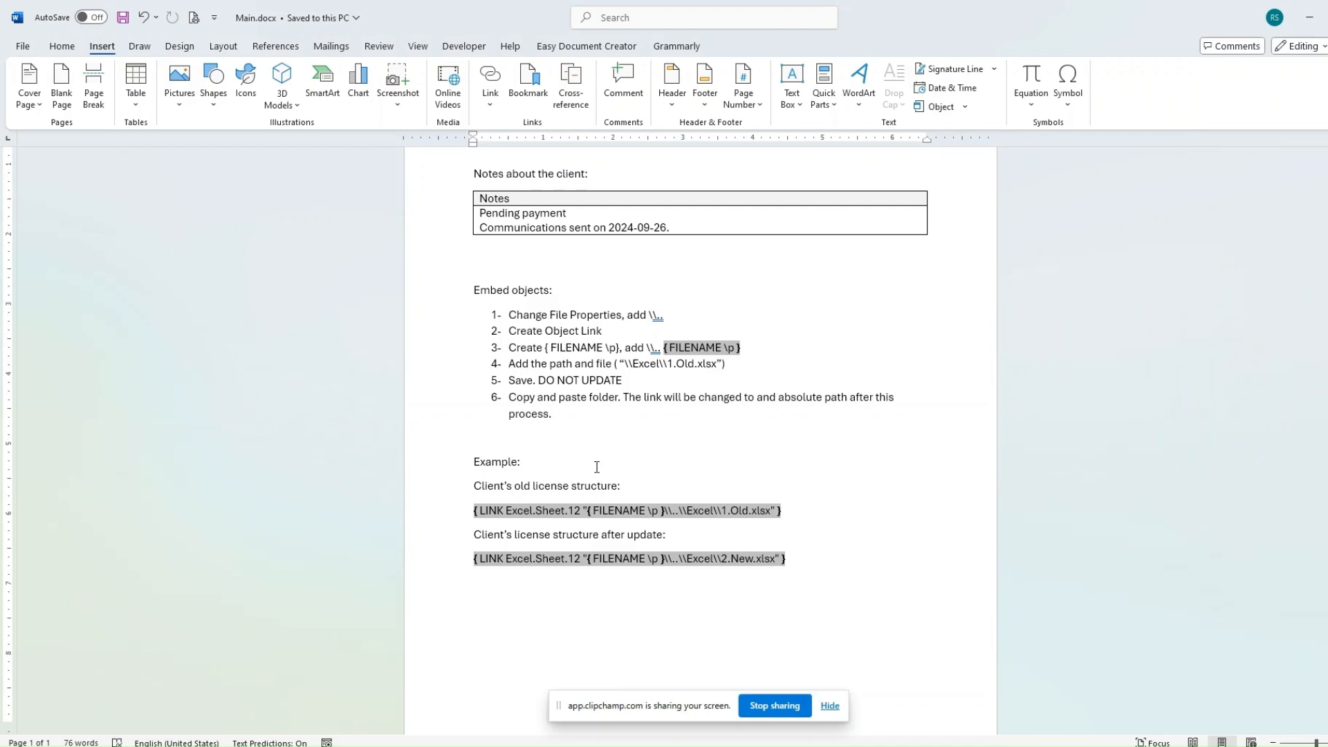
key("alt+F9")
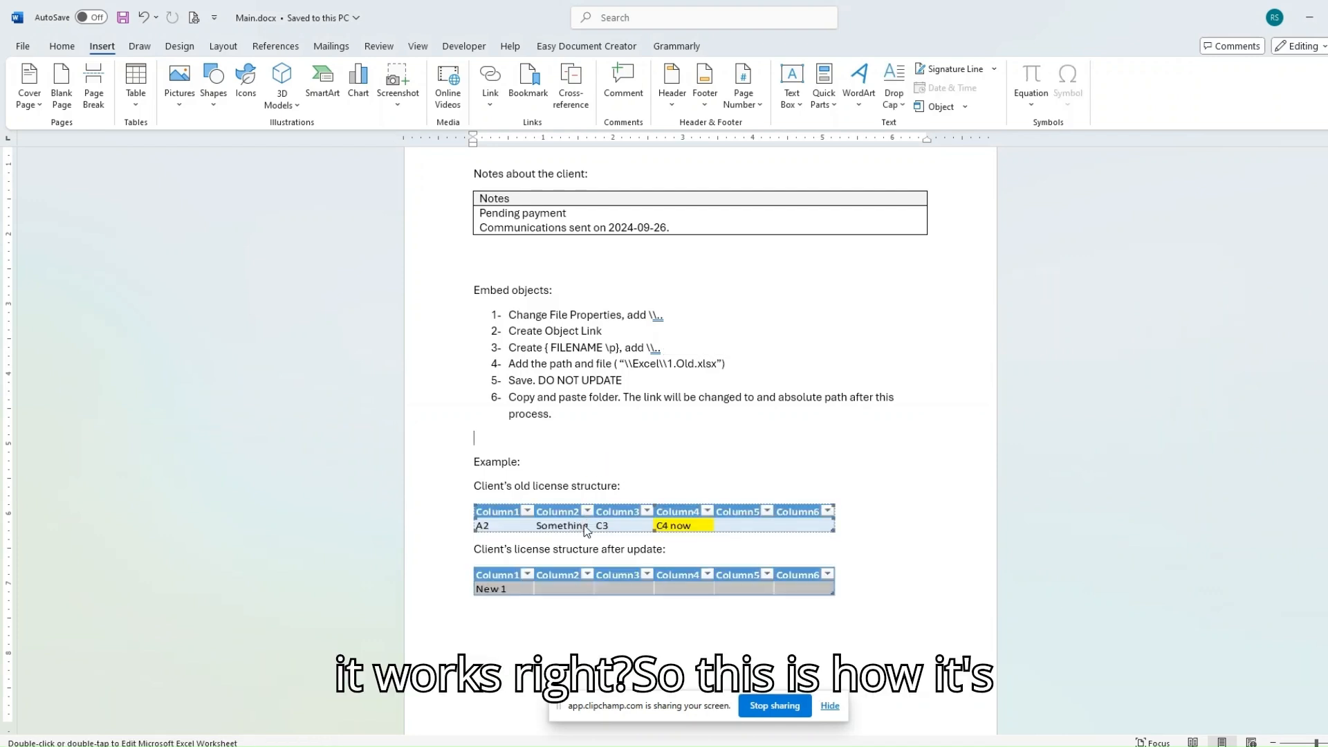
left_click(585, 526)
left_click(650, 467)
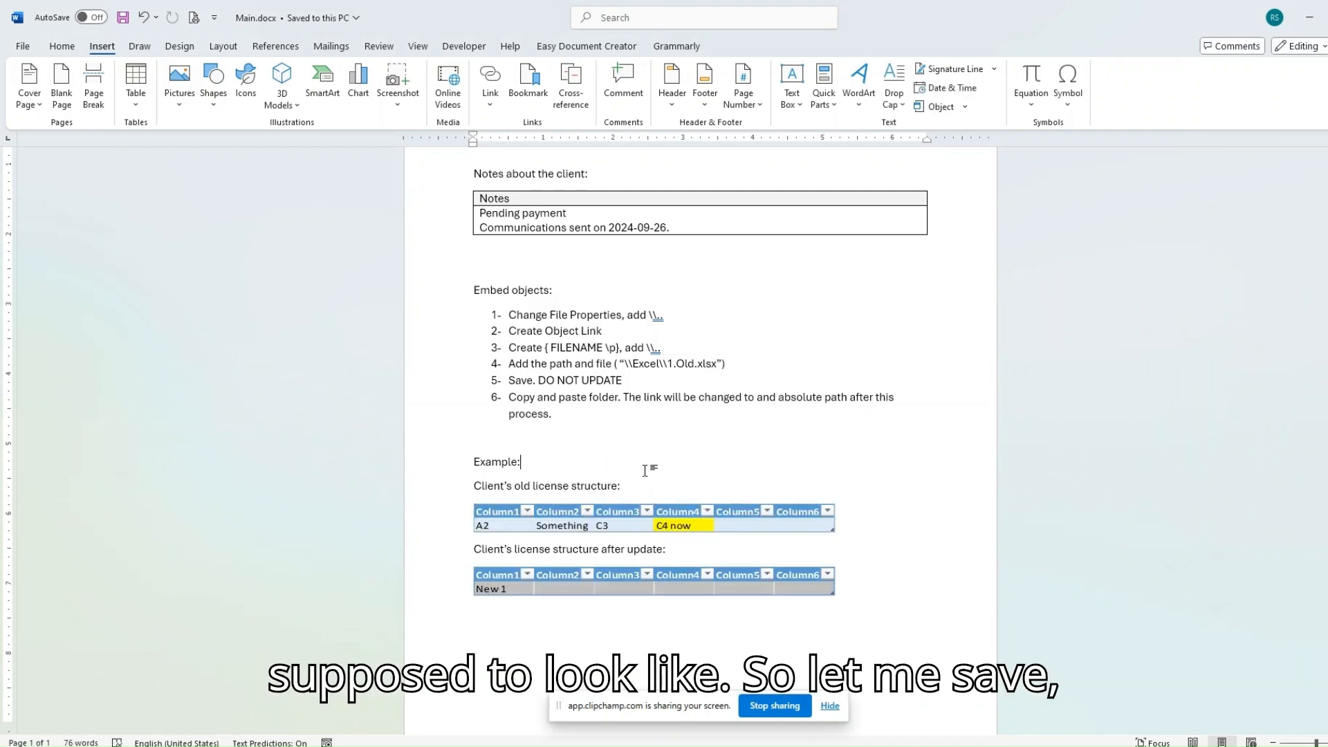
key("alt+F9")
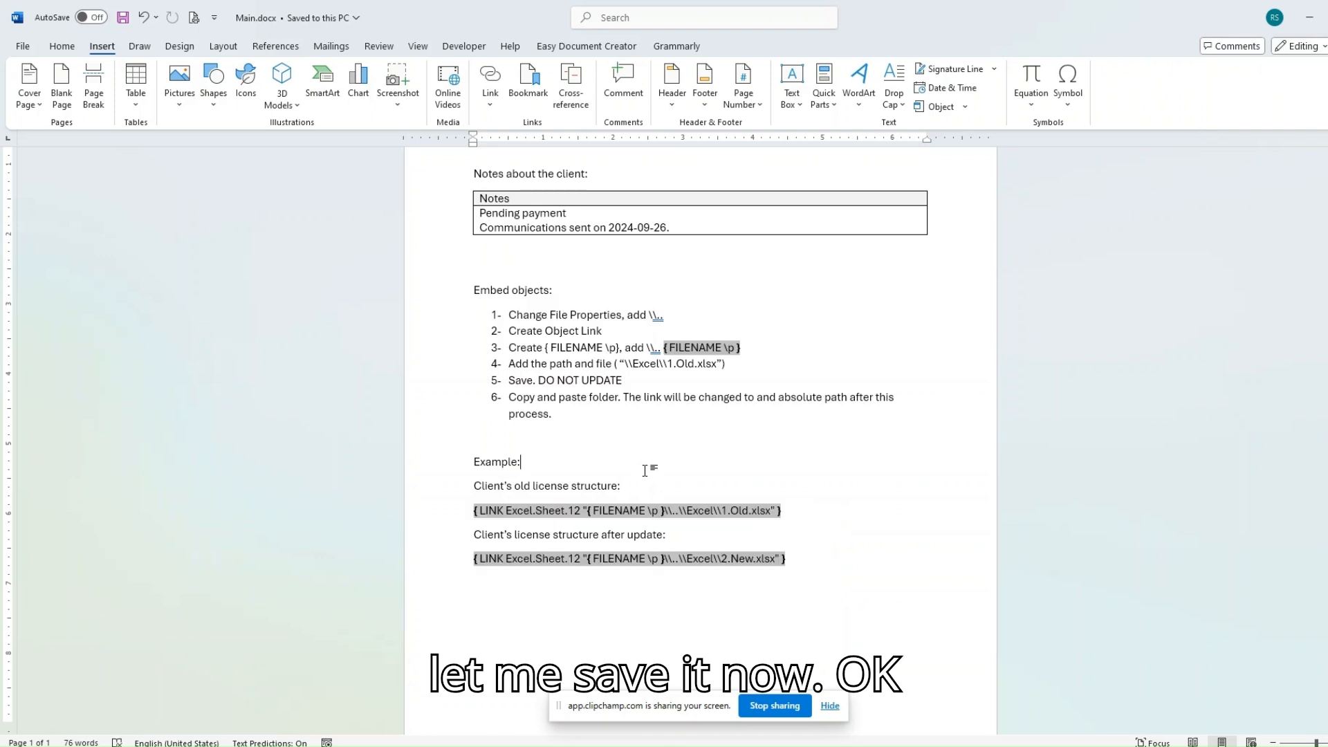
key("alt+F9")
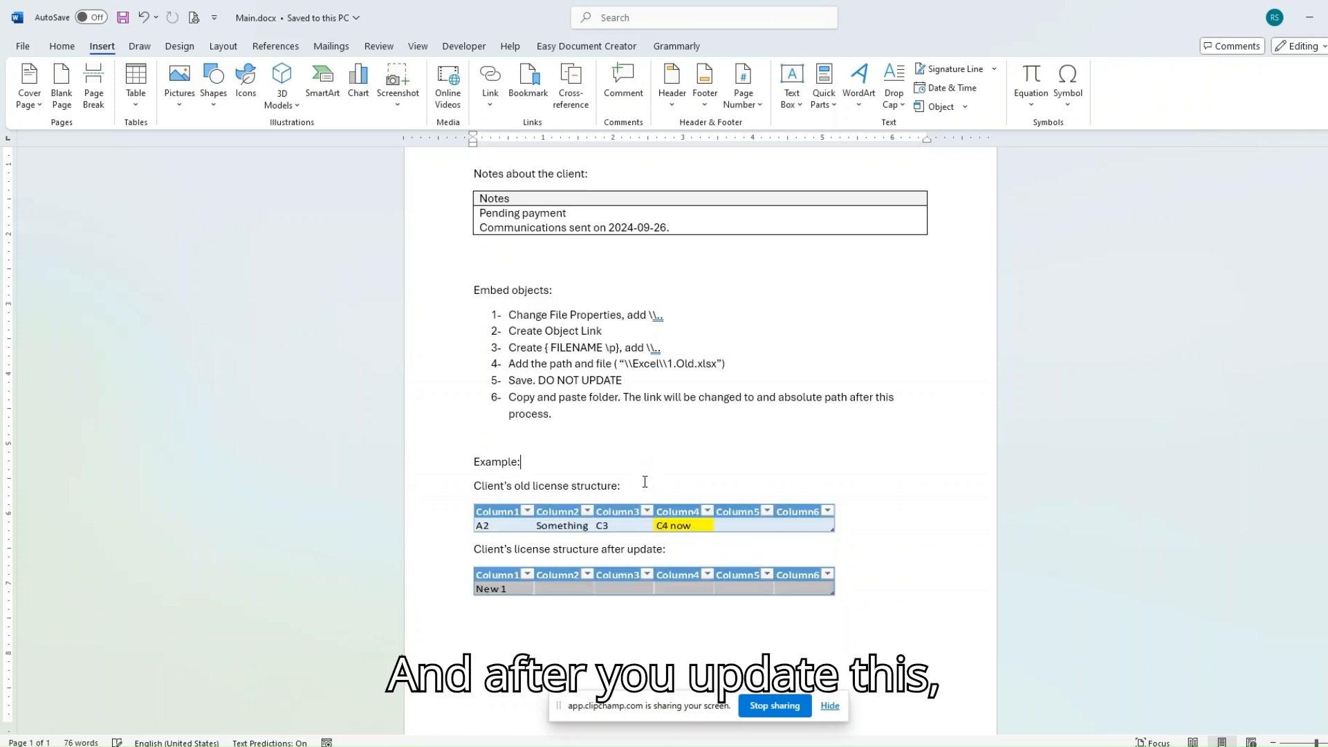
Check the link options of the old license structure table, open its linked workbook and close it again
right_click(579, 519)
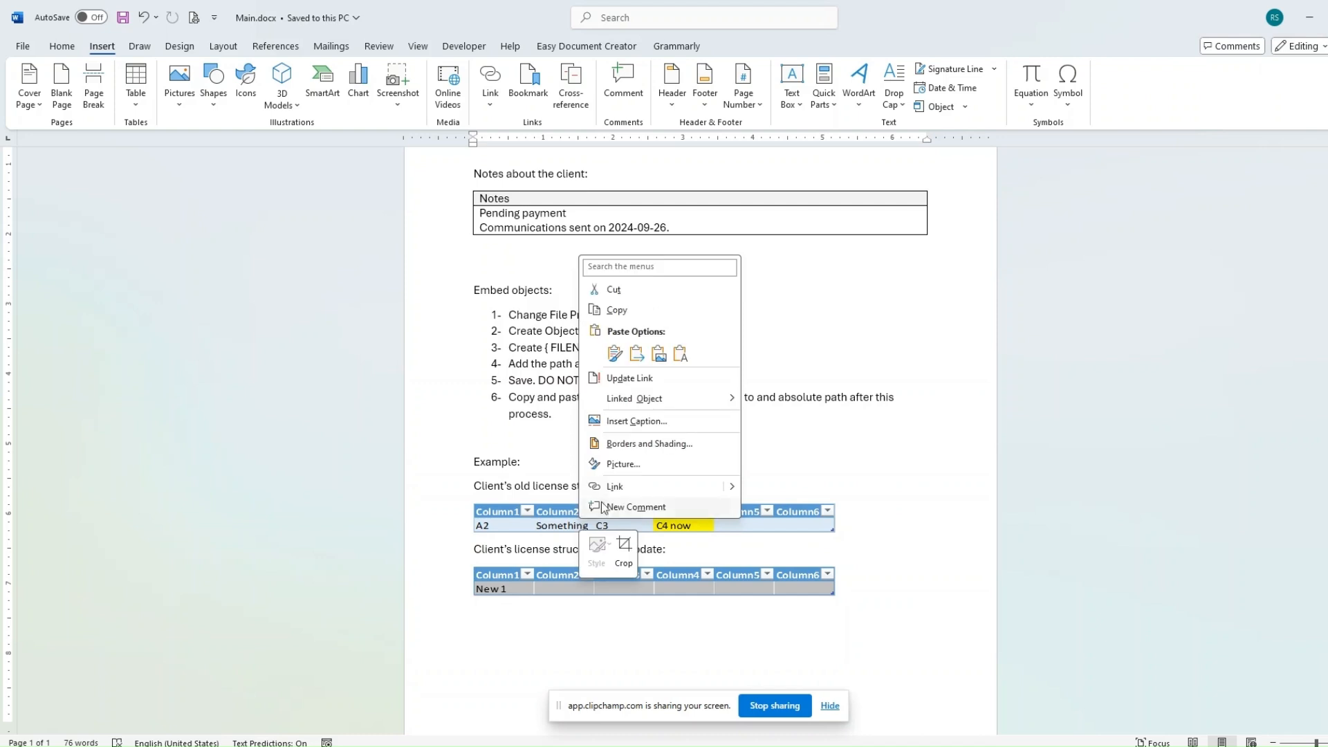
key("Escape")
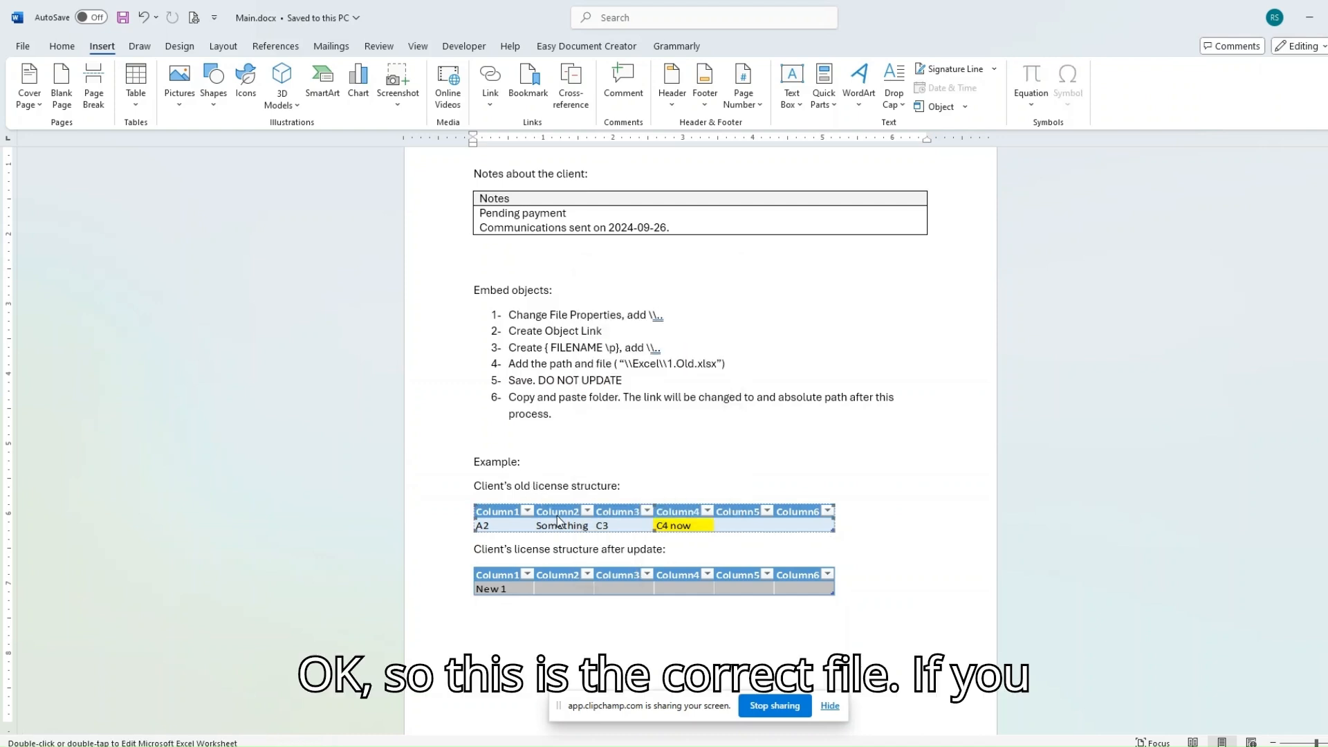
right_click(555, 518)
mouse_move(610, 393)
left_click(542, 496)
double_click(549, 516)
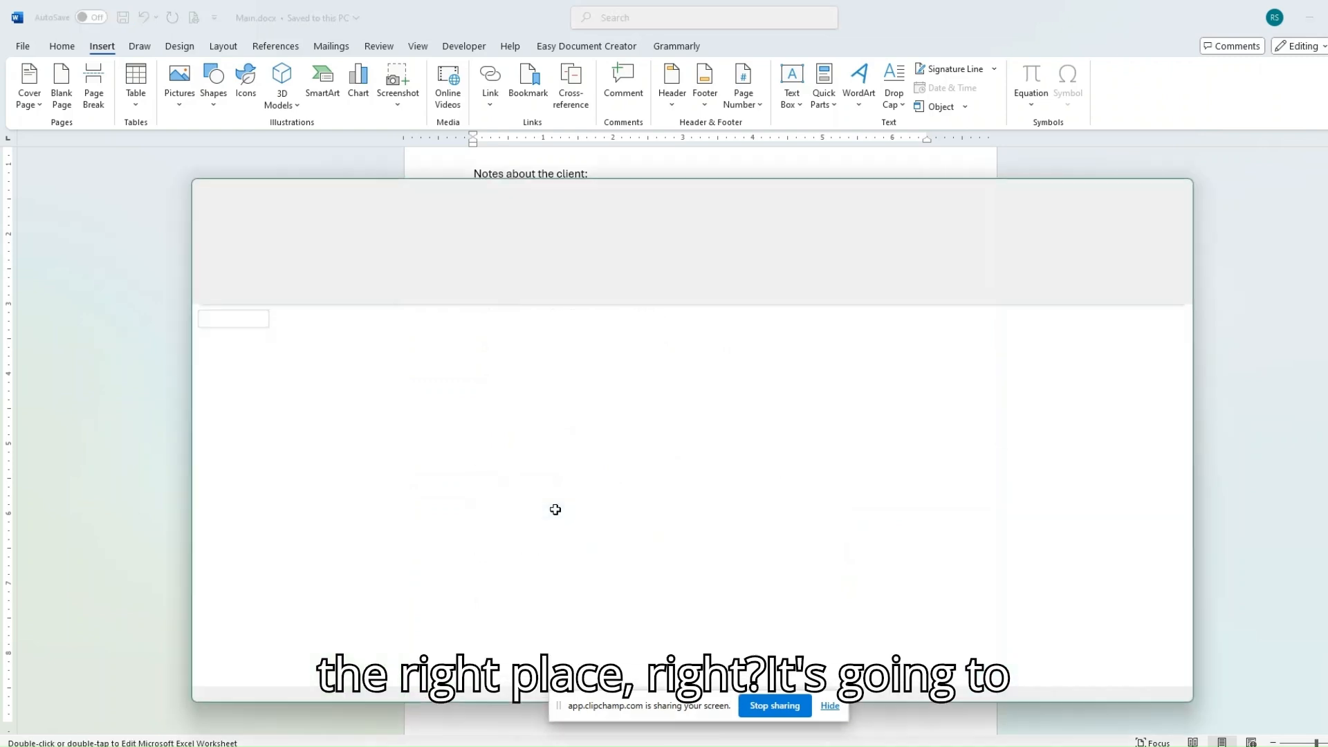
left_click(1192, 190)
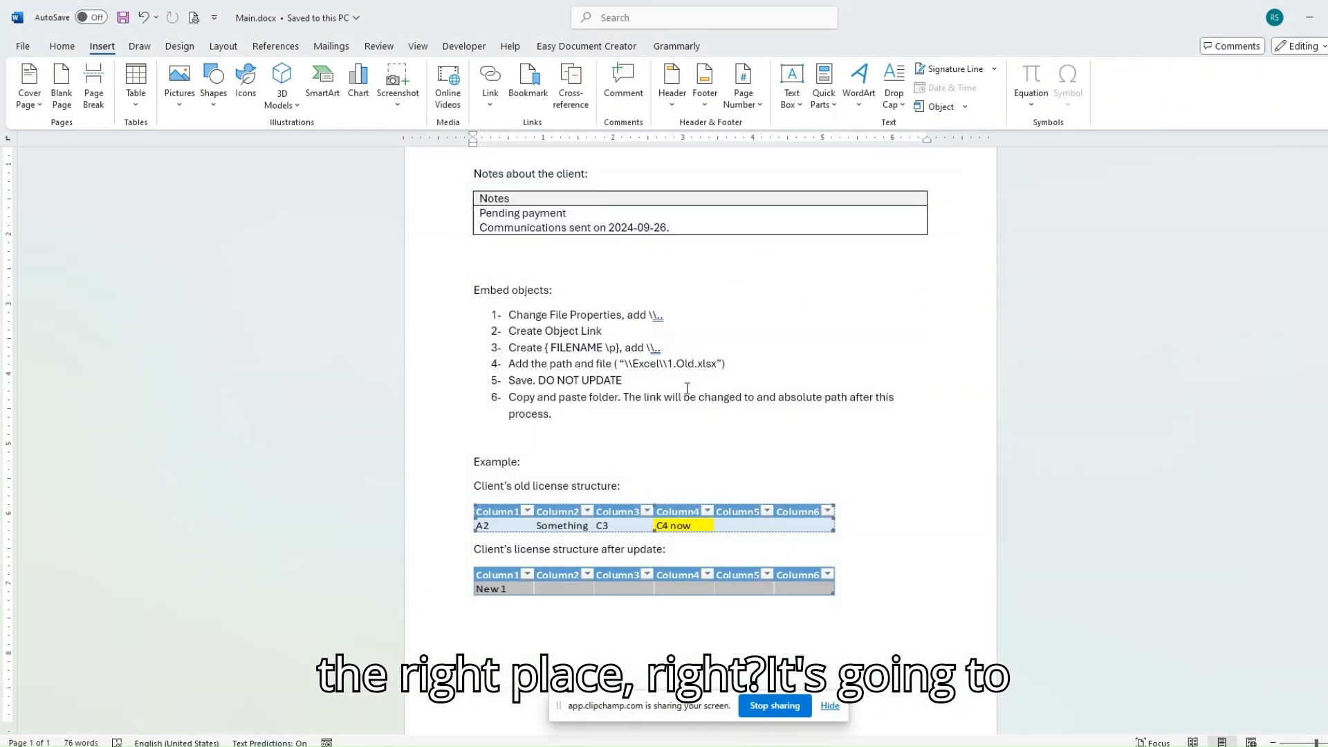
Update the link of the client's old license structure table
right_click(610, 520)
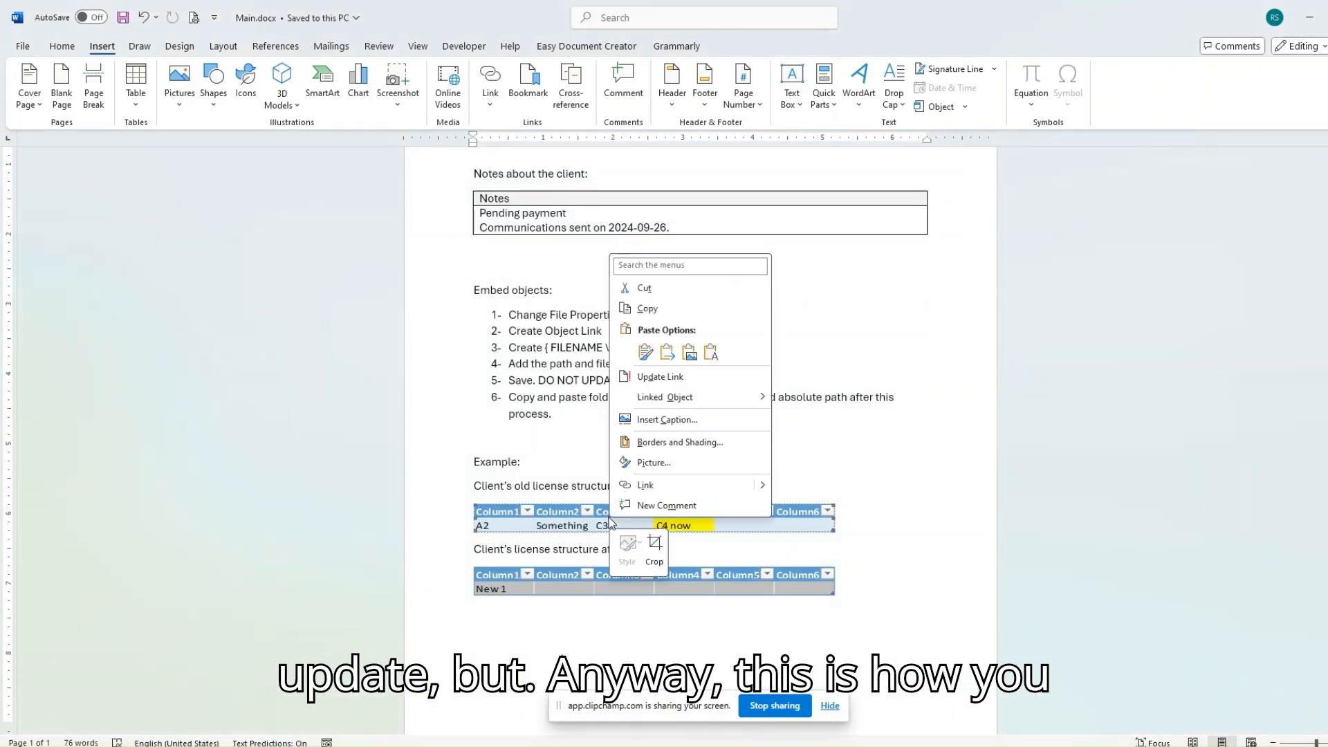
left_click(662, 381)
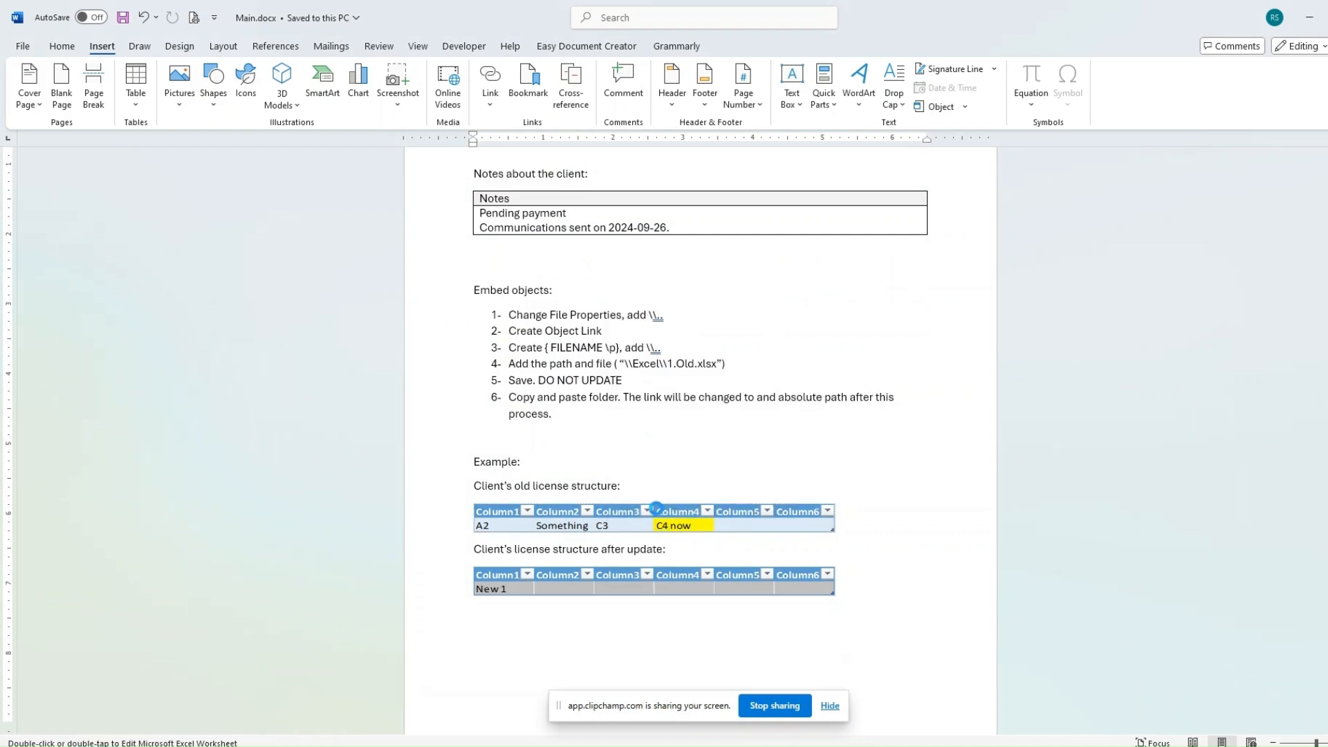
left_click(670, 552)
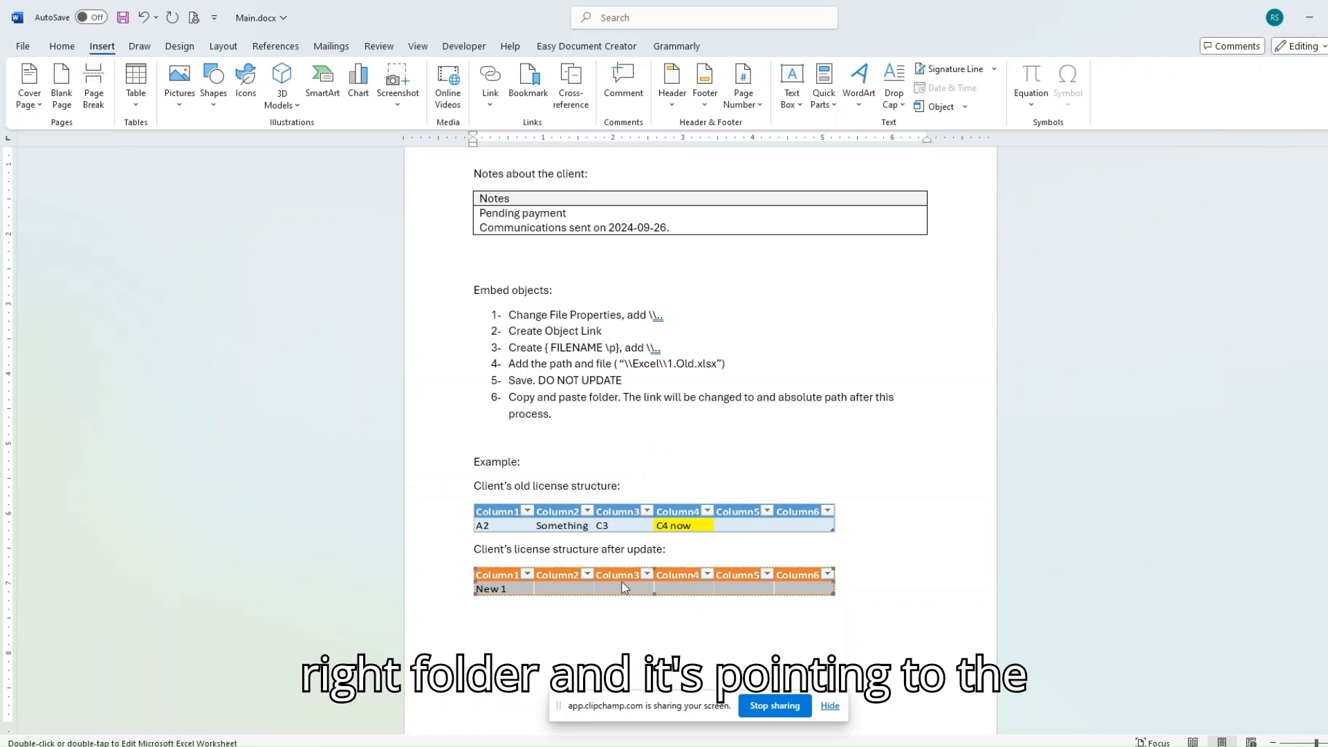
Open the workbook 2.New.xlsx linked to the second table and enter New in cell D2 under Column4
double_click(630, 584)
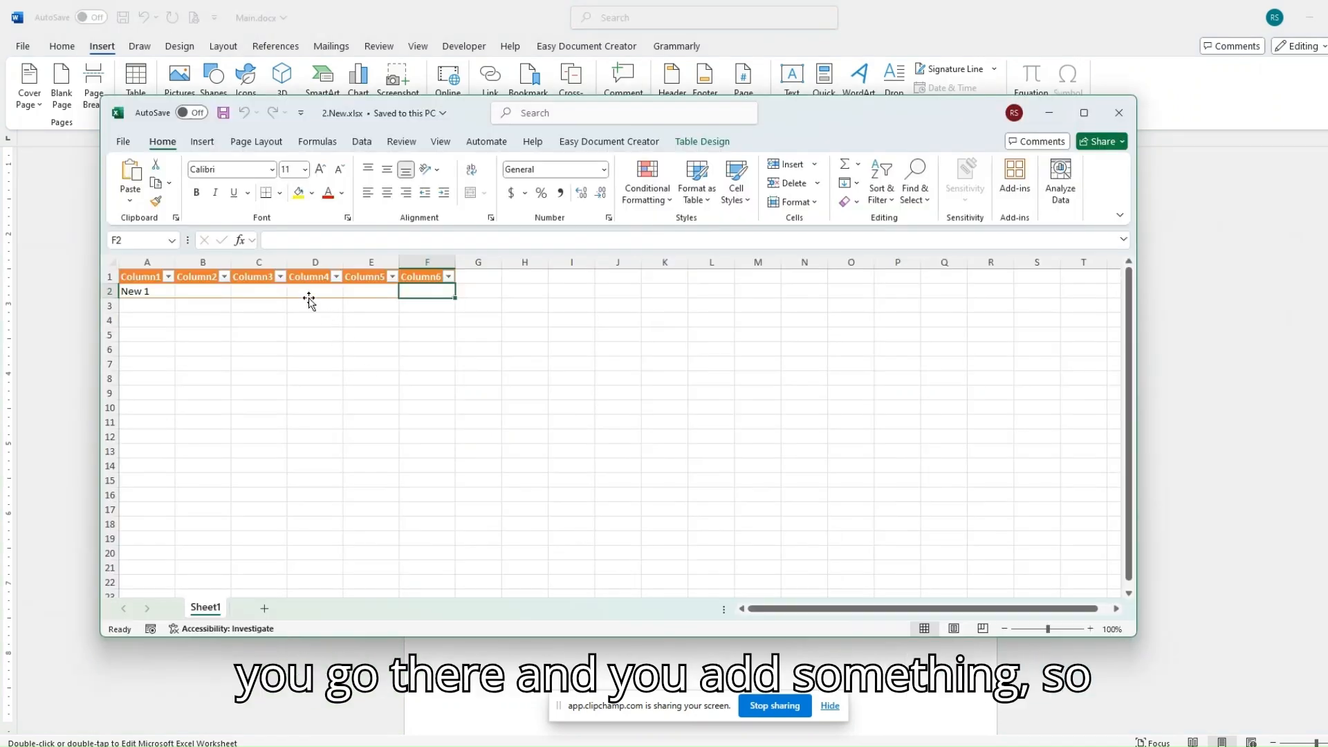
left_click(260, 296)
left_click(298, 290)
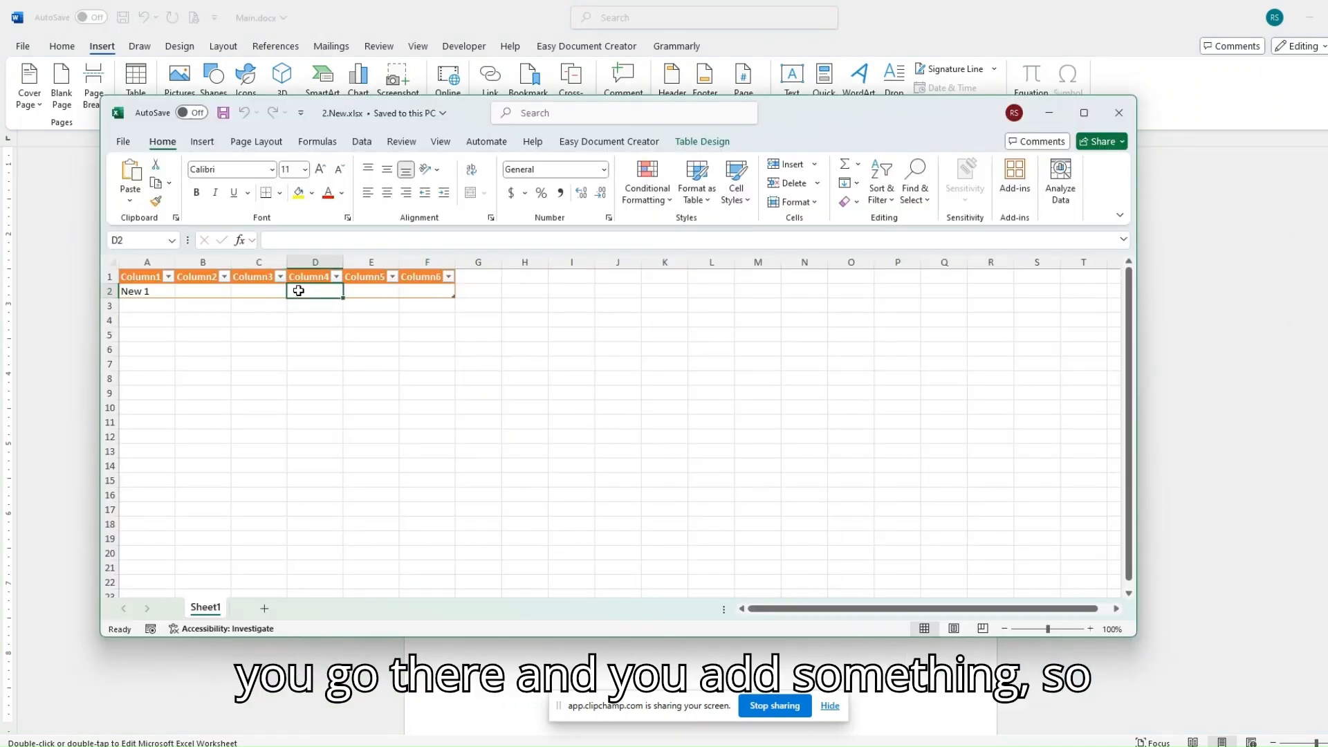
type("New")
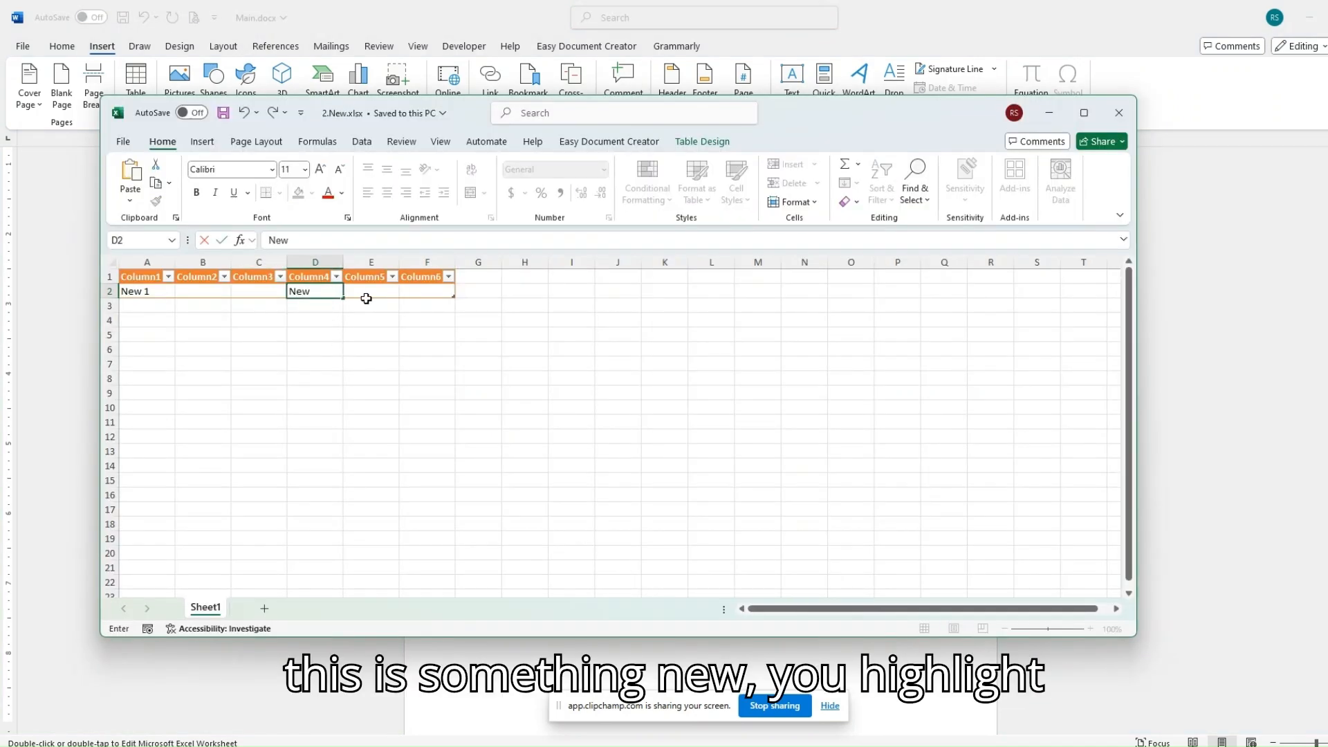
key("ctrl+Return")
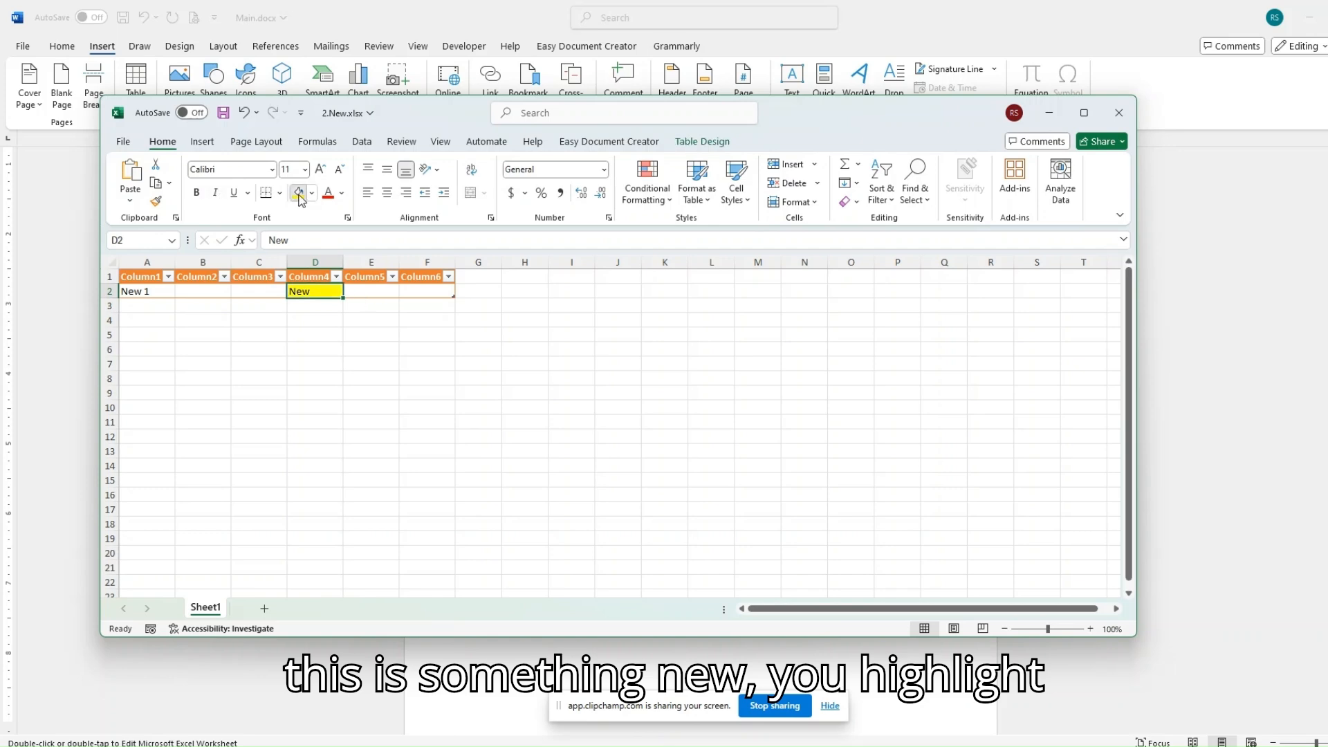
Fill cell D2 with yellow, then save and close the 2.New.xlsx workbook
left_click(299, 192)
key("ctrl+s")
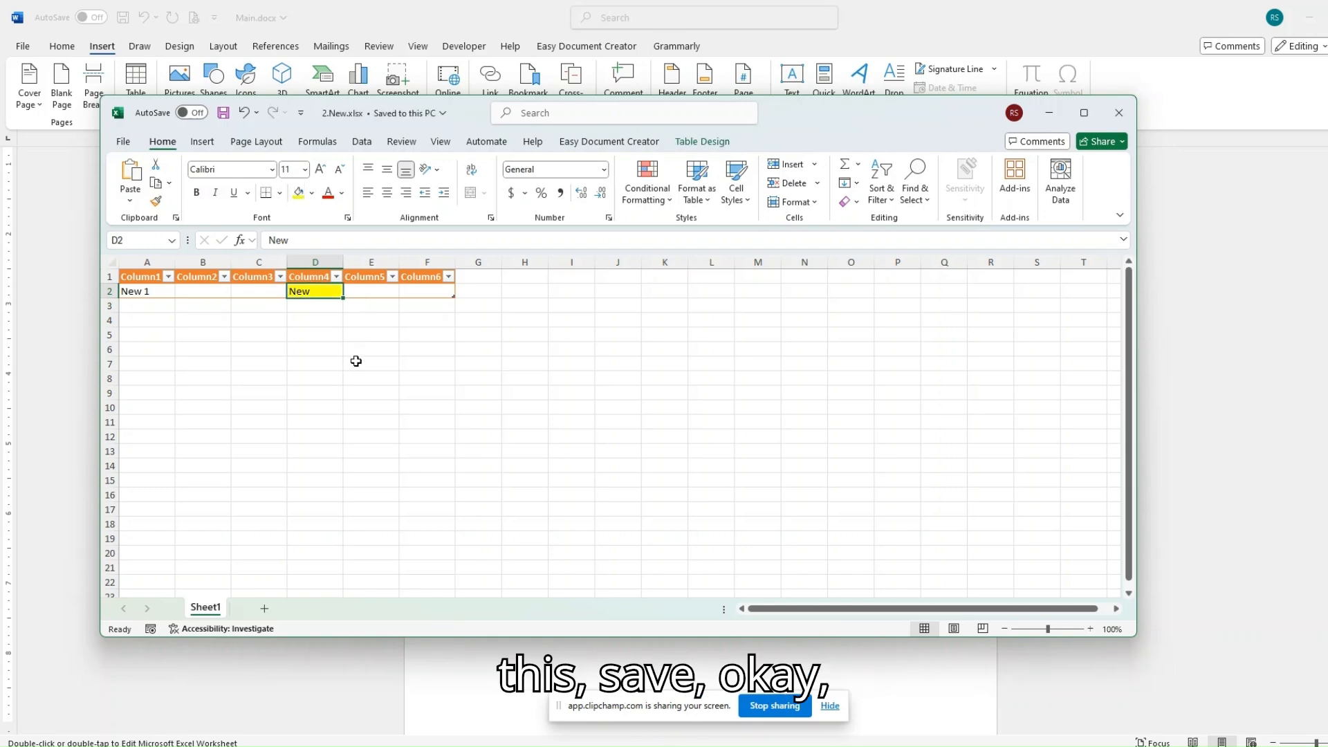
left_click(1119, 112)
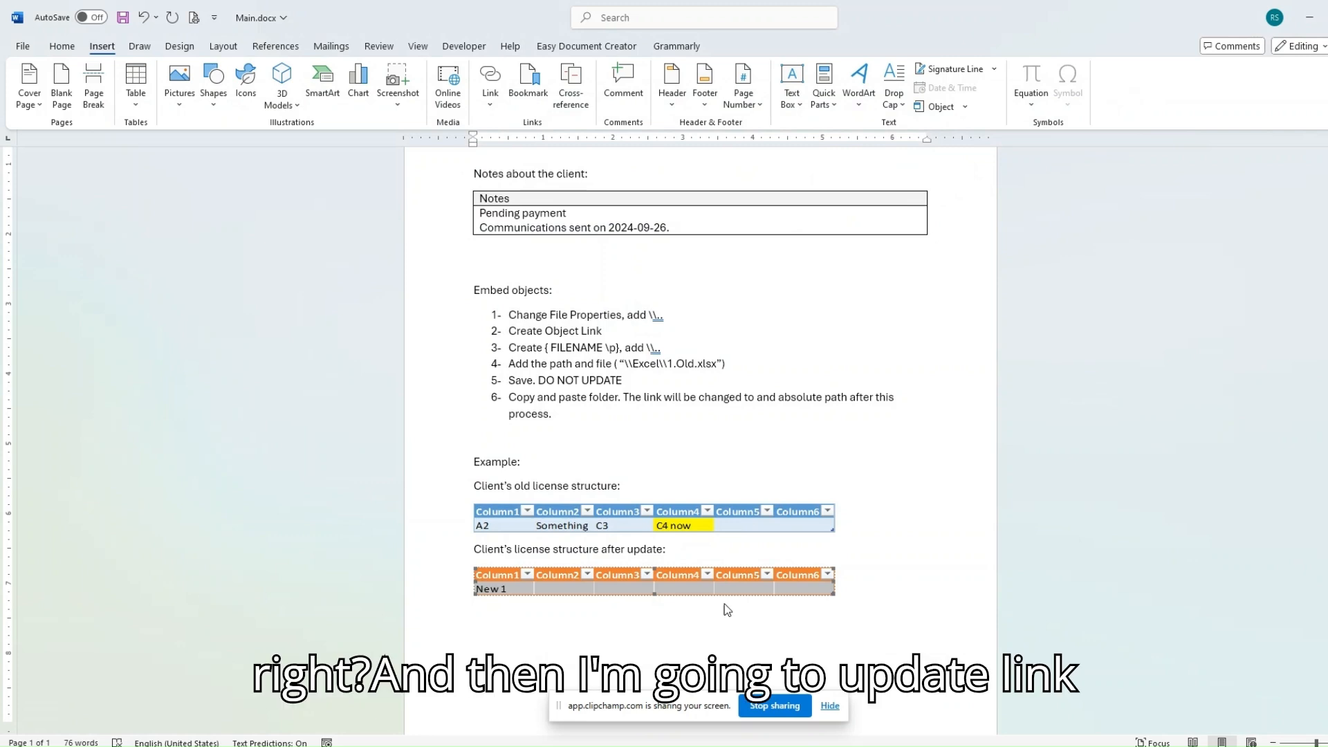
Update the link of the table under Client's license structure after update
right_click(693, 590)
left_click(733, 444)
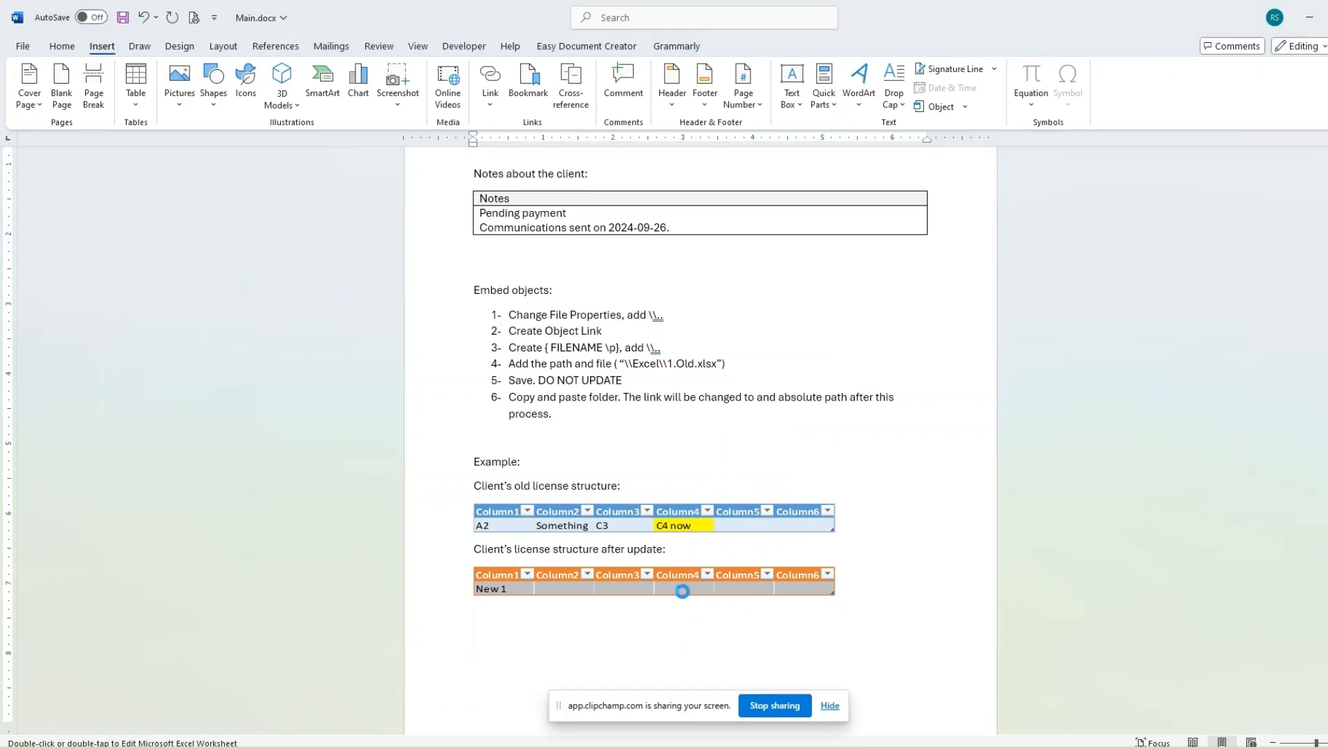
left_click(731, 560)
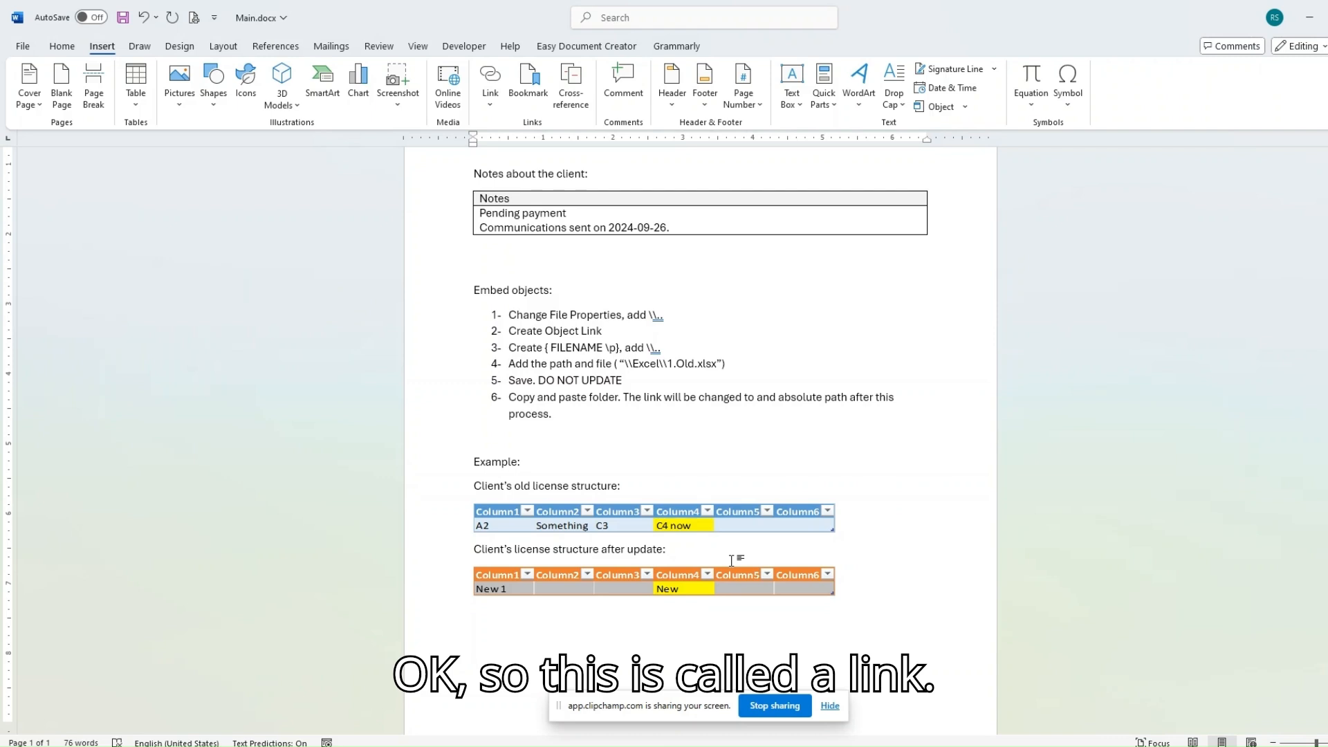
Show the field codes and examine the file path in the LINK field for 1.Old.xlsx
key("alt+F9")
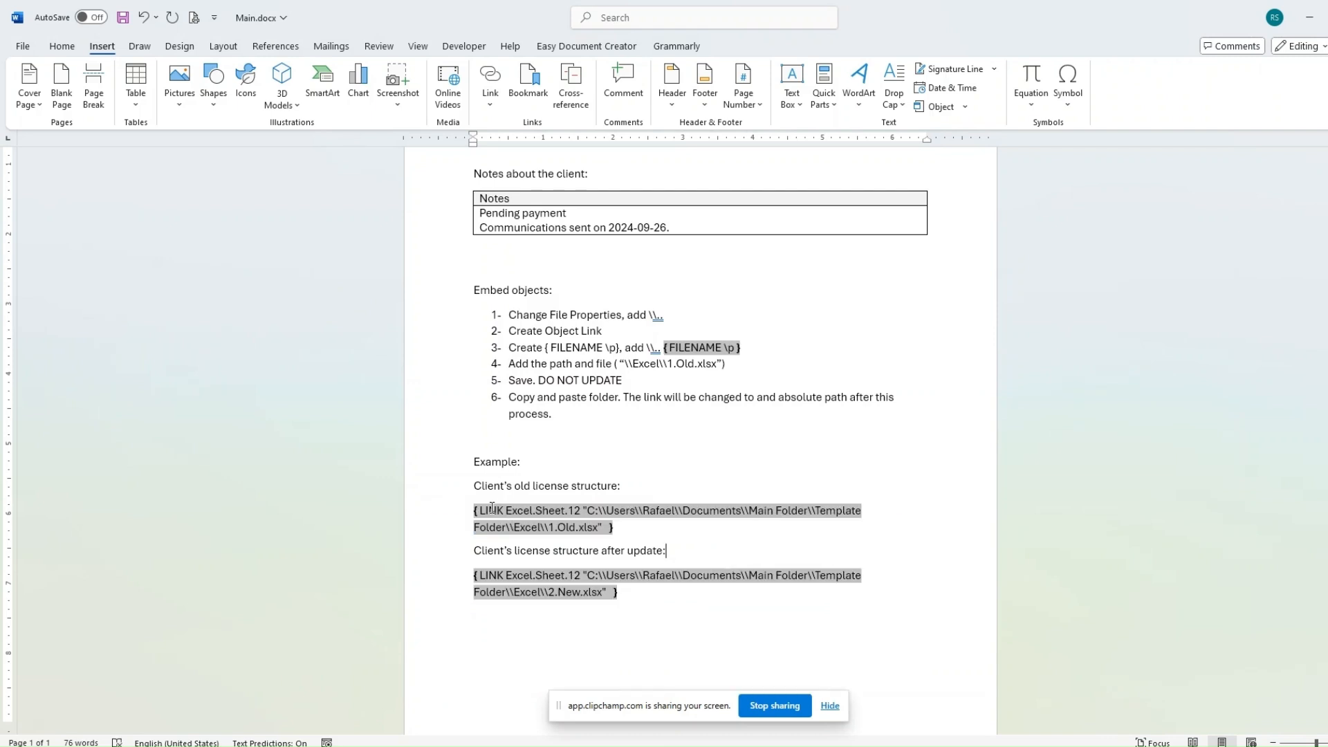
left_click_drag(588, 510, 599, 528)
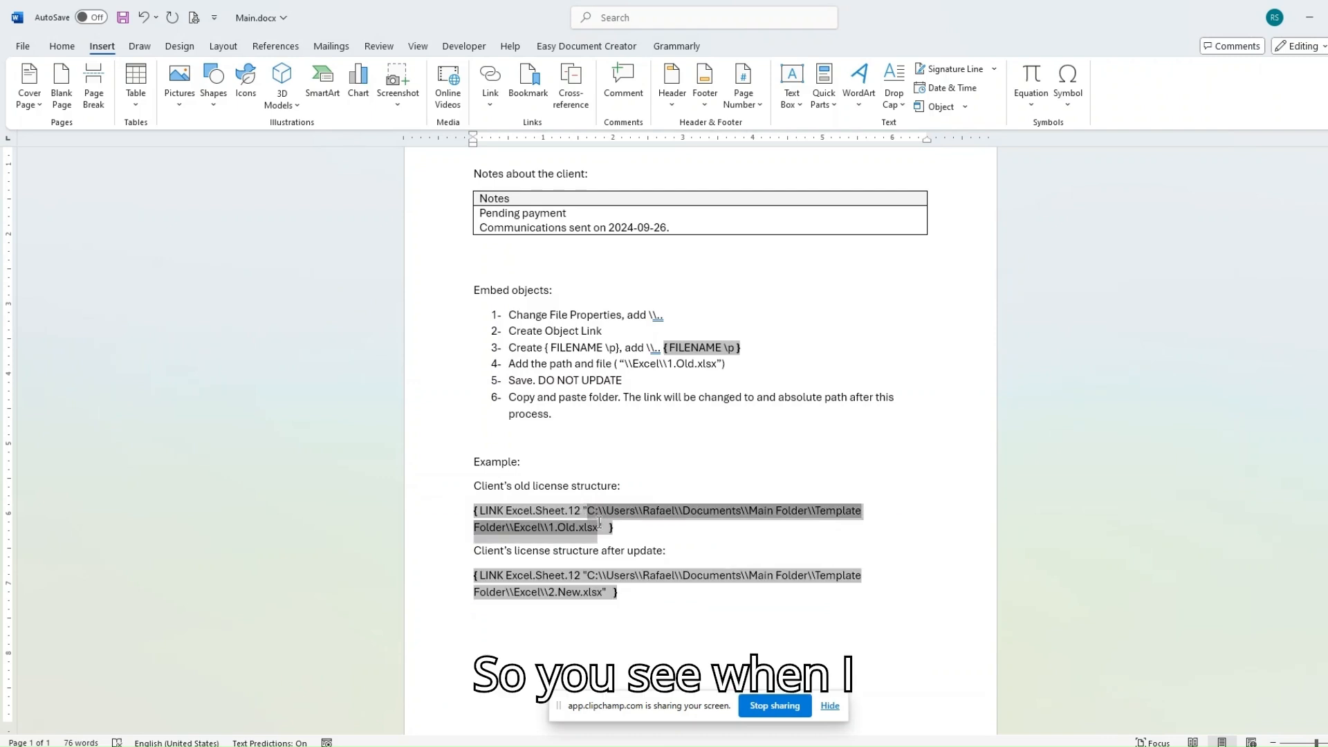
left_click(651, 534)
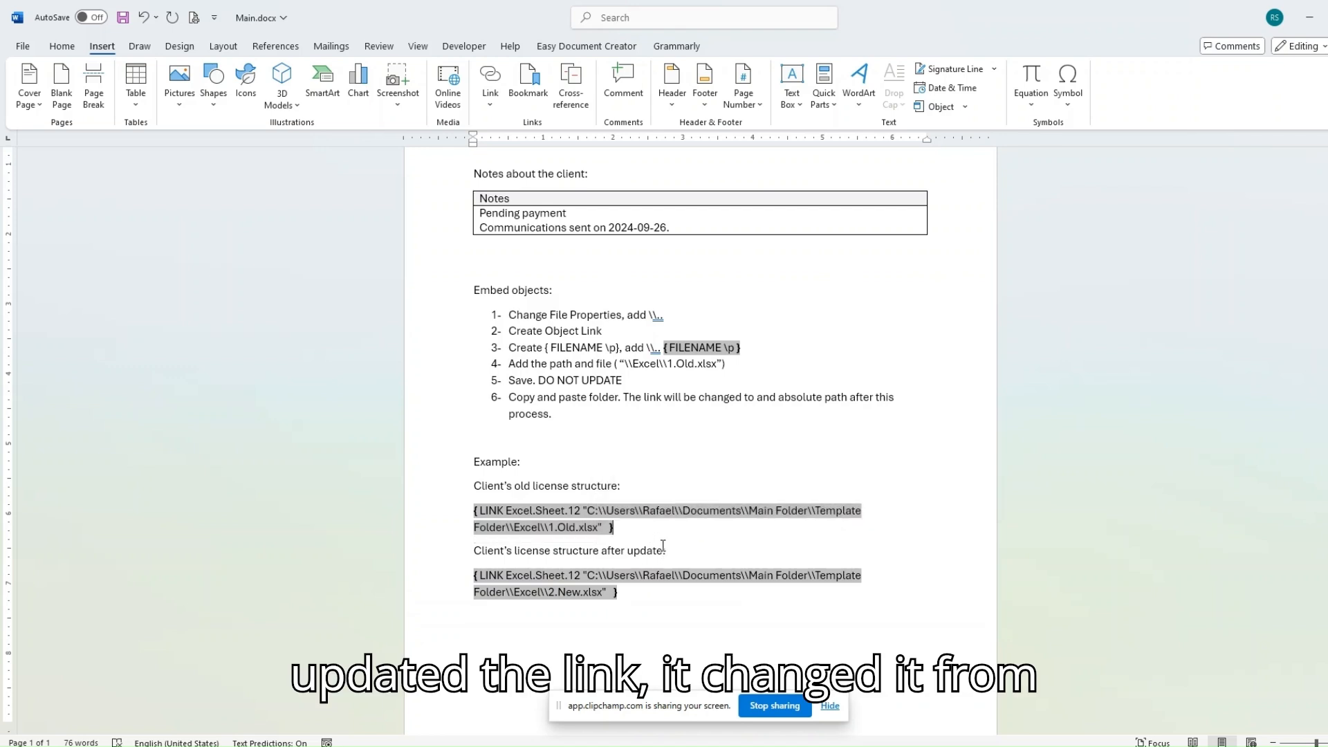
left_click_drag(589, 512, 608, 543)
left_click(640, 543)
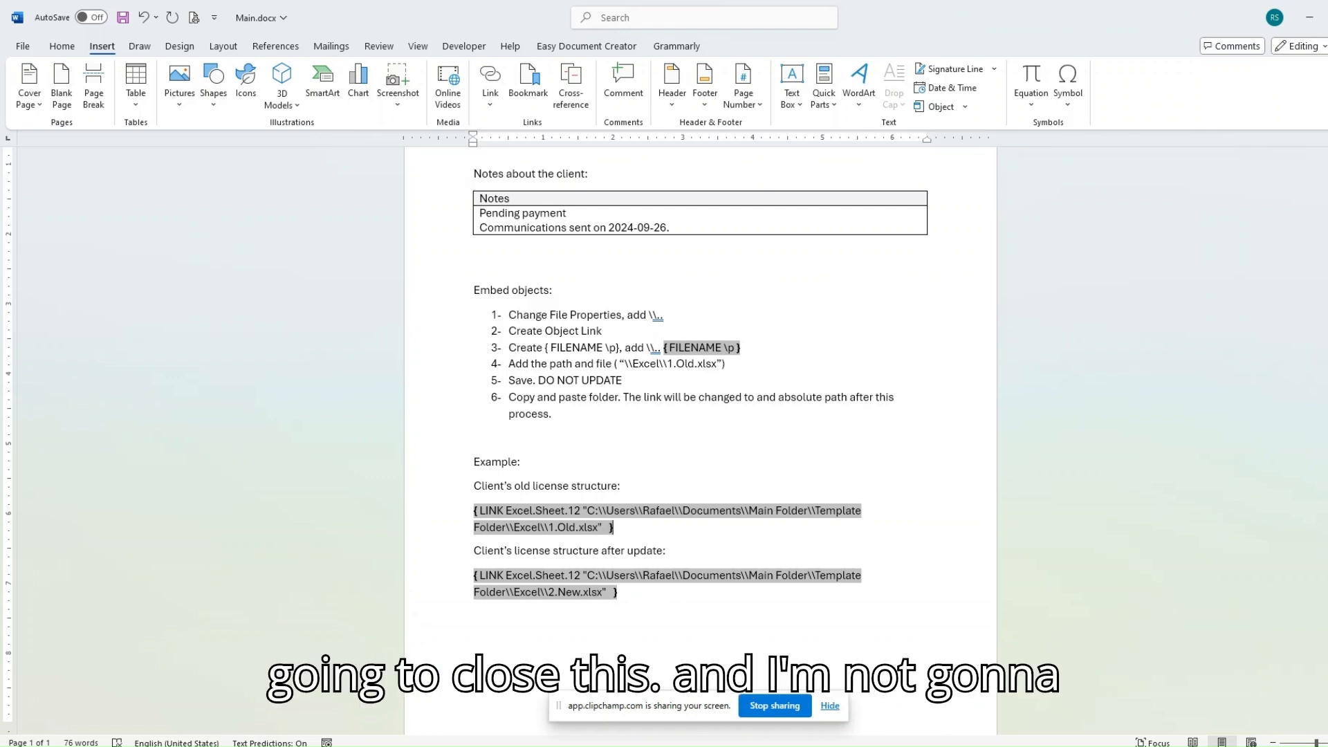
Close Main.docx without saving the changes and reopen it from Template Folder
left_click(1327, 18)
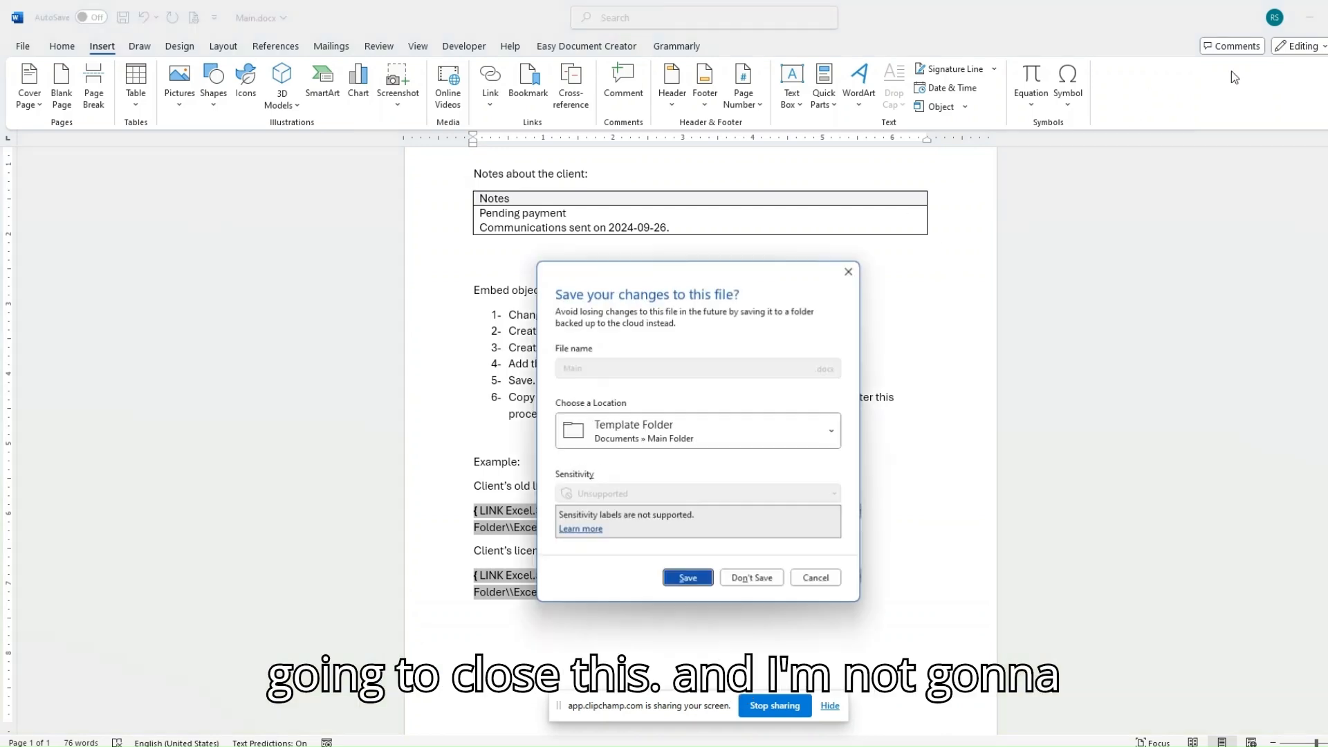
left_click(749, 581)
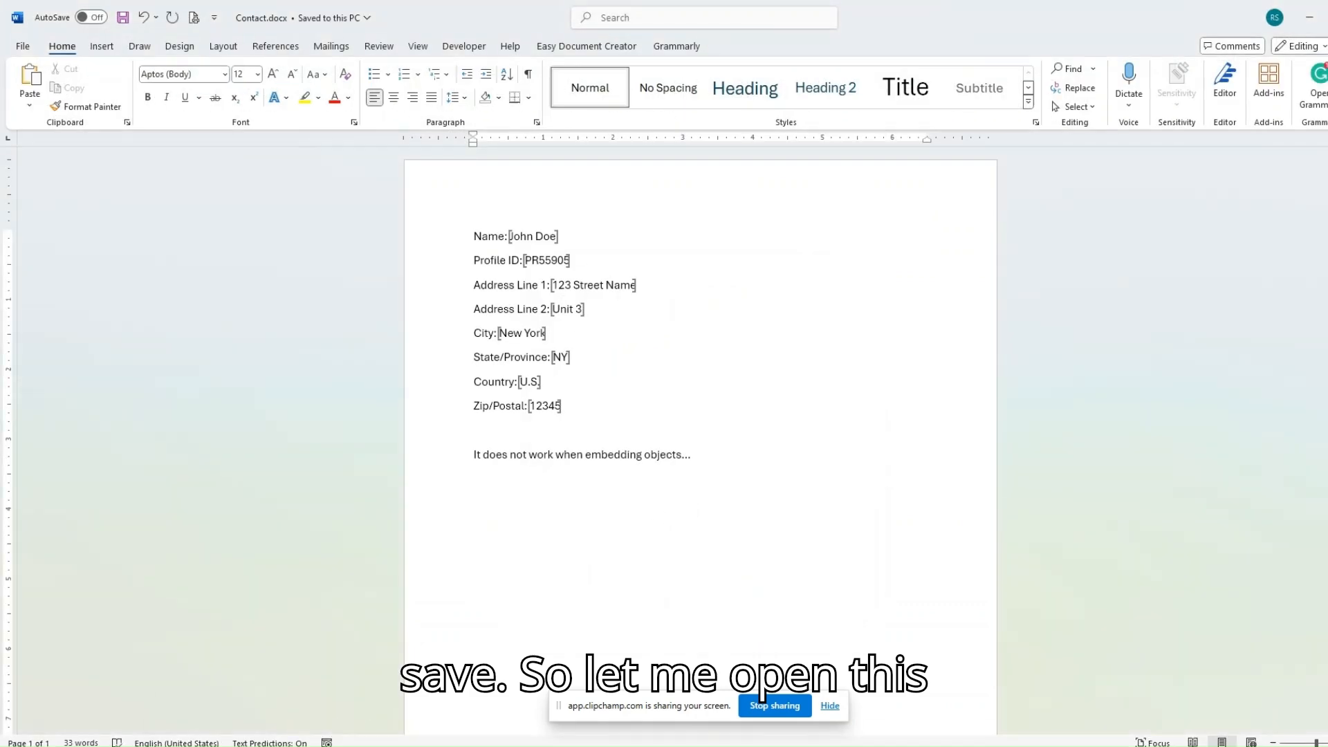
left_click(120, 746)
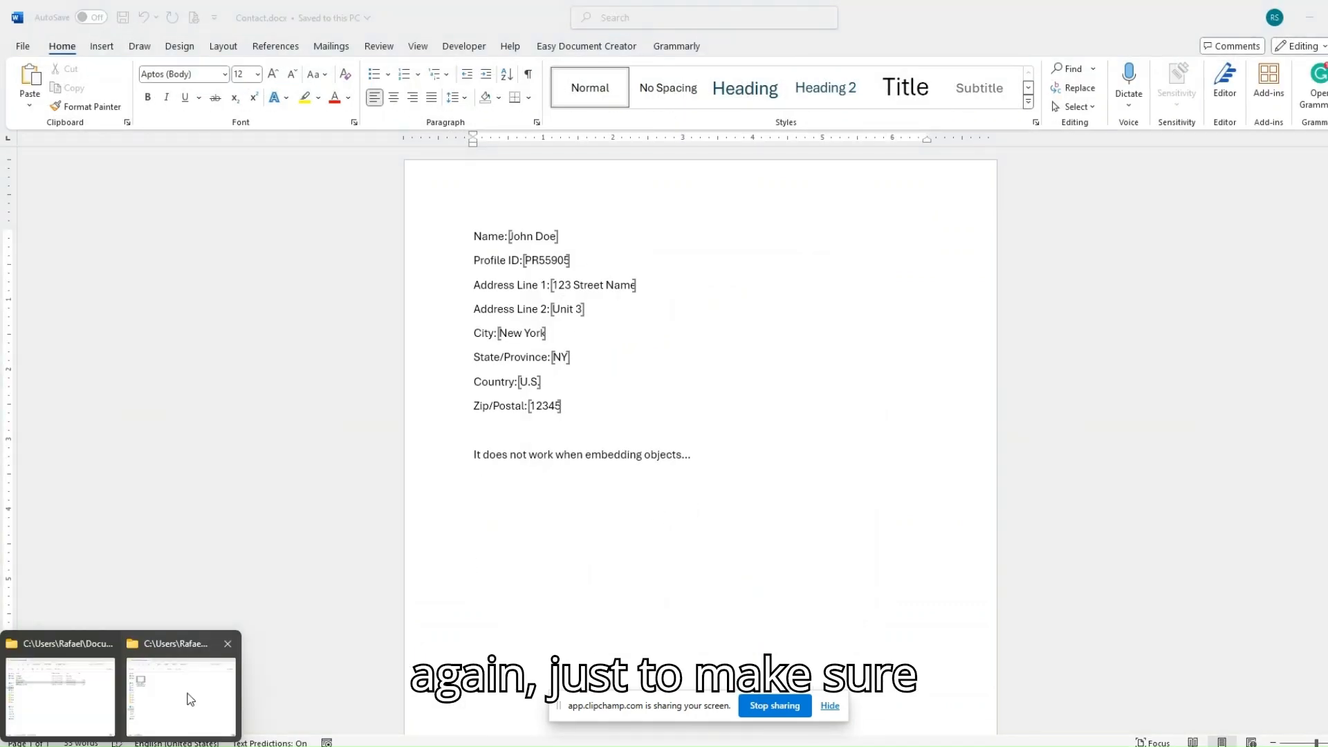
left_click(90, 704)
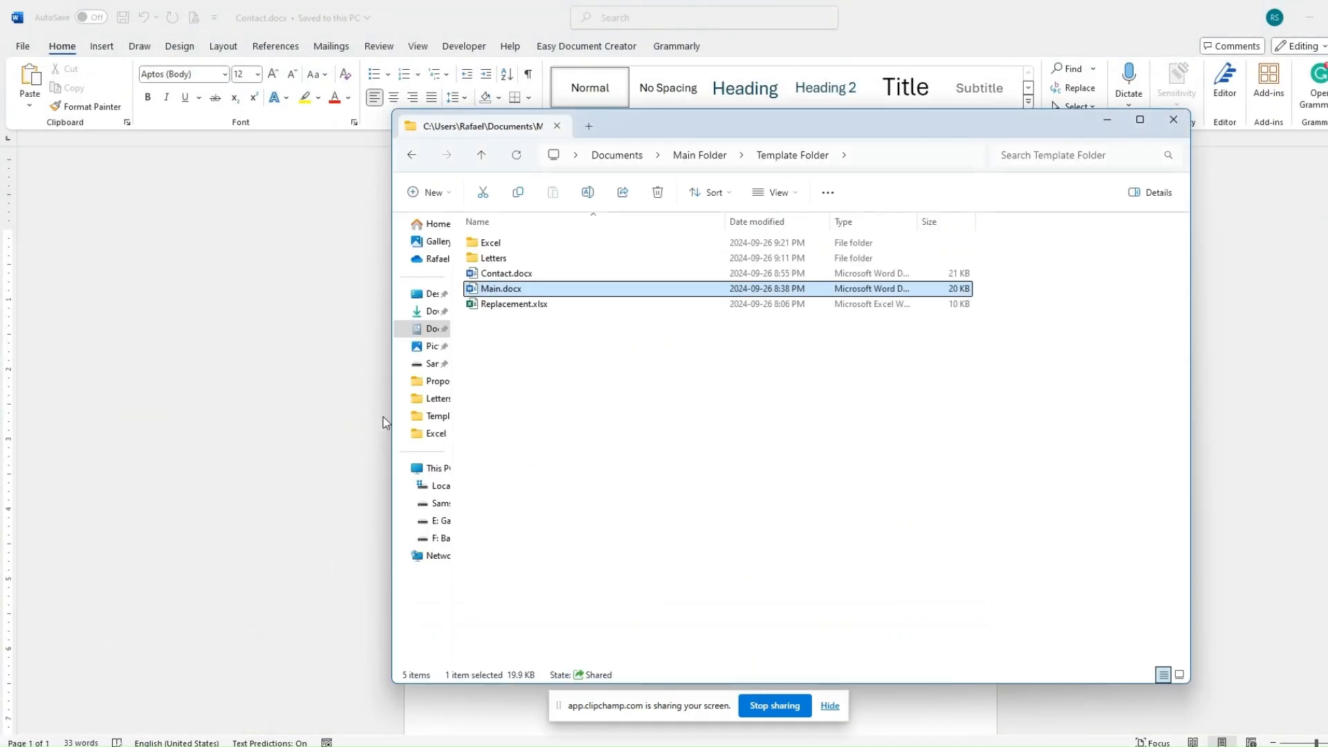
double_click(498, 285)
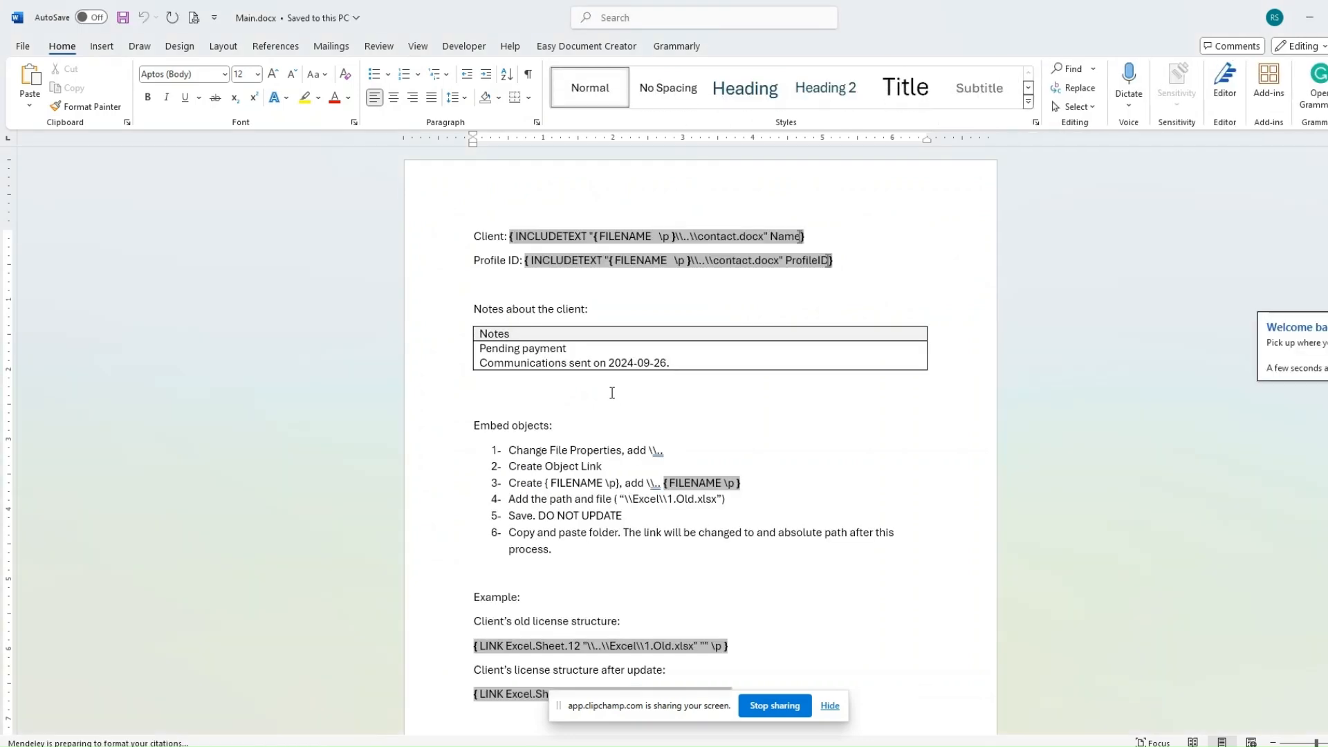
Copy the FILENAME \p field from instruction 3 and insert it before the relative path in the LINK field for 1.Old.xlsx
left_click(706, 573)
scroll(703, 564, "down", 5)
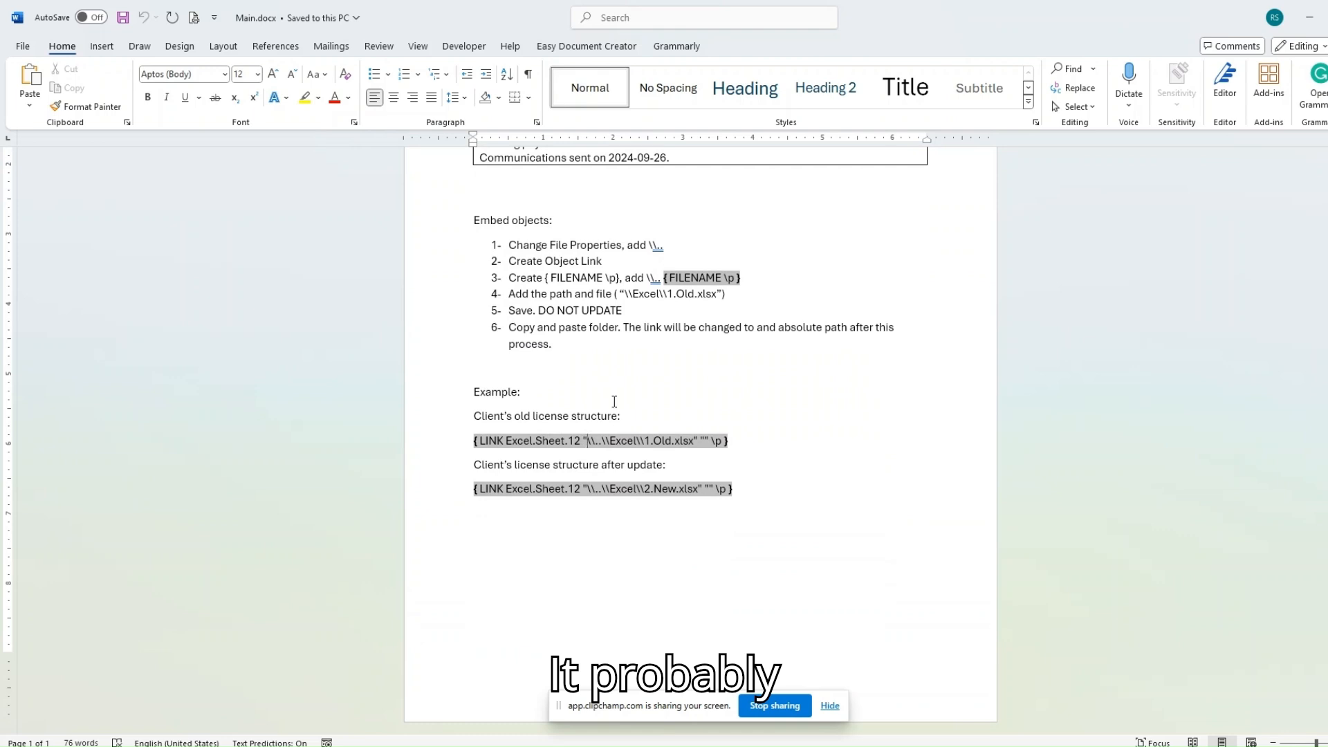
left_click(687, 277)
left_click_drag(670, 277, 655, 277)
key("ctrl+c")
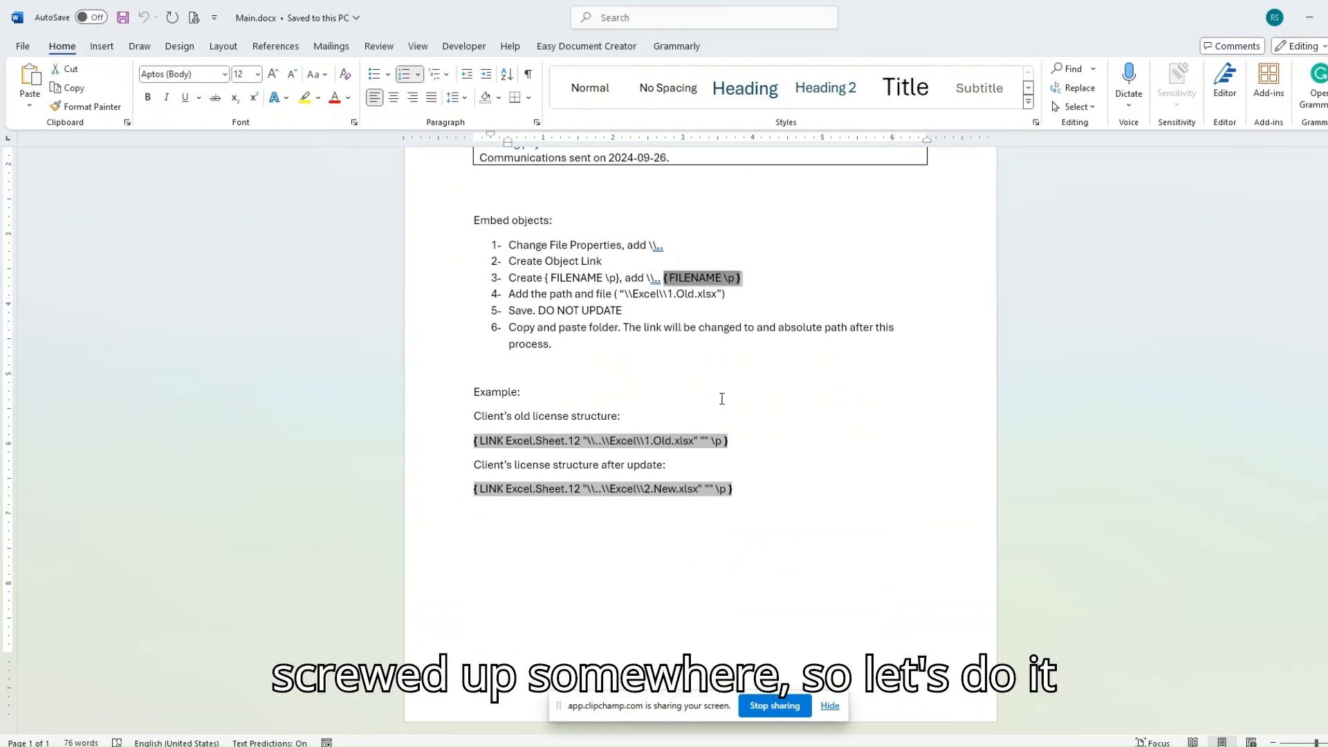
left_click(590, 442)
key("ctrl+v")
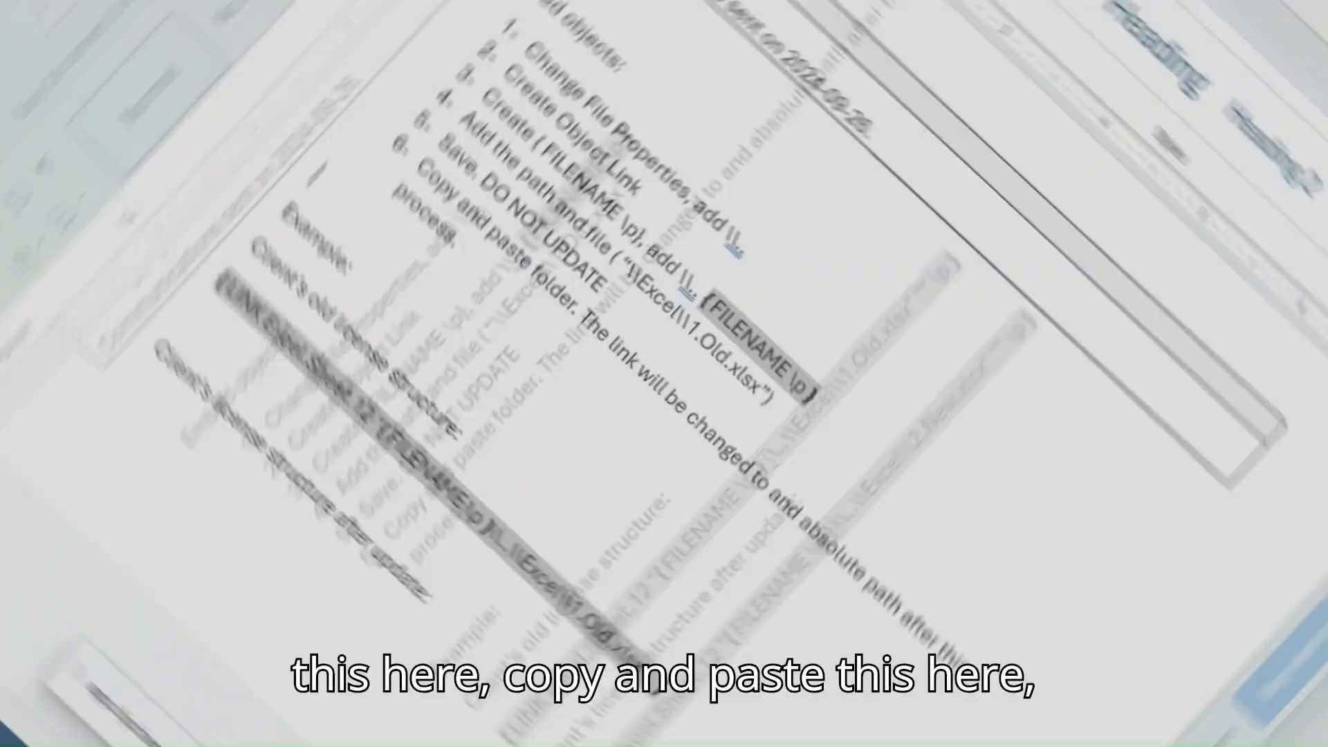
Open the recent Snipping Tool screenshot, examine the Update links on save setting in Word's Web Options, and return to Main.docx
key("alt+Tab")
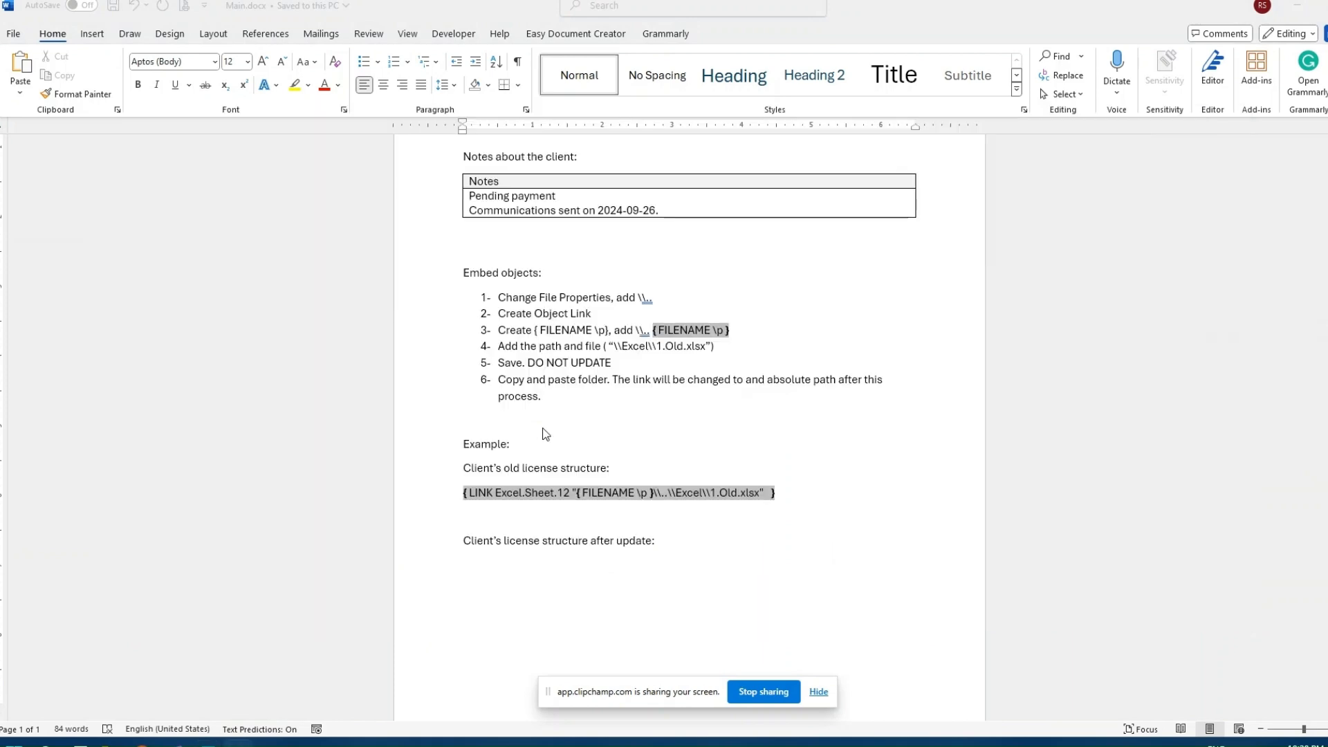
key("alt+Tab")
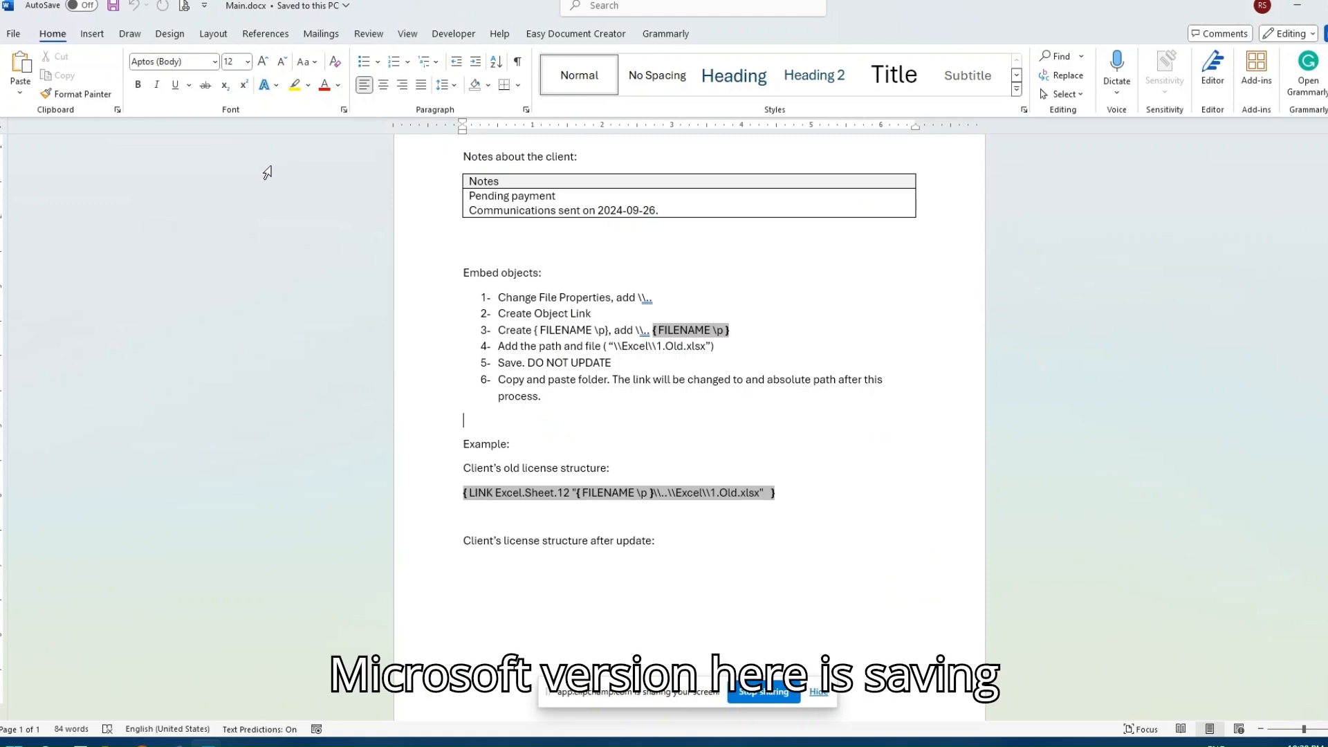
left_click(14, 34)
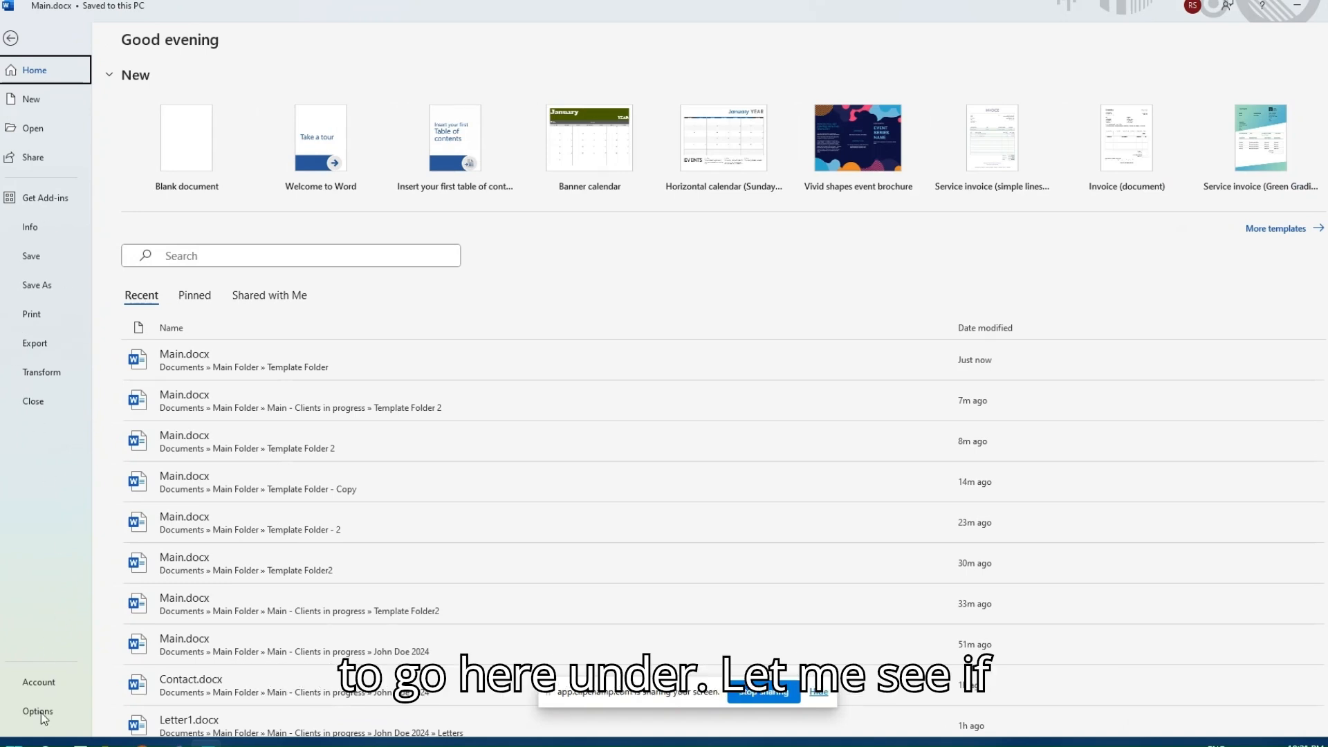
left_click(1118, 743)
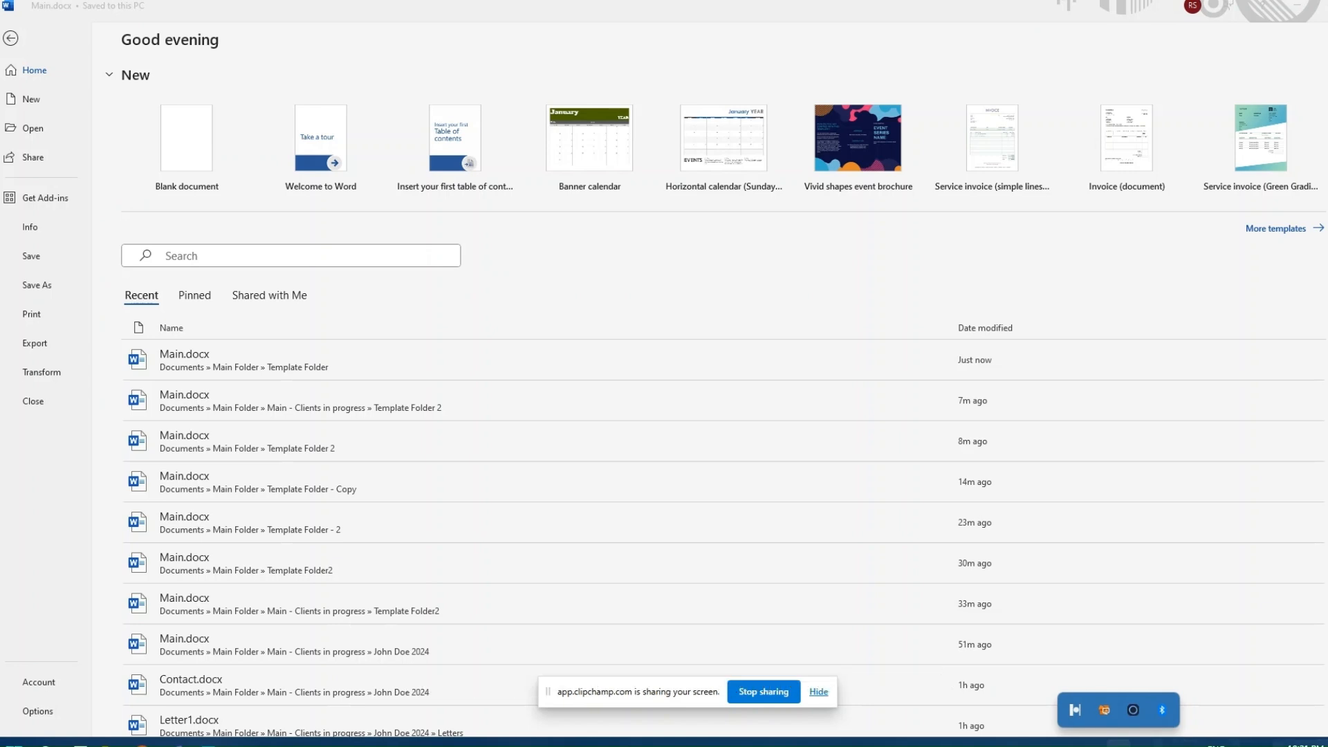
left_click(1305, 744)
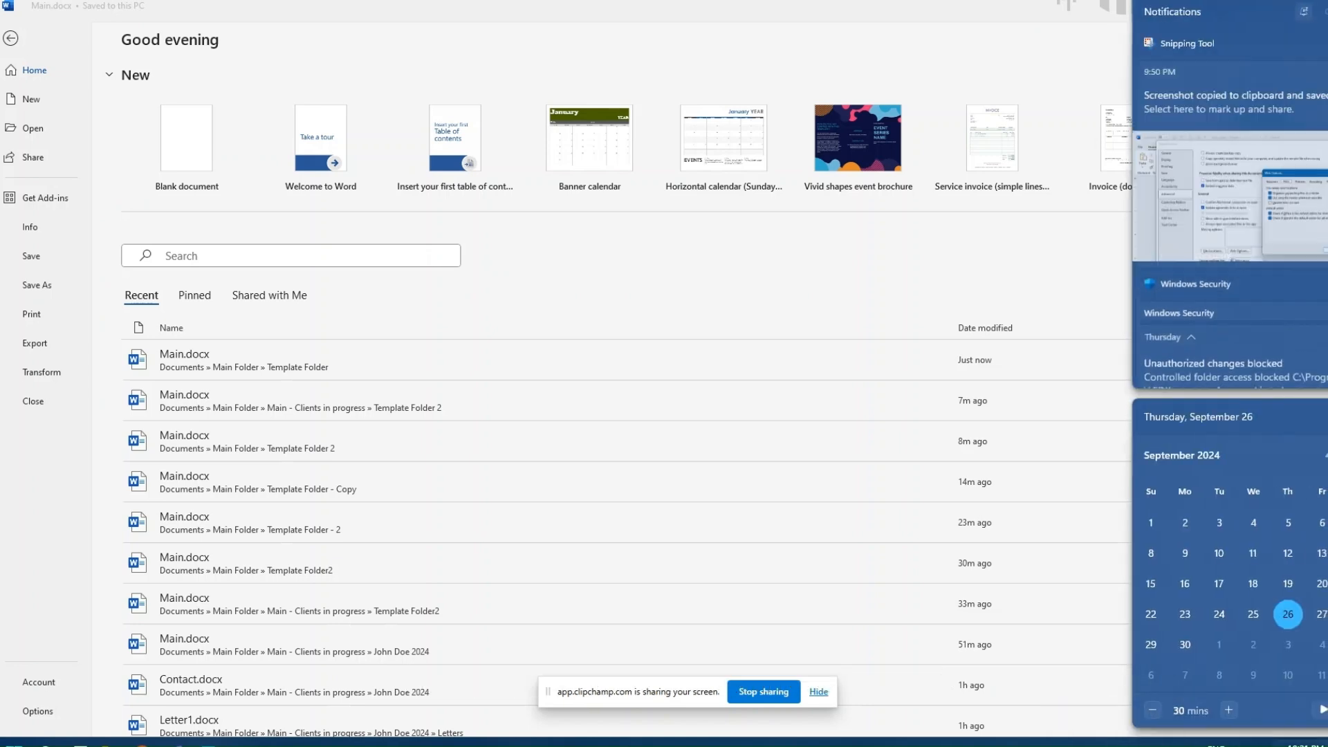
left_click(1198, 212)
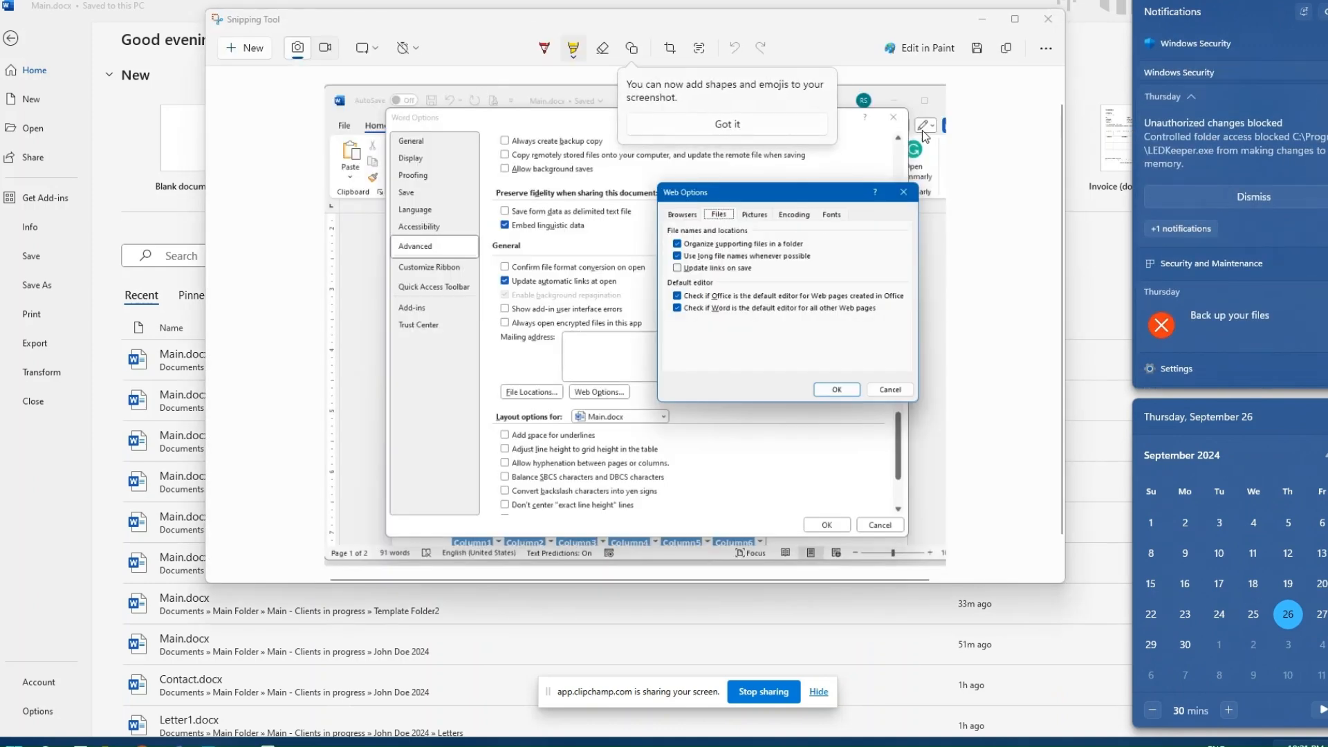
left_click(1015, 18)
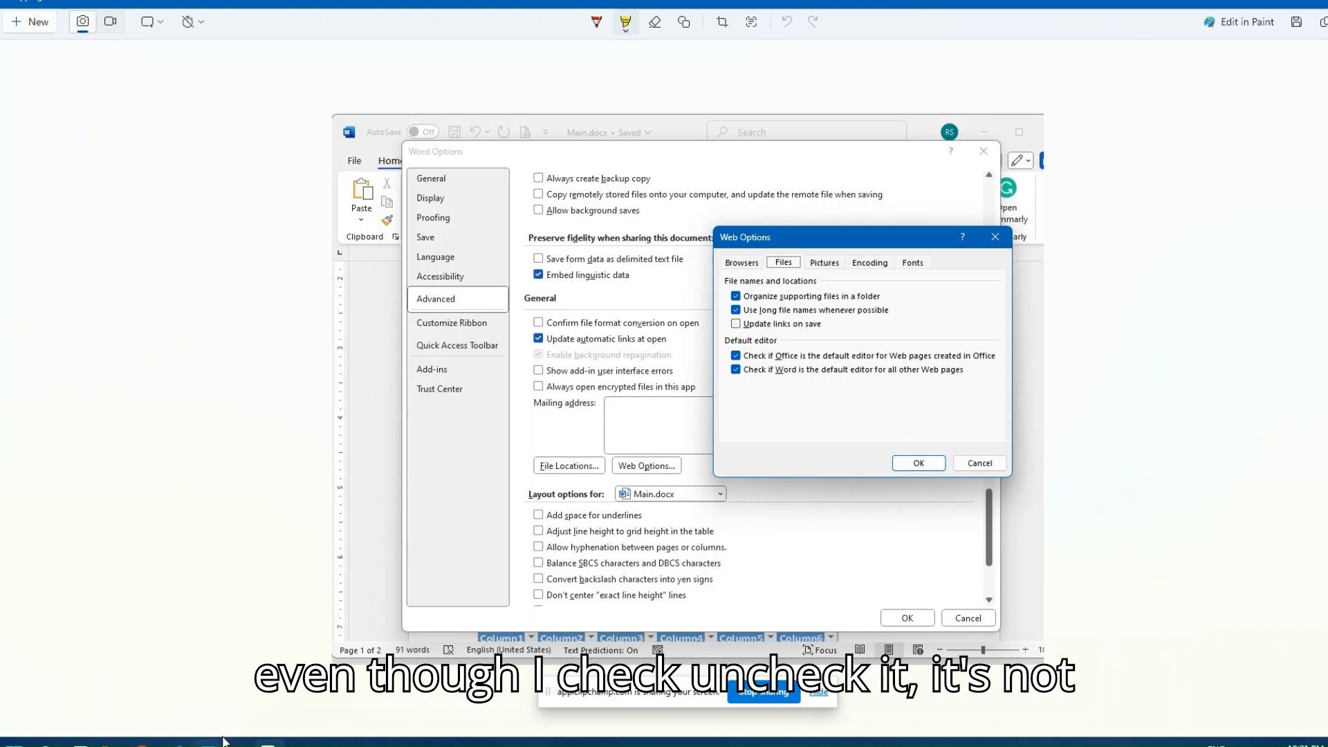
mouse_move(222, 743)
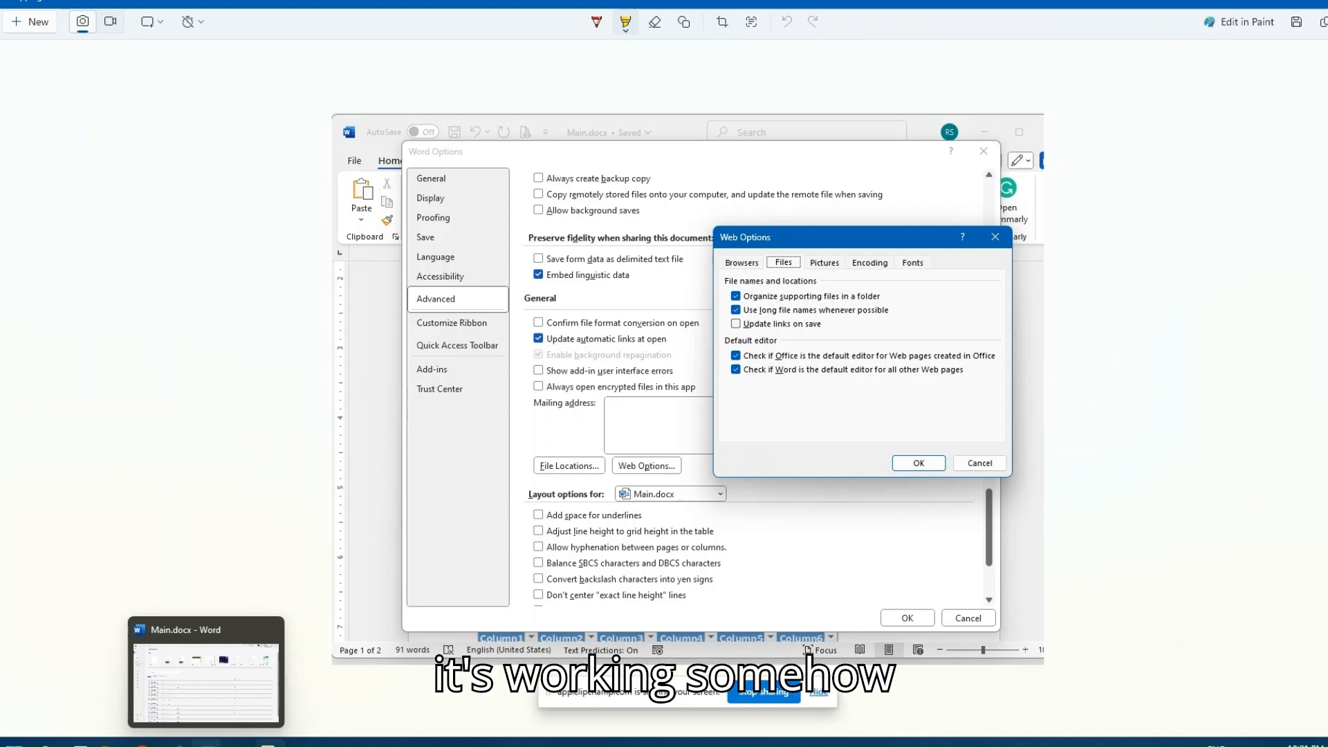
left_click(207, 743)
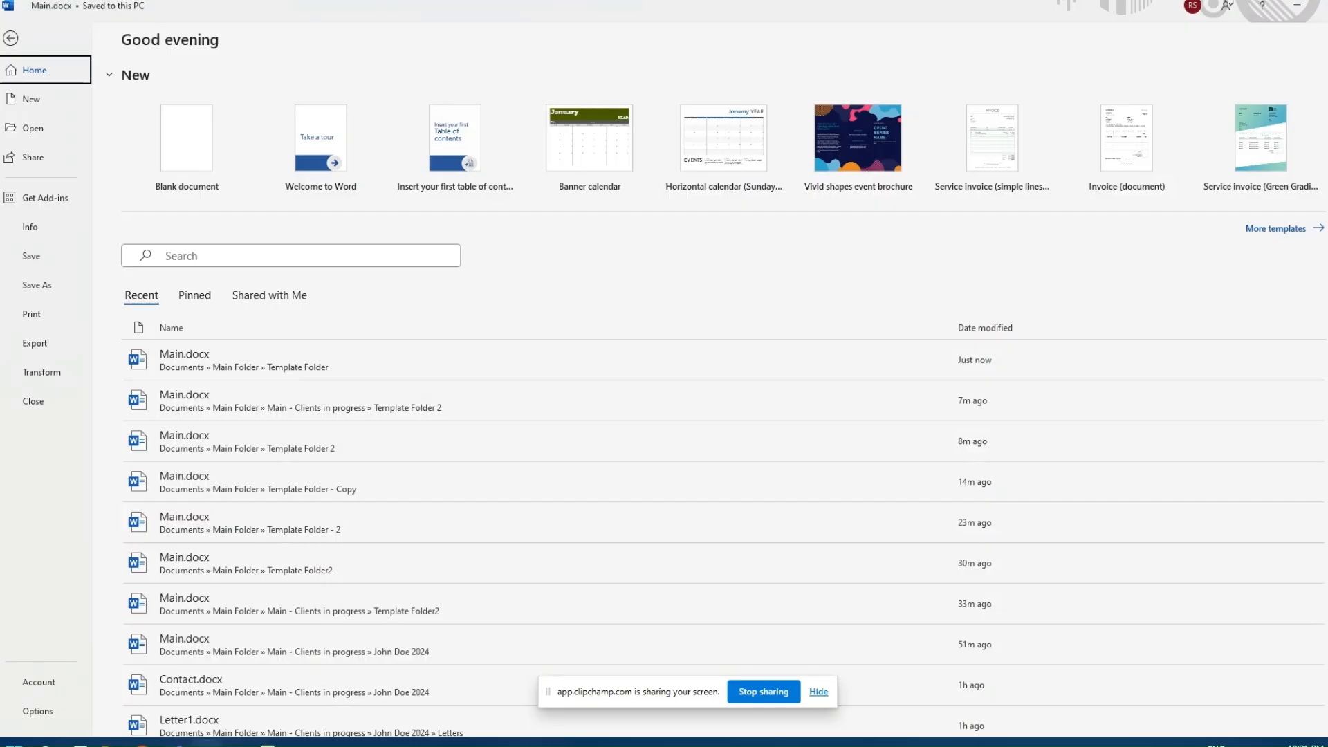
left_click(13, 39)
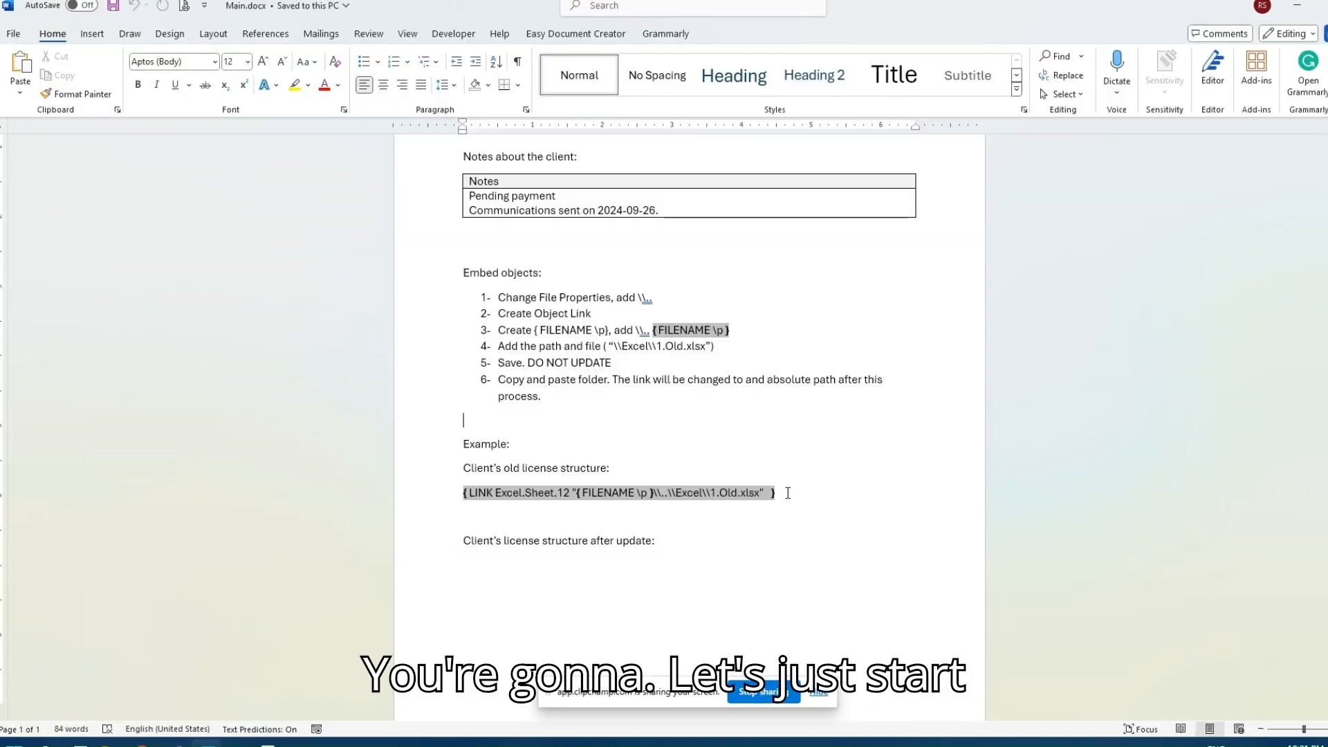
Delete the LINK field under Client's old license structure, leaving an empty line in its place
left_click_drag(788, 492, 508, 490)
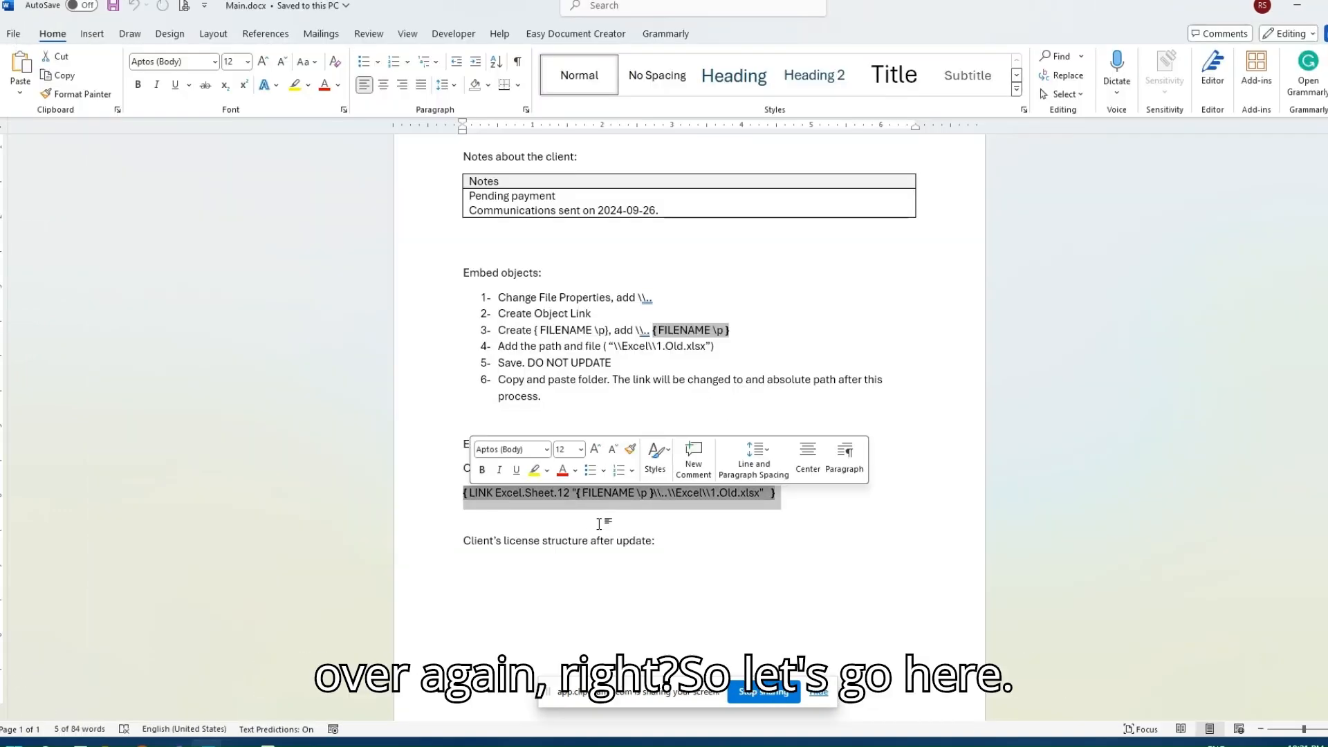
key("Delete")
key("Return")
left_click(489, 490)
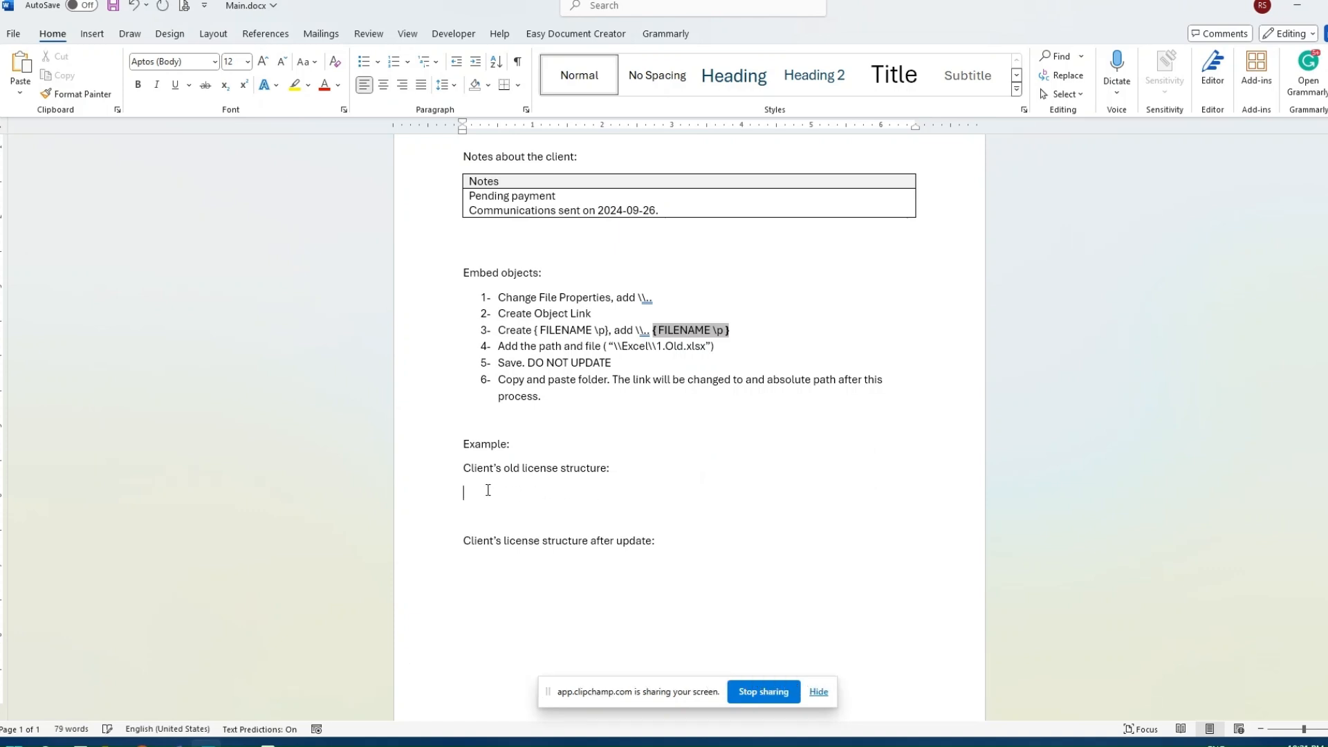
Insert 1.Old.xlsx from the Excel subfolder of Template Folder as an object linked to its file, under Client's old license structure
left_click(90, 40)
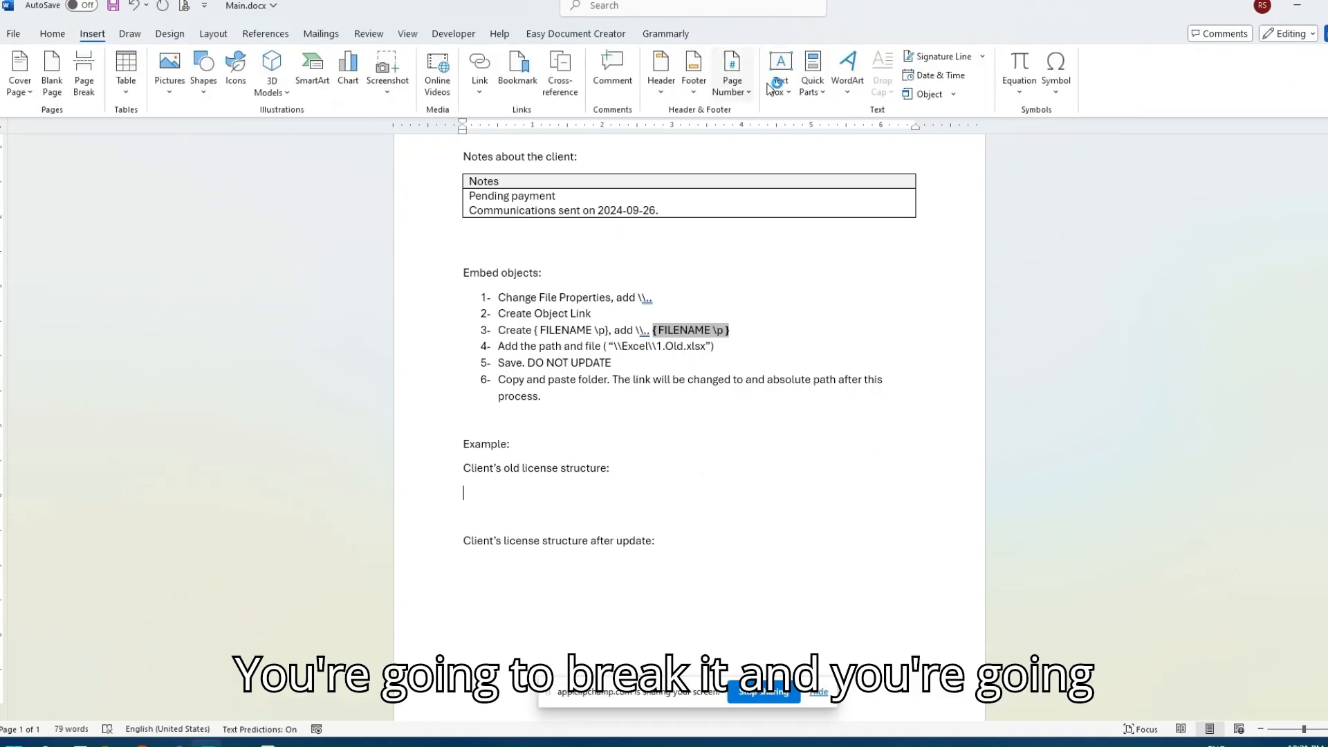
left_click(953, 94)
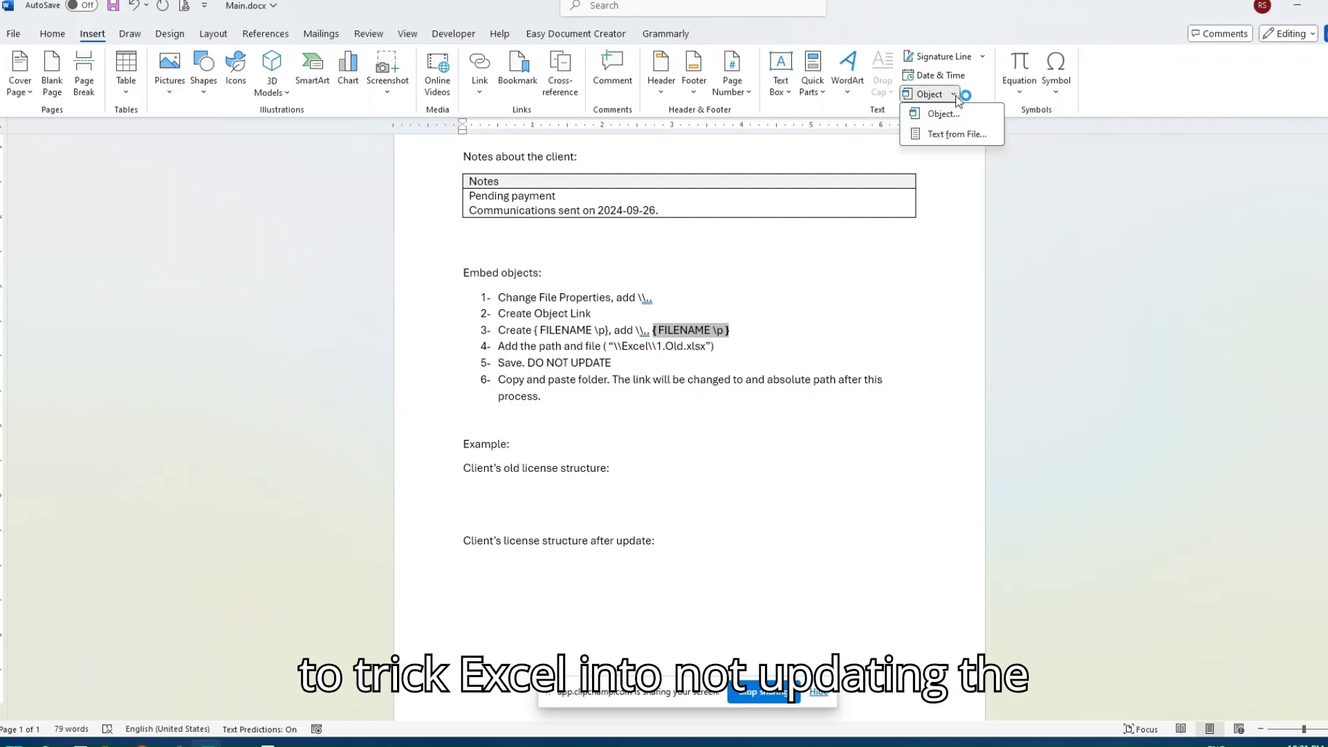
left_click(942, 112)
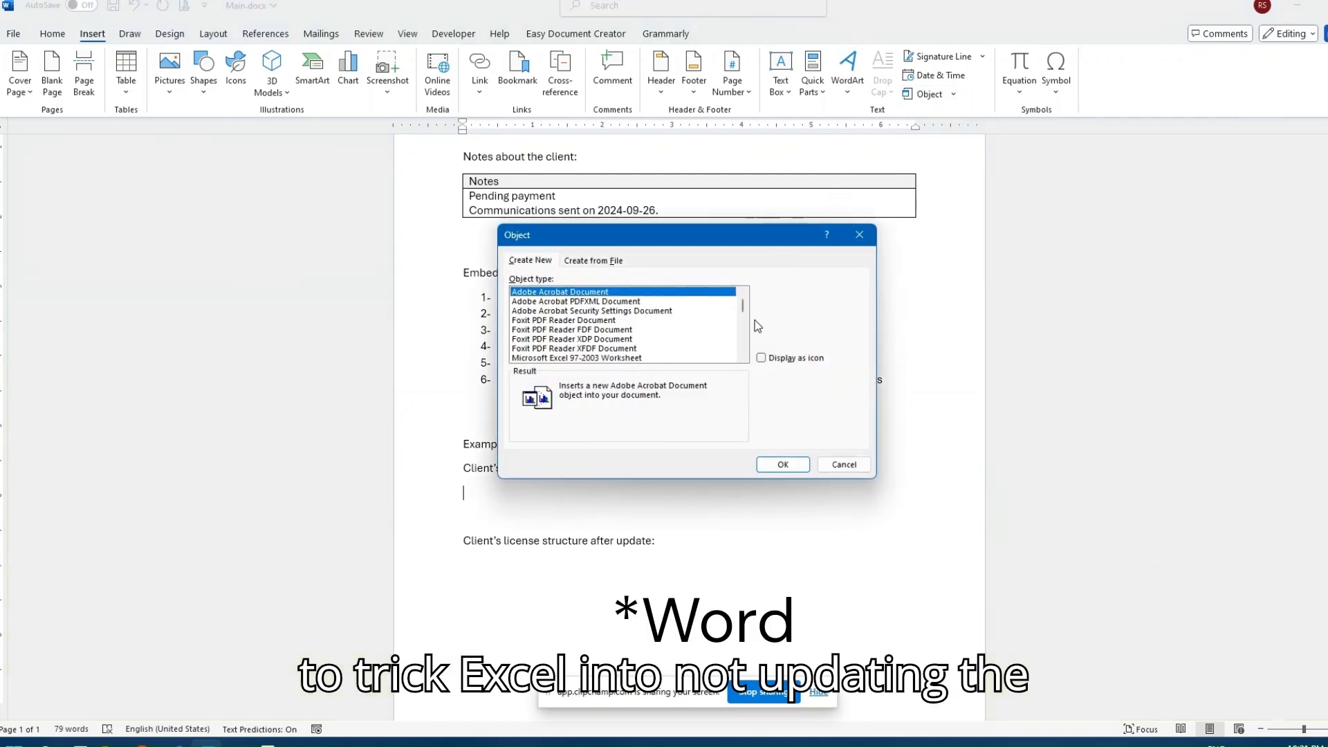
left_click(594, 260)
left_click(783, 293)
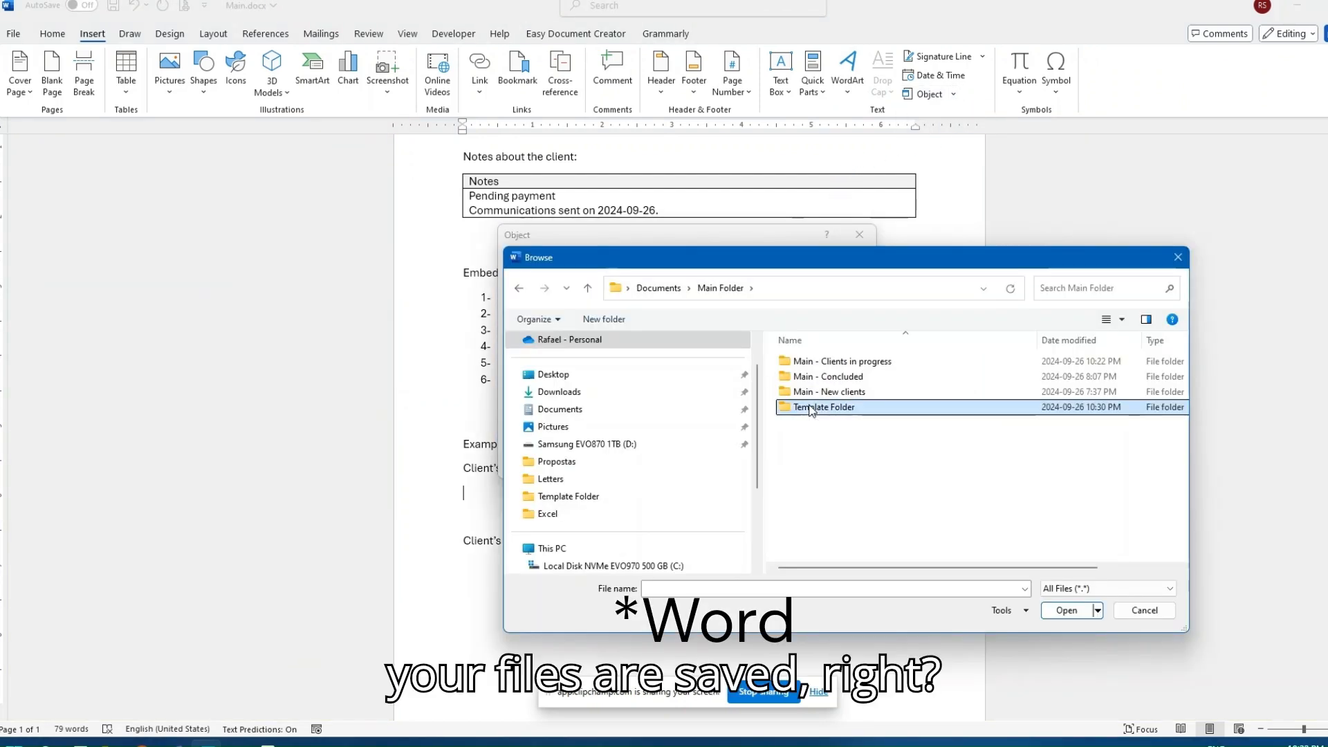
double_click(808, 406)
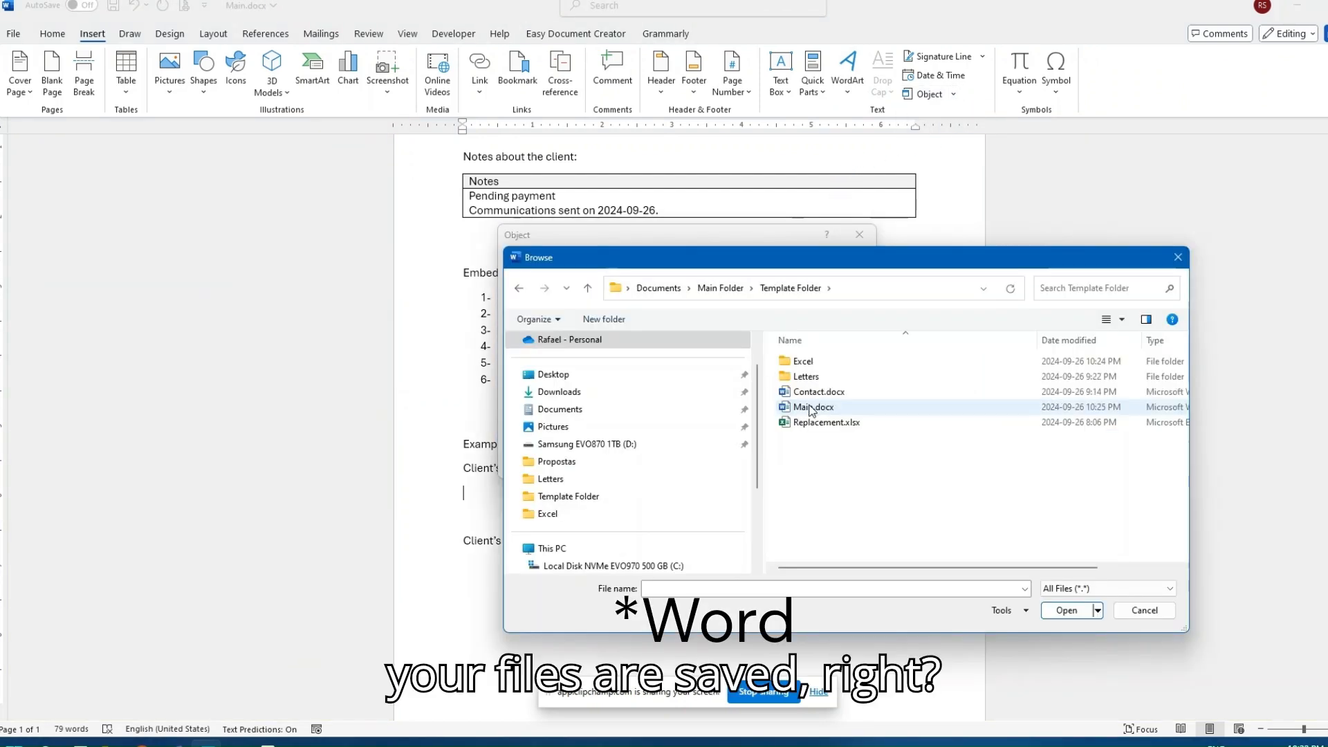
double_click(802, 361)
left_click(806, 361)
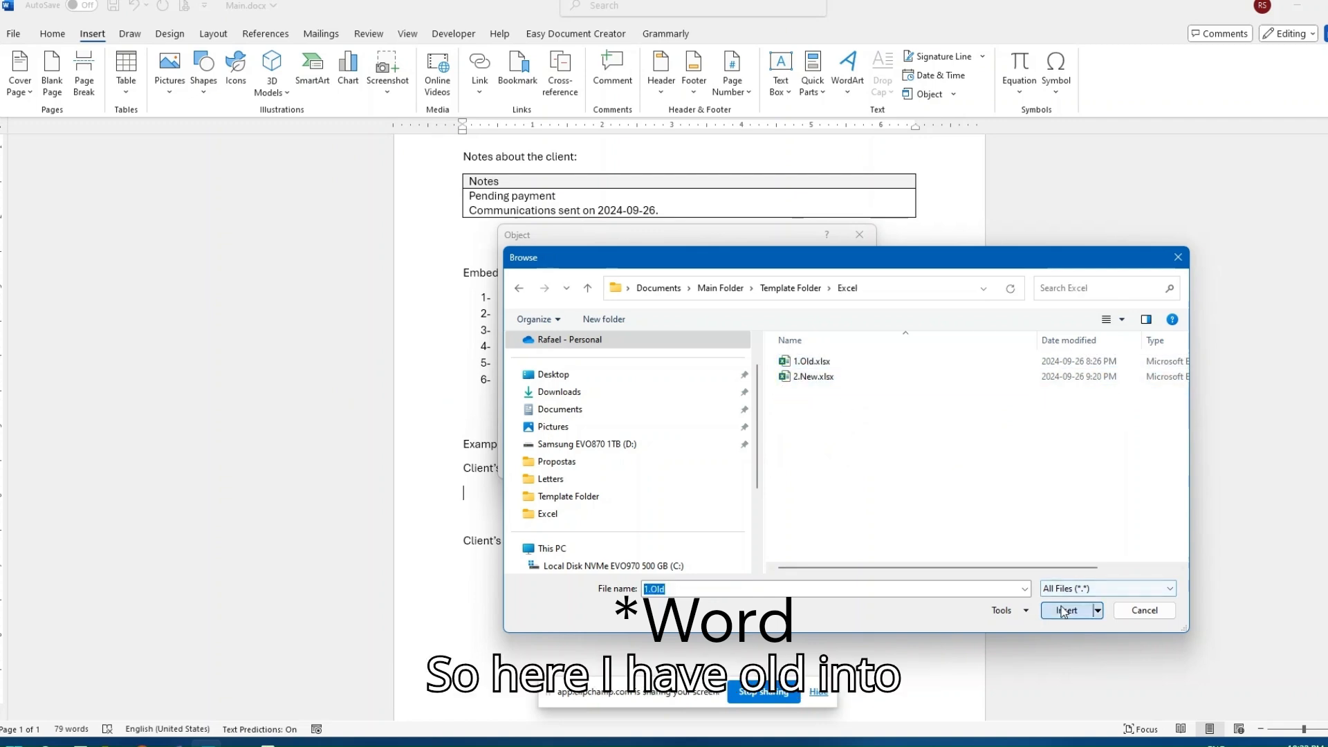
left_click(1065, 610)
left_click(772, 348)
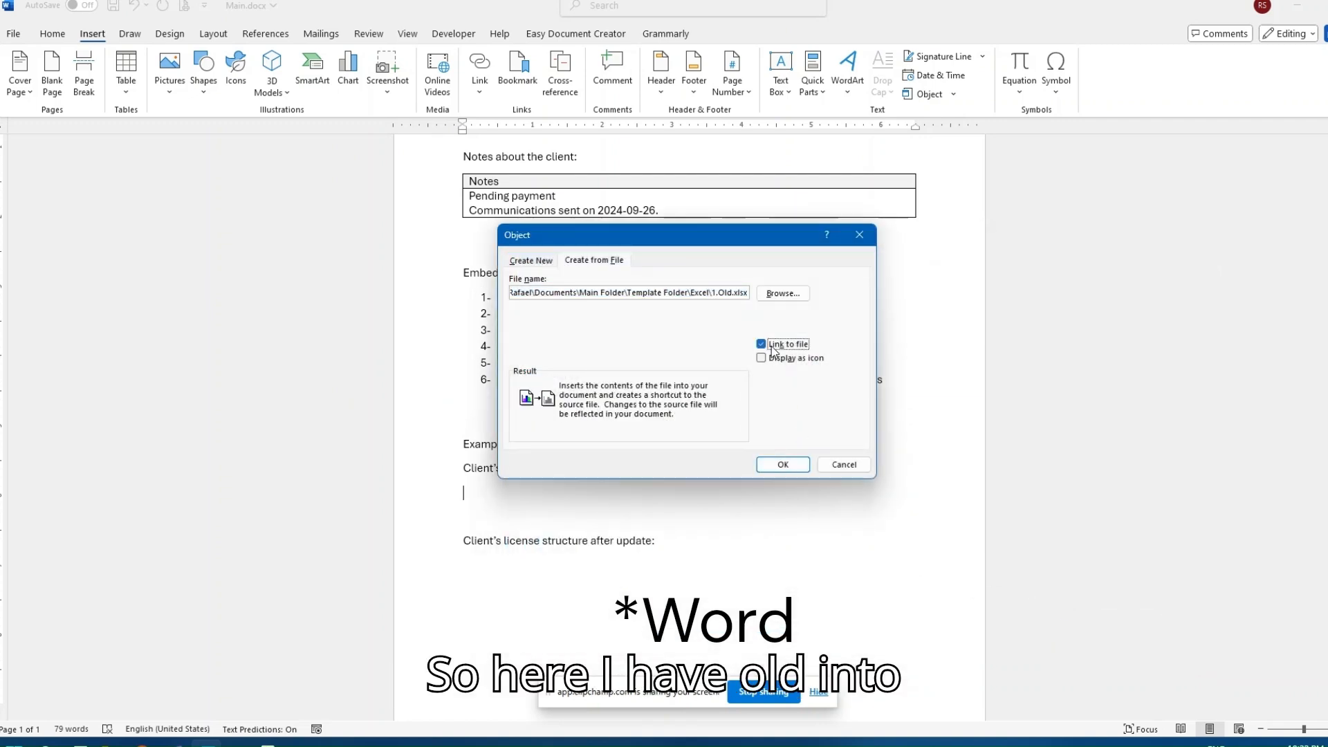
left_click(783, 464)
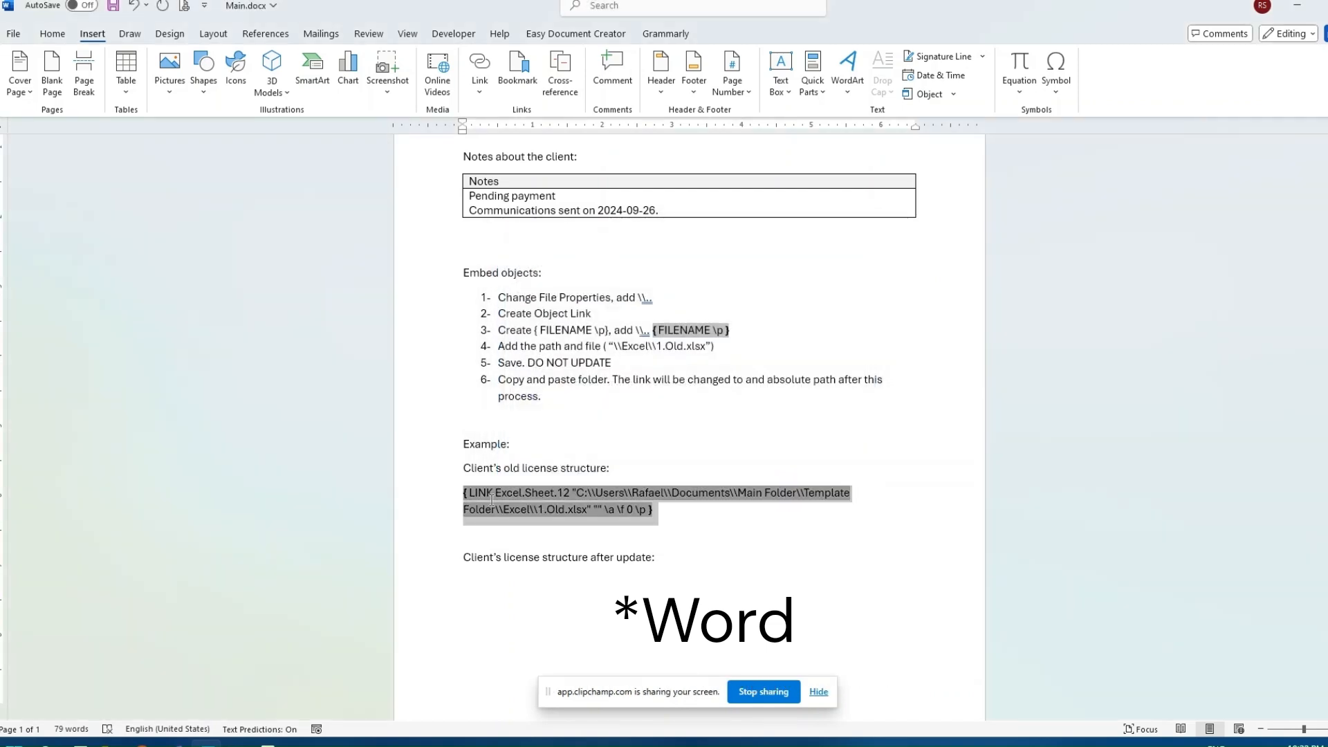
Replace the absolute folder path before \\Excel in the new LINK field with a copy of the FILENAME \p field followed by \\..
left_click(639, 515)
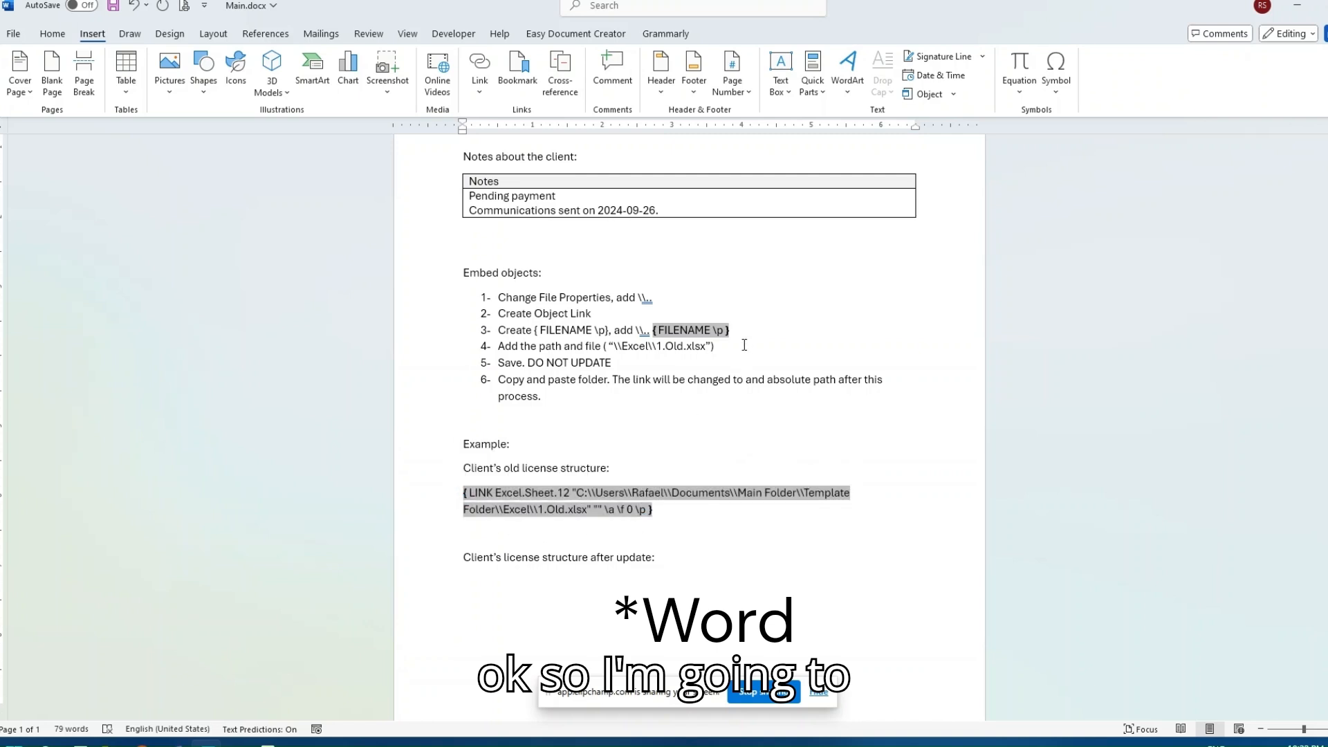
left_click(680, 331)
double_click(659, 331)
key("ctrl+c")
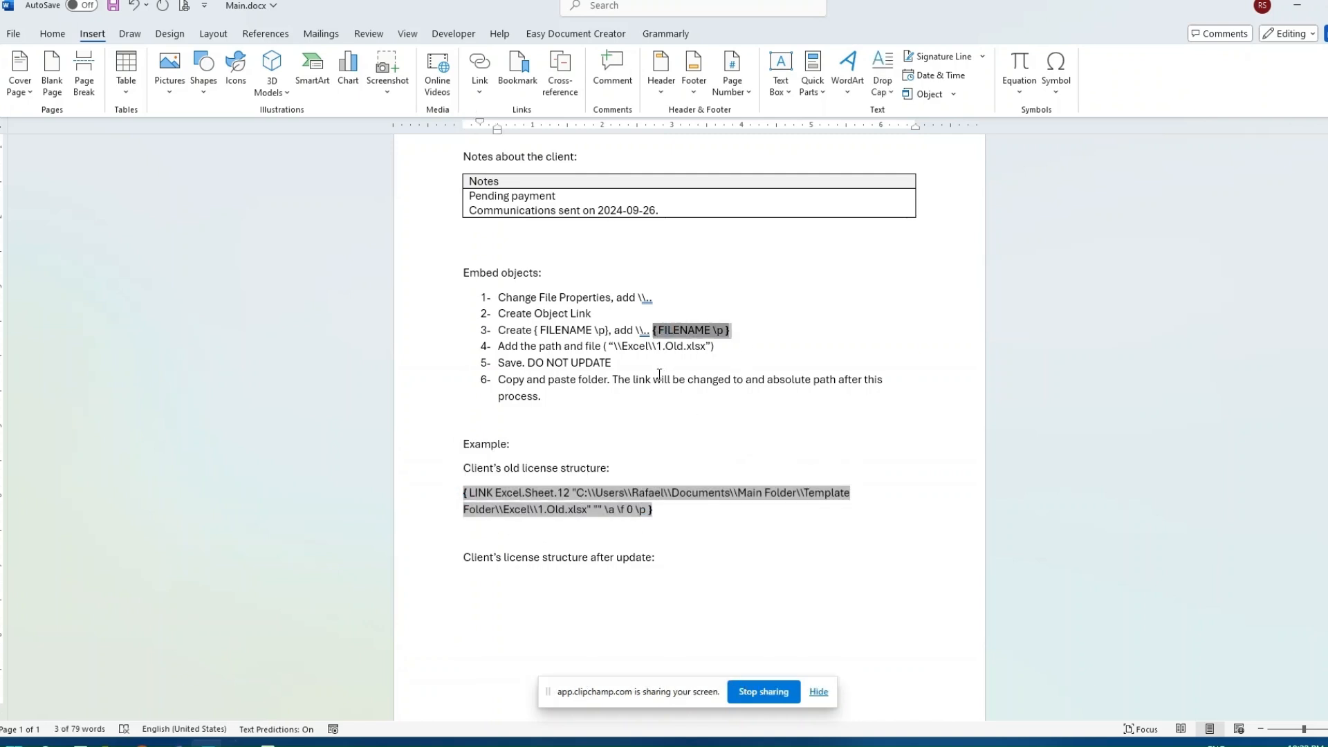
left_click_drag(577, 494, 497, 507)
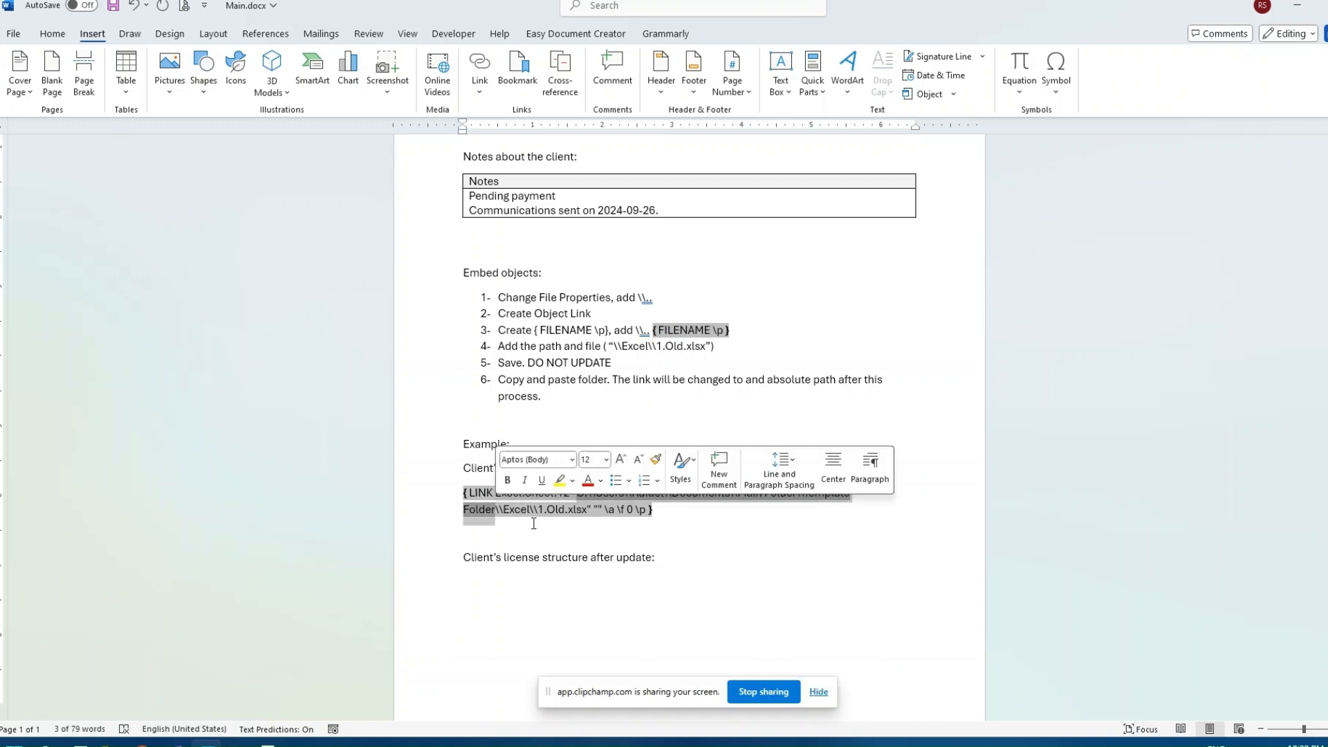
key("ctrl+v")
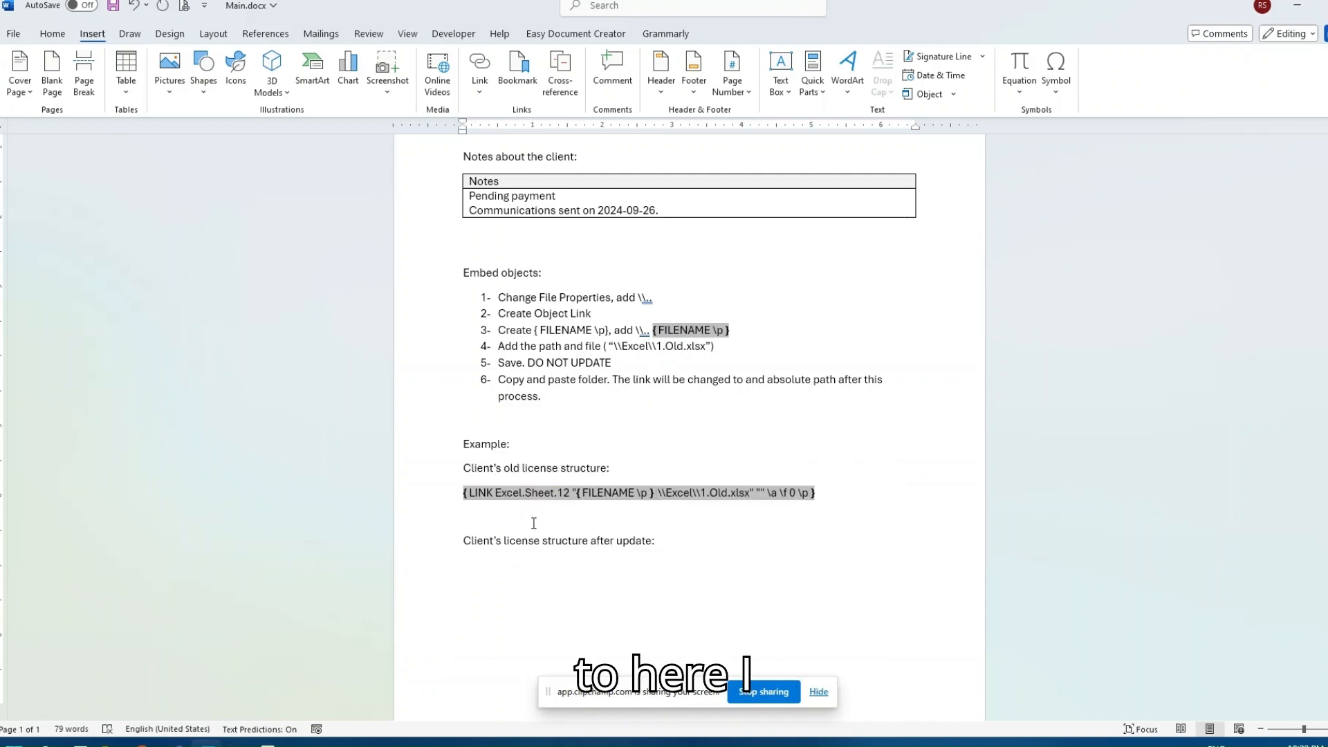
key("BackSpace")
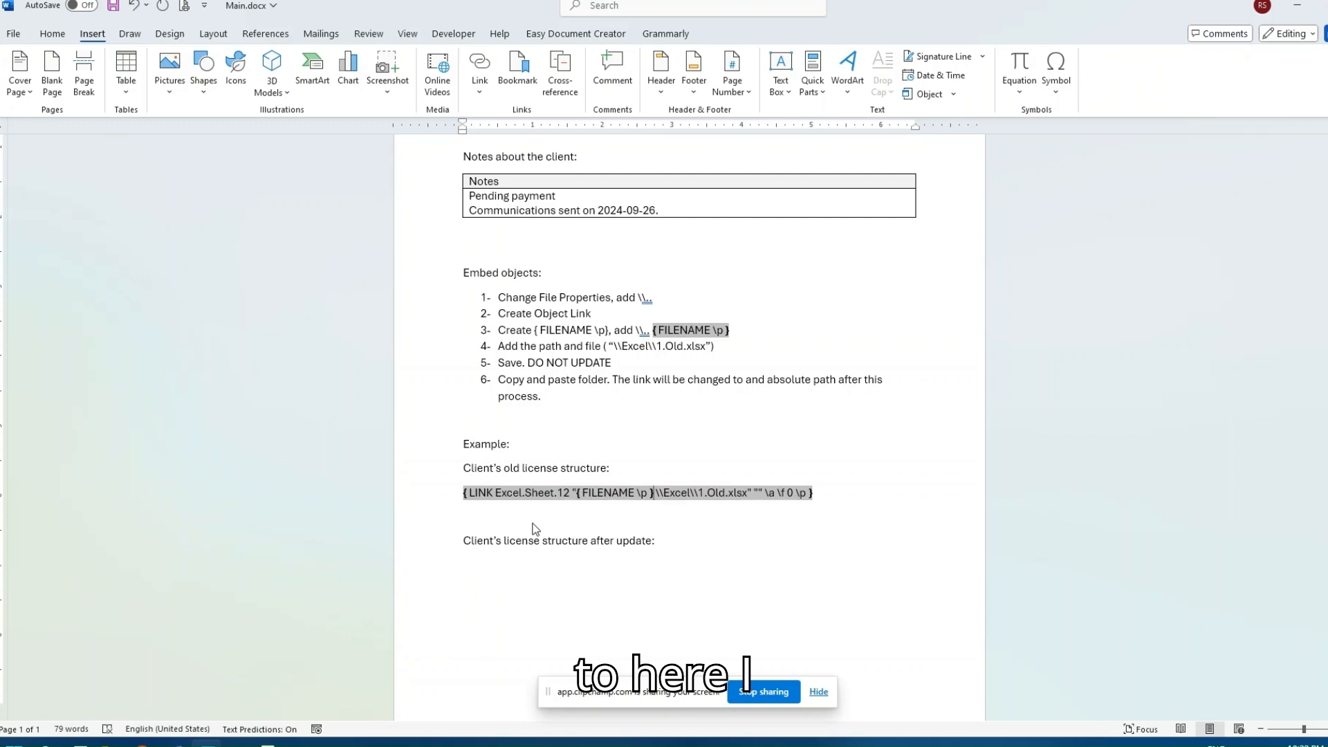
type("\\..\\\\")
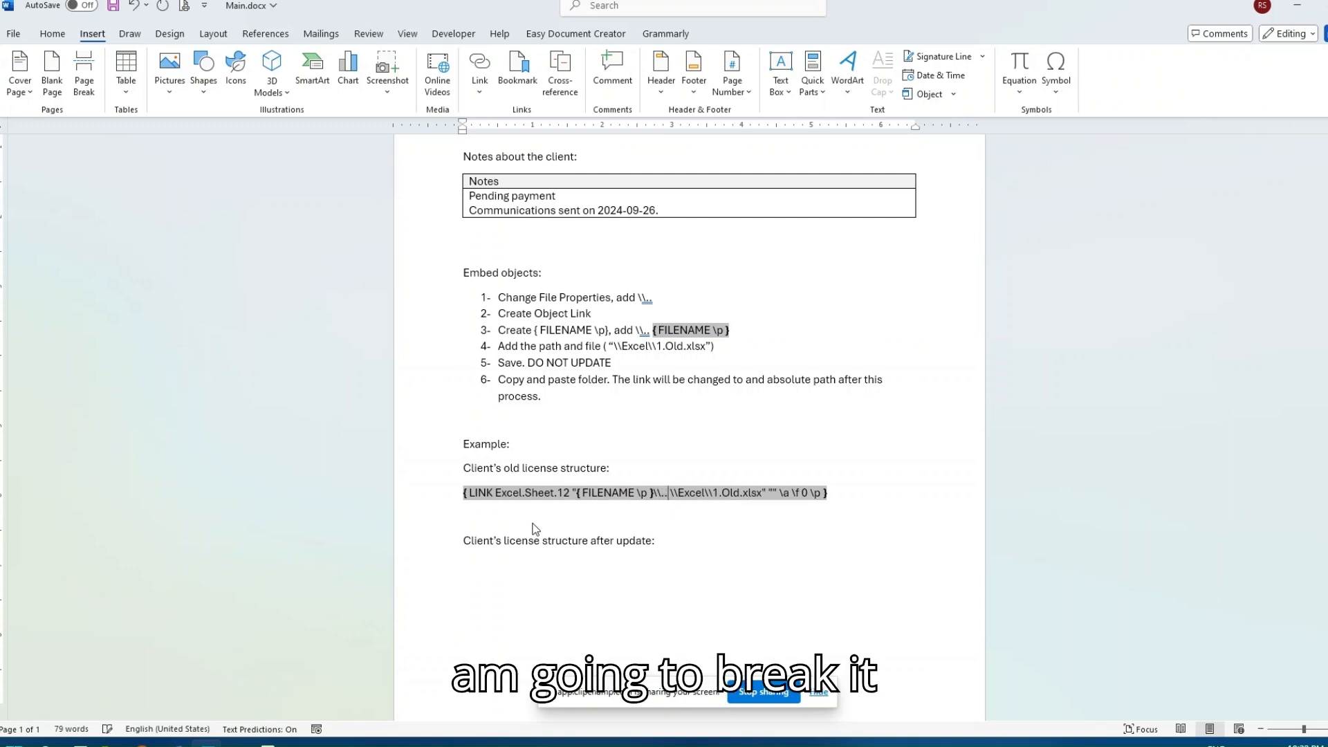
key("BackSpace")
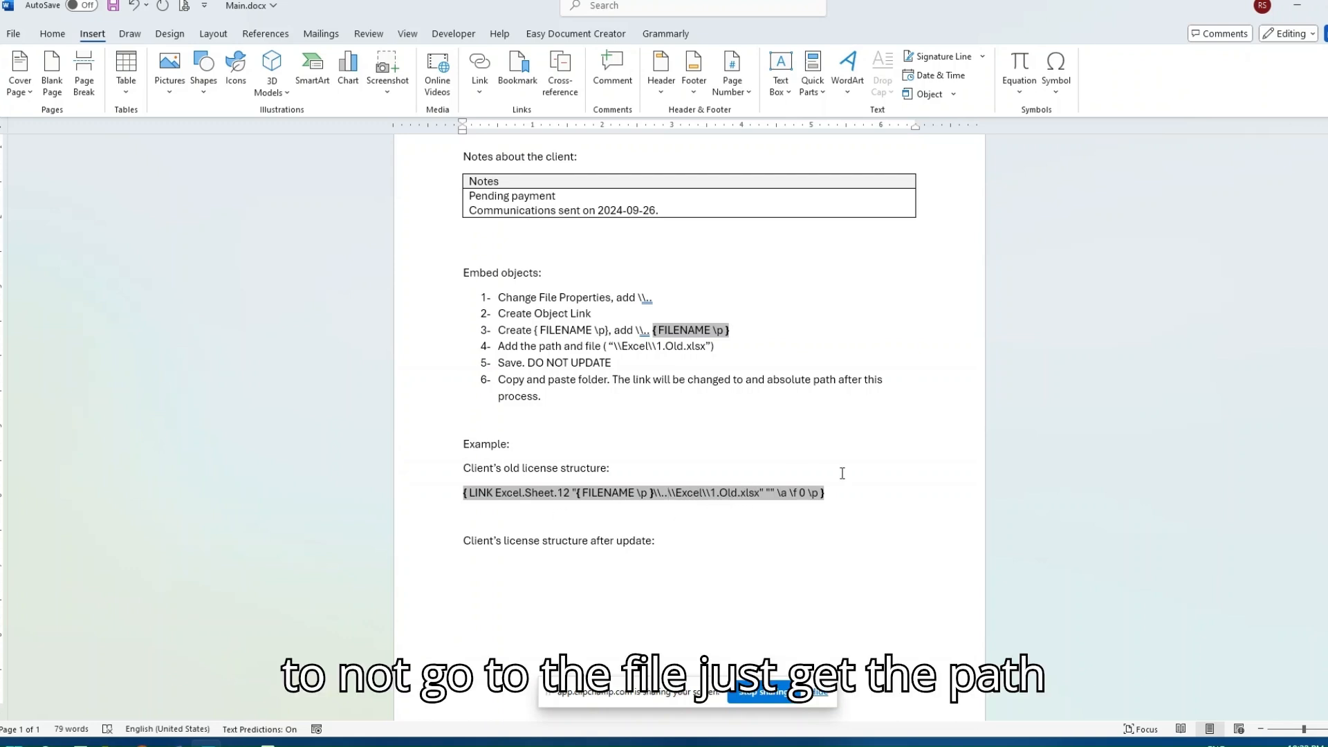
Delete the "" \a \f 0 \p part after 1.Old.xlsx" in the LINK field under Client's old license structure
left_click_drag(831, 495, 819, 495)
left_click(815, 496)
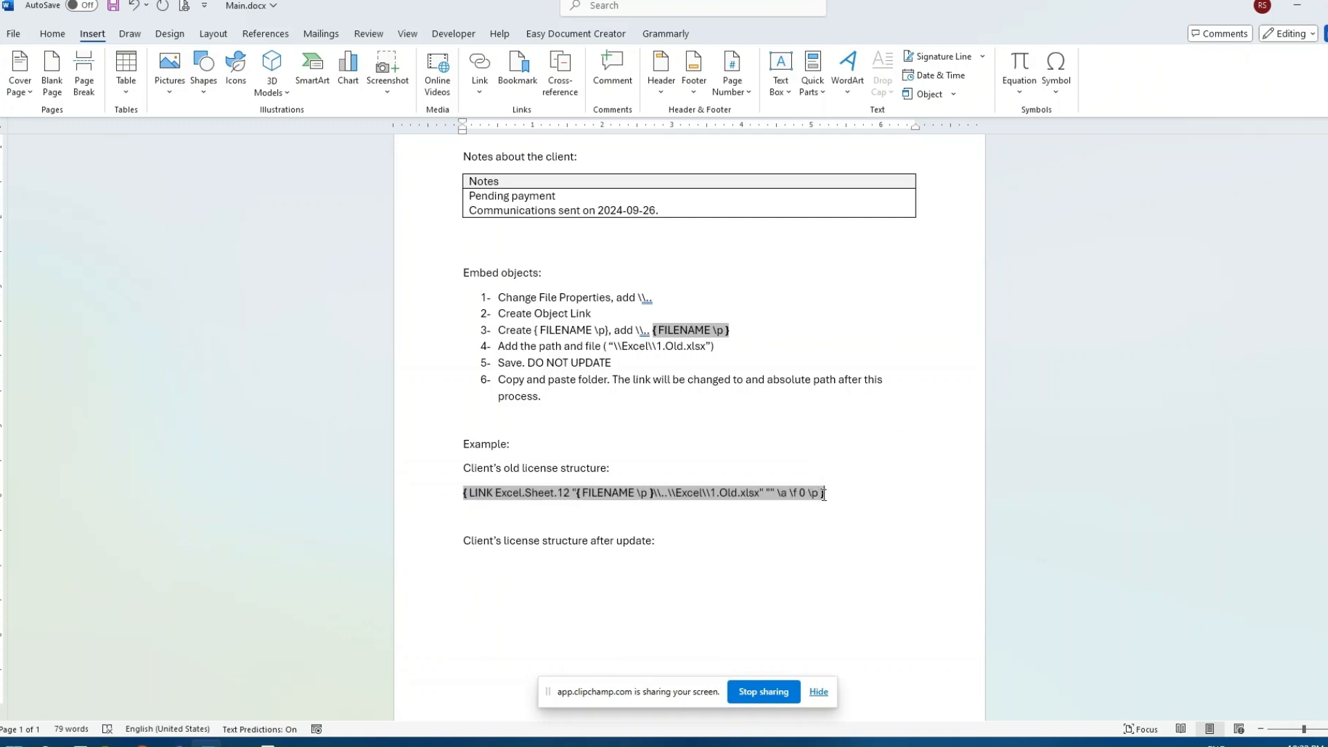
left_click_drag(826, 493, 785, 495)
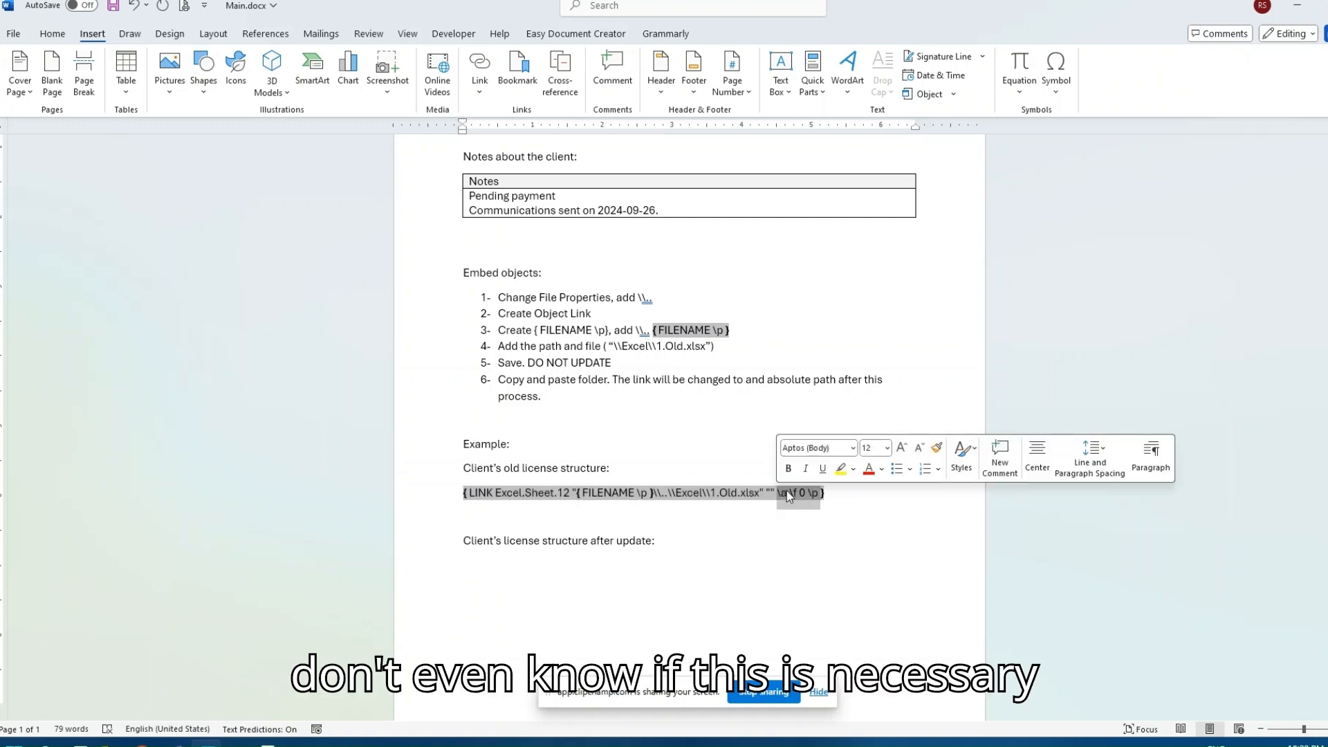
key("BackSpace")
key("BackSpace")
key("BackSpace")
key("BackSpace")
Copy the LINK field to the empty line under Client's license structure after update
triple_click(526, 490)
key("ctrl+c")
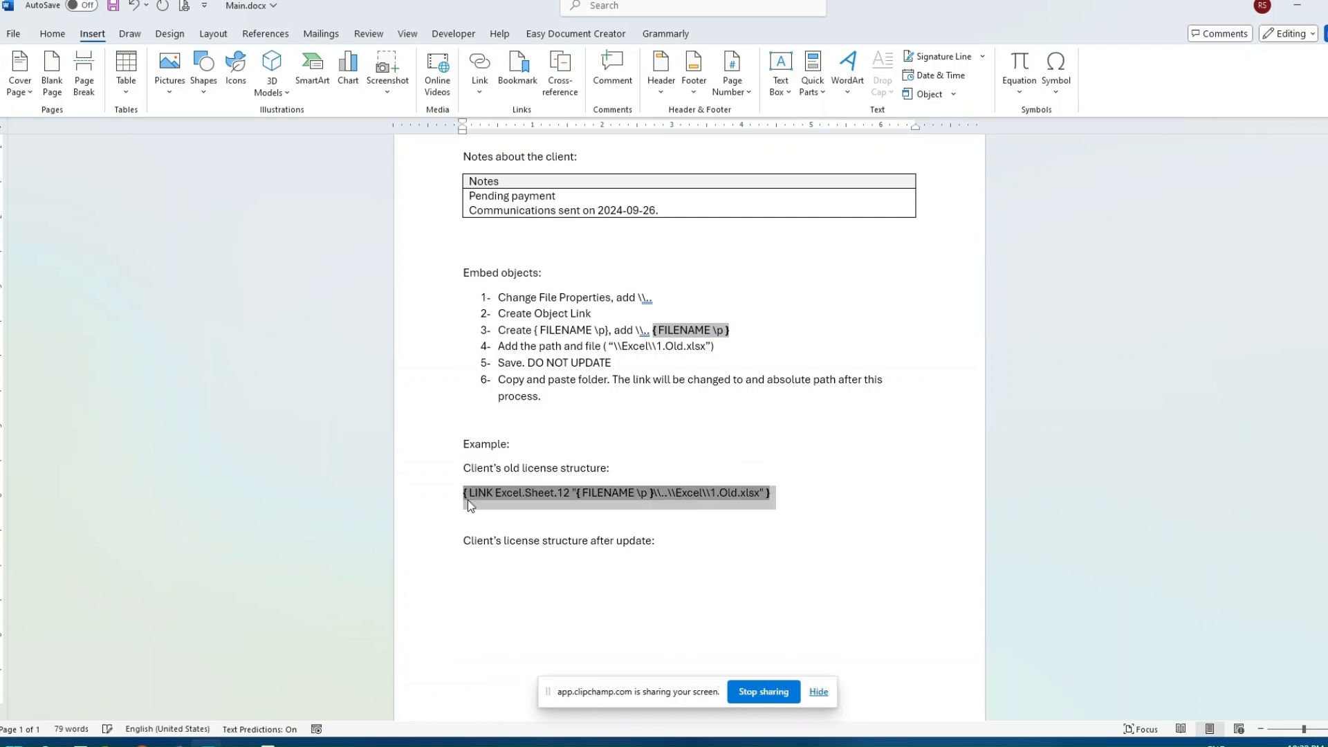
left_click(487, 563)
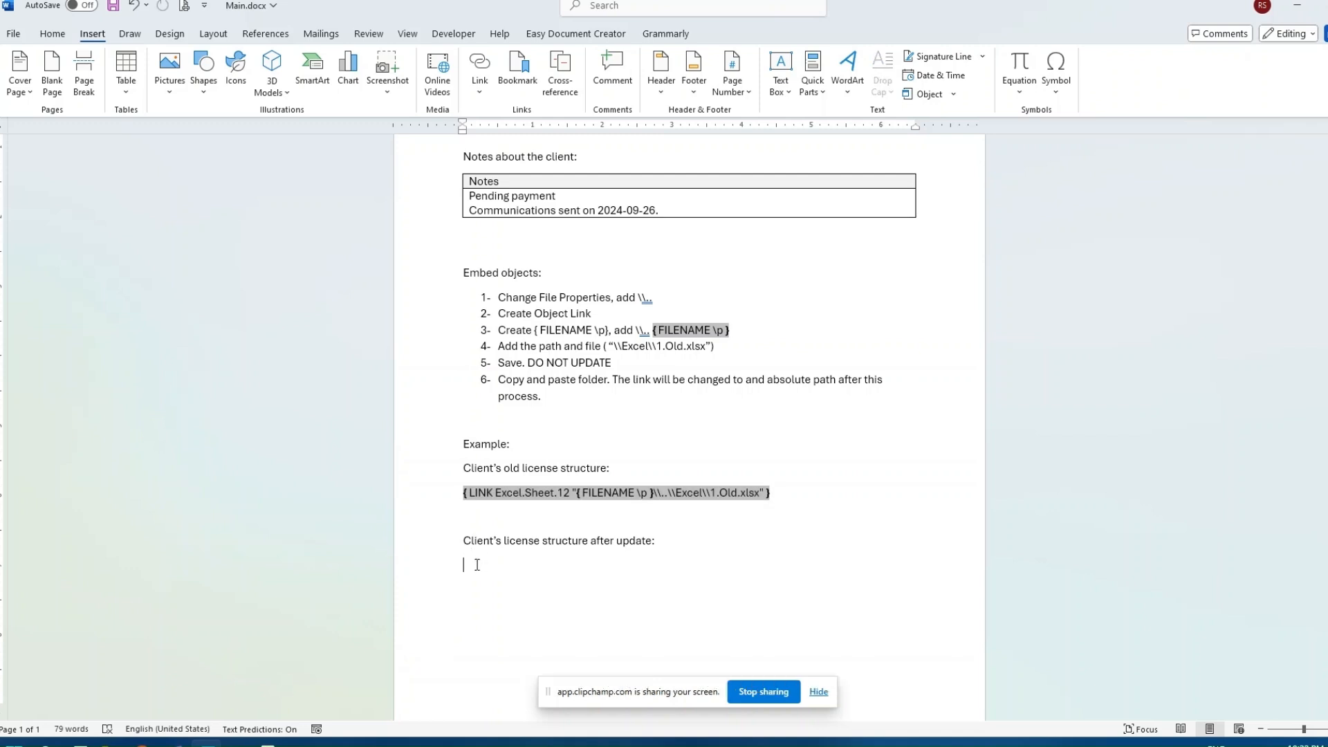
key("ctrl+v")
Change the file name in the LINK field under Client's license structure after update to 2.New.xlsx
left_click(716, 565)
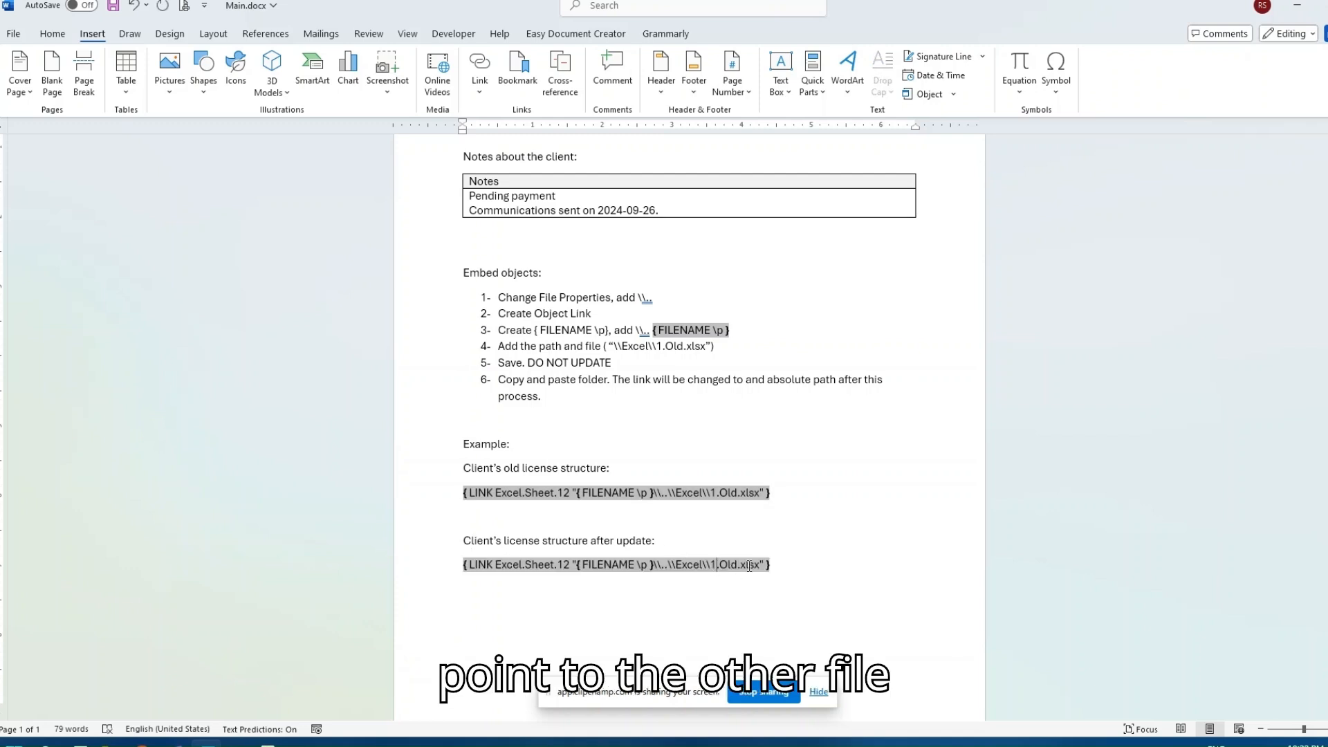
key("BackSpace")
type("2")
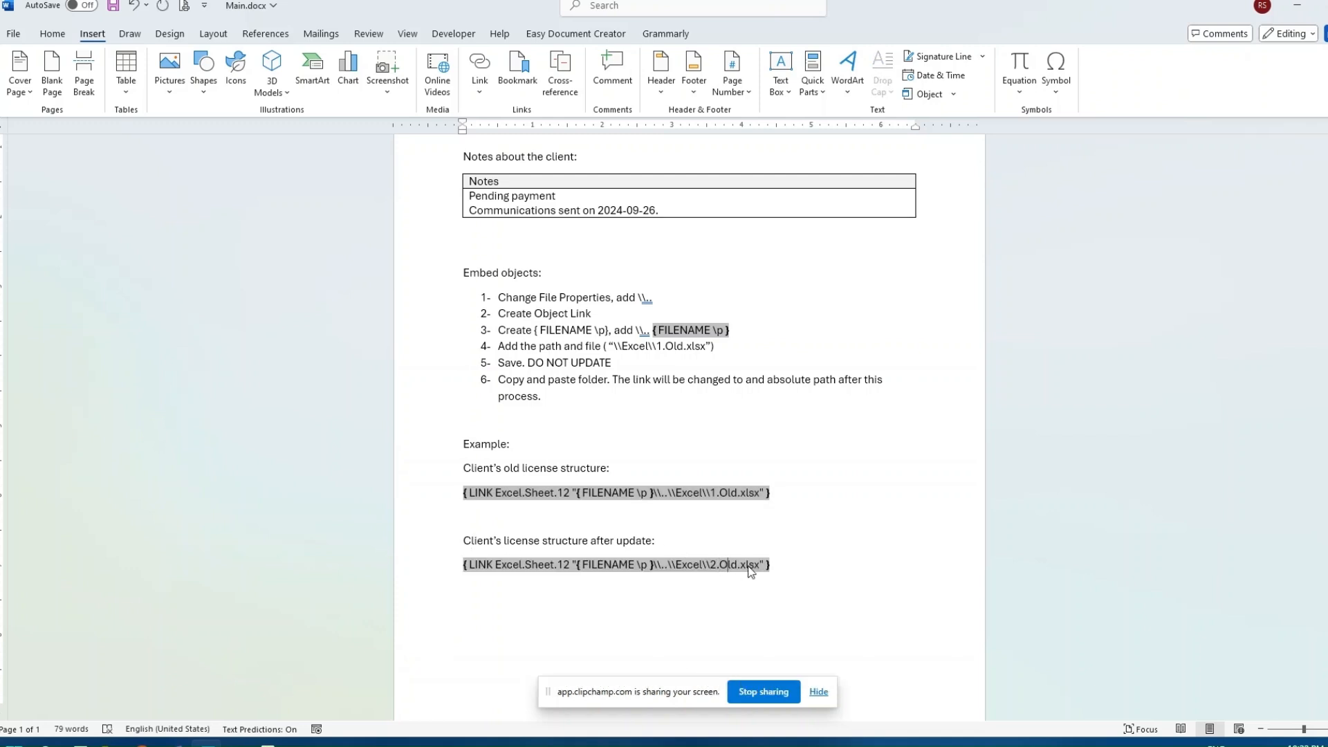
key("Right")
key("Right")
key("Right")
key("Right")
key("BackSpace")
key("BackSpace")
key("BackSpace")
type("New")
Save Main.docx and close Word without keeping the last copied item
left_click(805, 543)
key("ctrl+s")
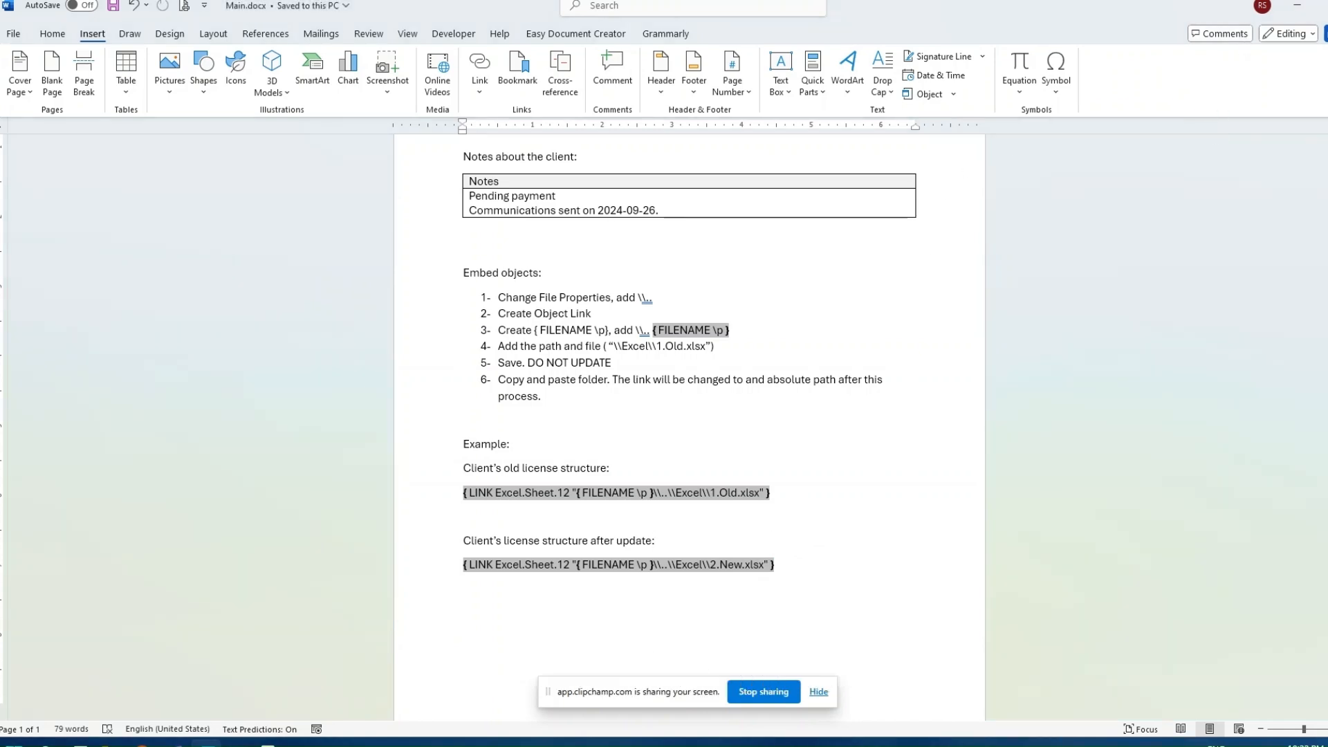
left_click(1327, 5)
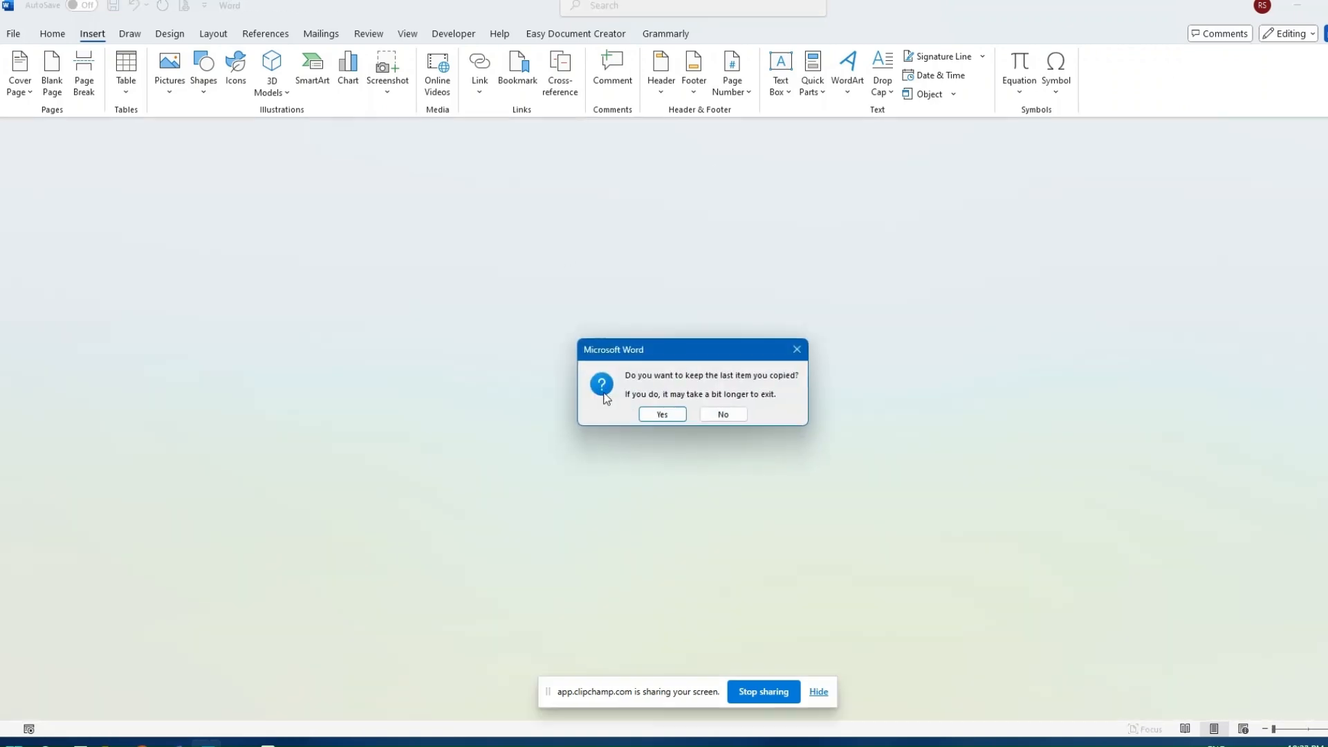
left_click(719, 413)
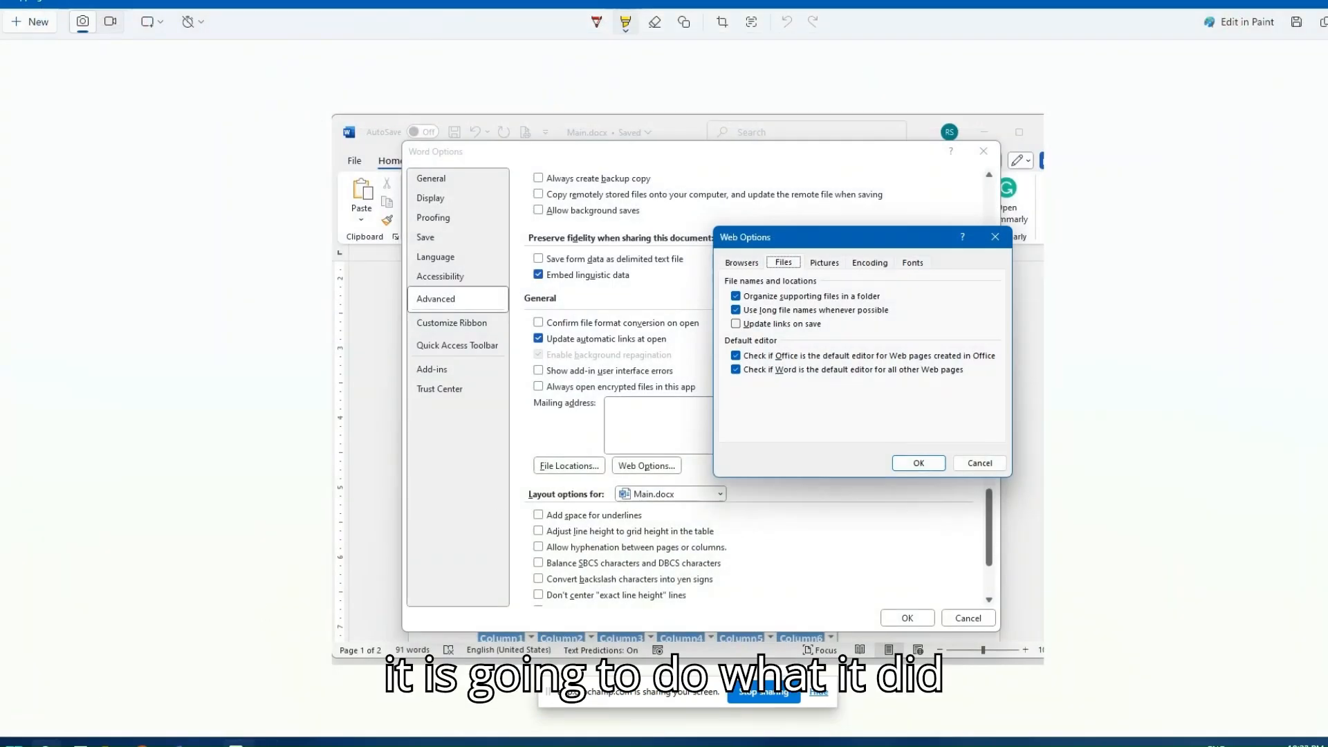
Reopen Main.docx from Template Folder and check the paths in its two LINK fields
mouse_move(109, 743)
left_click(109, 684)
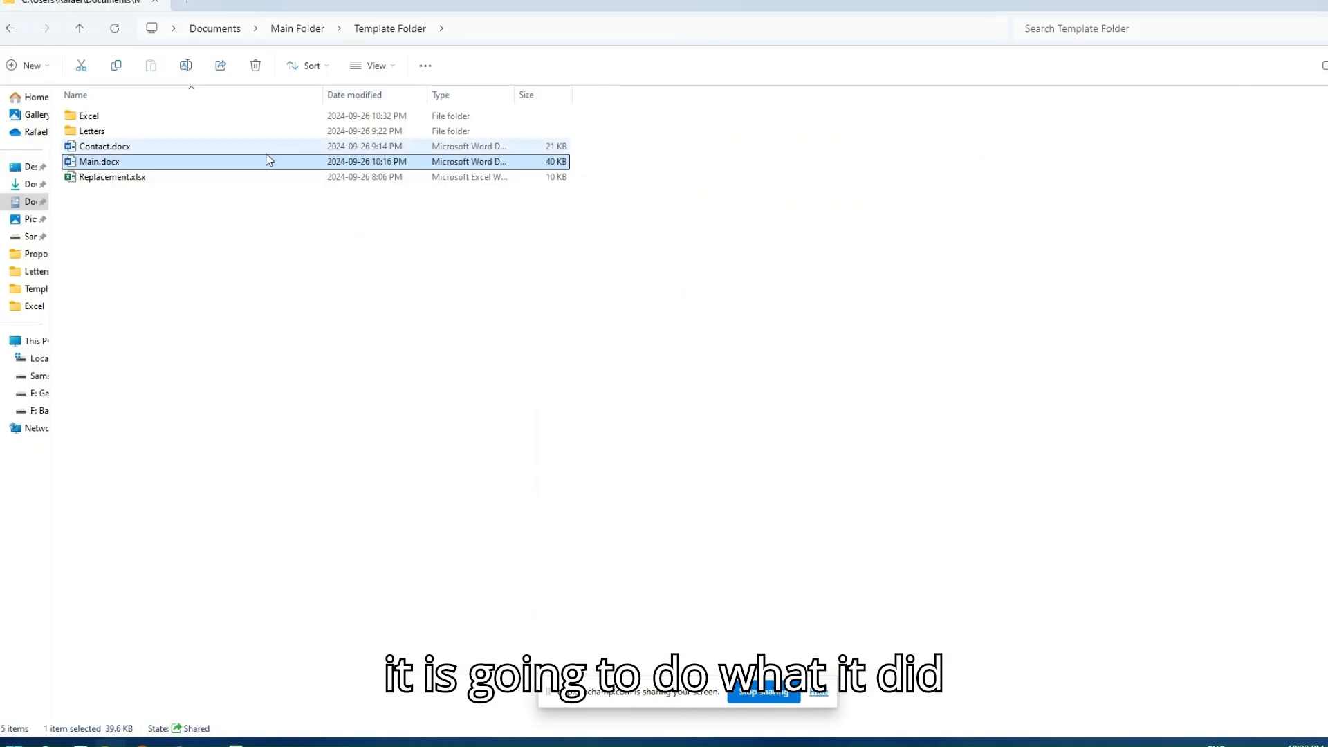
double_click(125, 164)
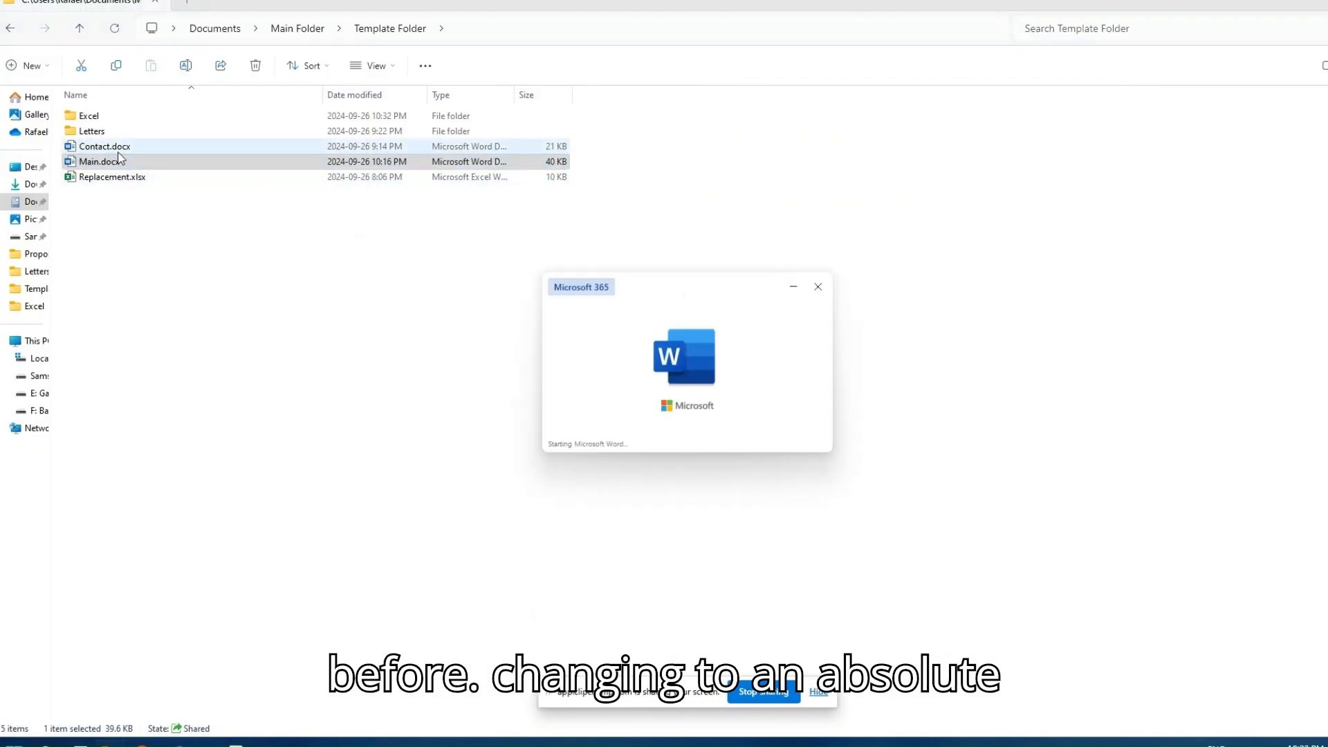
scroll(717, 277, "down", 5)
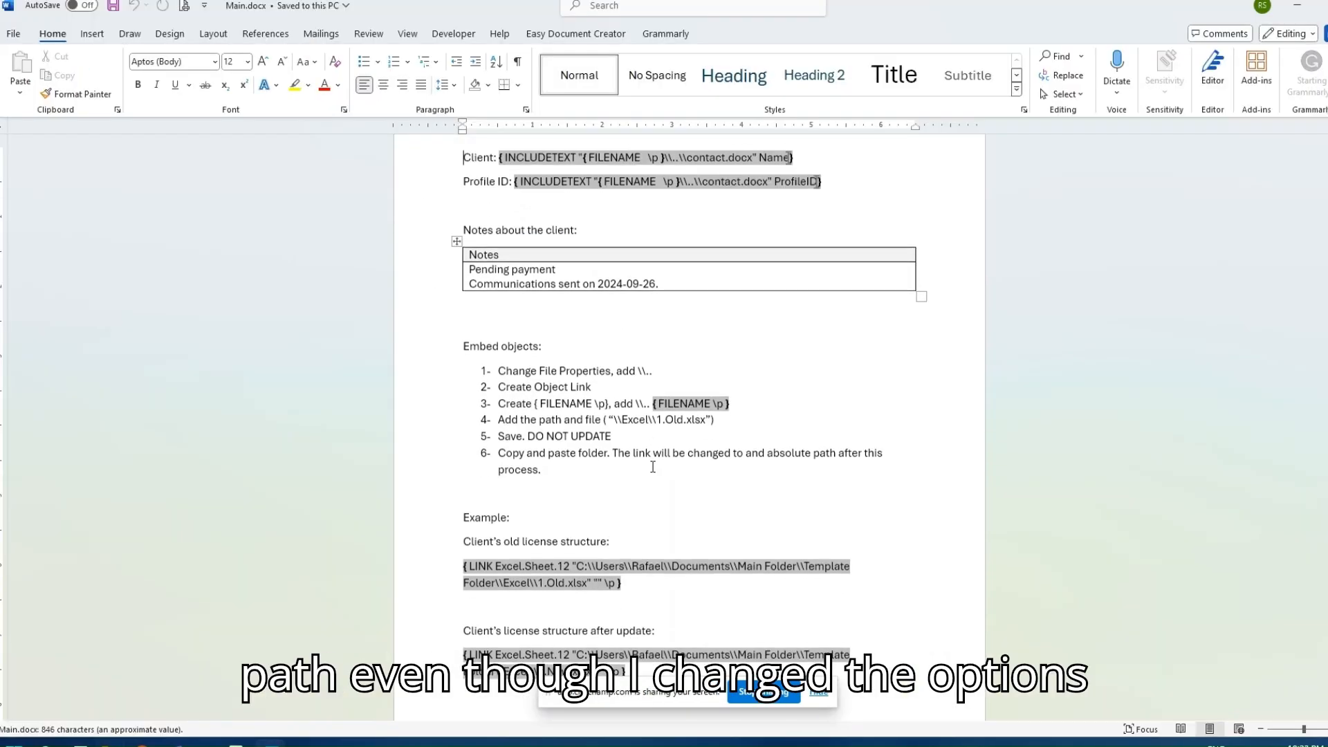
Try to replace the absolute folder path in the 1.Old.xlsx LINK field with a copy of the FILENAME \p field, undoing the paste
double_click(744, 266)
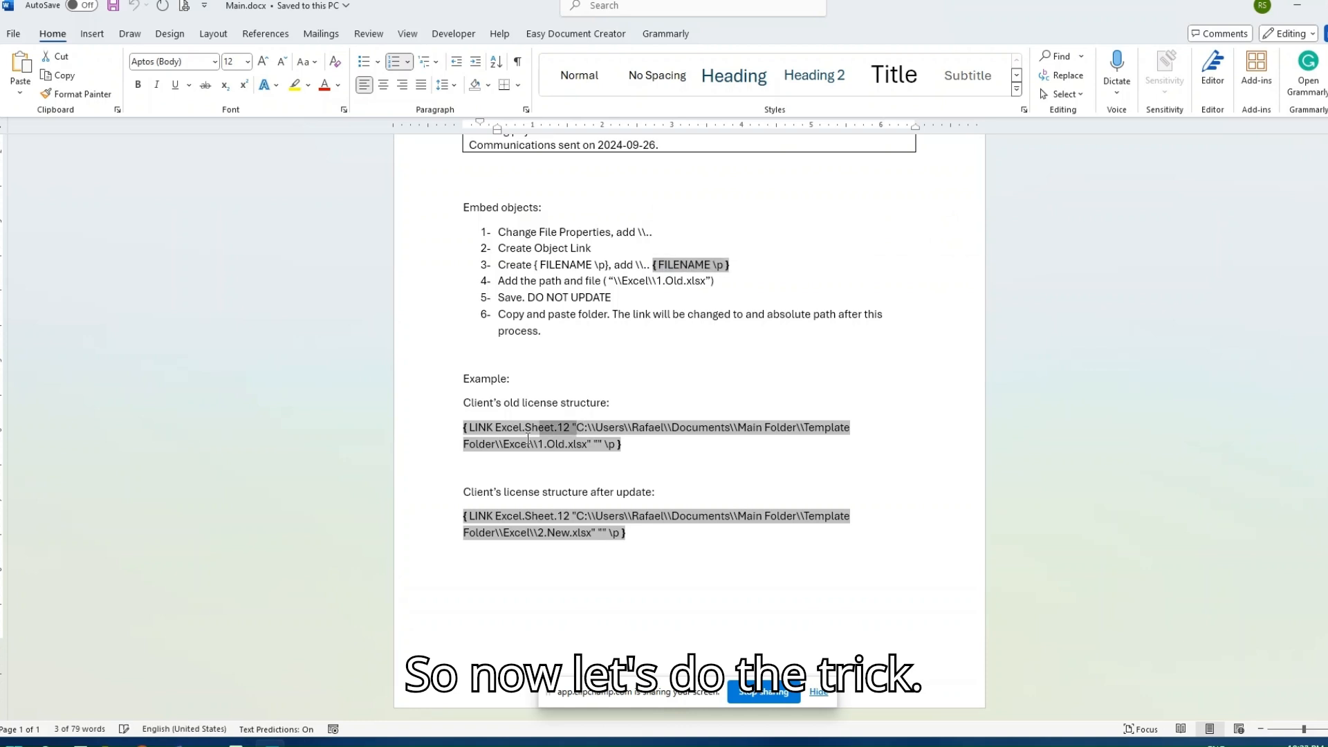
left_click_drag(580, 427, 495, 446)
type("{ FILENAME \\p }")
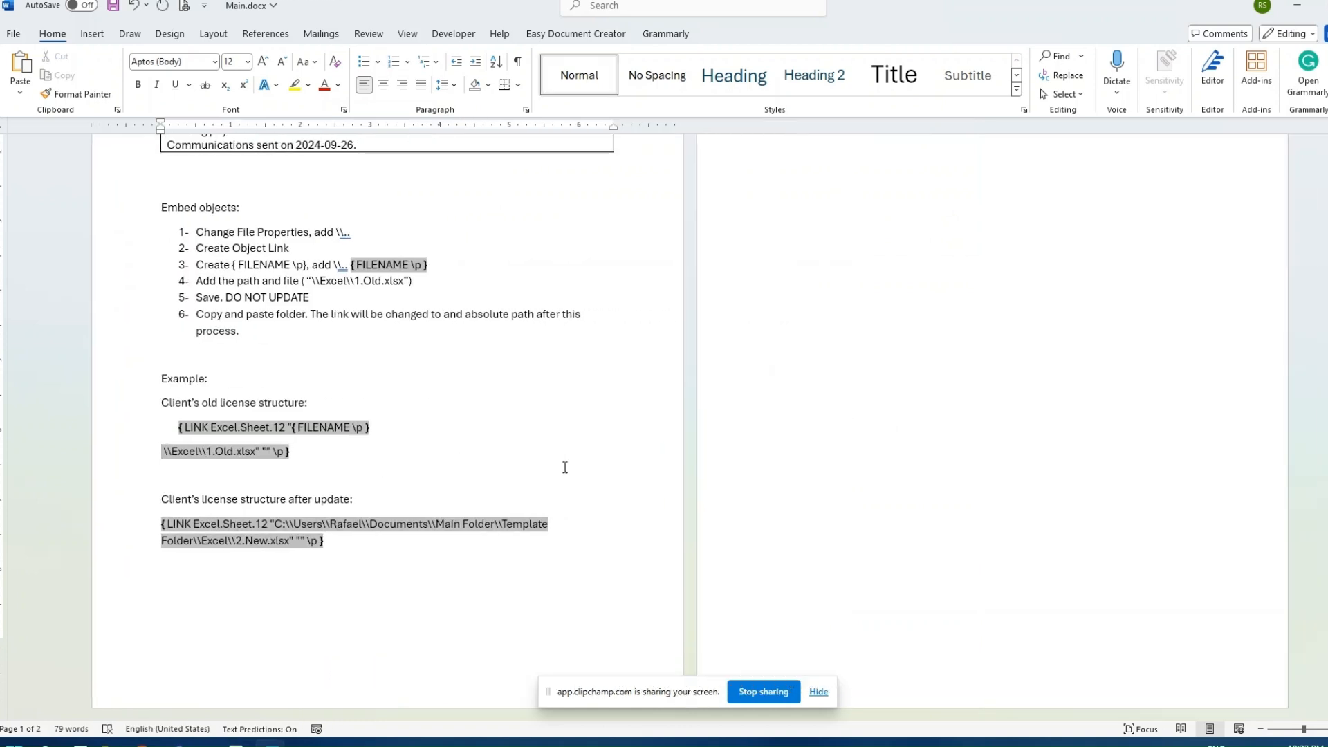
key("BackSpace")
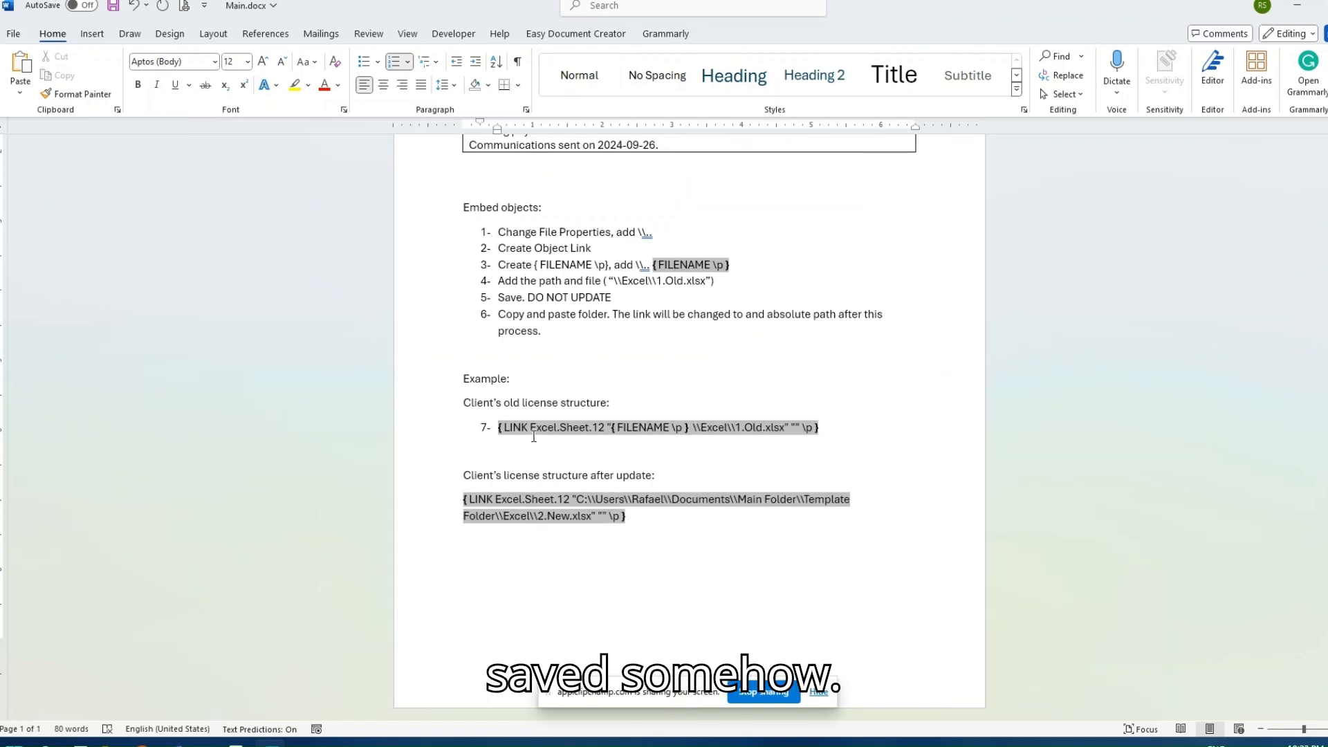
key("ctrl+z")
key("ctrl+z")
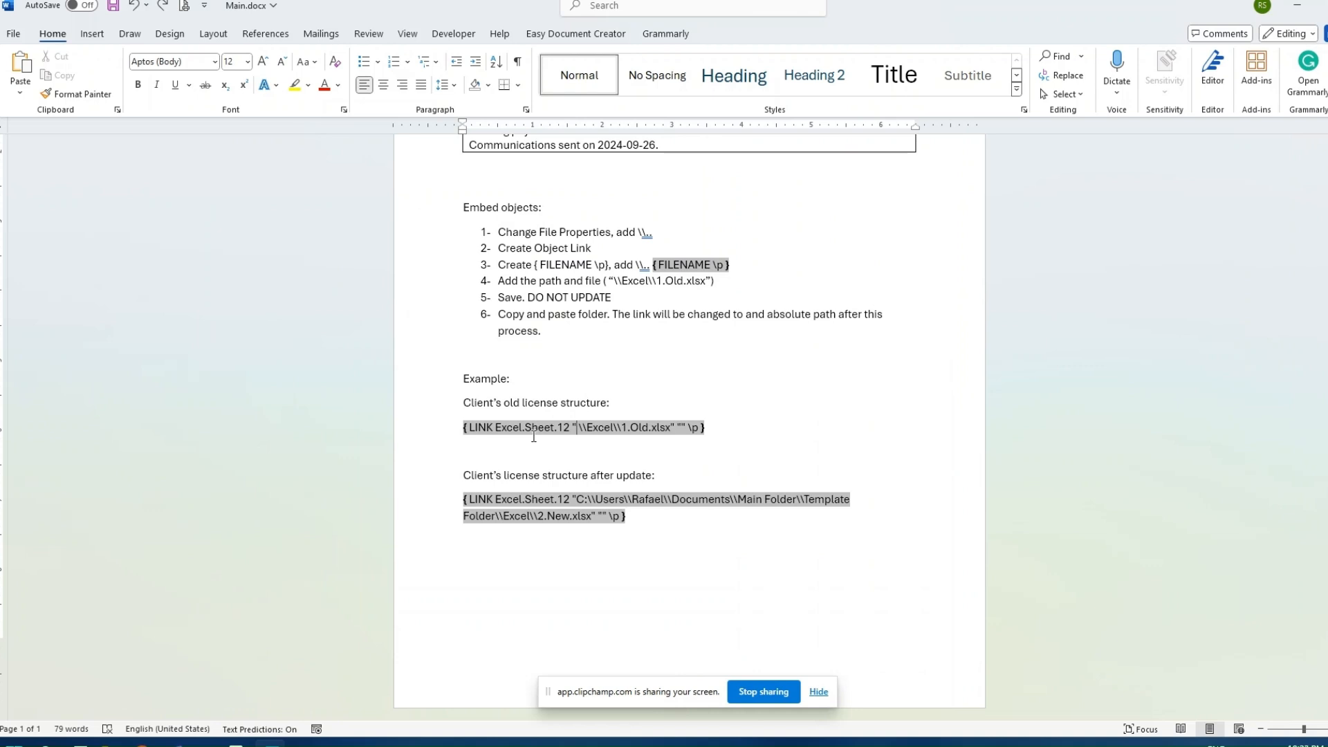
key("ctrl+z")
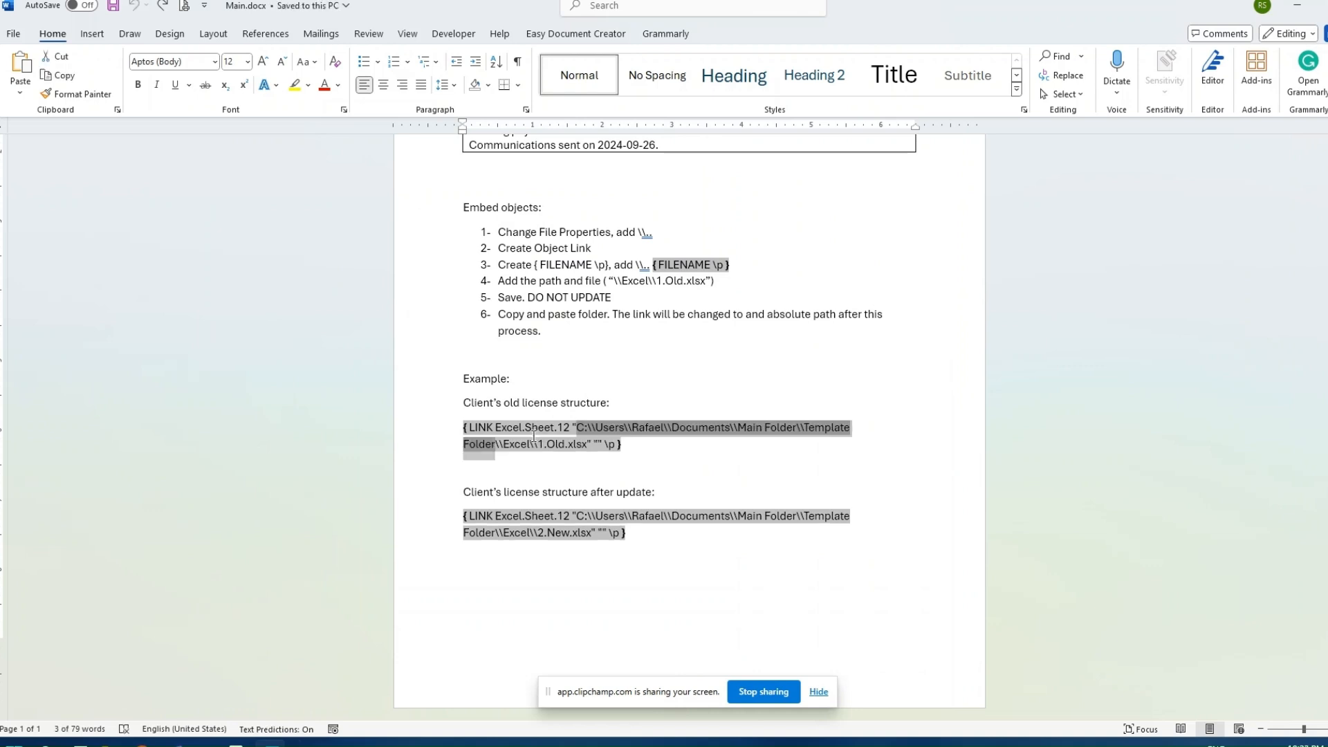
Replace the absolute folder path before \\Excel\\1.Old.xlsx with the FILENAME \p field followed by \\.., and remove the pasted list numbering
key("BackSpace")
type("{ FILENAME \\p }")
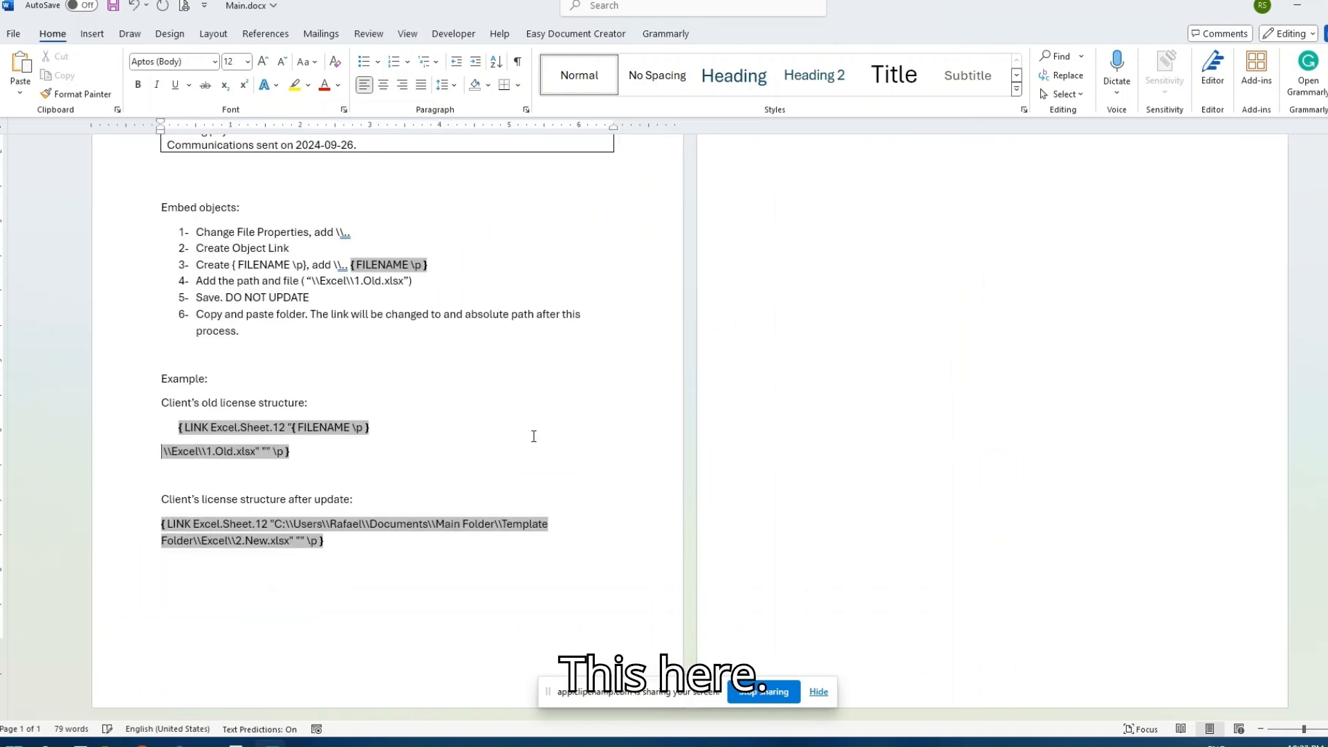
key("BackSpace")
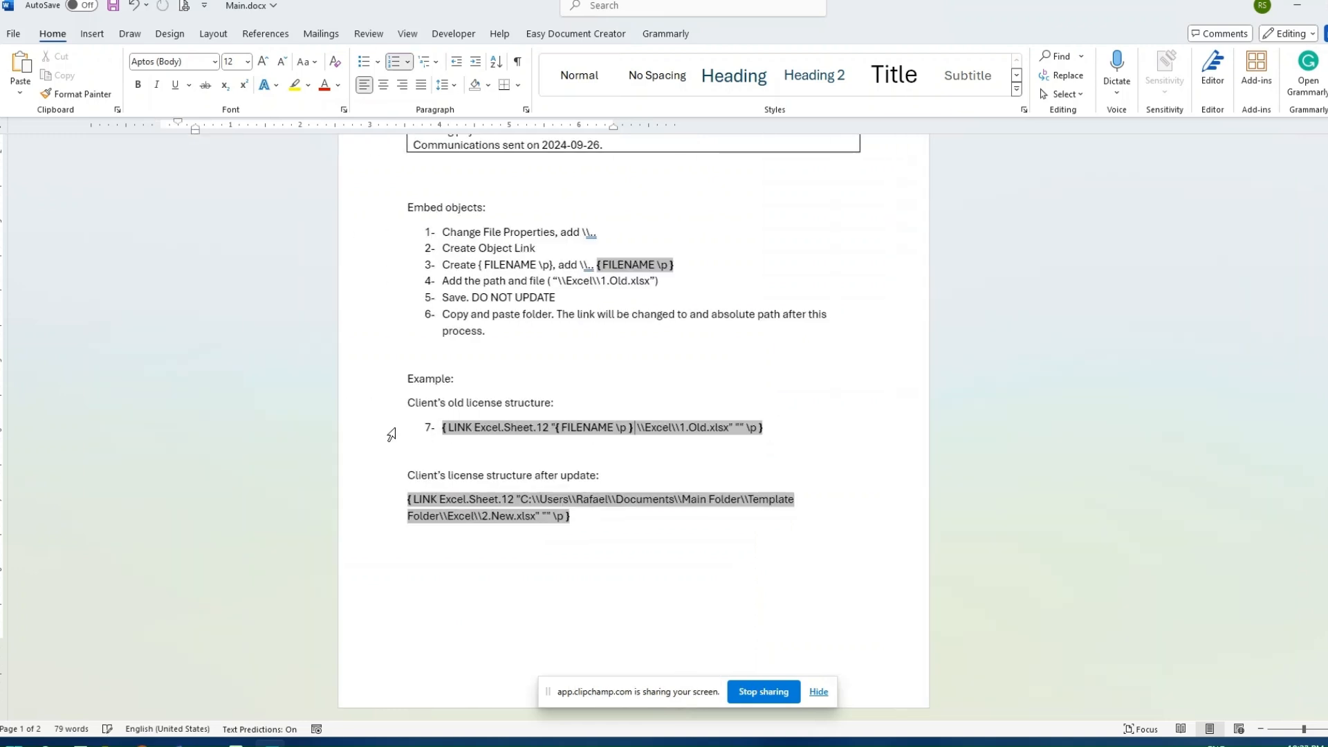
key("Delete")
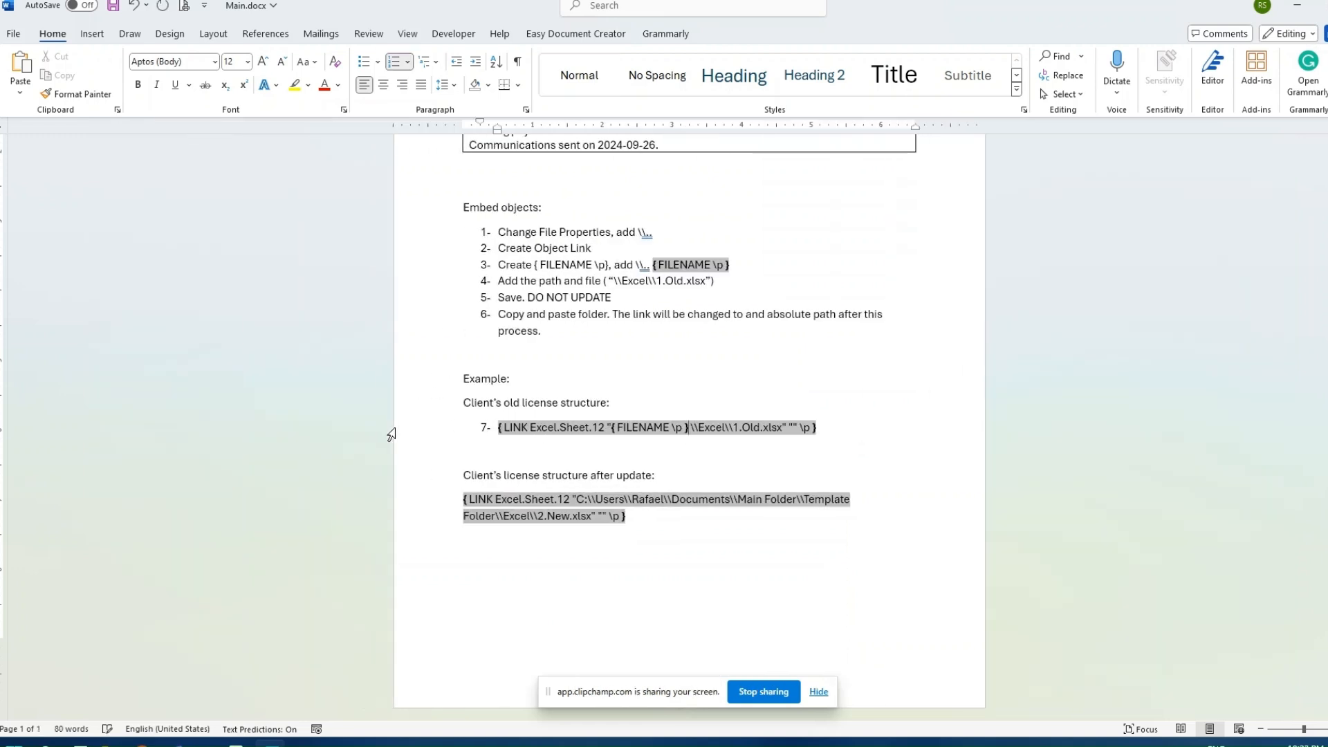
type("\\.. \\\\")
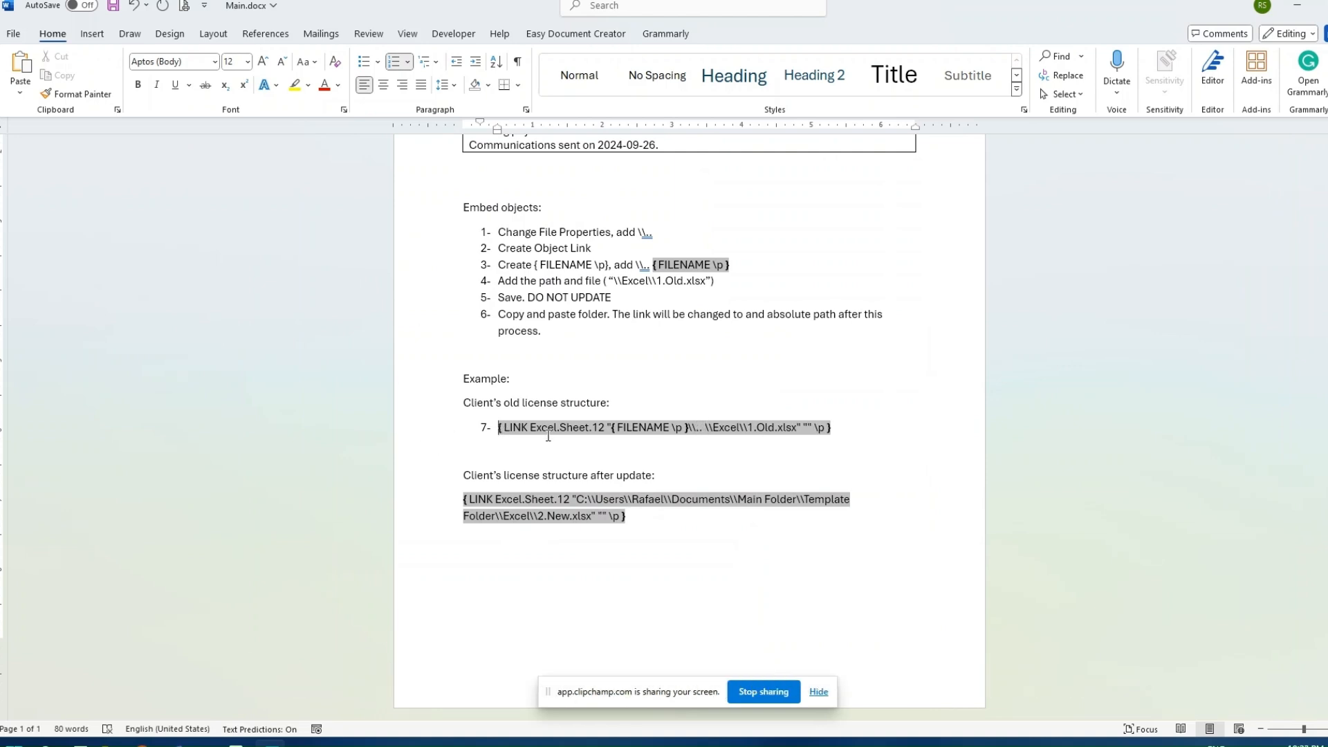
key("BackSpace")
key("BackSpace")
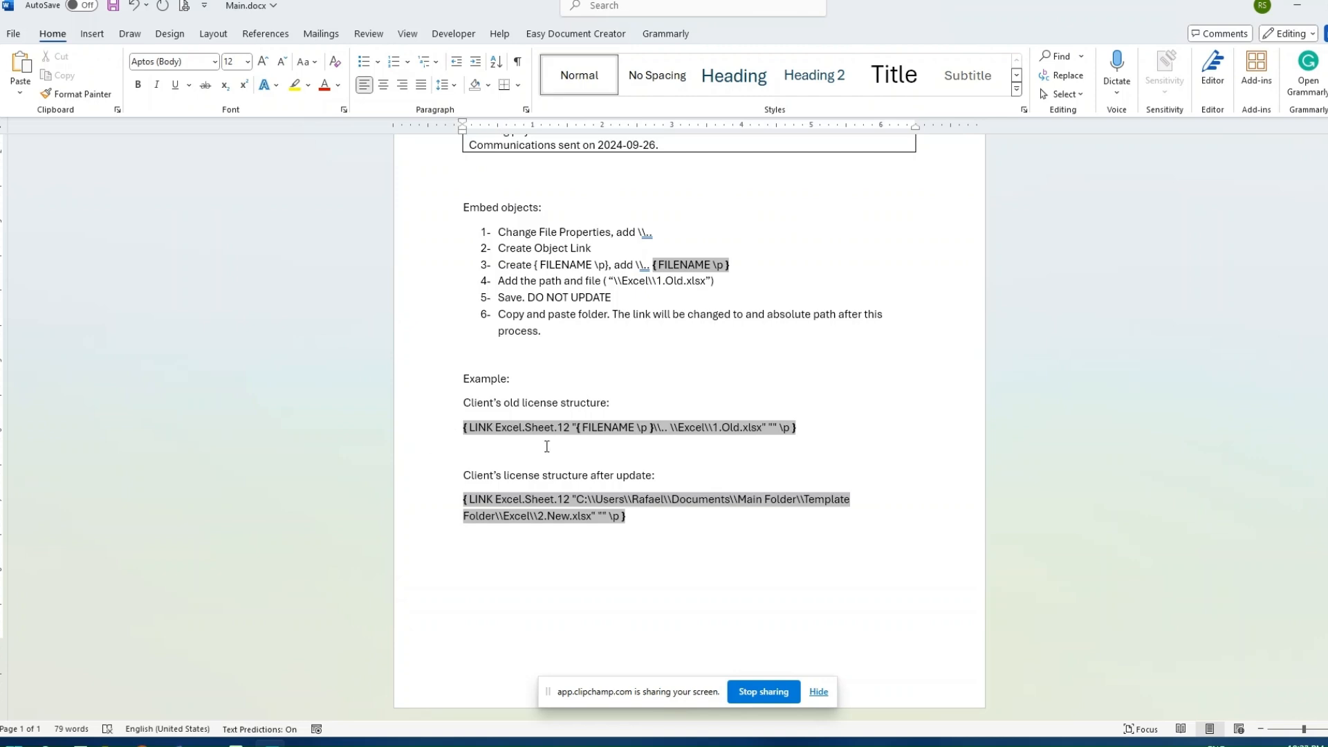
Replace the absolute folder path before \\Excel\\2.New.xlsx with the FILENAME \p field followed by \\.., and save Main.docx
left_click_drag(577, 501, 551, 534)
type("{ FILENAME \\p }")
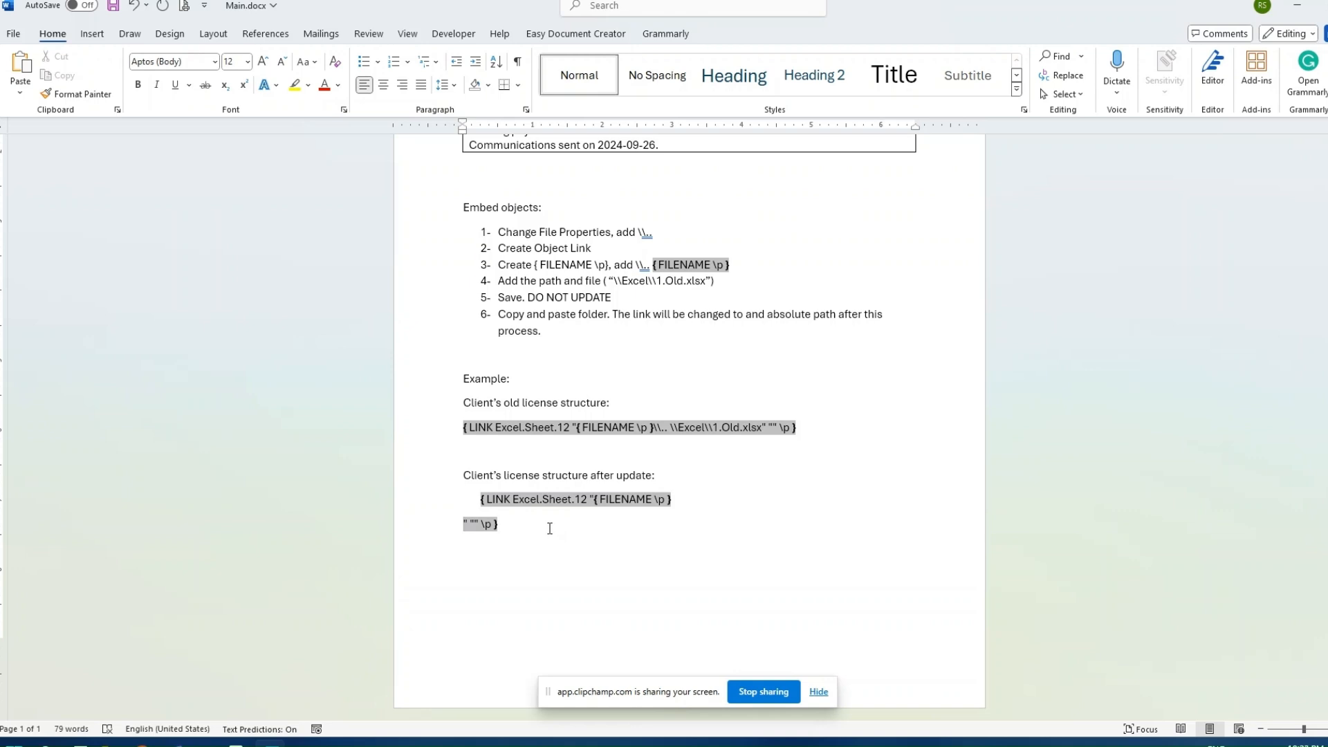
left_click(687, 504)
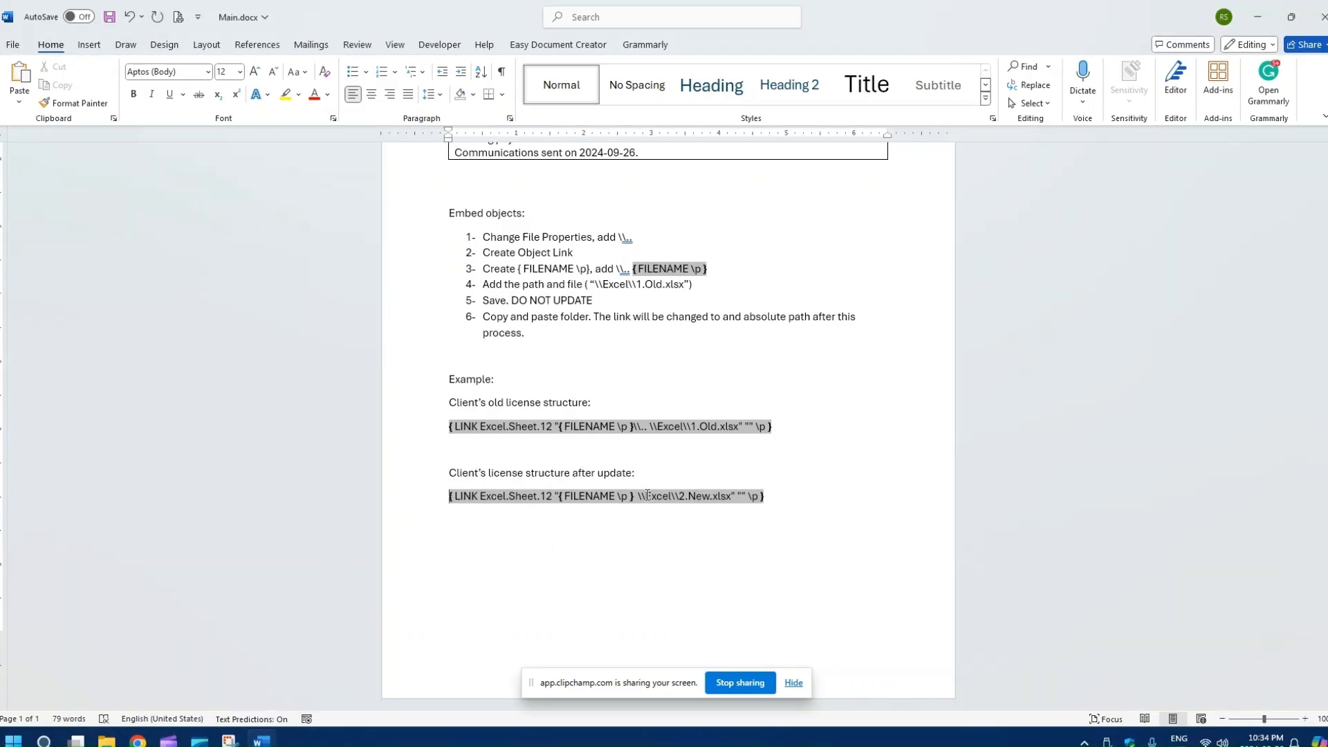
key("BackSpace")
type("\\\\..")
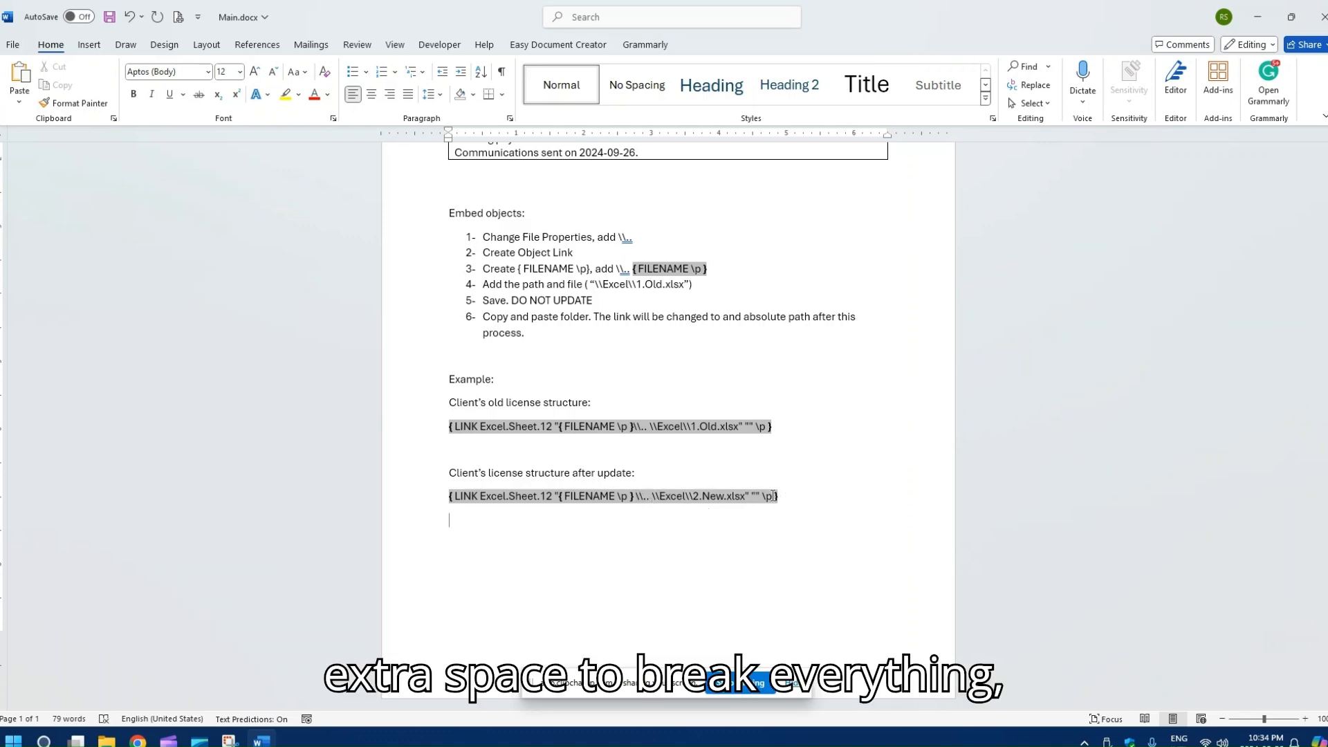
key("ctrl+s")
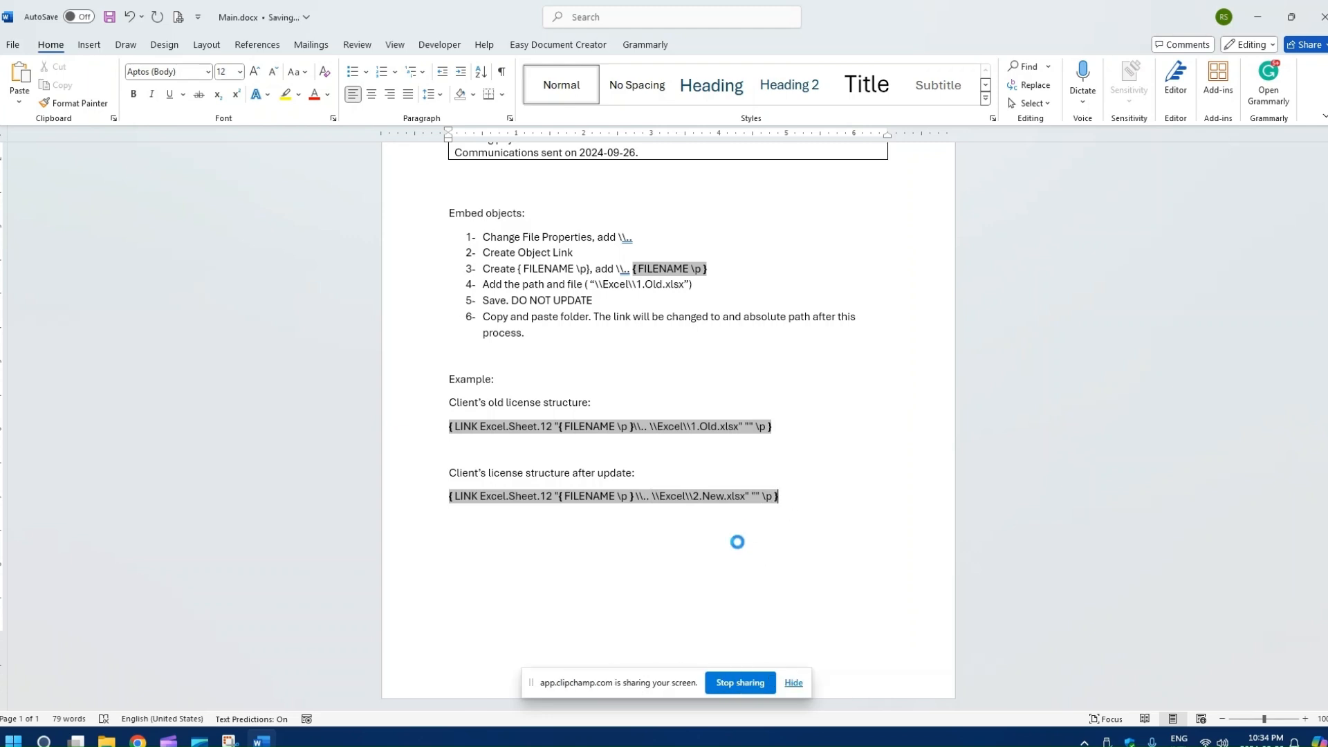
Display the field results to view both linked tables, and return to the field codes
left_click(707, 474)
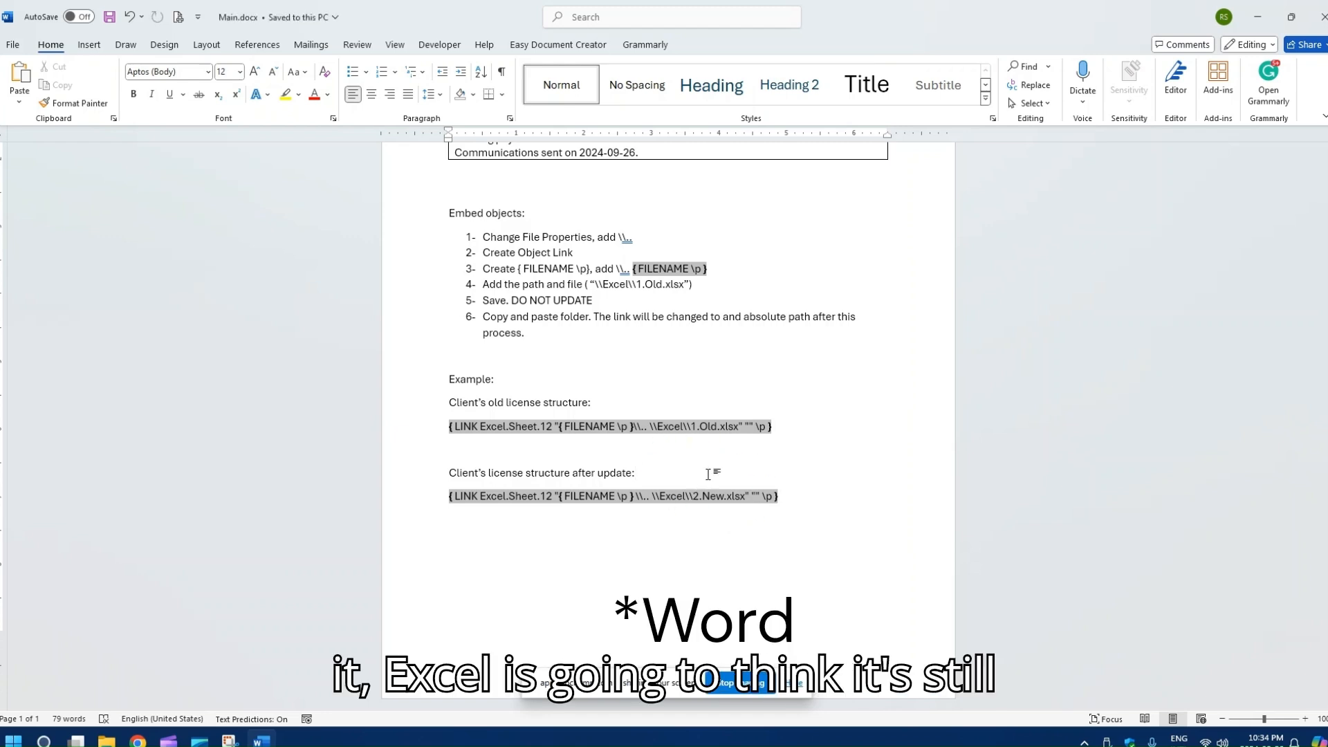
key("alt+F9")
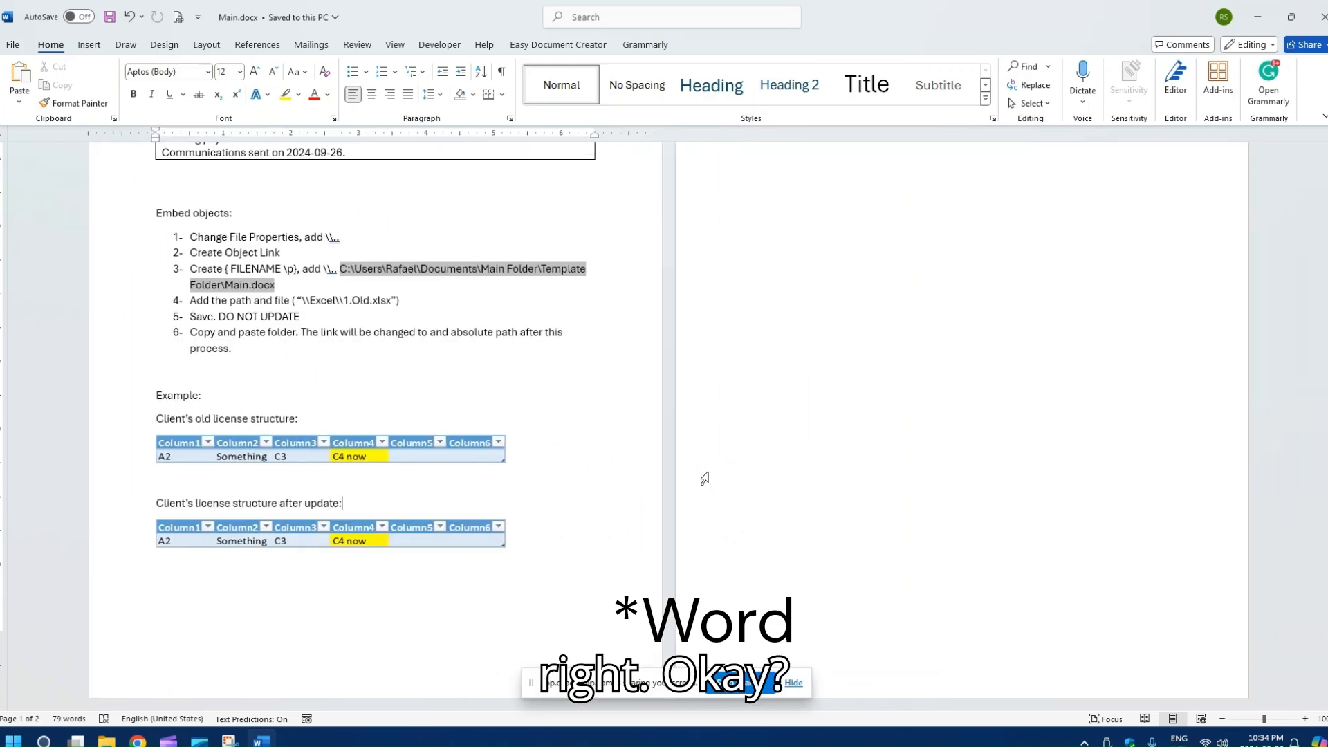
key("alt+F9")
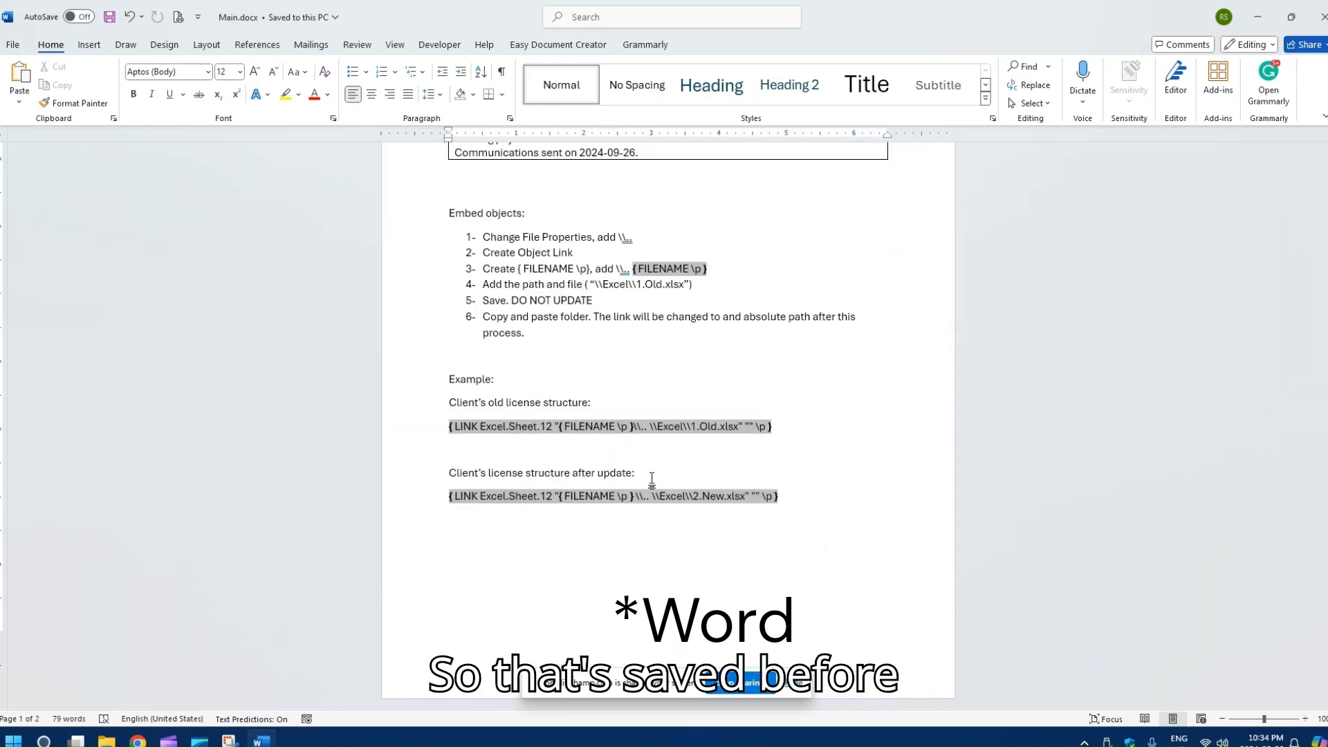
Update all fields in the whole document and check the two LINK fields
scroll(738, 359, "up", 4)
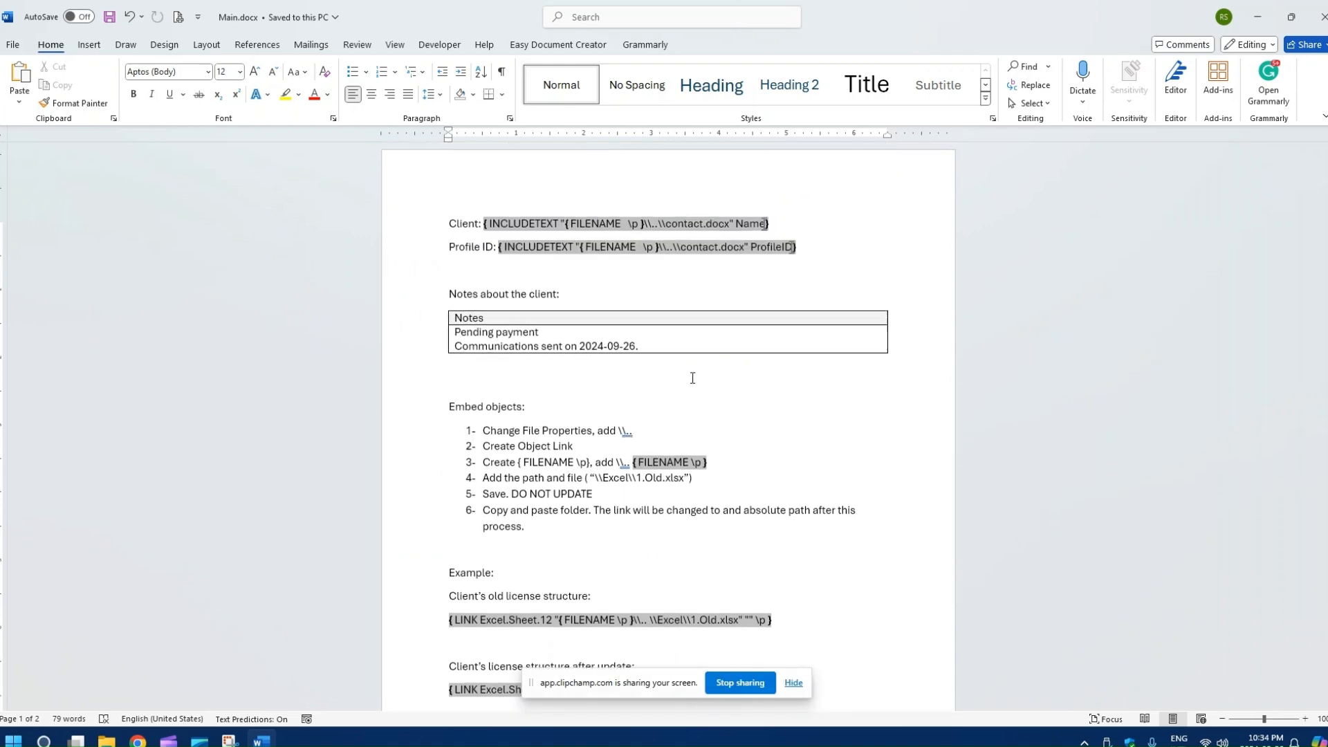
right_click(568, 232)
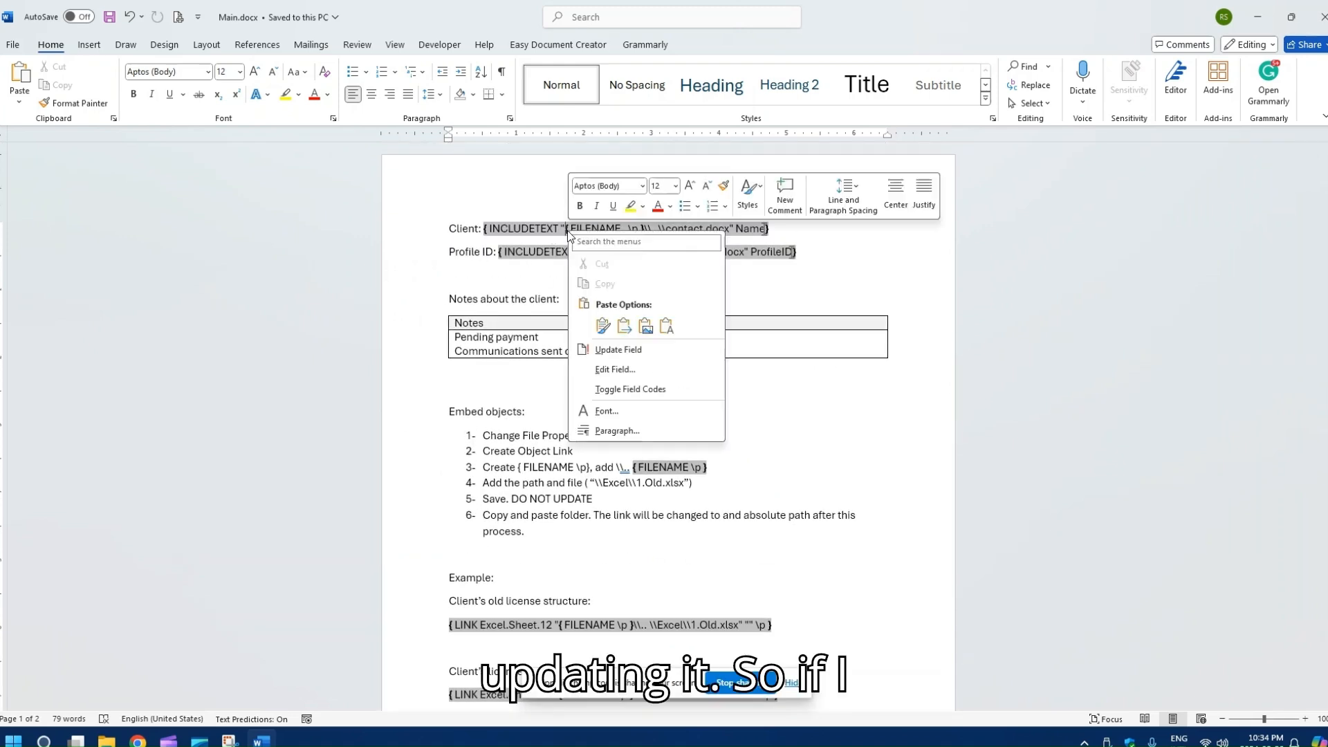
key("Escape")
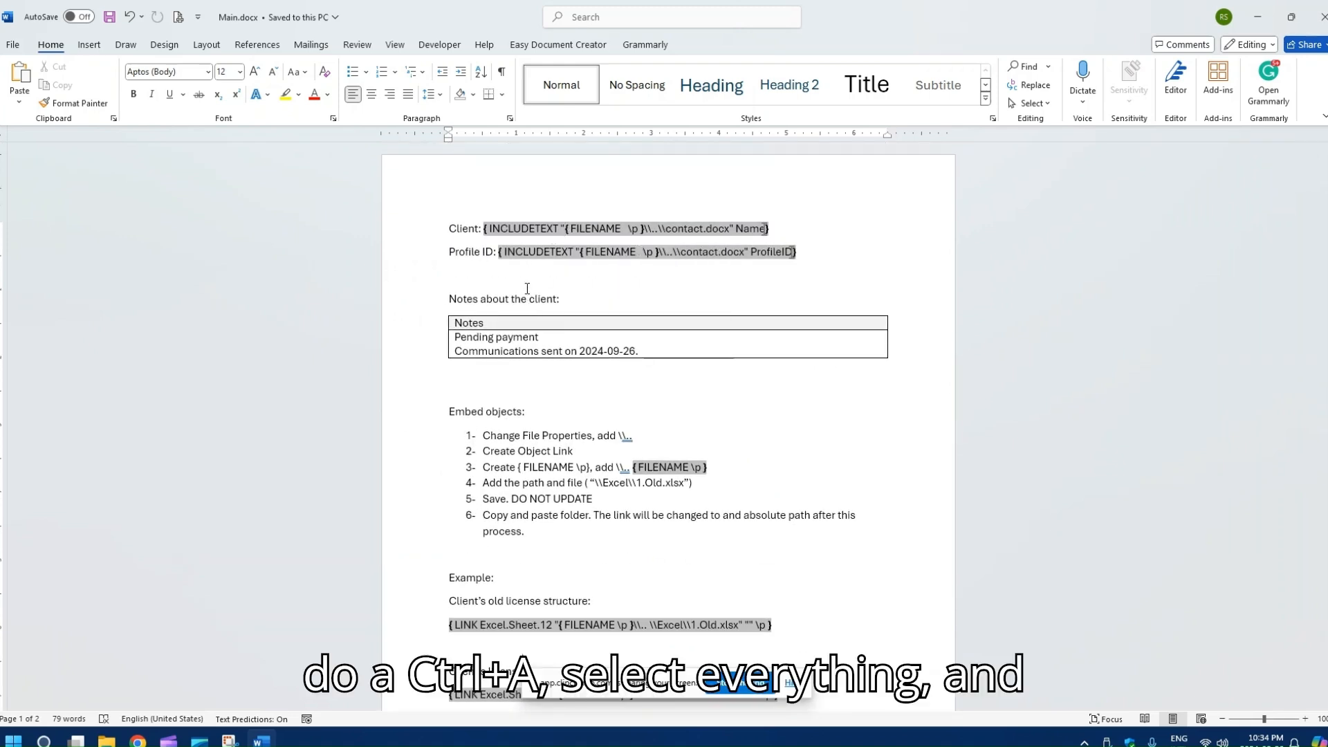
key("ctrl+a")
right_click(592, 231)
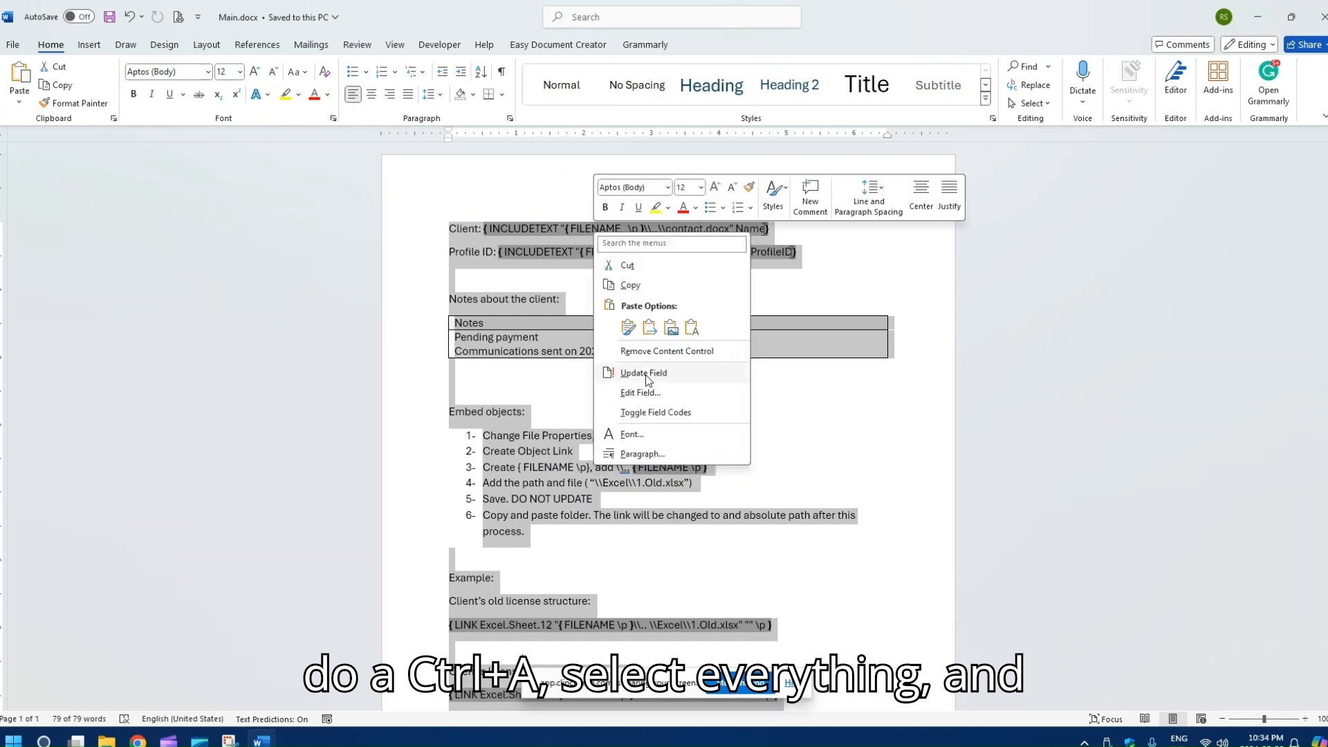
left_click(646, 373)
left_click(705, 417)
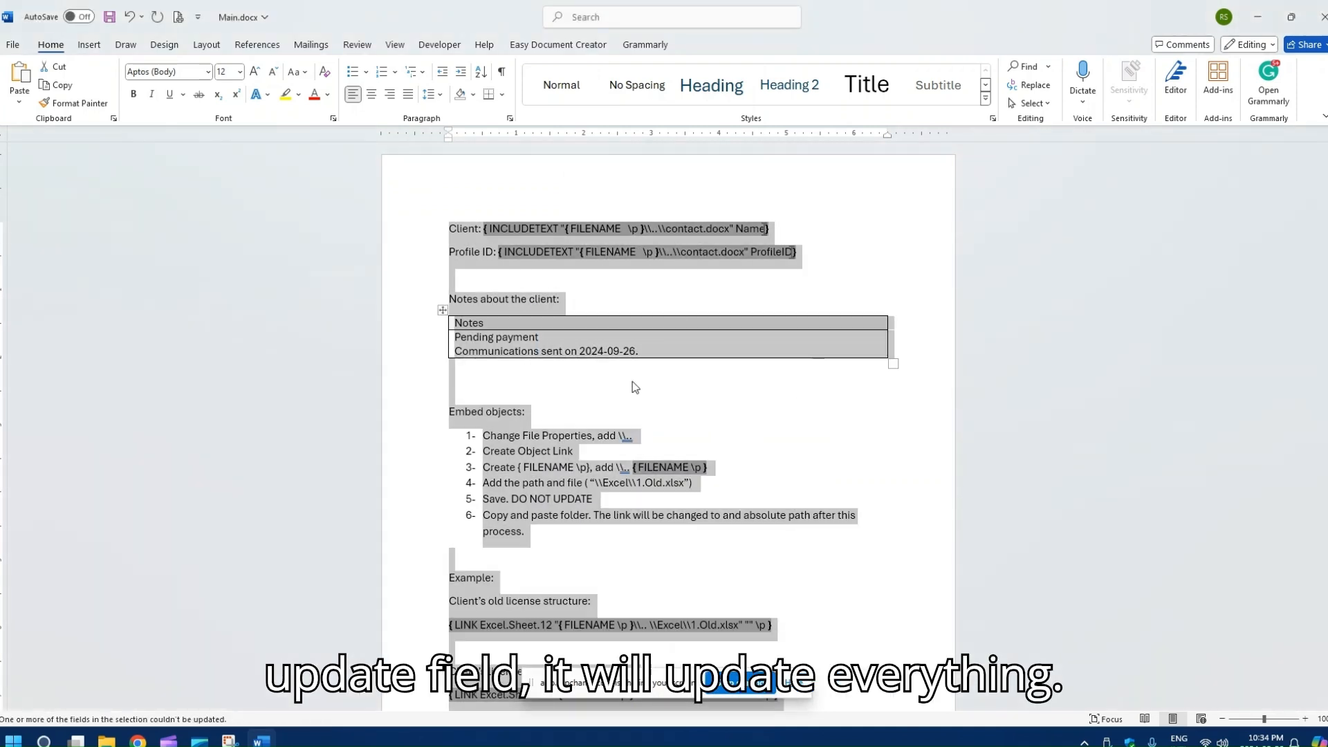
scroll(714, 442, "down", 3)
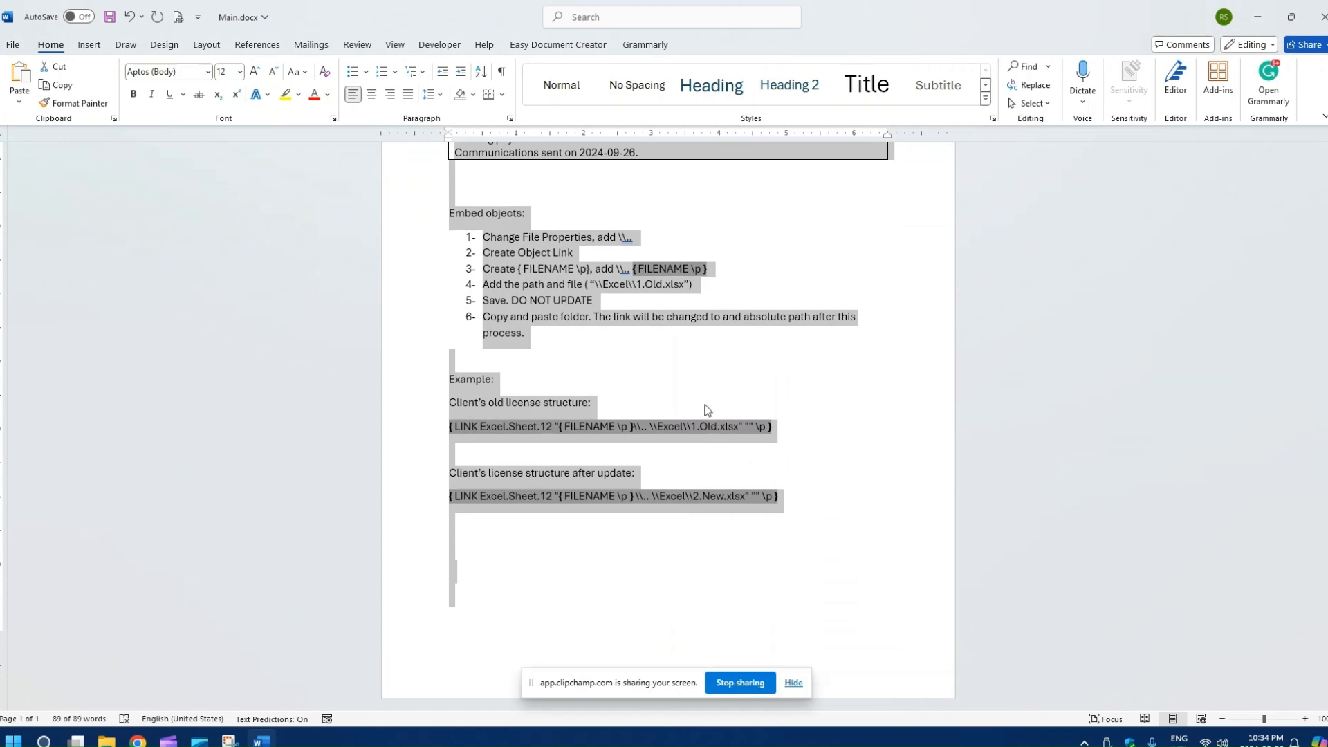
Display the results of both Excel LINK fields and compare them with their field codes
left_click(675, 380)
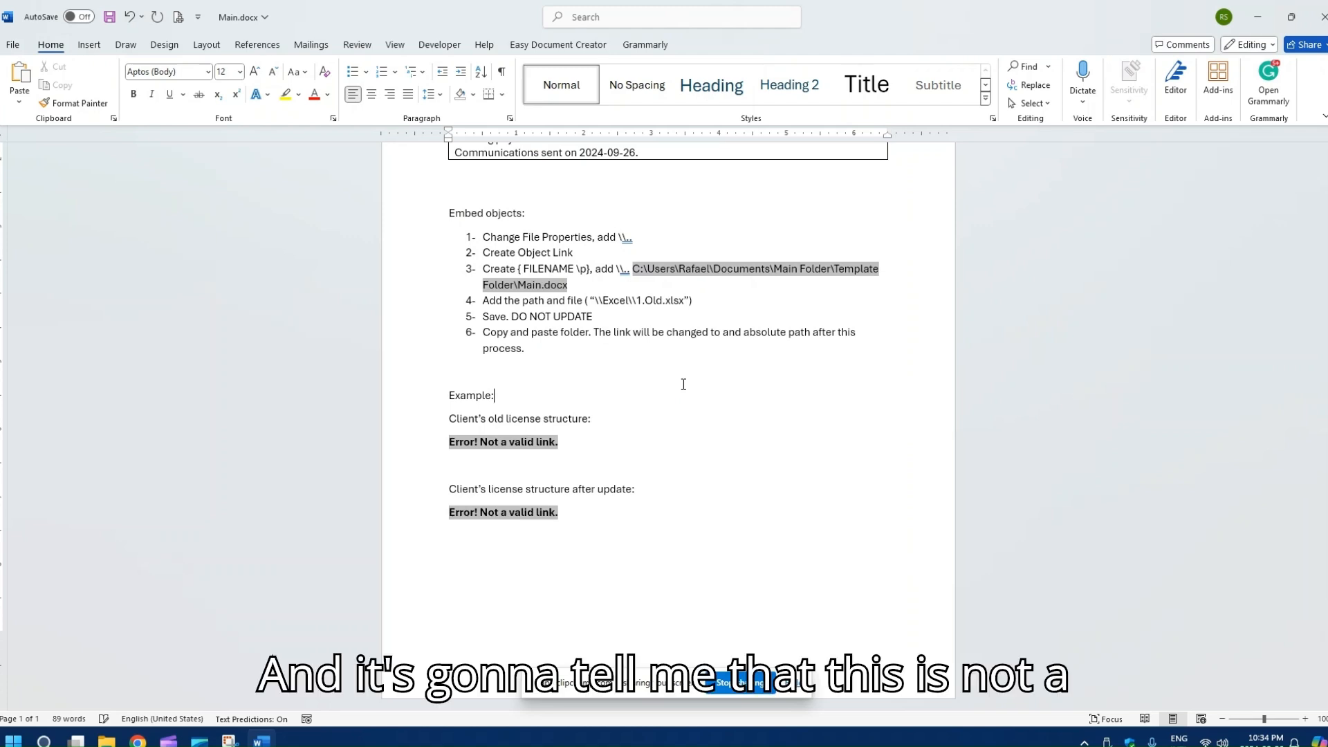
left_click(583, 455)
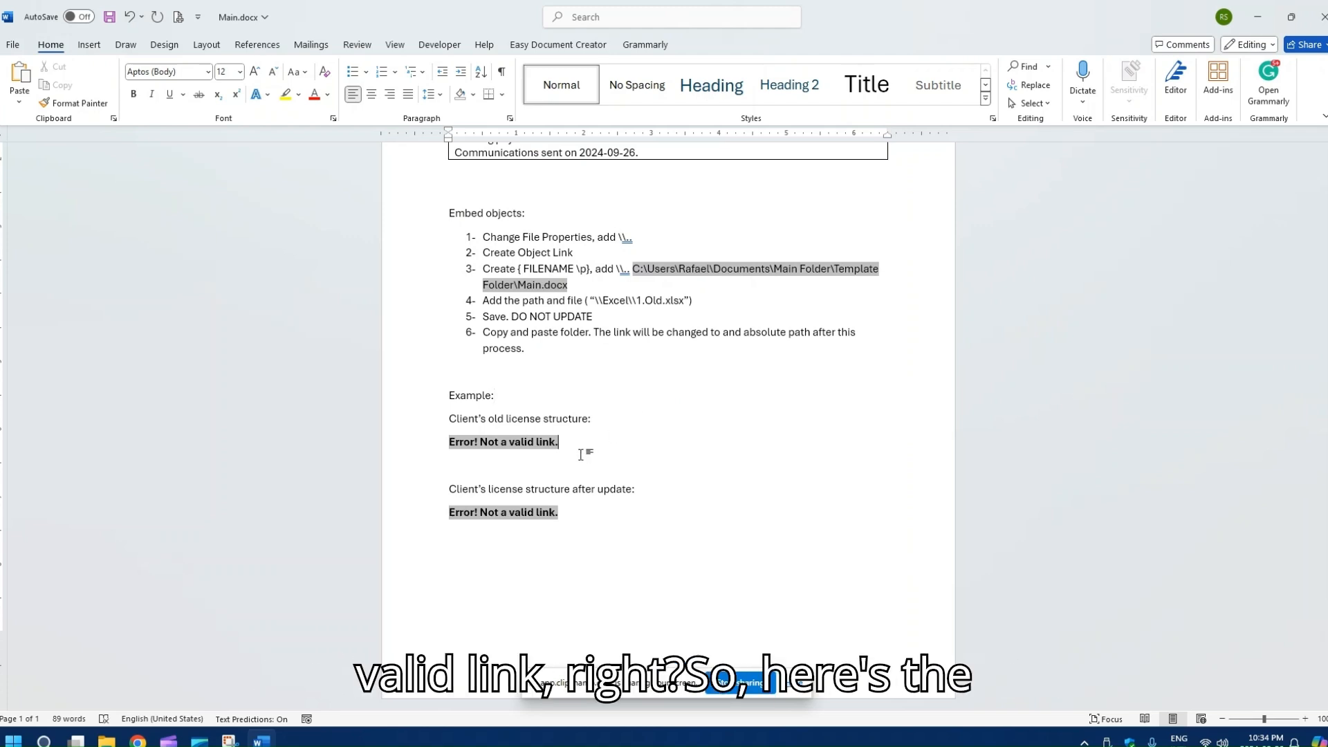
key("ctrl")
key("alt+F9")
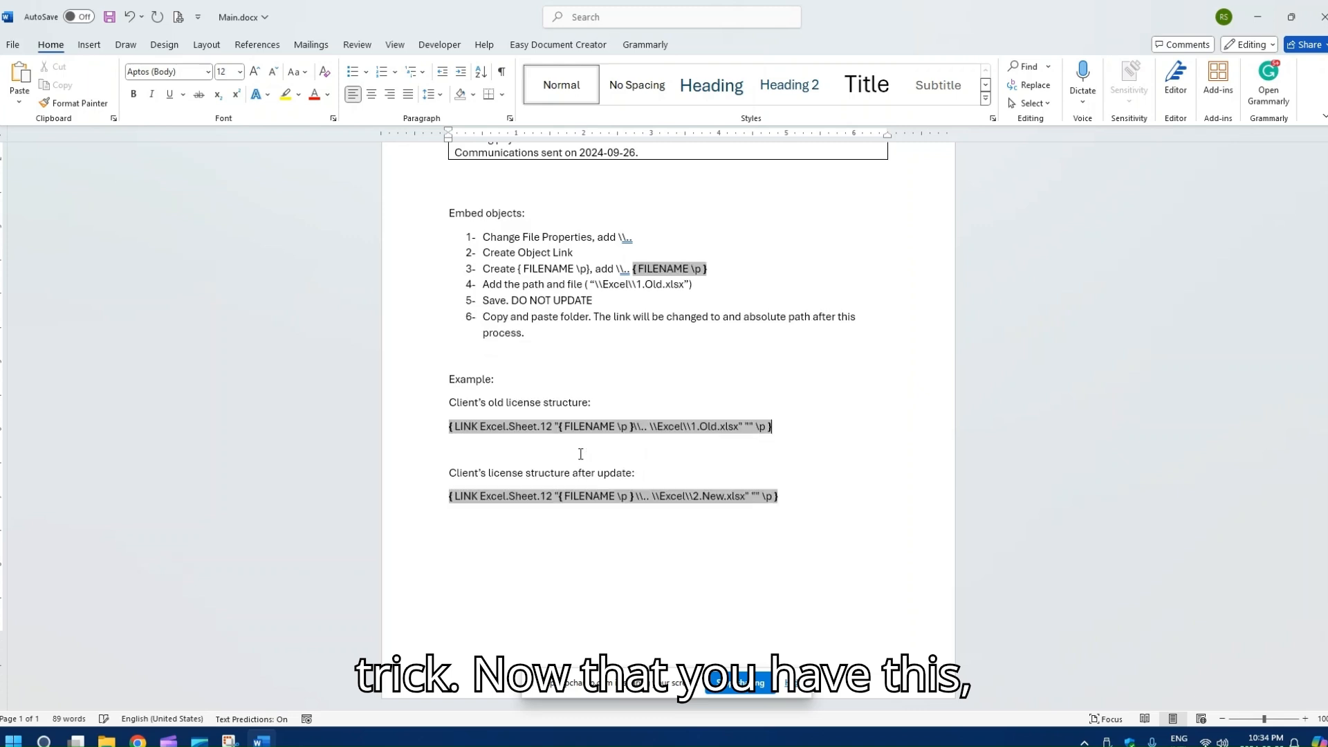
key("alt+F9")
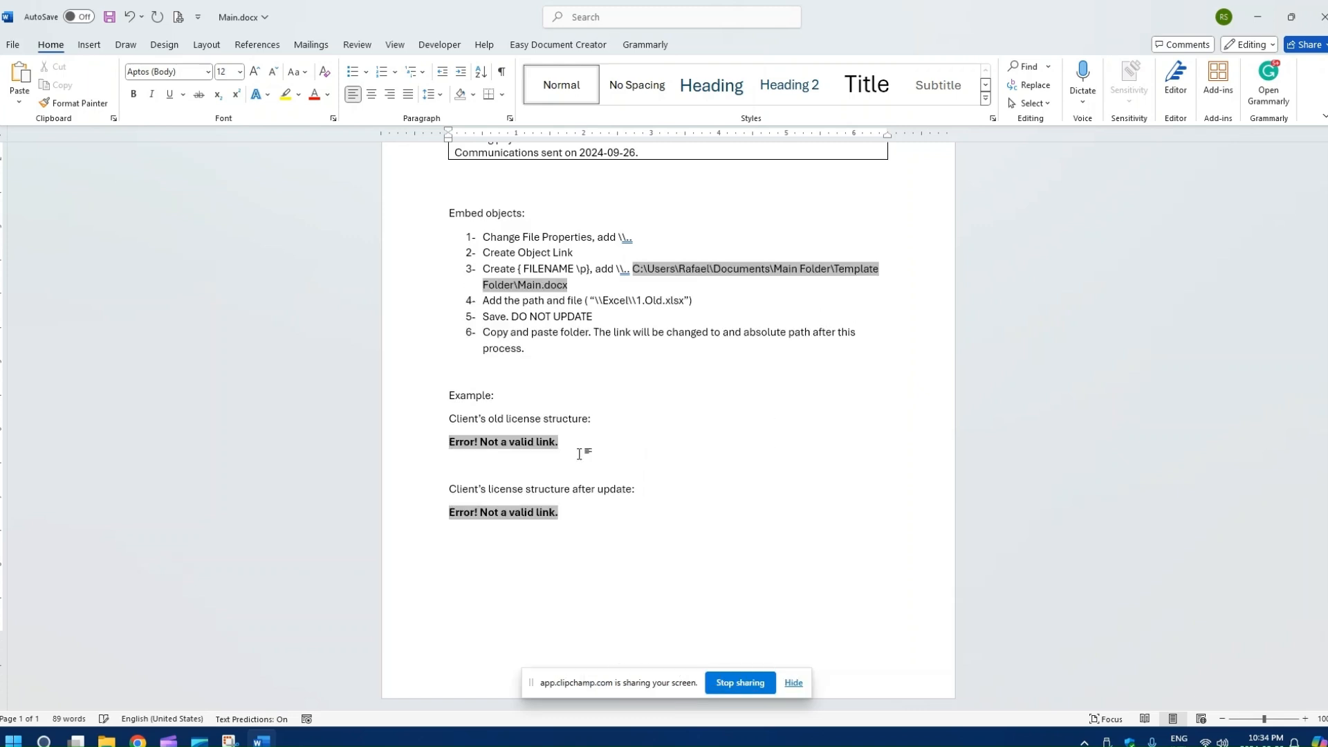
Remove the space between \\.. and \\Excel in the LINK fields for 1.Old.xlsx and 2.New.xlsx, and save Main.docx
key("alt+F9")
left_click(652, 426)
key("BackSpace")
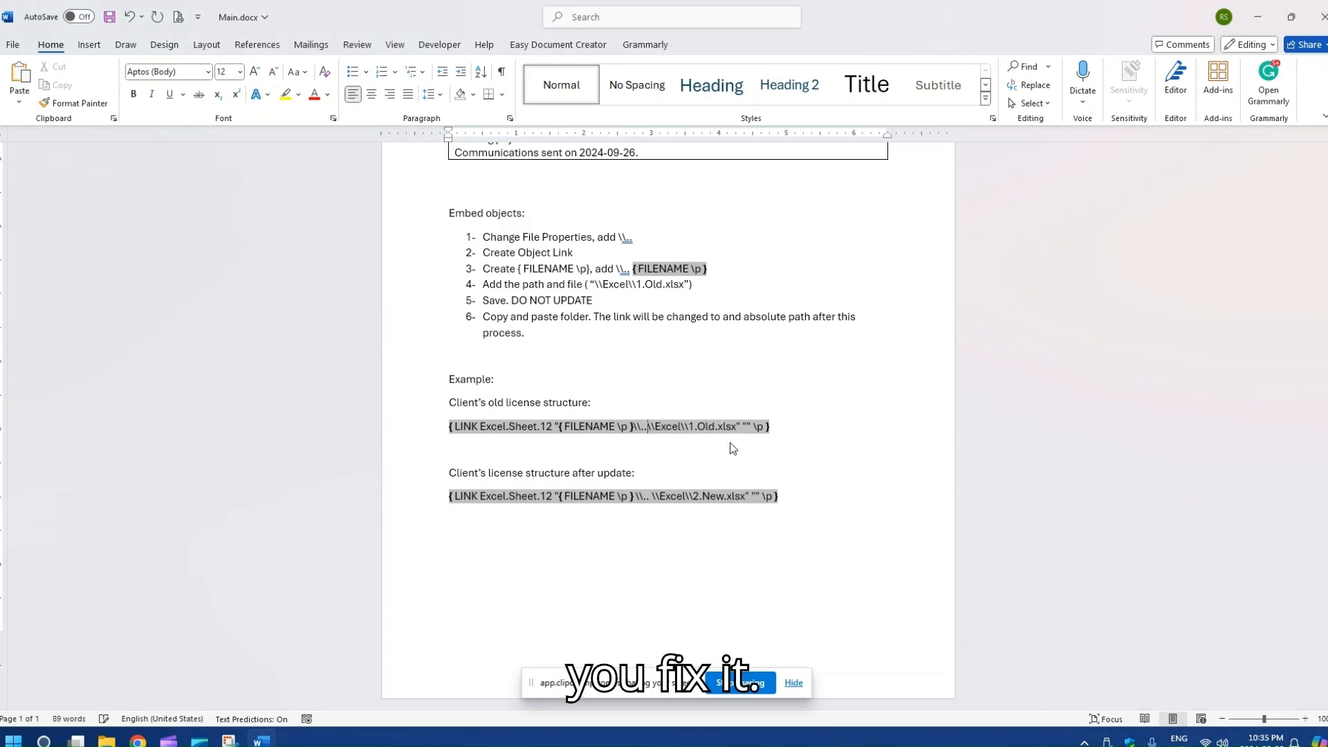
key("Down")
key("Down")
key("BackSpace")
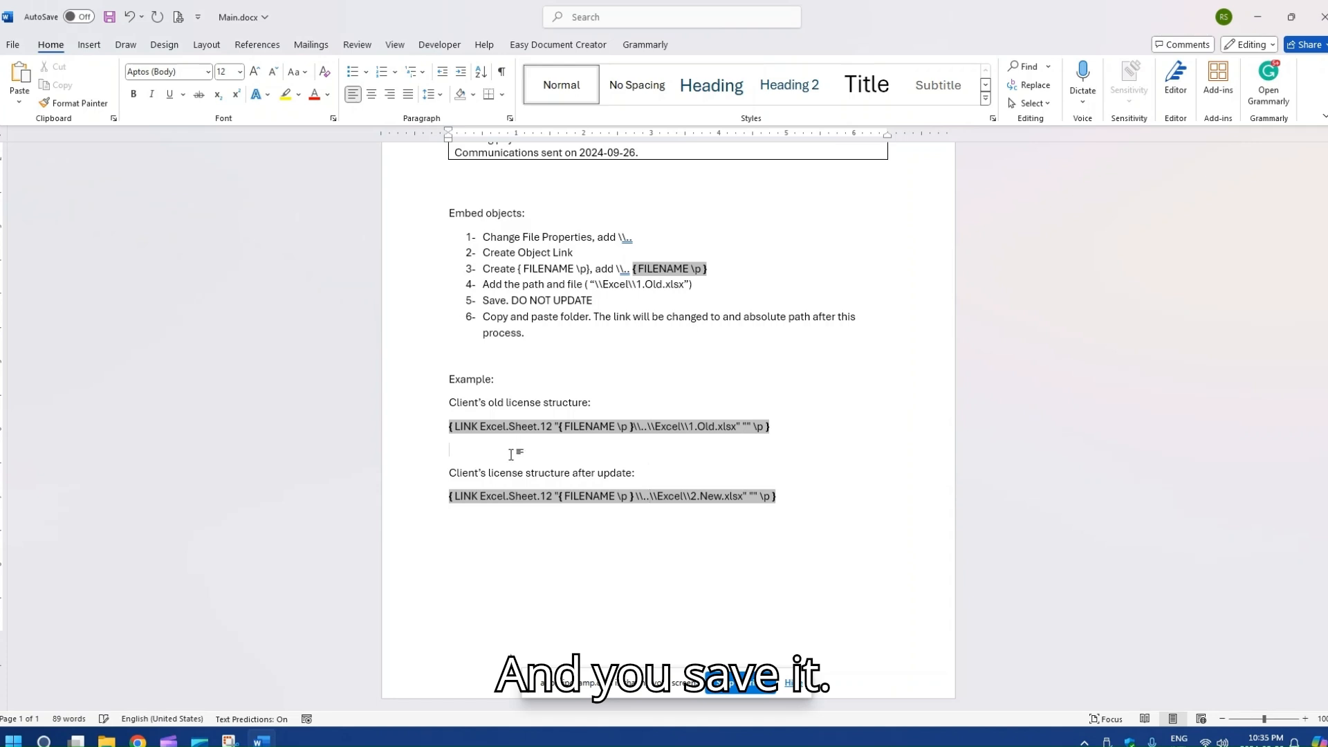
key("ctrl+s")
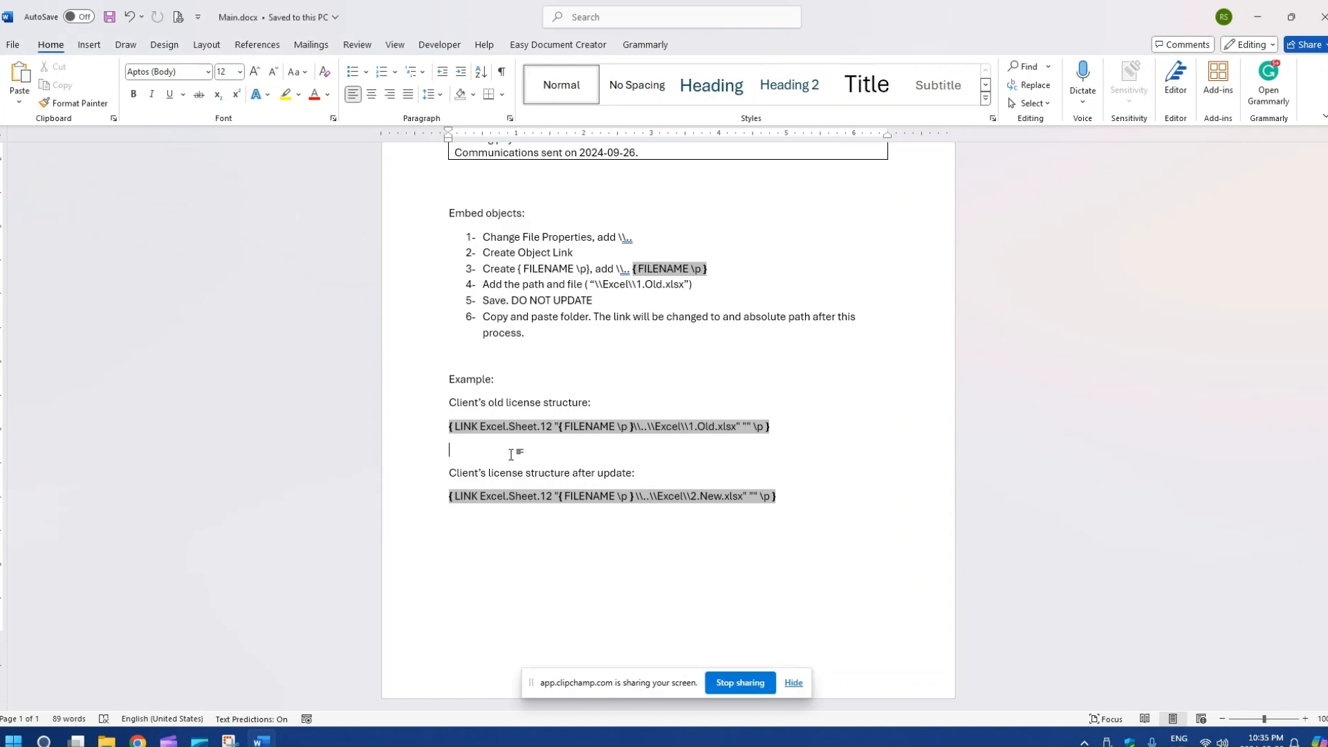
Close Main.docx without updating its fields, and copy Template Folder into the Main - Clients in progress folder
key("alt+F9")
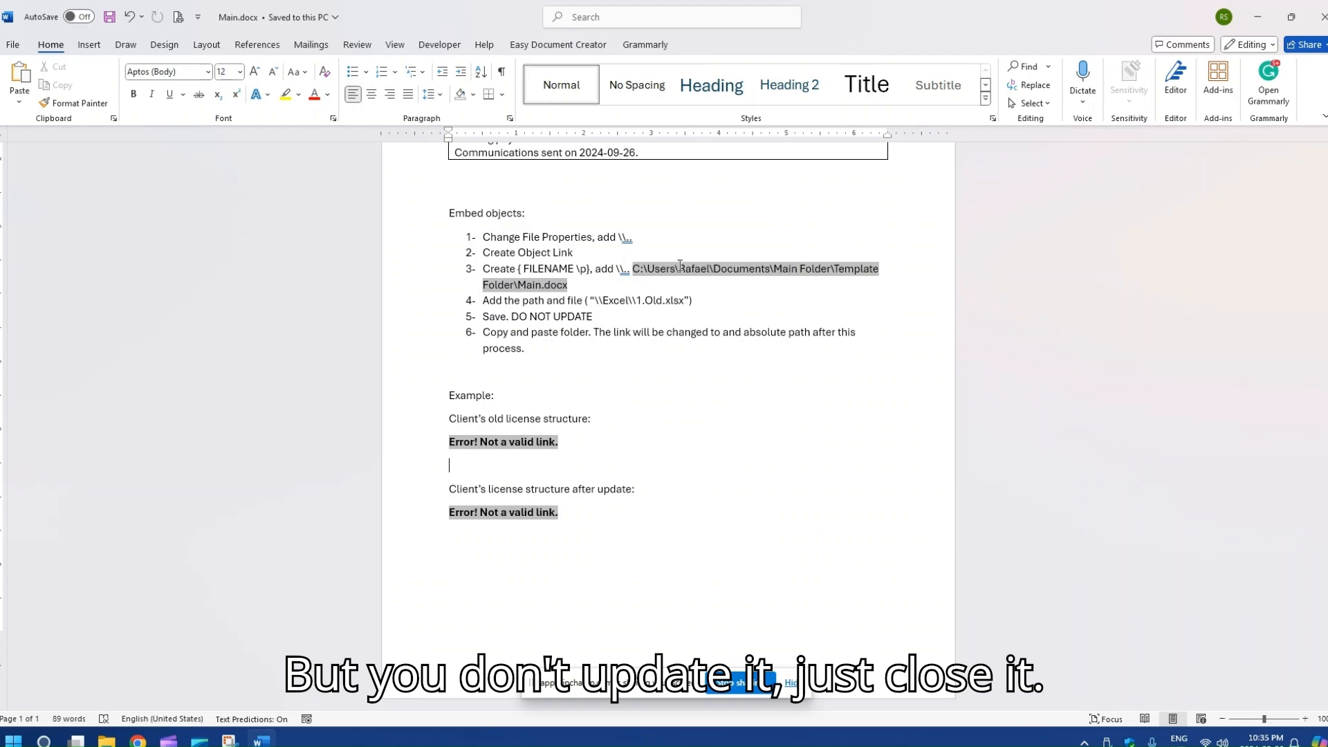
left_click(1318, 15)
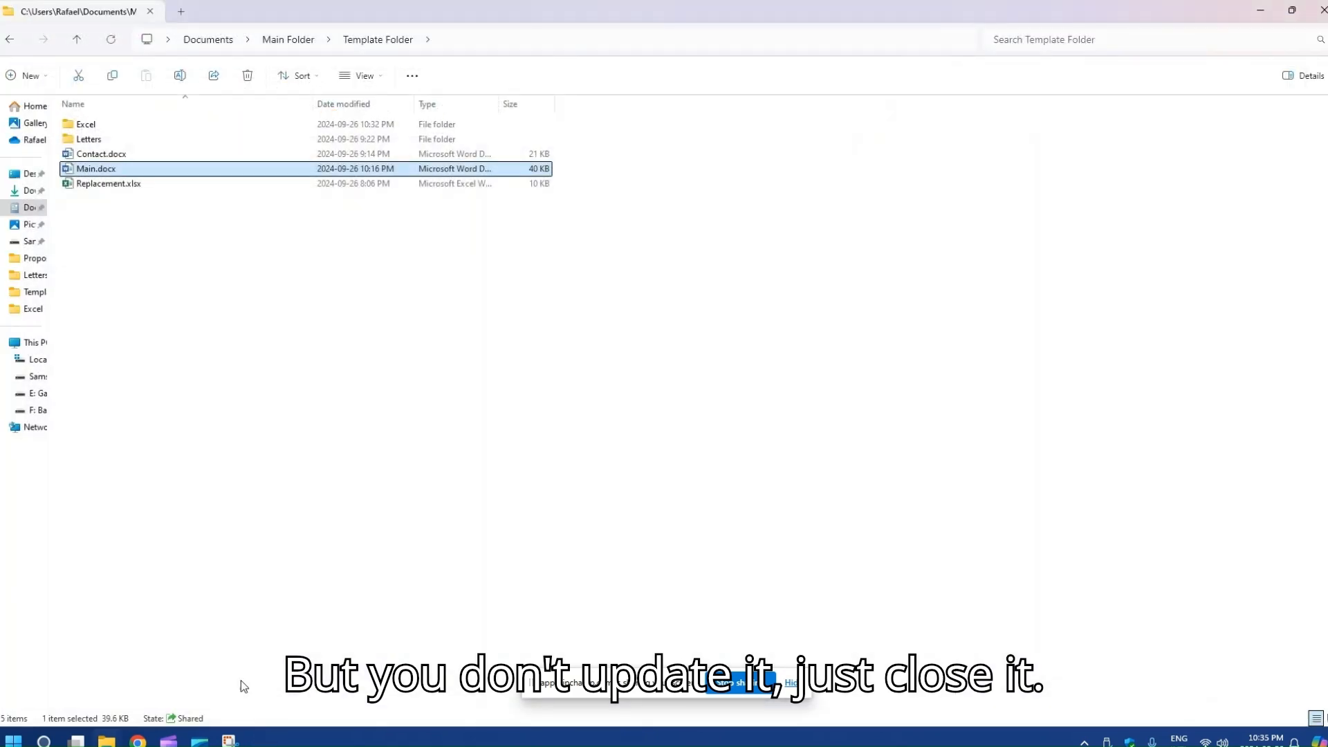
left_click(77, 38)
key("ctrl+c")
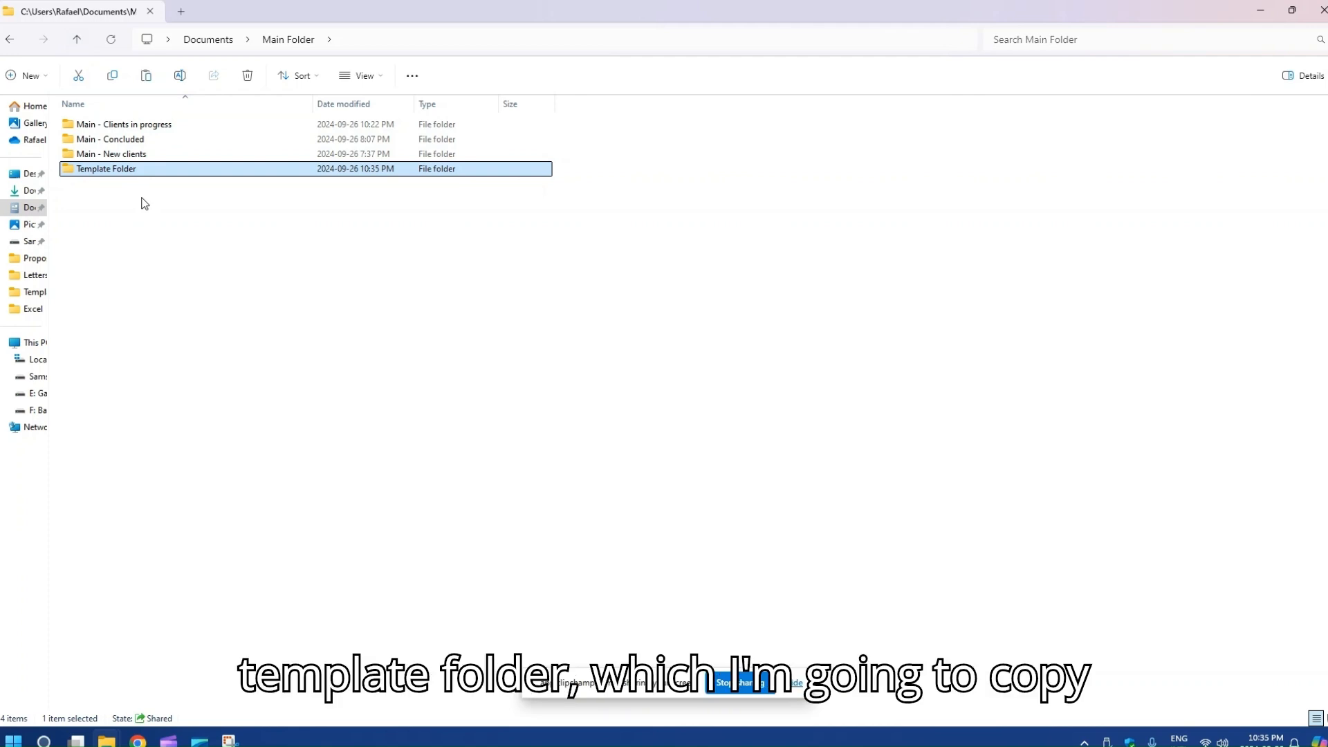
double_click(125, 124)
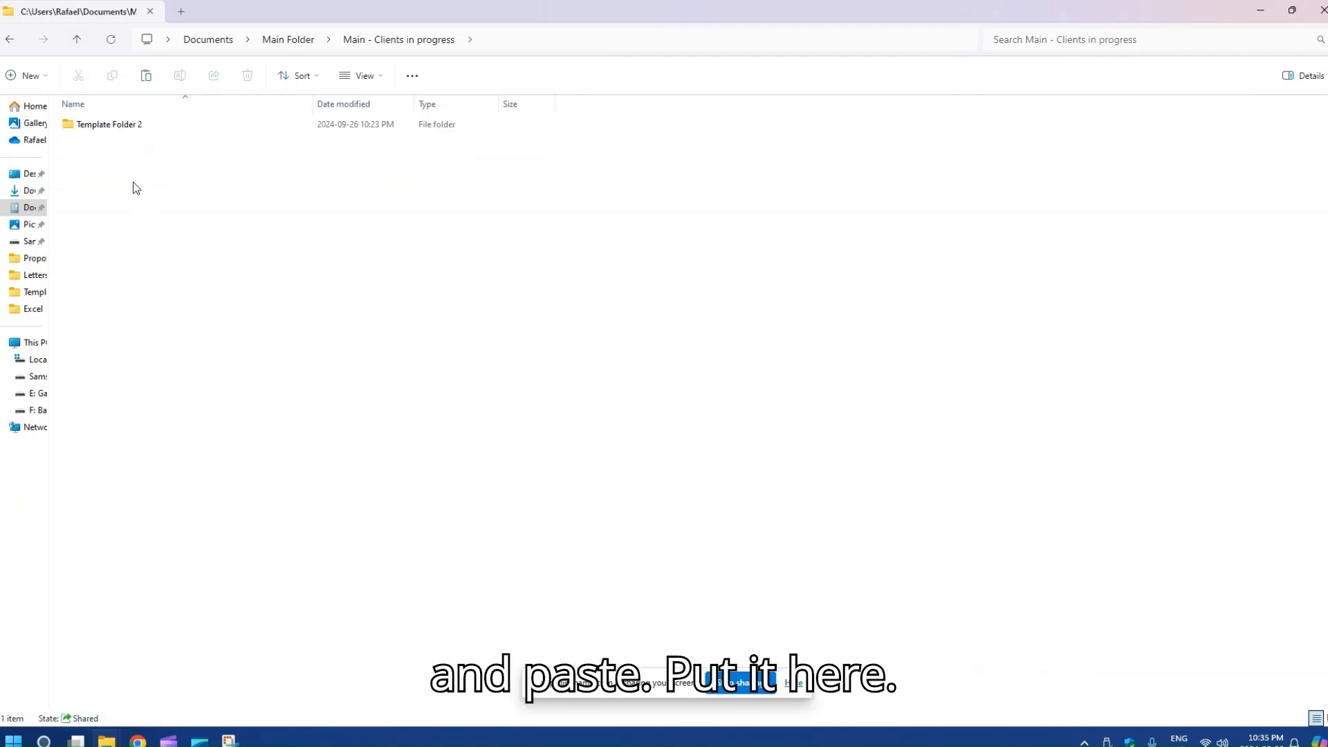
key("ctrl+v")
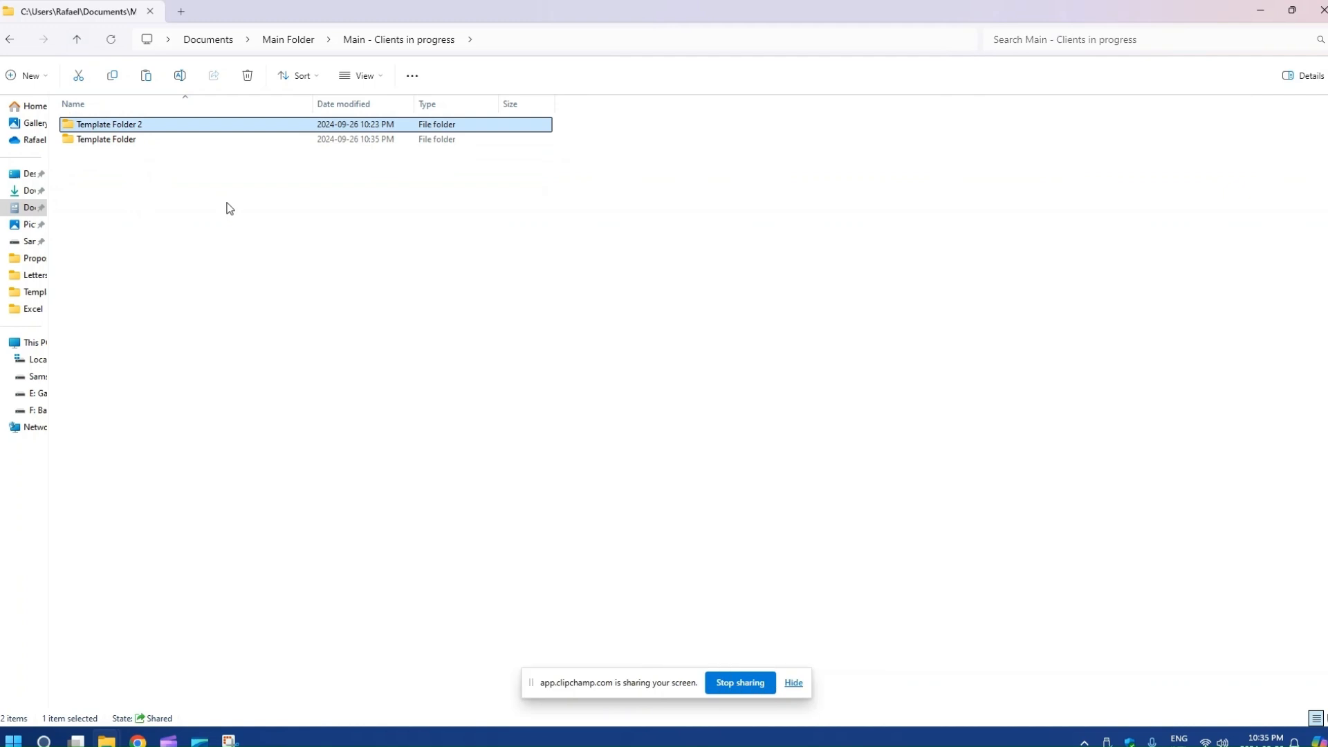
Delete Template Folder 2 and rename the pasted Template Folder with the client's full name followed by 2024
left_click(230, 208)
left_click(94, 130)
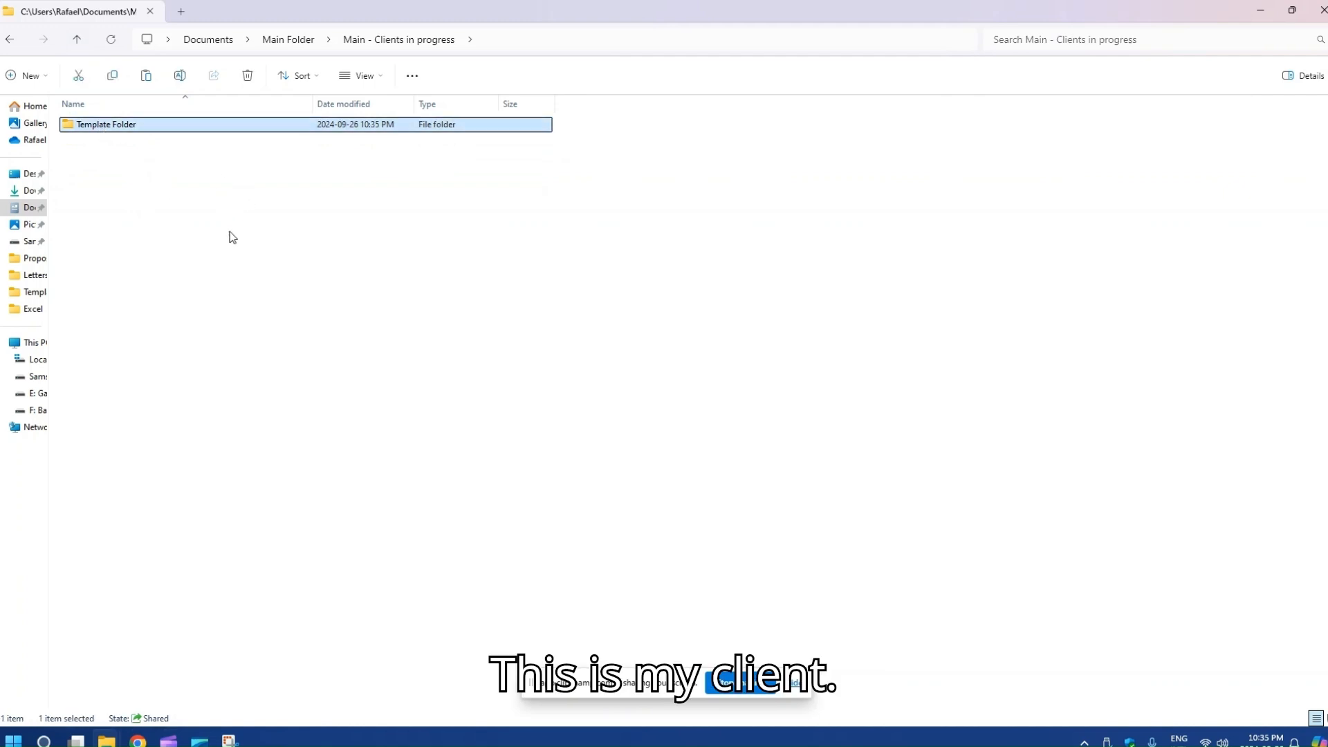
key("F2")
type("John doe")
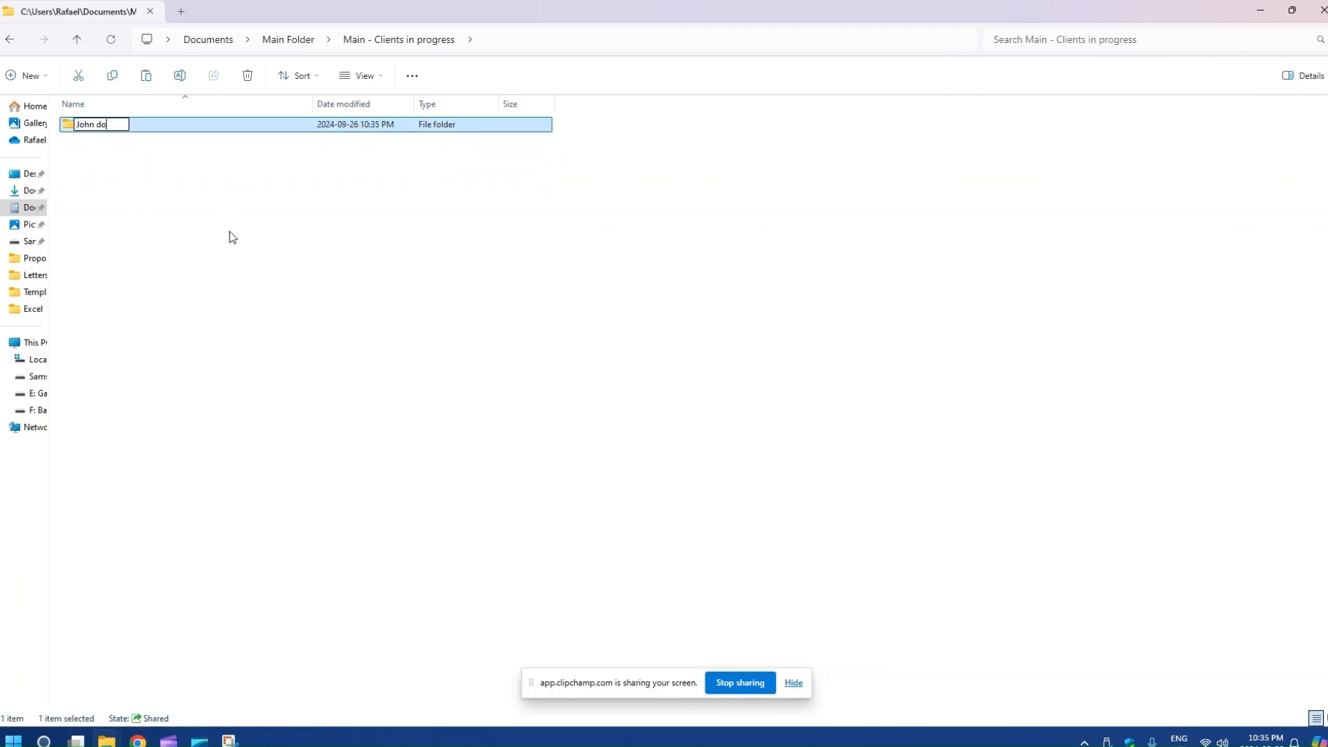
key("BackSpace")
key("BackSpace")
key("BackSpace")
type("Doe 2024")
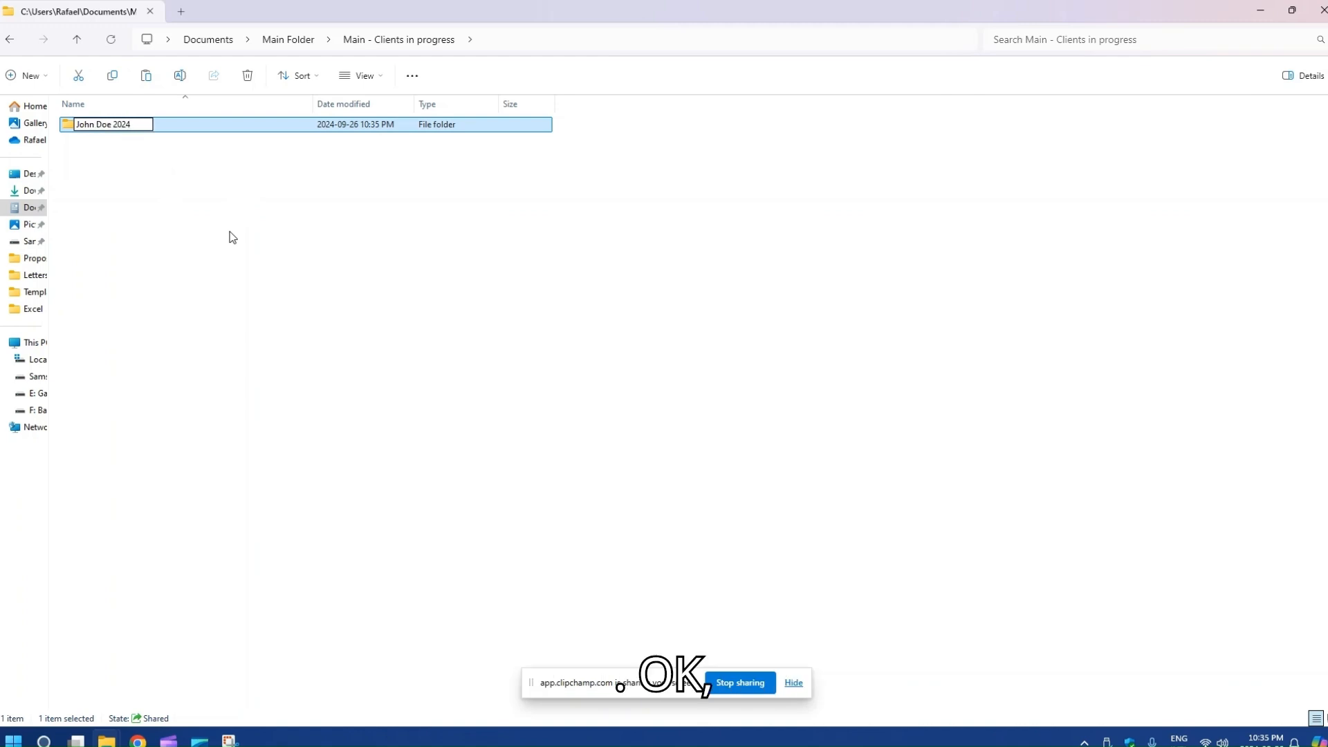
key("Return")
Open Main.docx from the renamed client folder and check the field codes of both Excel links
key("Return")
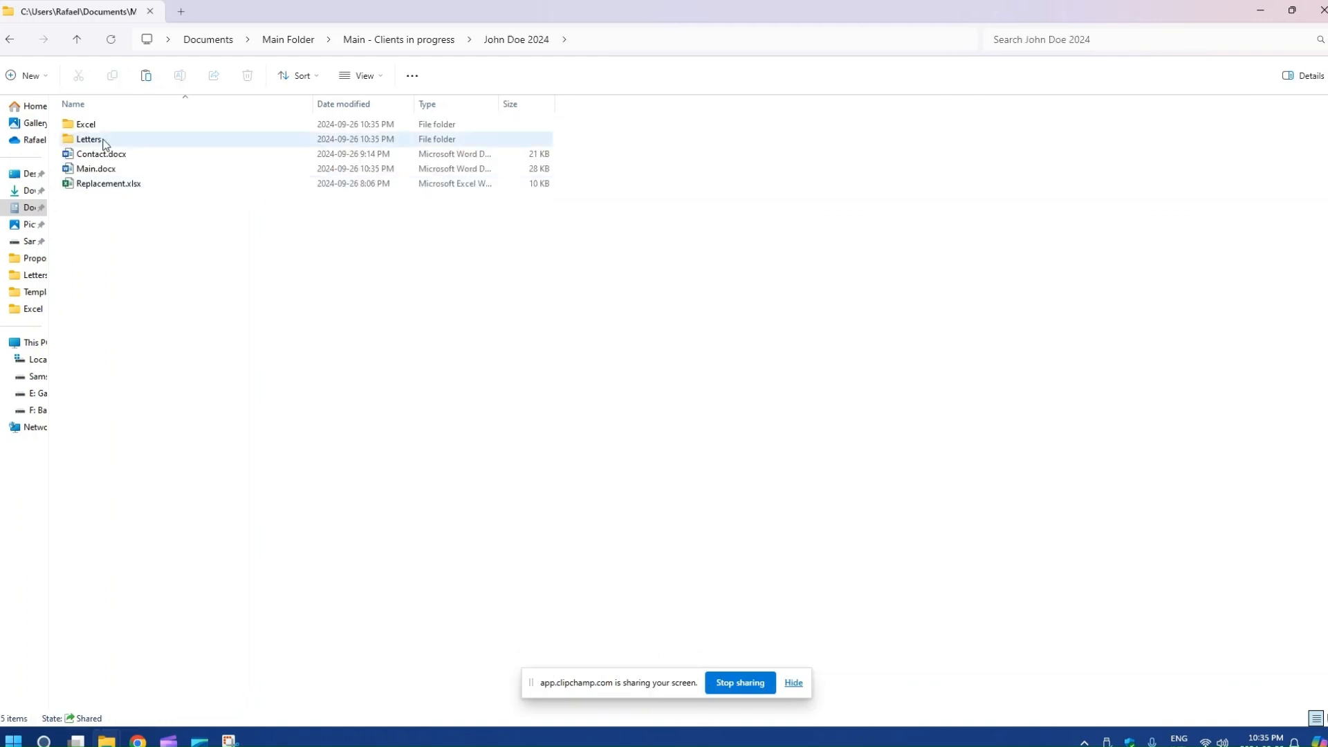
double_click(78, 170)
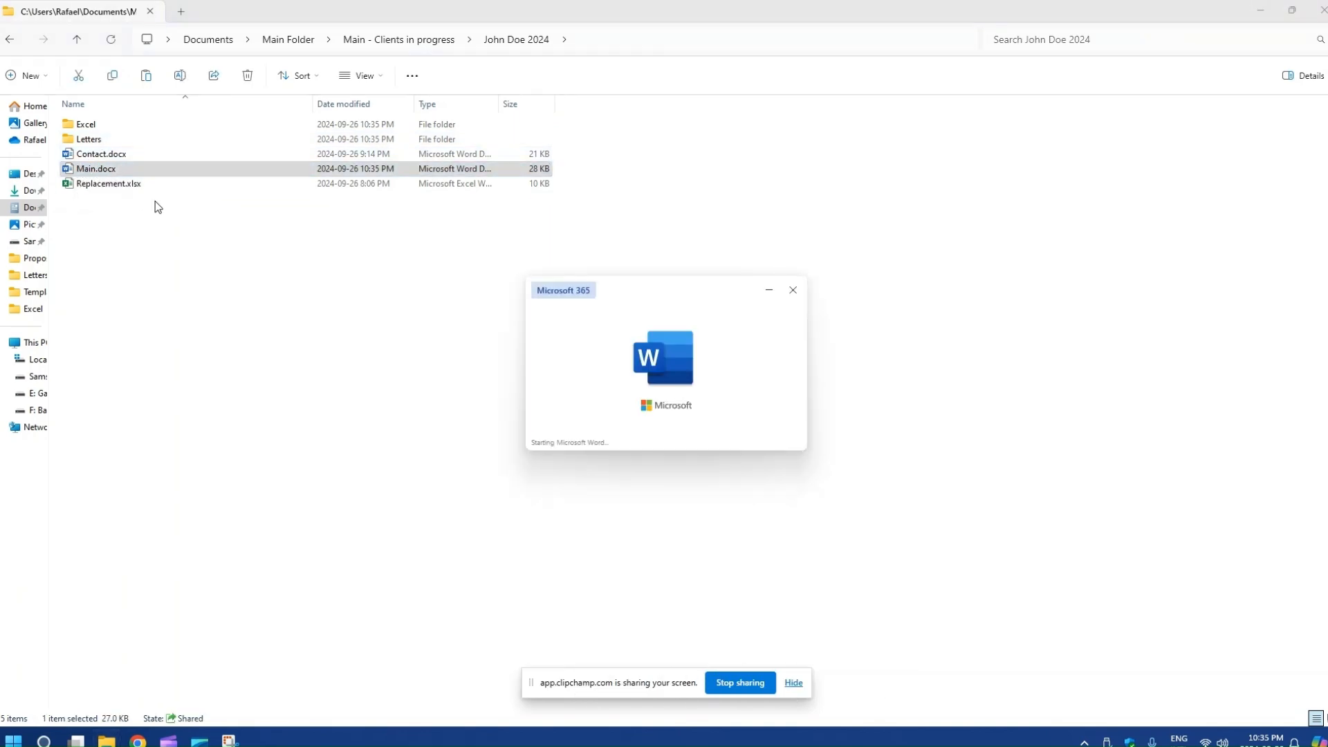
scroll(583, 487, "down", 3)
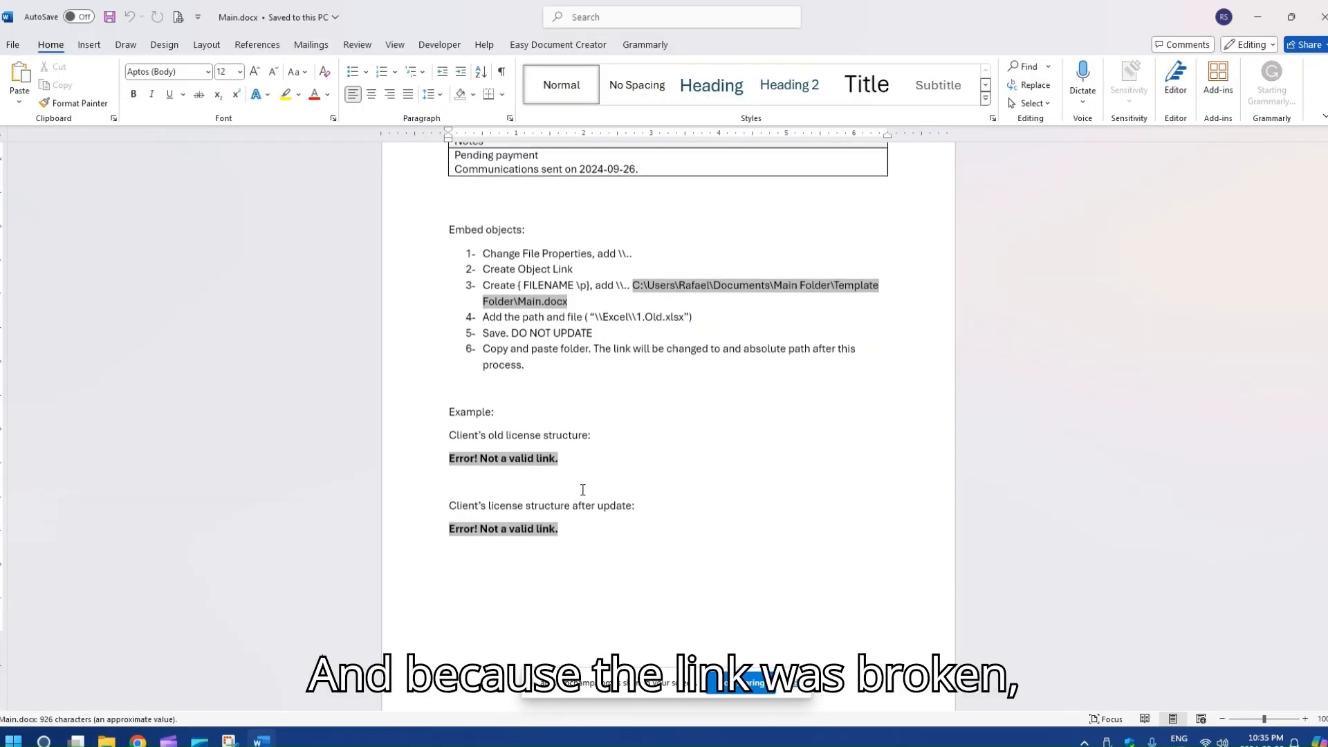
left_click(619, 444)
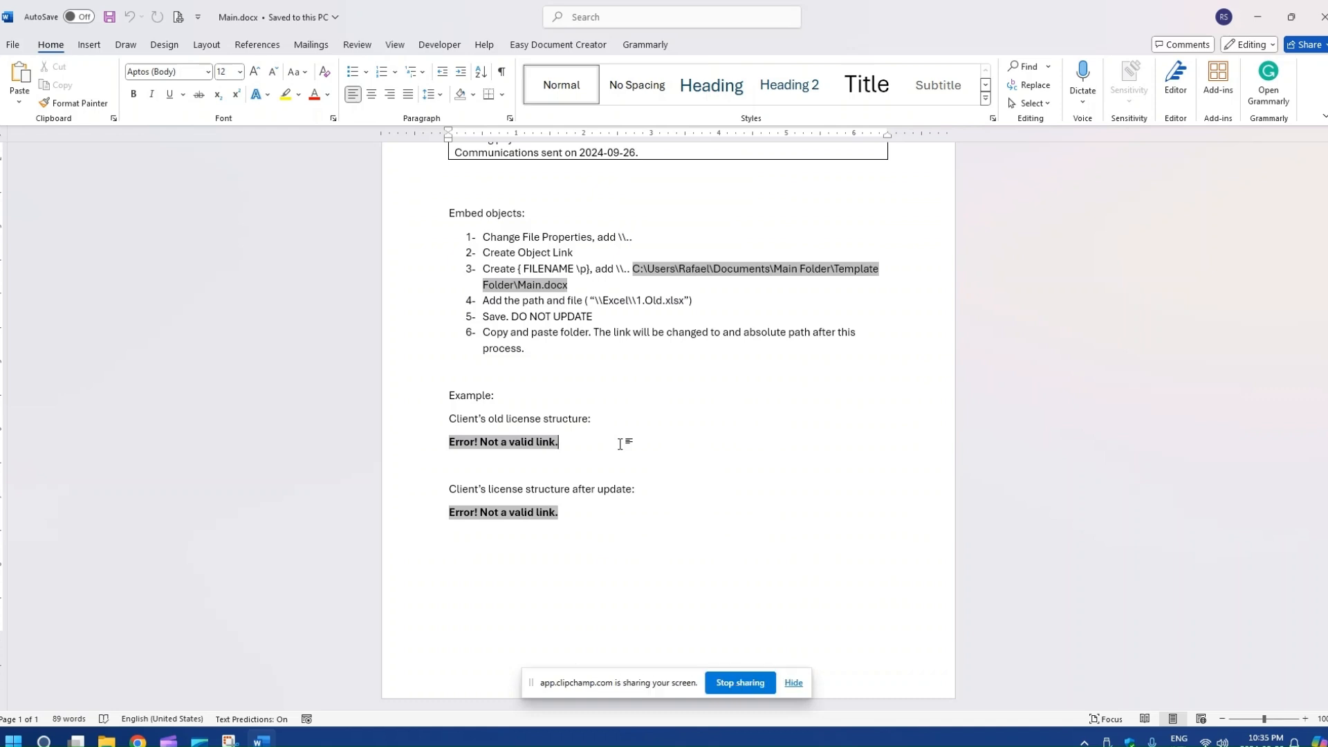
key("alt+F9")
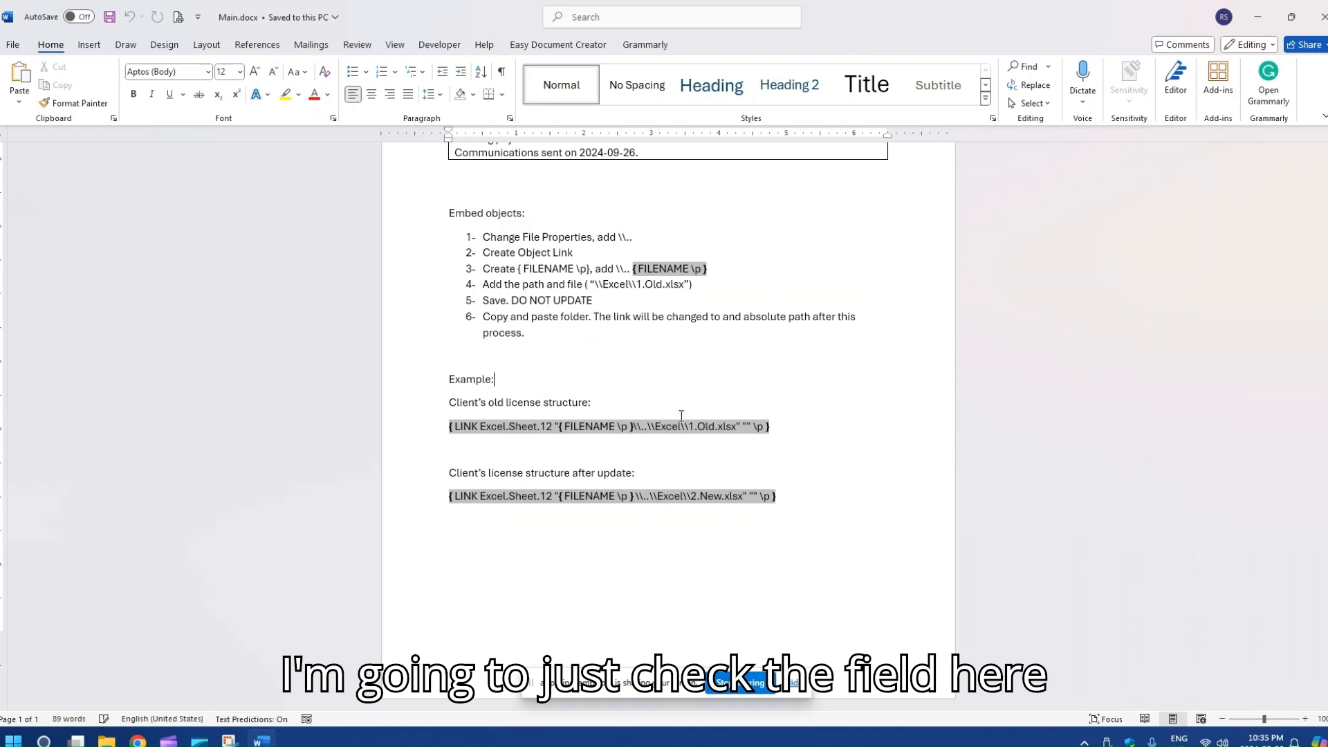
scroll(690, 426, "up", 3)
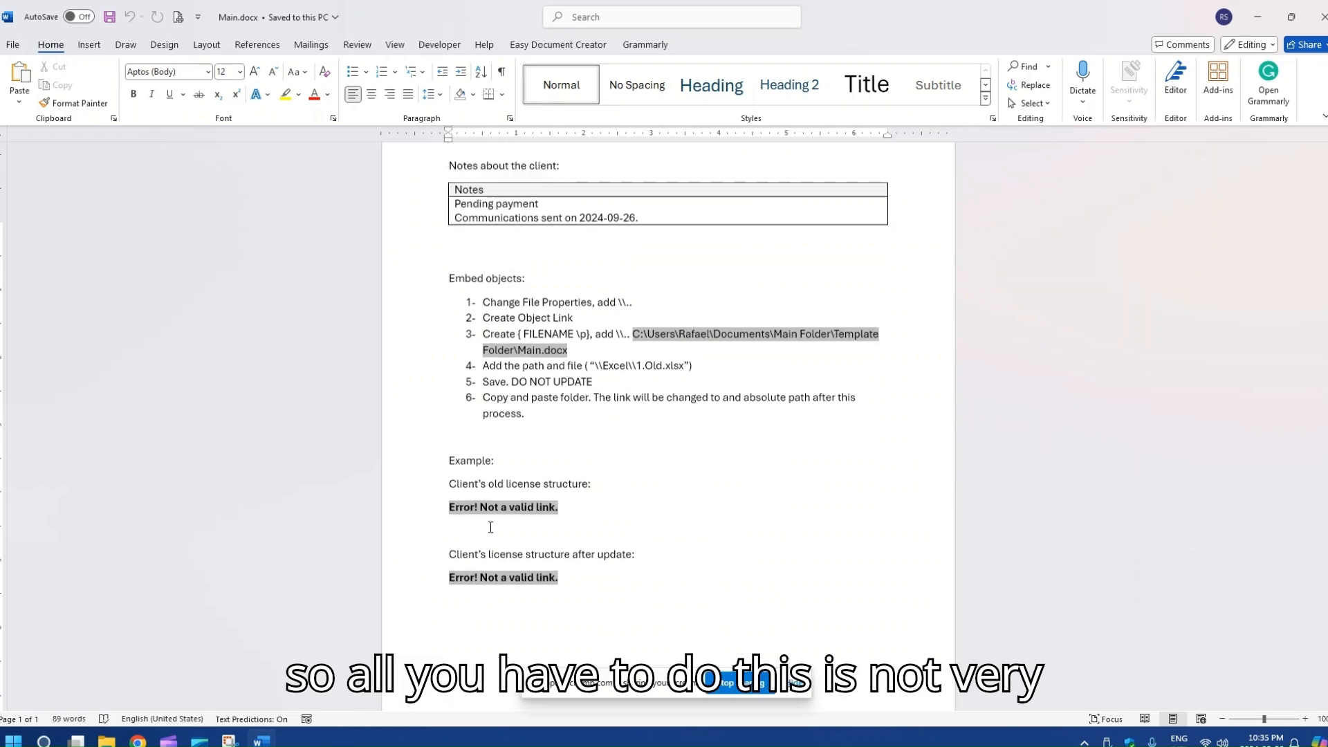
Update all fields in the whole document, allowing them to share data with external files
left_click(550, 413)
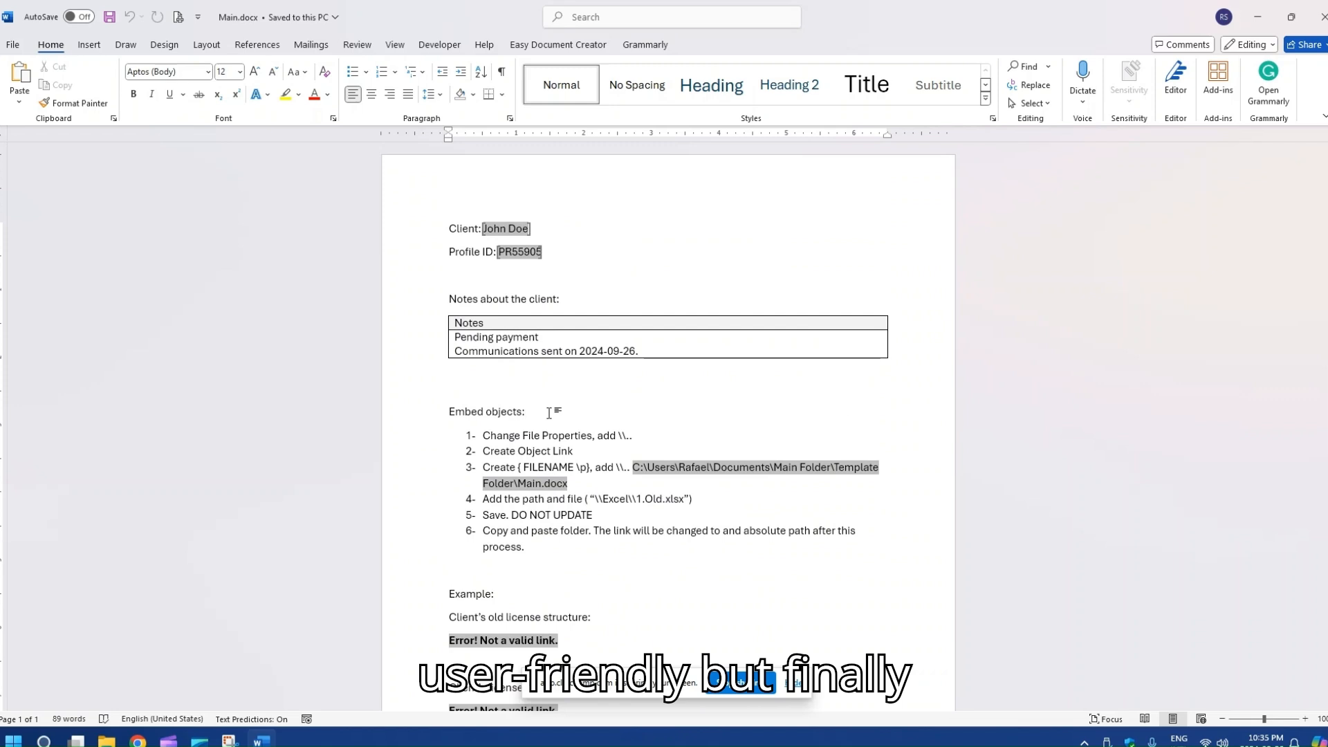
key("ctrl+a")
right_click(515, 224)
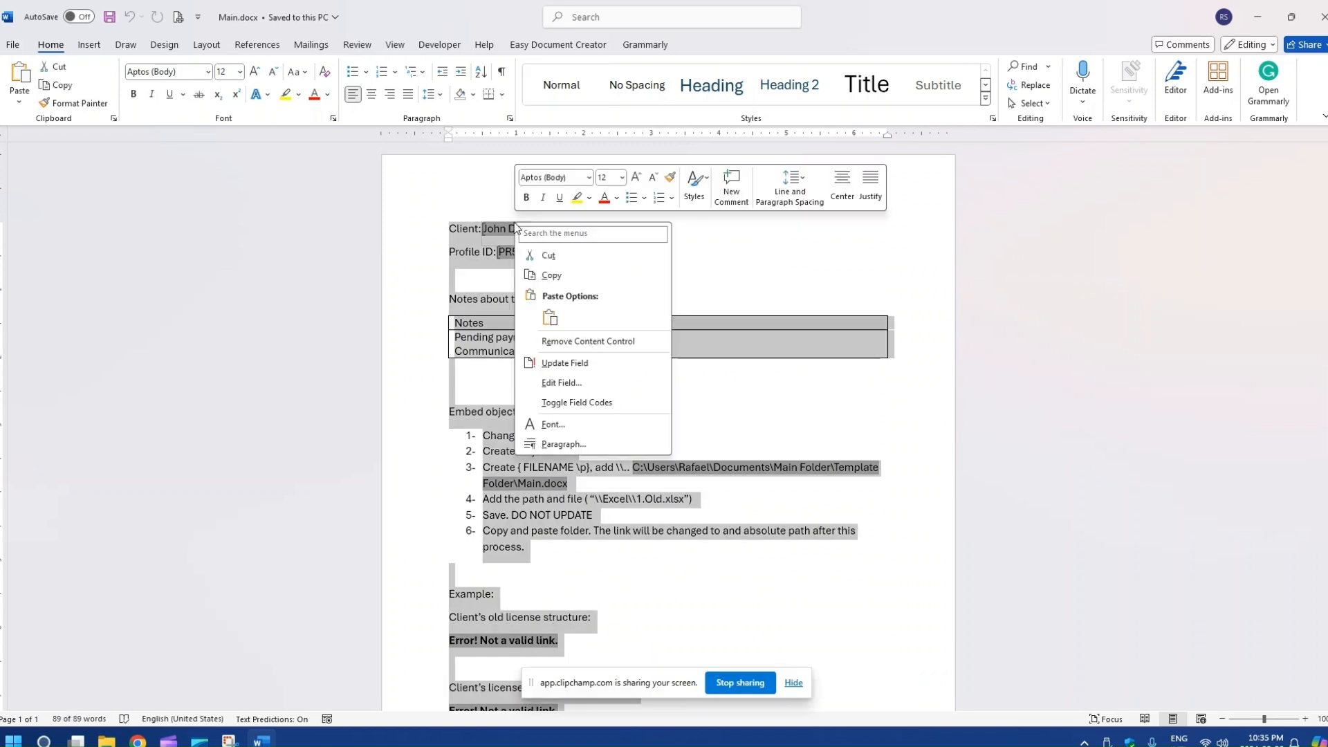
left_click(577, 363)
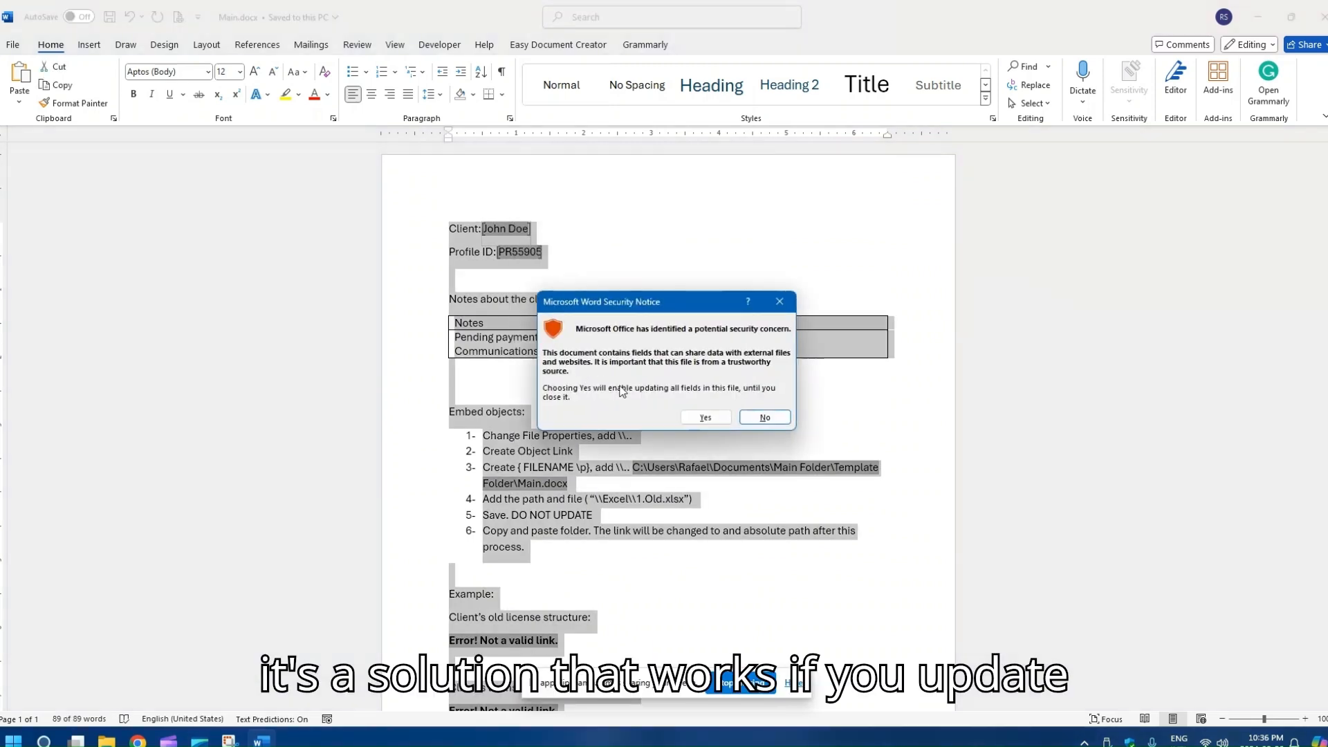
left_click(684, 415)
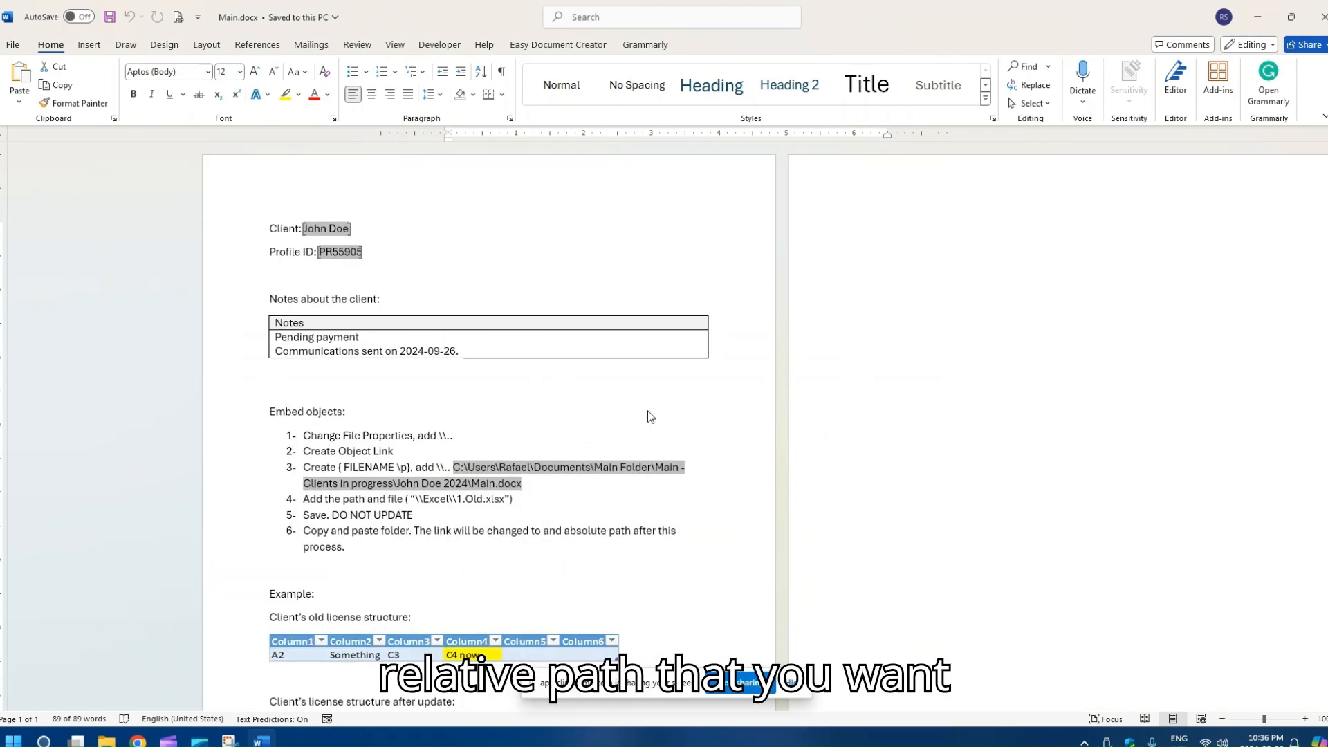
left_click(462, 386)
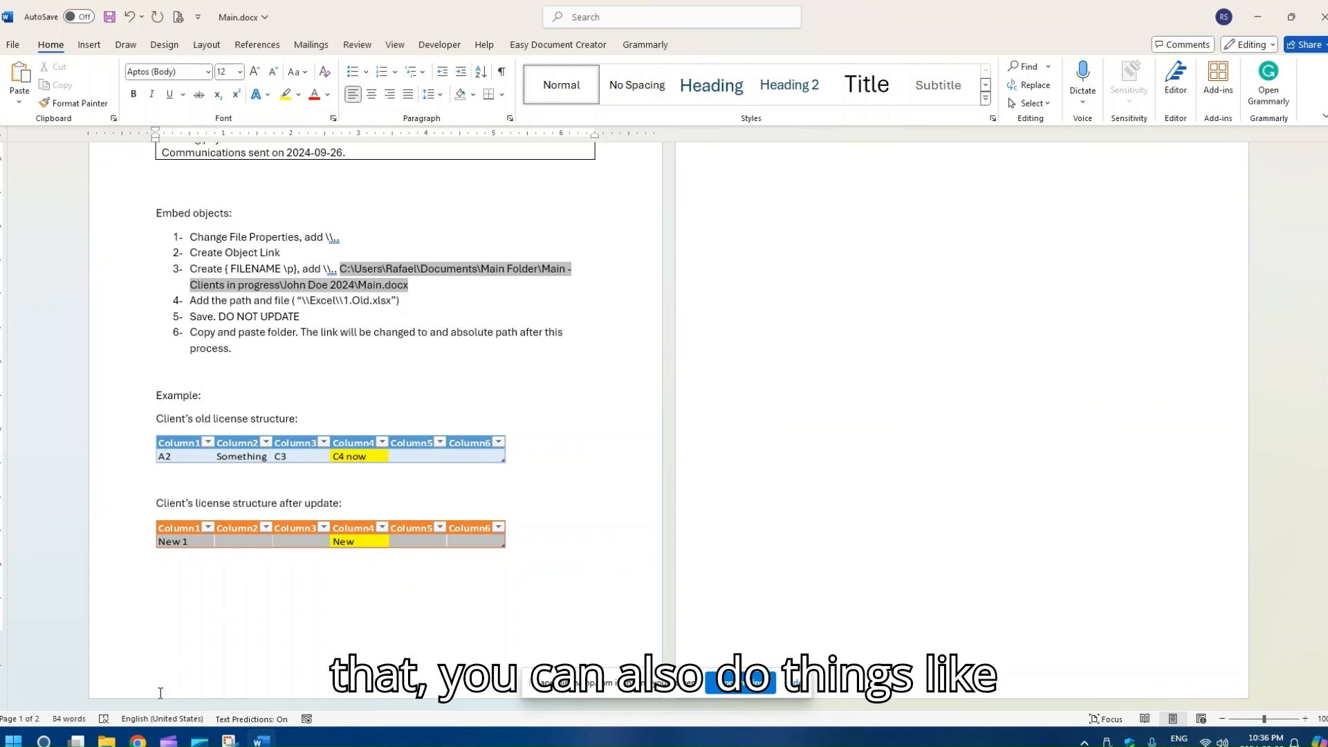
Switch to File Explorer, copy Replacement.xlsx from the client folder, and open its Excel subfolder
left_click(107, 737)
left_click(76, 671)
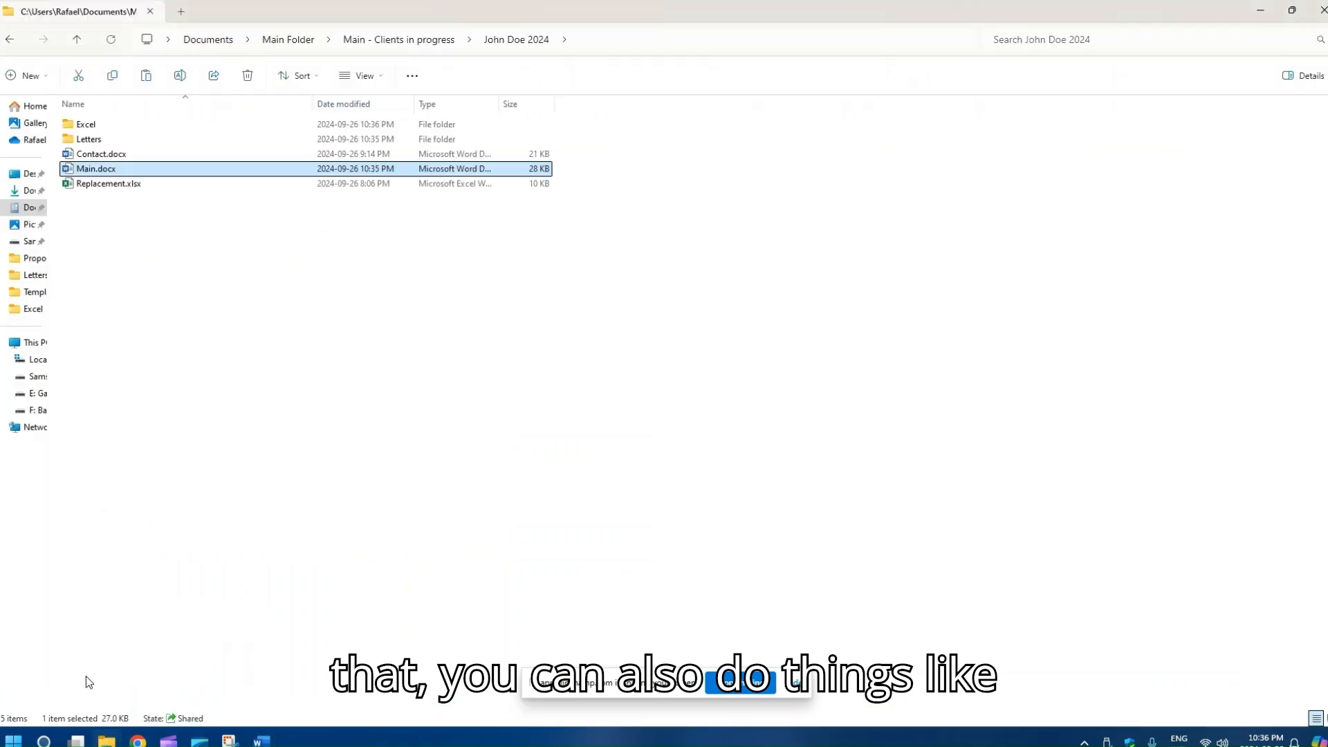
key("Down")
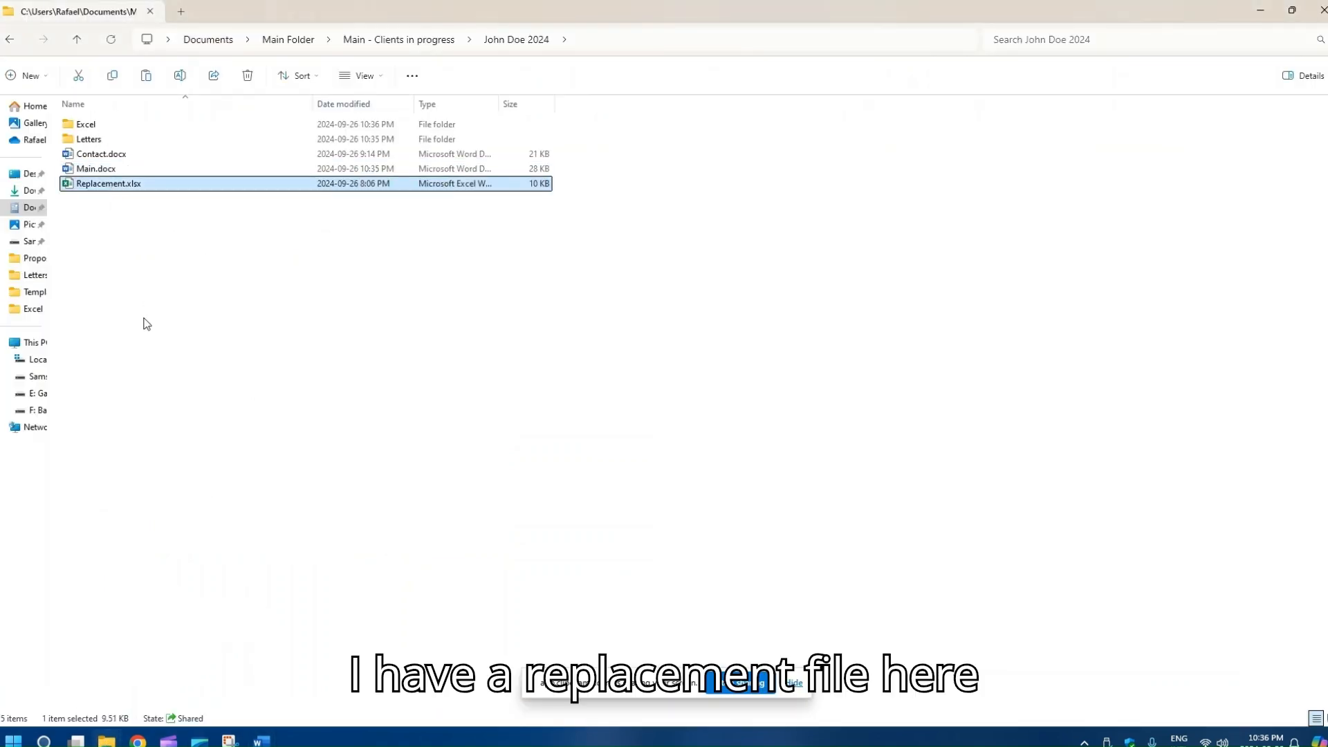
double_click(87, 139)
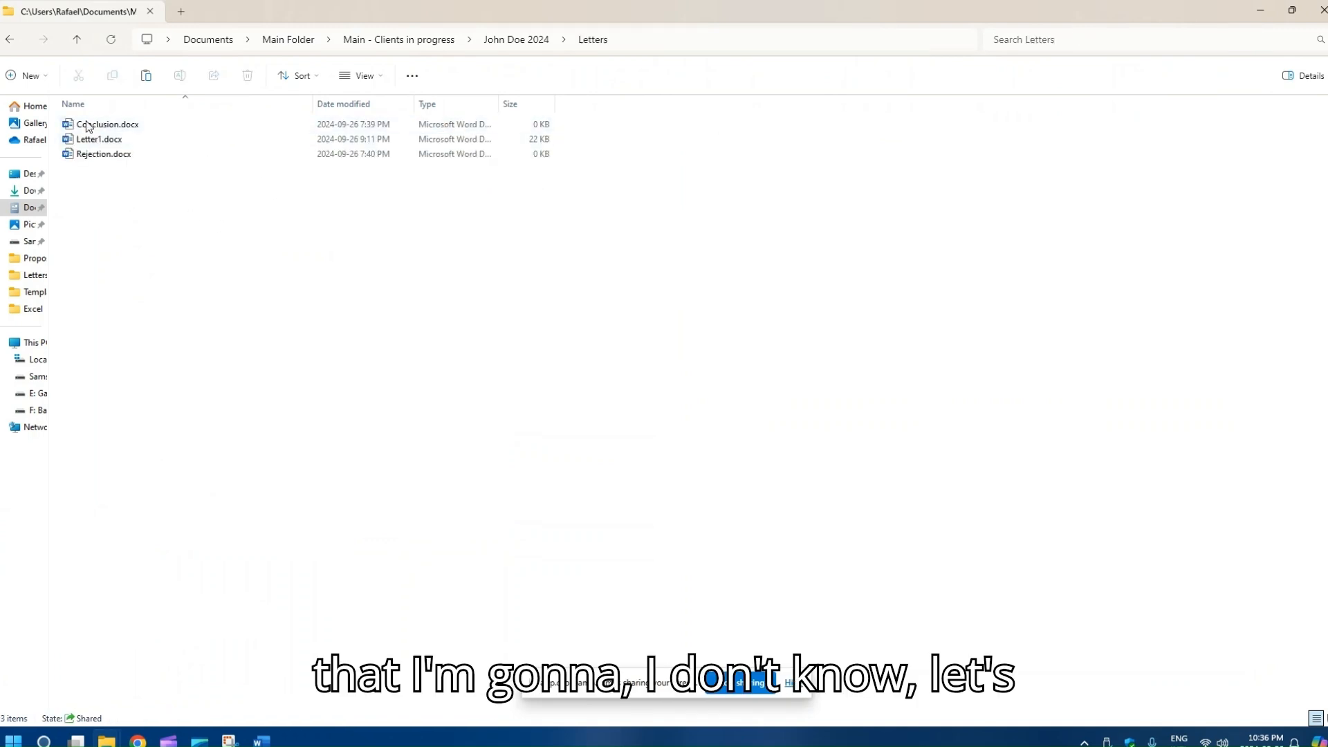
left_click(77, 40)
double_click(86, 125)
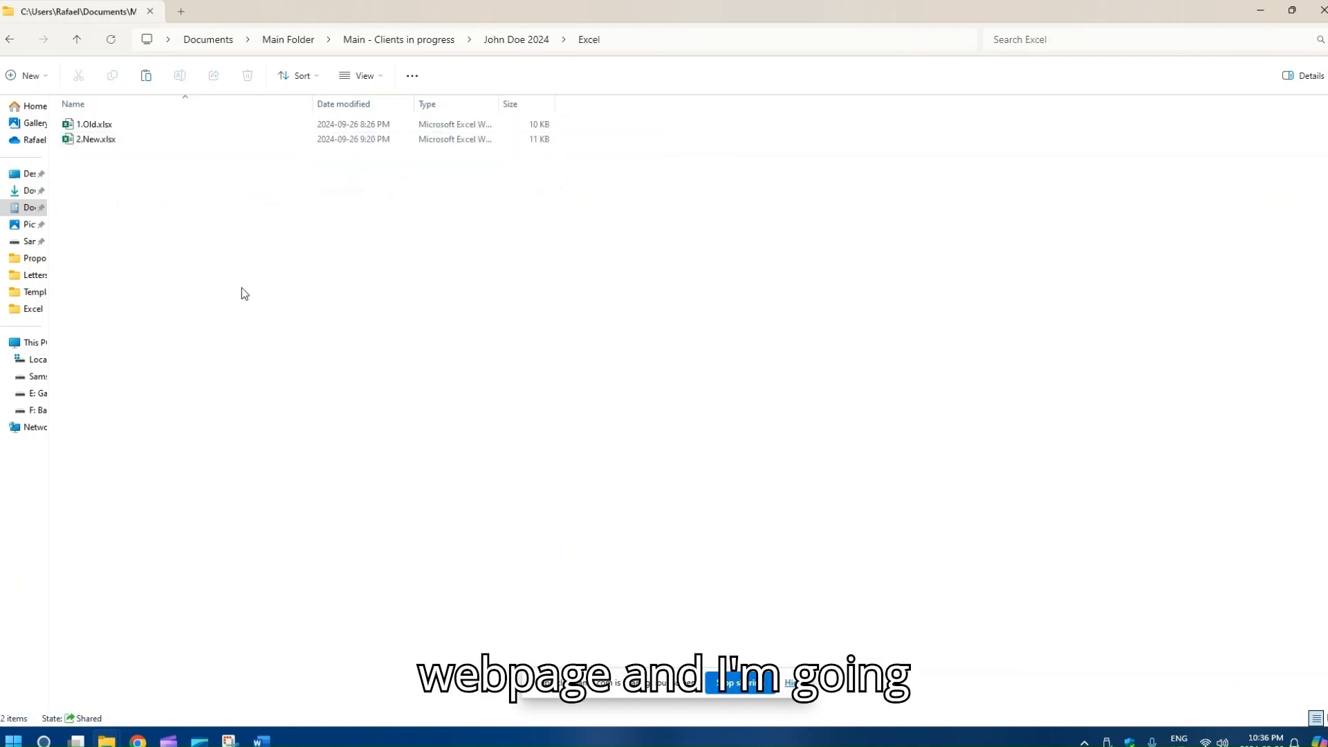
Rename 2.New.xlsx in the Excel folder as 2.New_.xlsx
left_click(104, 139)
key("F2")
key("Right")
type("_")
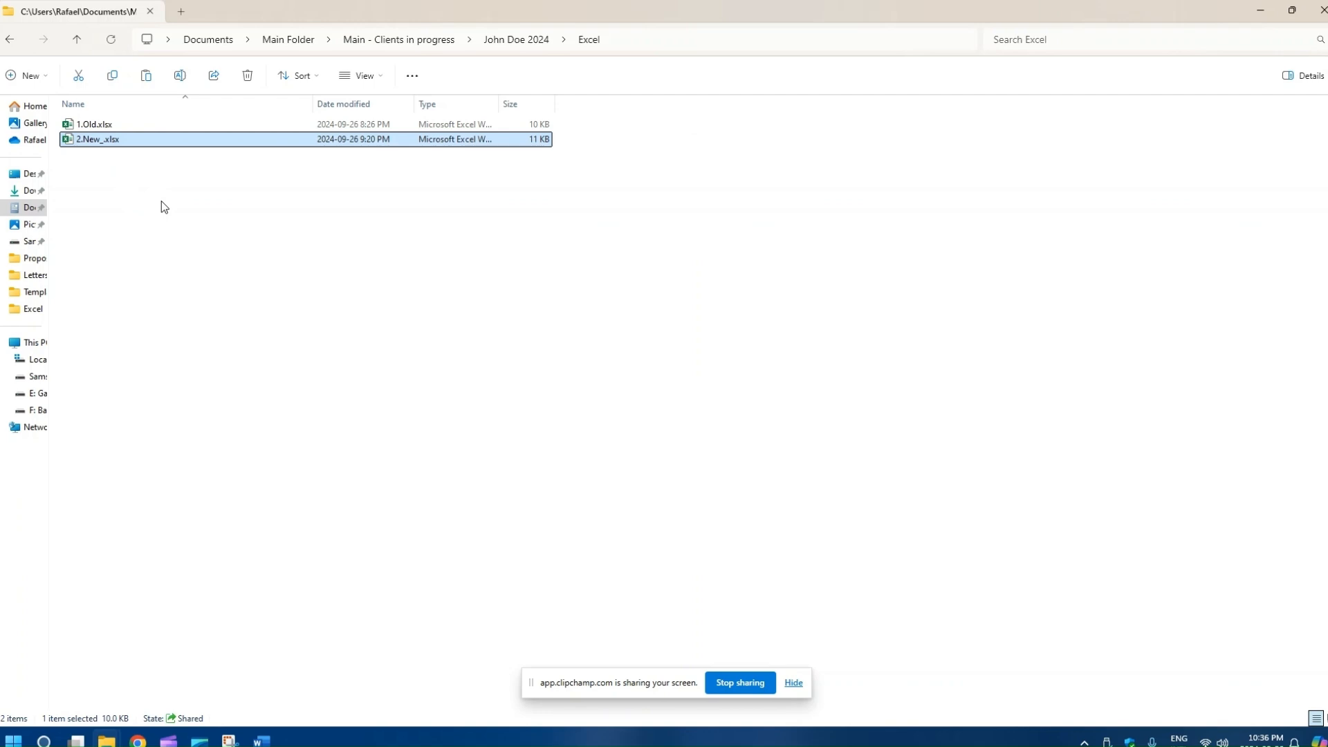
Paste Replacement.xlsx into the Excel folder and rename it as 2.New.xlsx
left_click(168, 203)
key("ctrl+v")
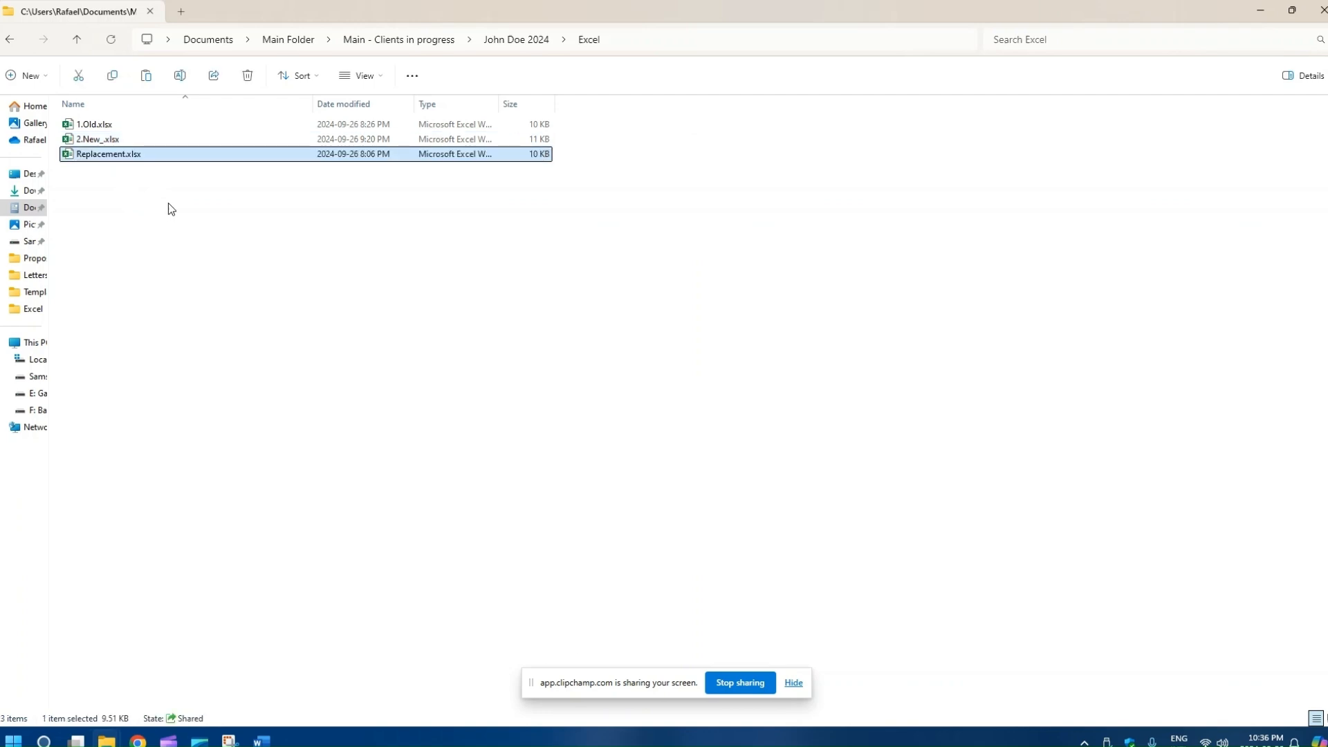
key("F2")
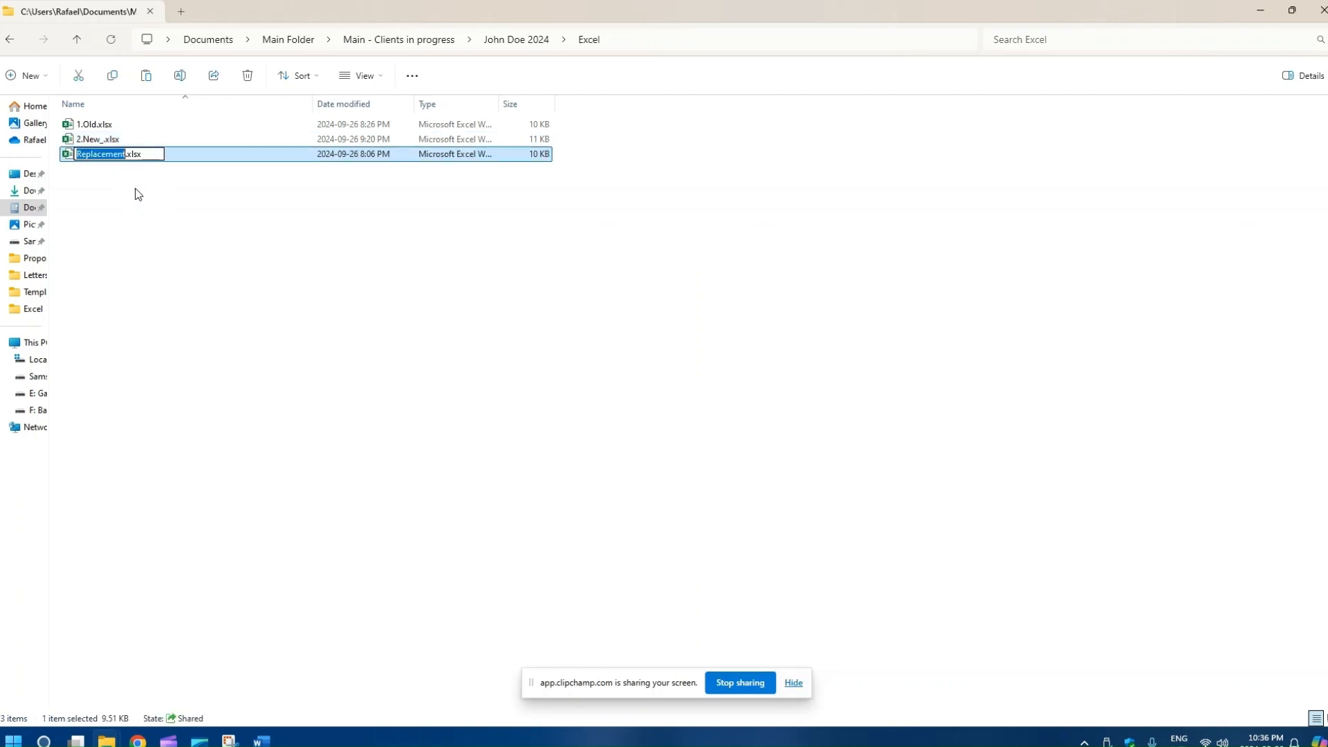
key("Home")
type("2.")
type("New")
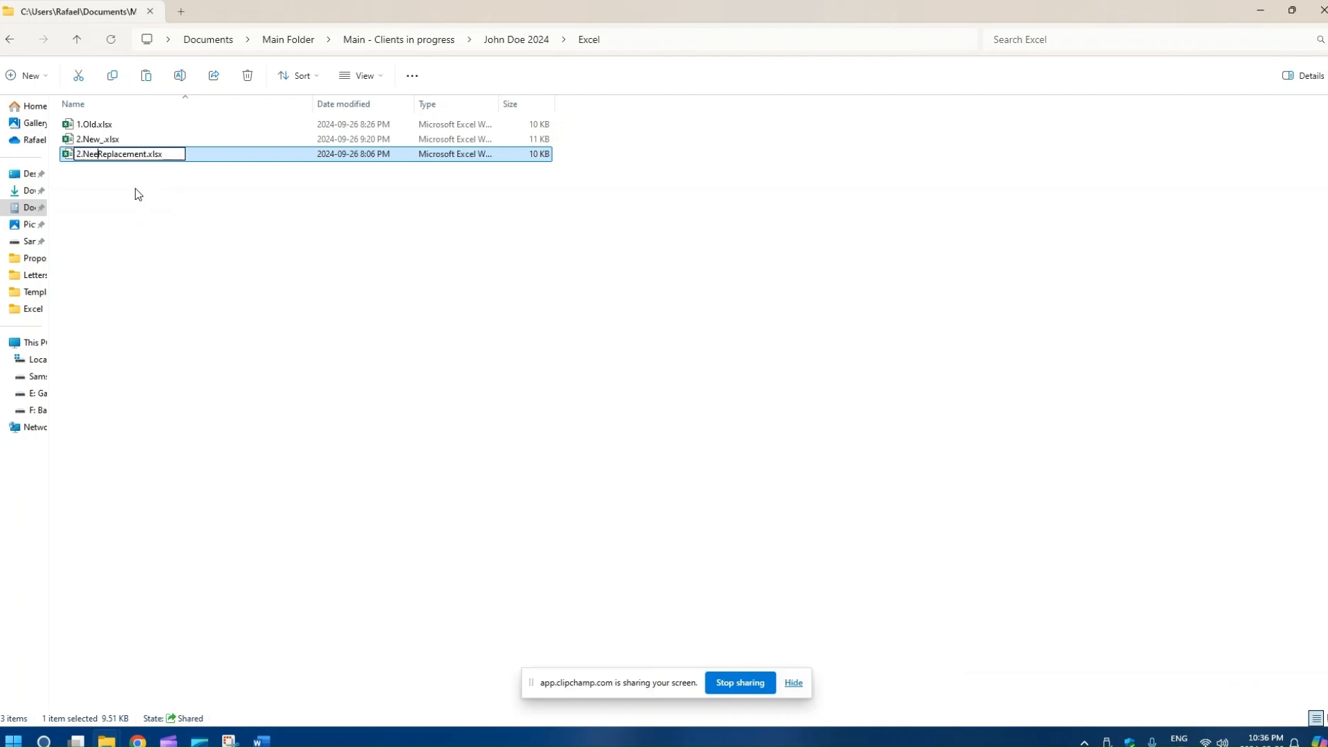
key("Delete")
key("Delete")
key("Delete")
key("Delete")
key("Delete")
key("Delete")
key("Delete")
key("Delete")
key("Delete")
key("Delete")
key("Delete")
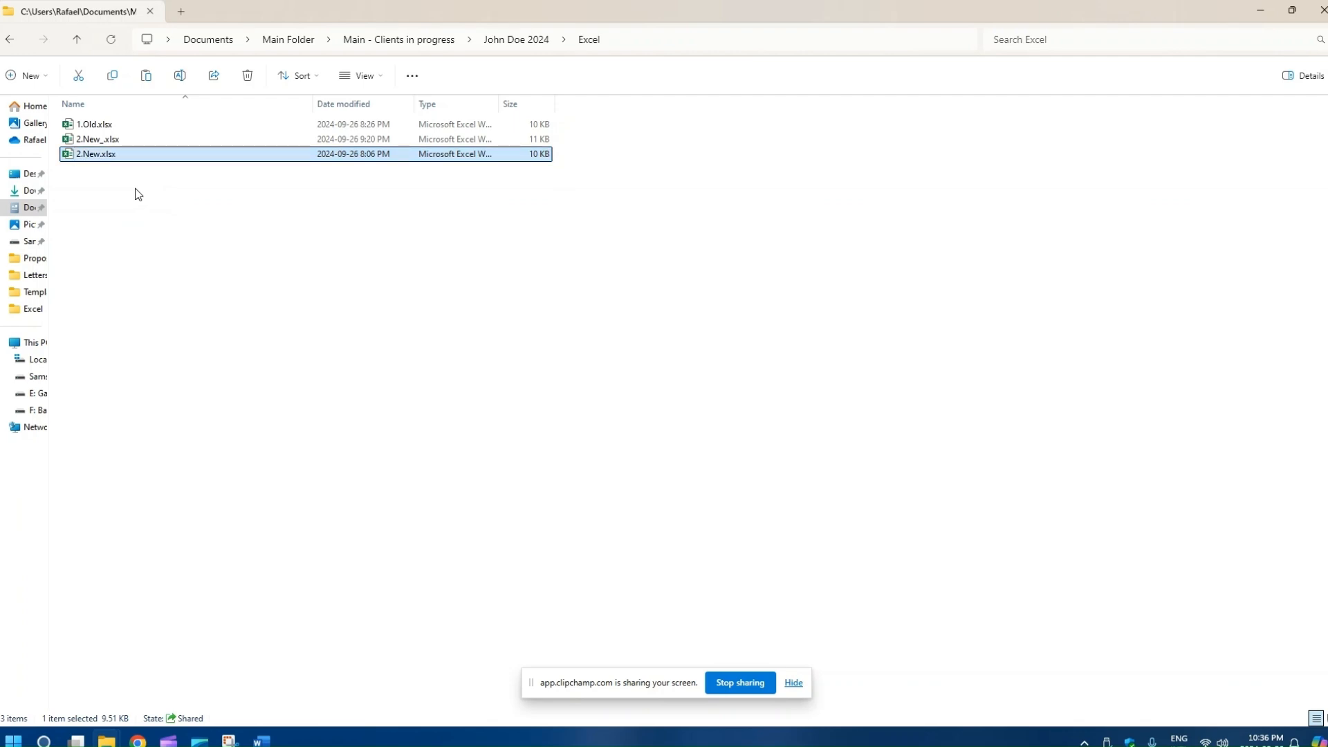
Switch to Word and update the linked Excel table under "Client's license structure after update"
left_click(145, 195)
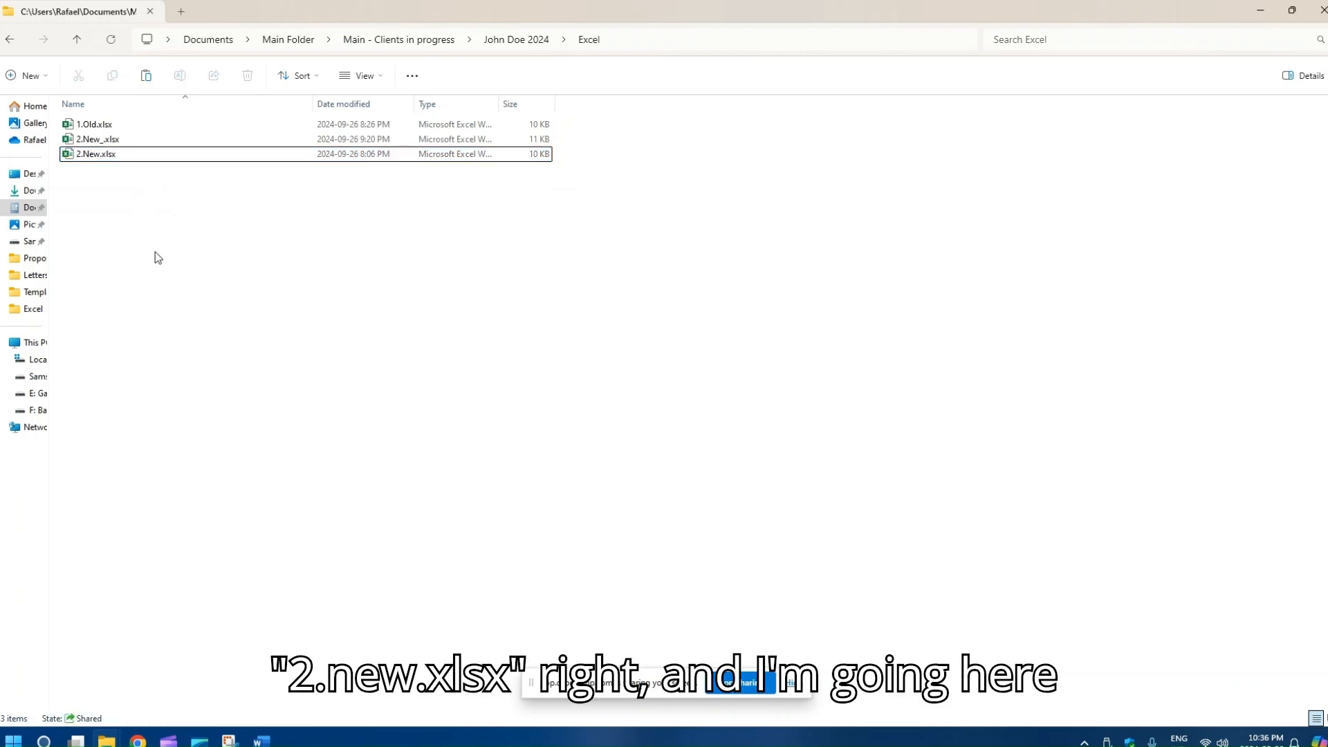
left_click(261, 740)
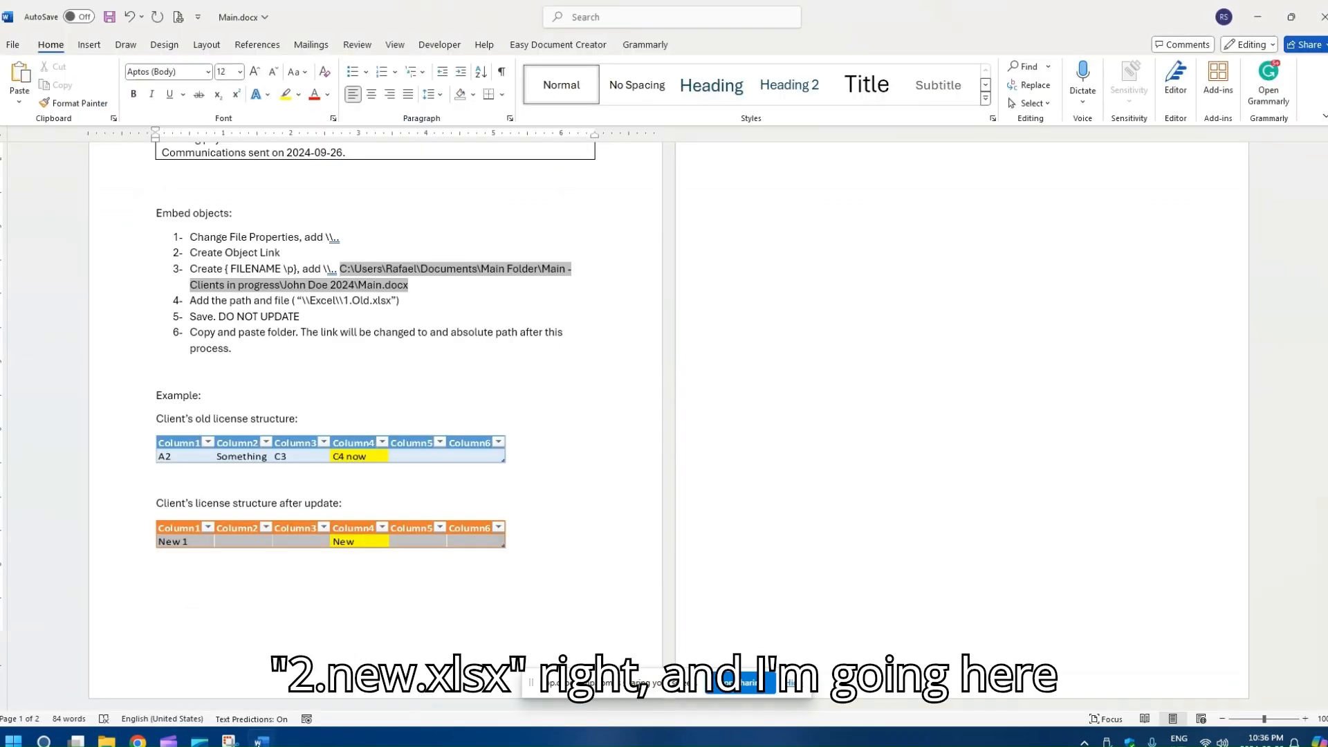
right_click(396, 537)
left_click(448, 402)
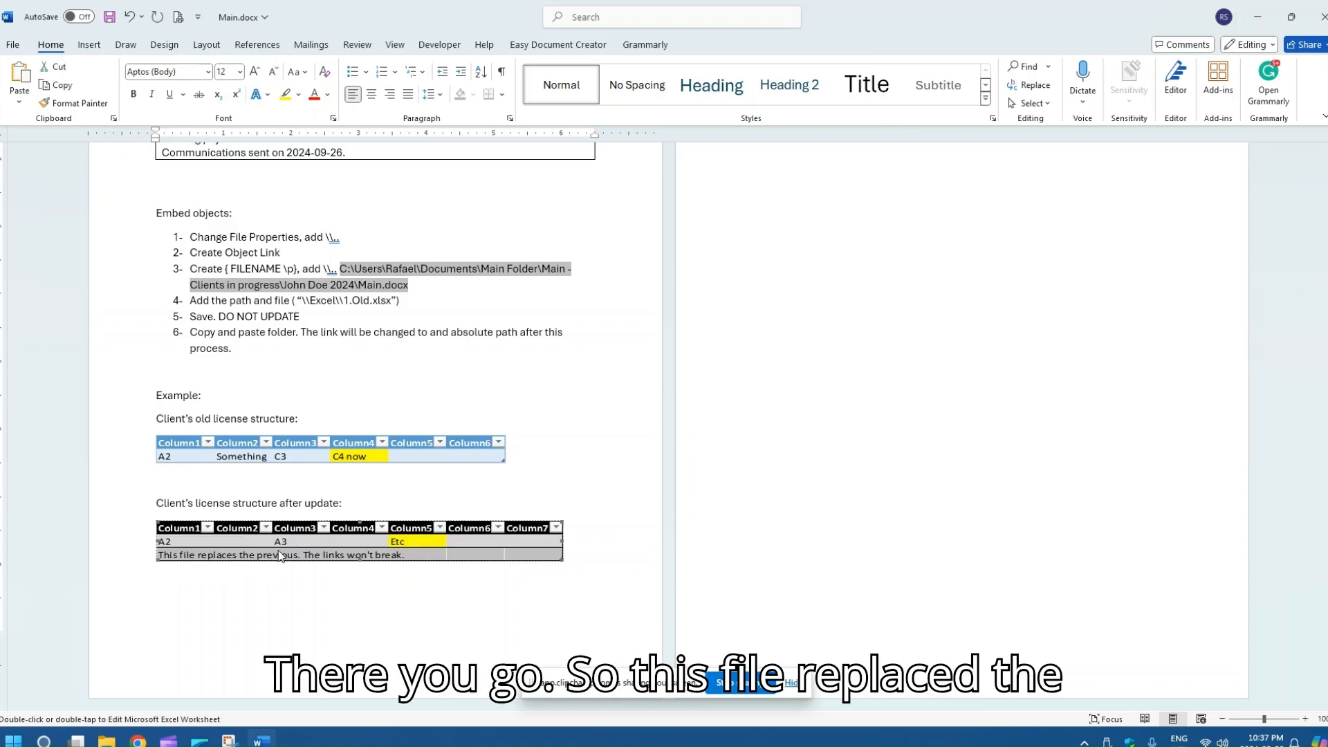
Open the source workbook from the updated linked table to check its link, then close the workbook
left_click(509, 494)
double_click(458, 541)
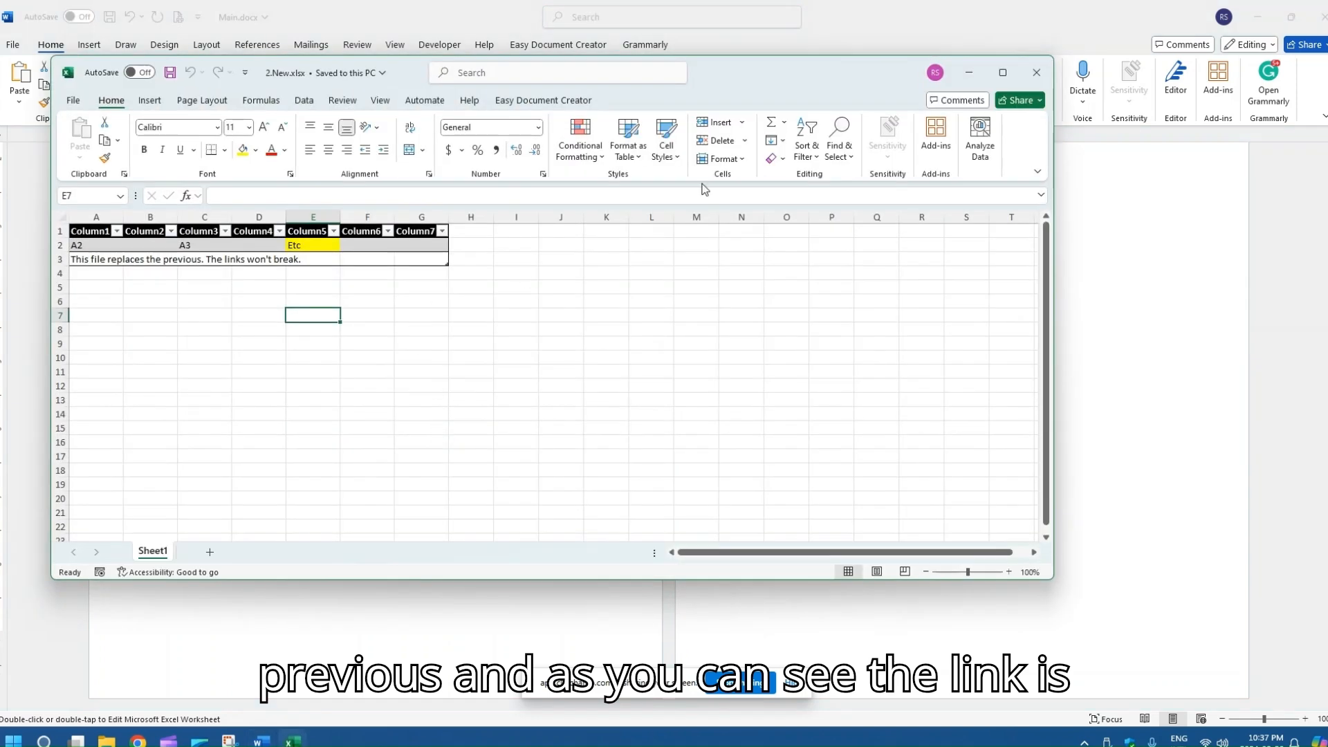
left_click(1036, 72)
scroll(513, 401, "up", 3)
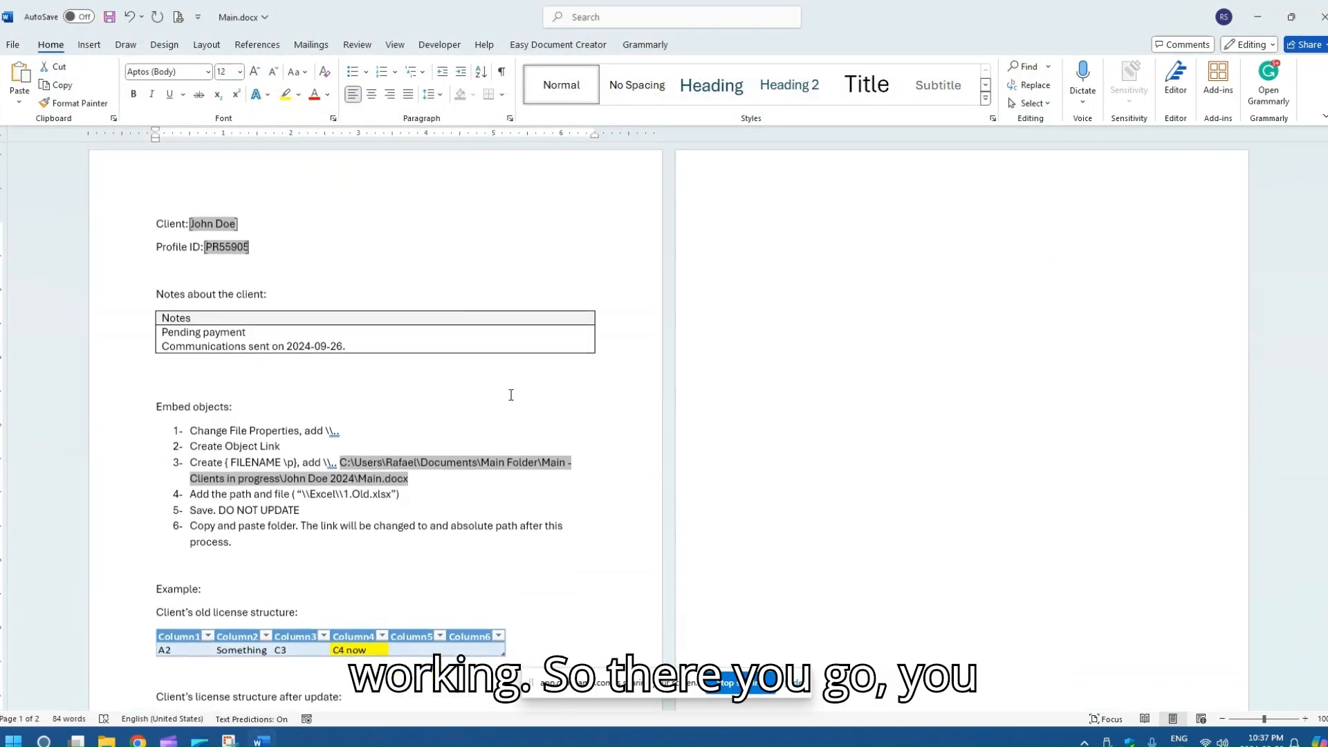
left_click(465, 419)
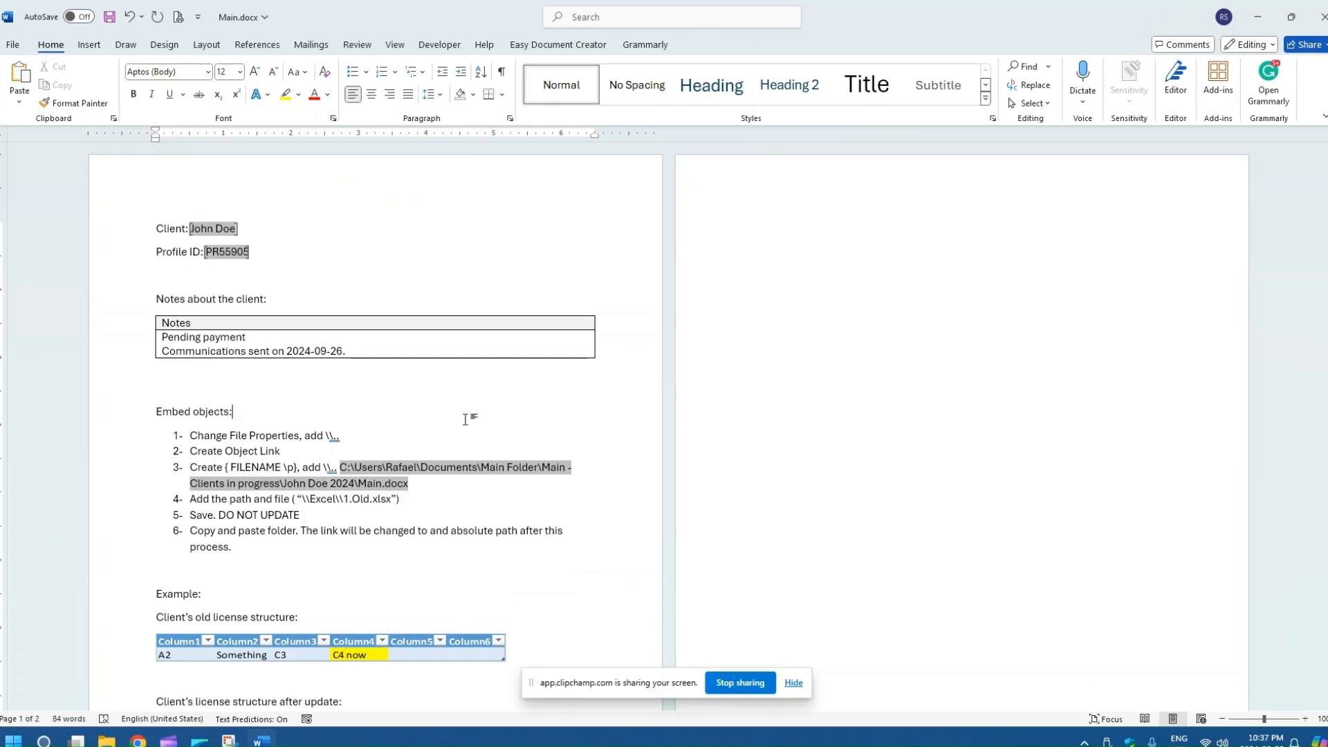
Display the document's field codes and examine the paths in the two LINK fields
key("alt")
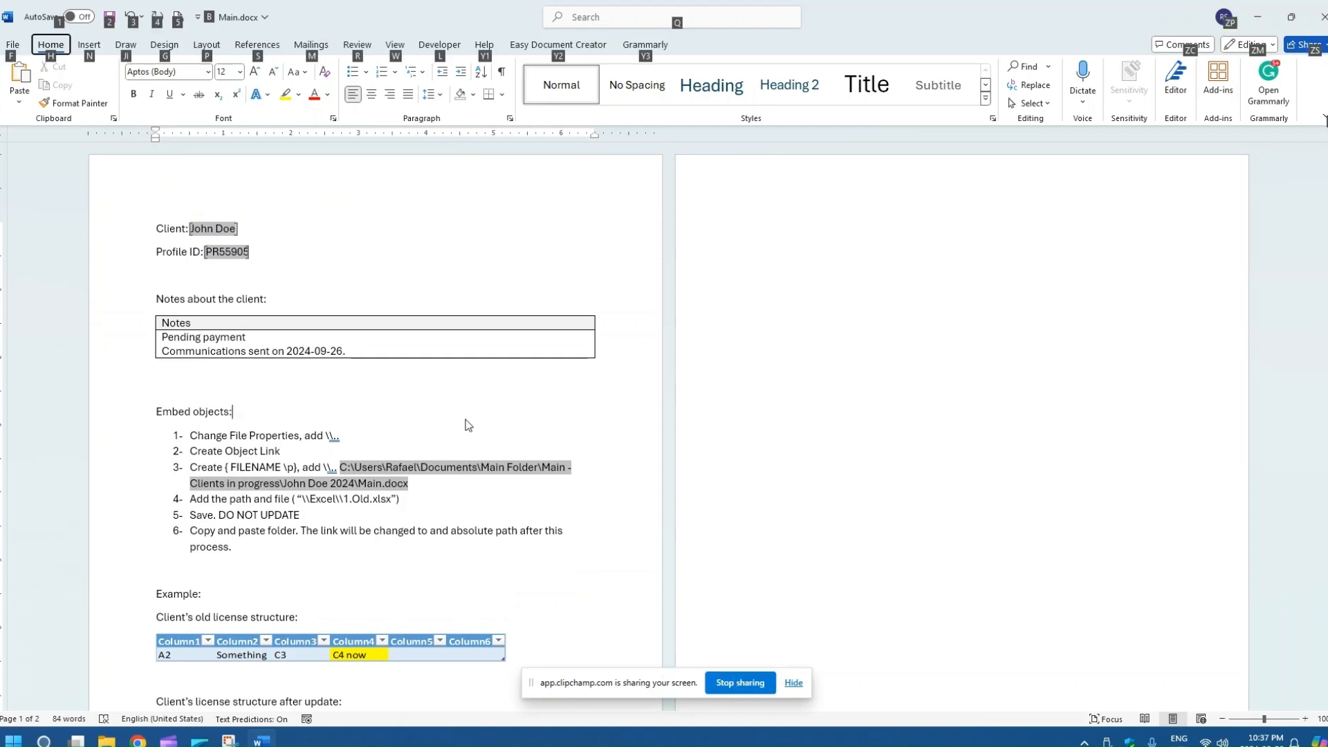
left_click(490, 386)
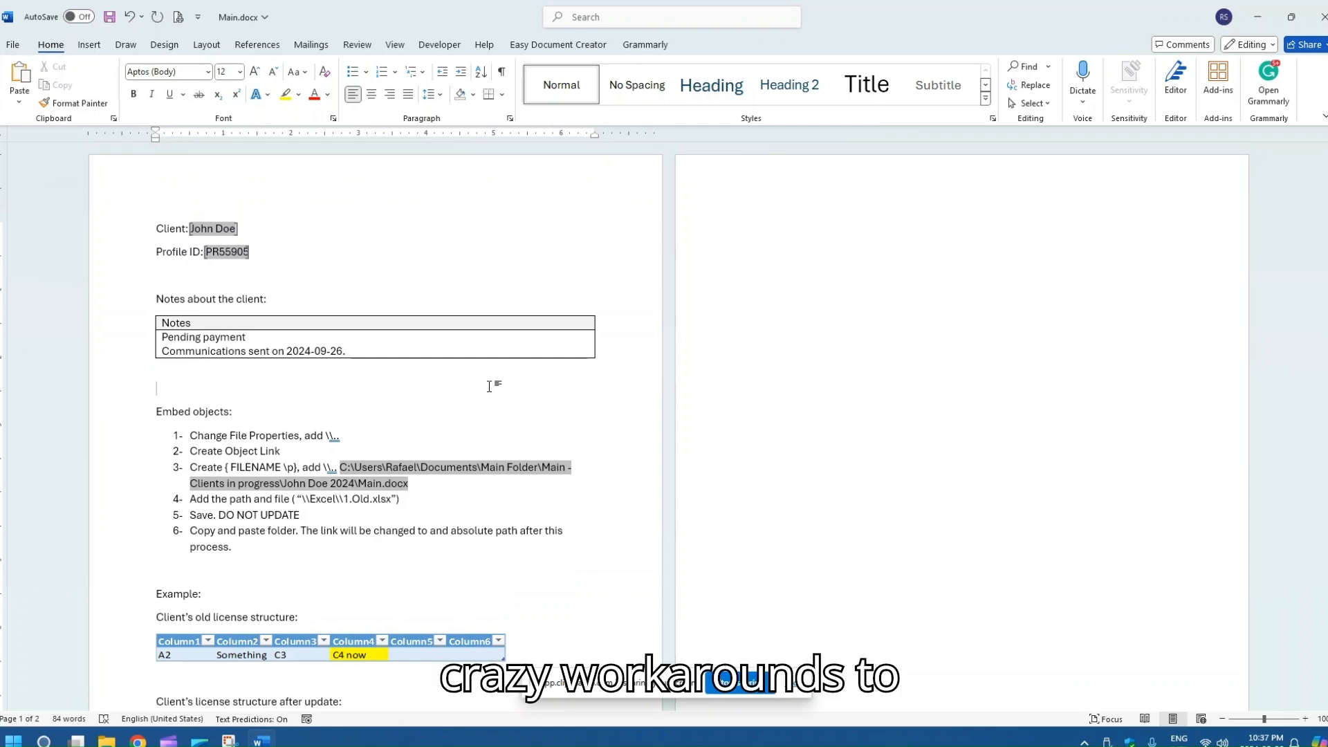
key("alt+F9")
scroll(491, 409, "down", 3)
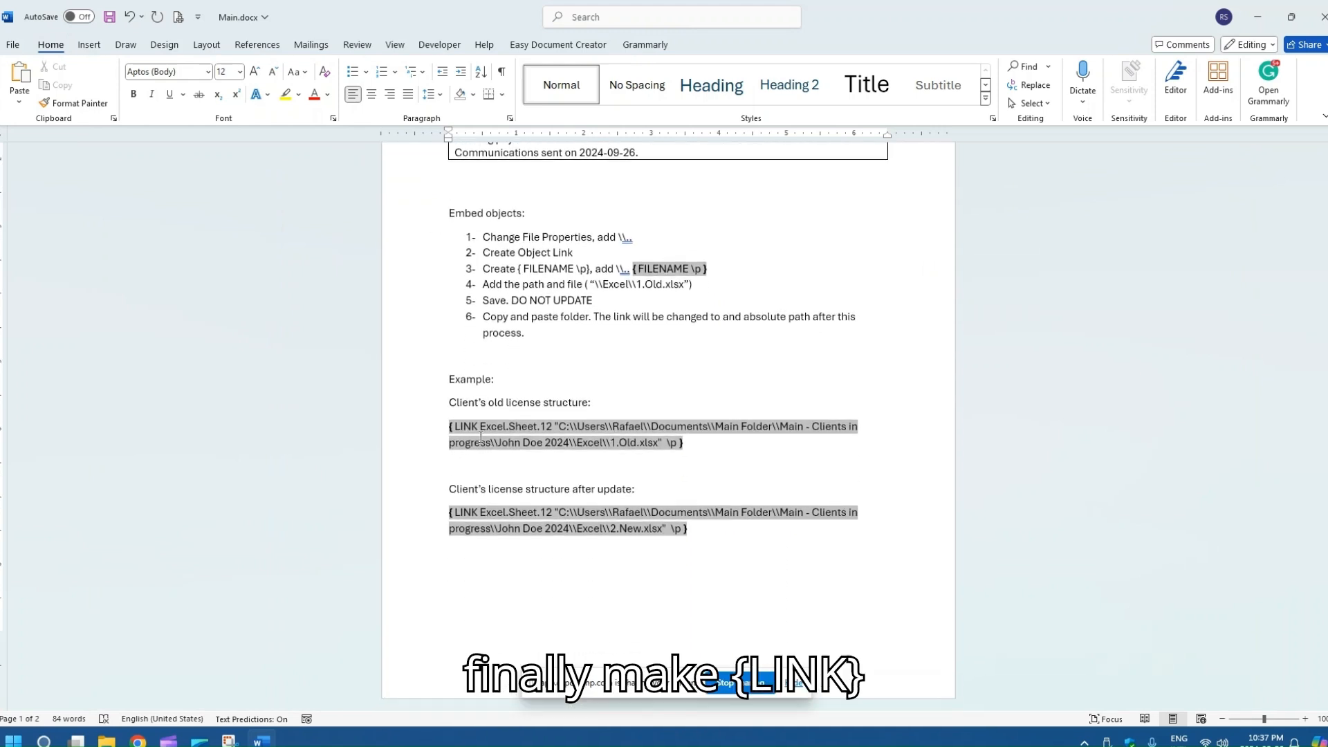
double_click(462, 427)
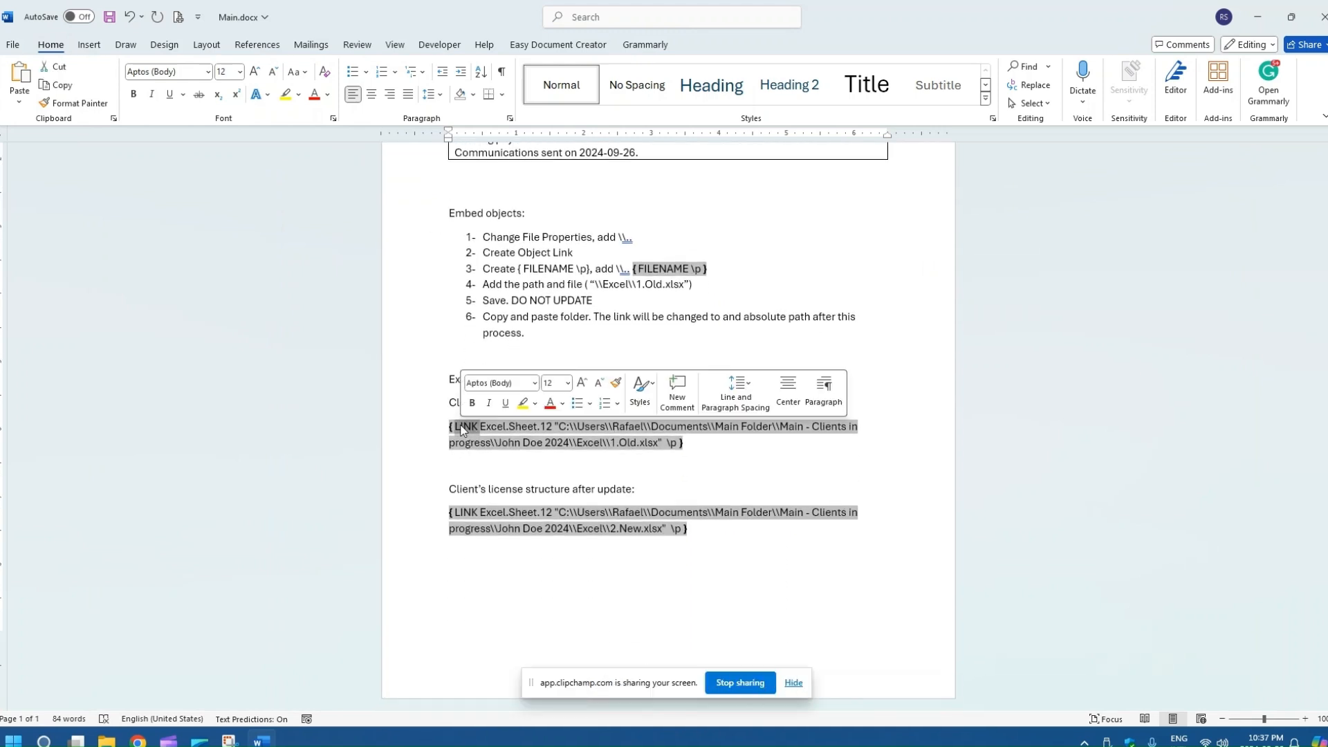
left_click(551, 467)
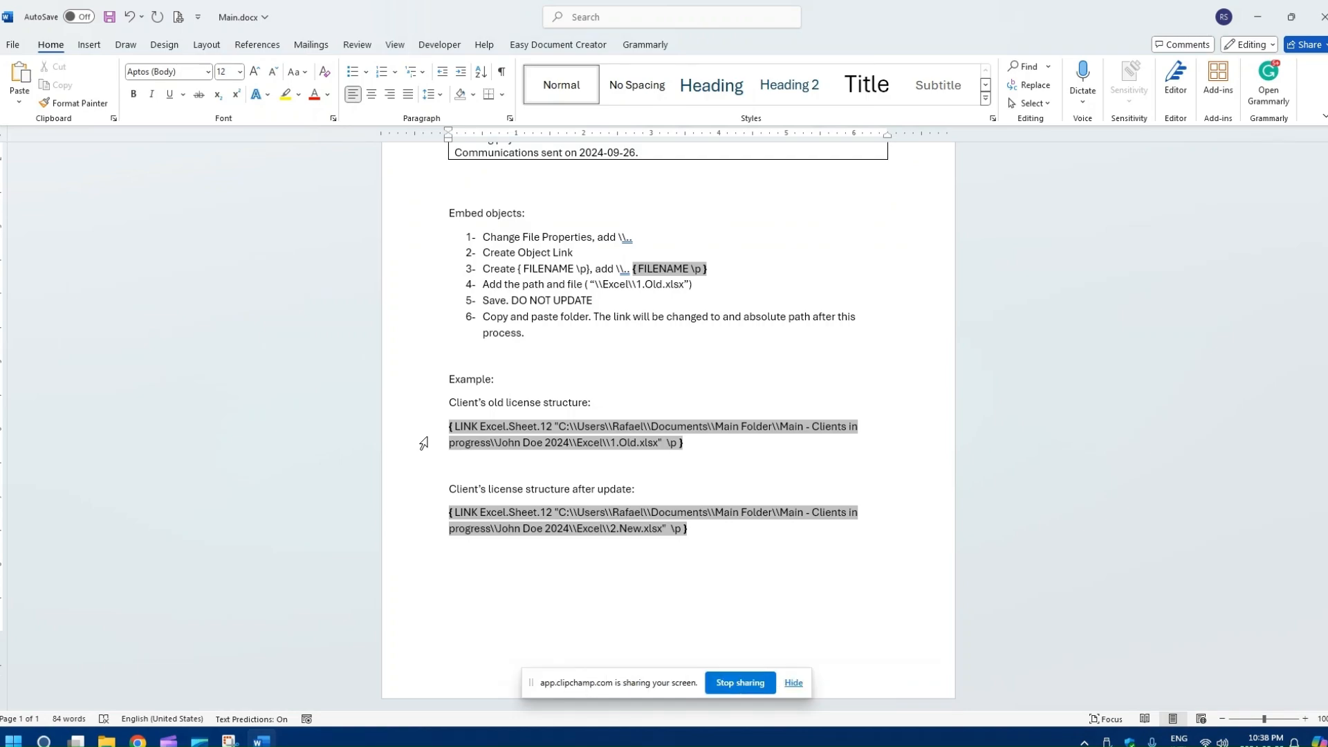
left_click(720, 571)
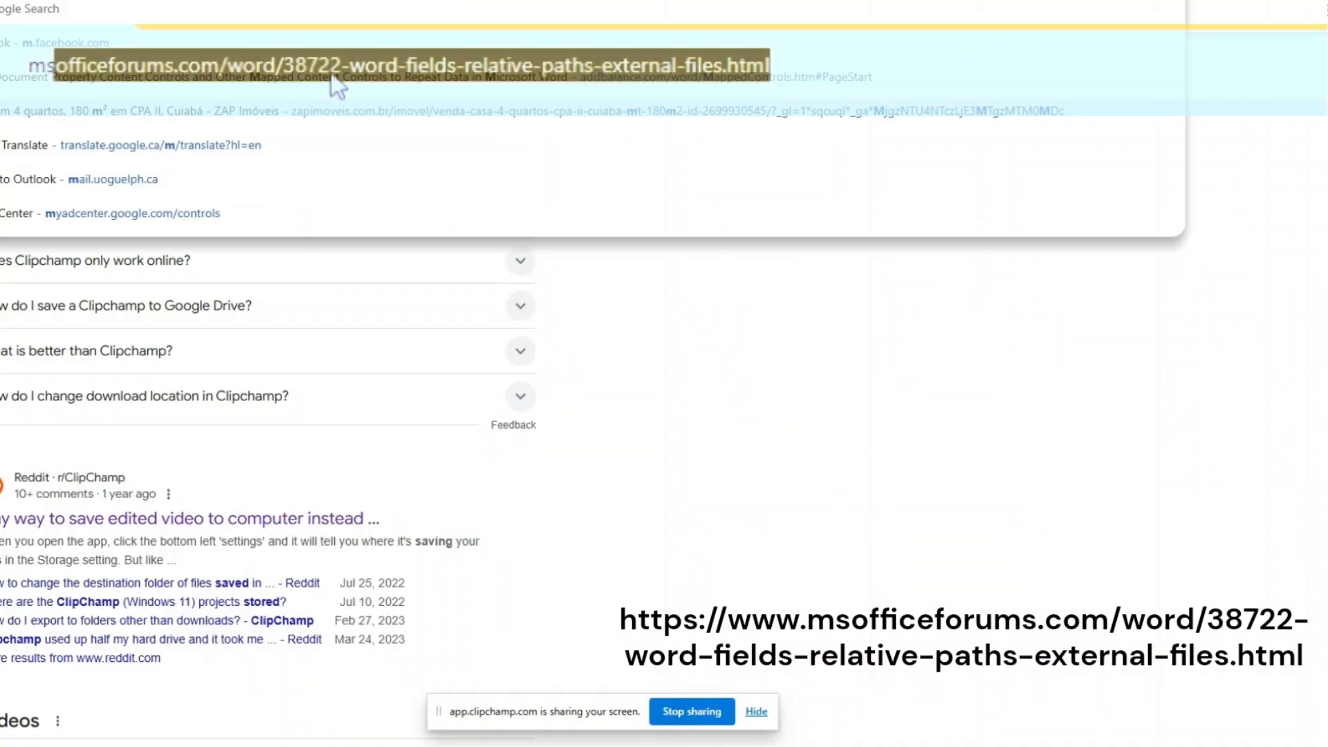
In Chrome, search for "msofficeforums.com macropod word>word fields and relative paths to external files" and open the matching forum thread
type("o")
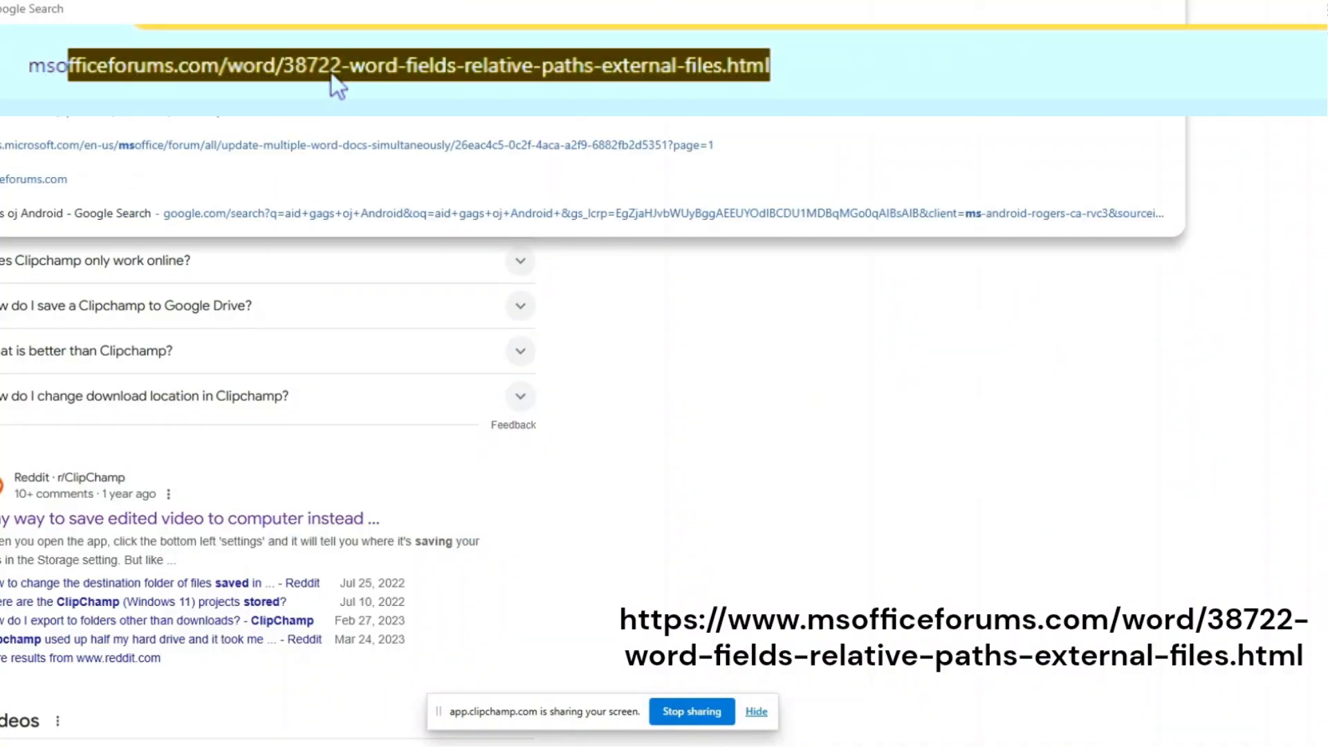
type("fficeforums")
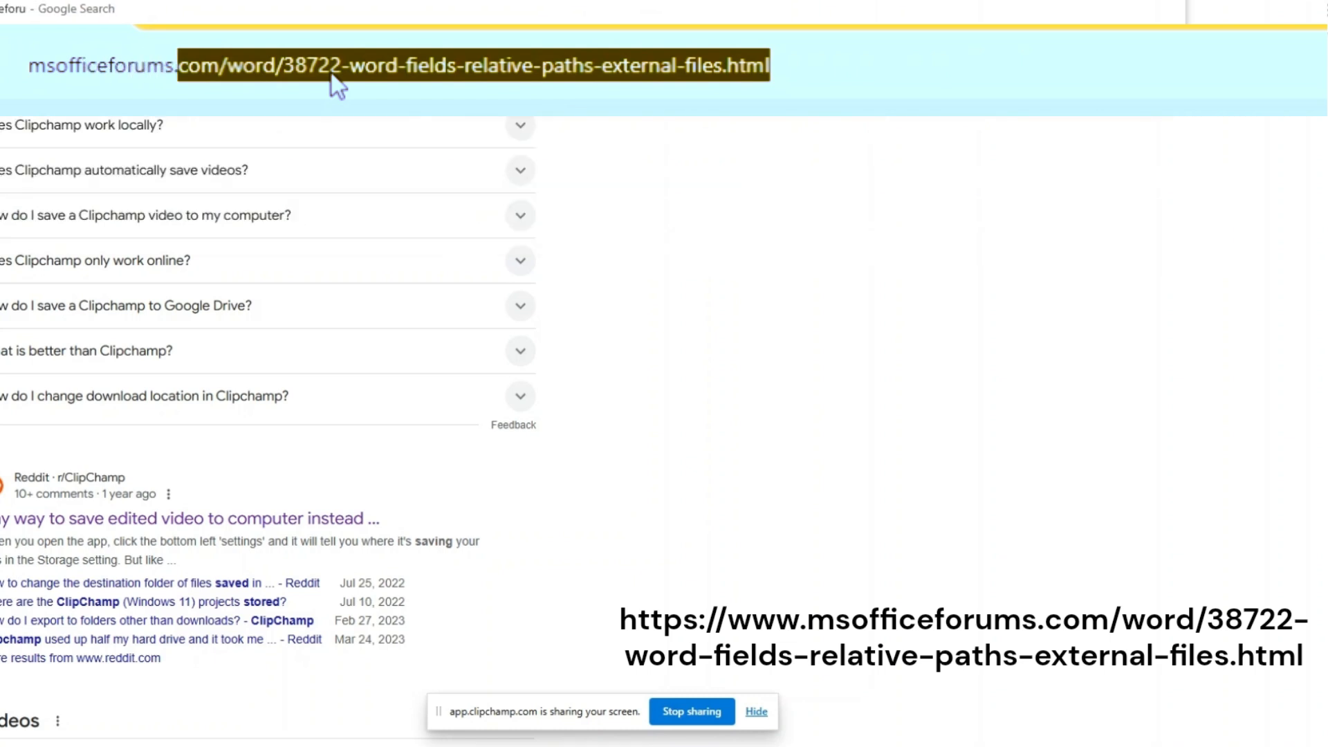
type(".com macropod w")
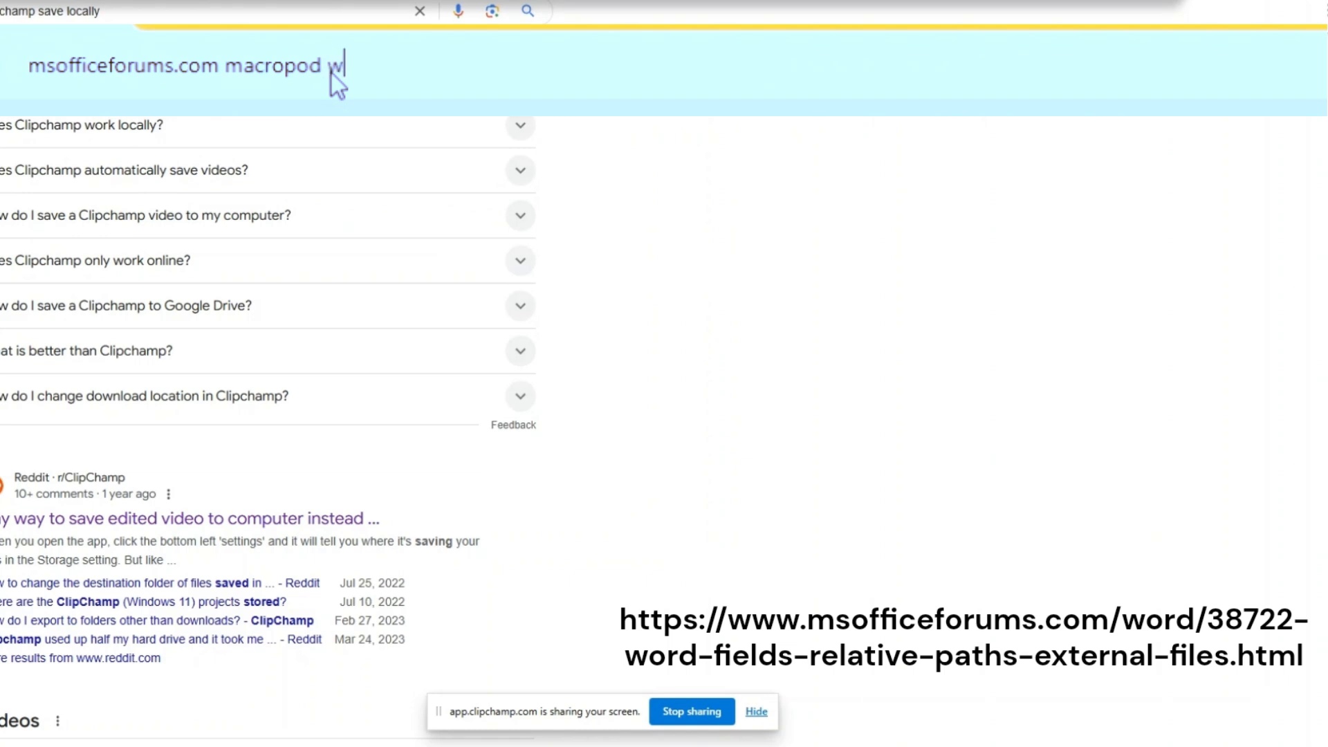
type("ord>word fields an")
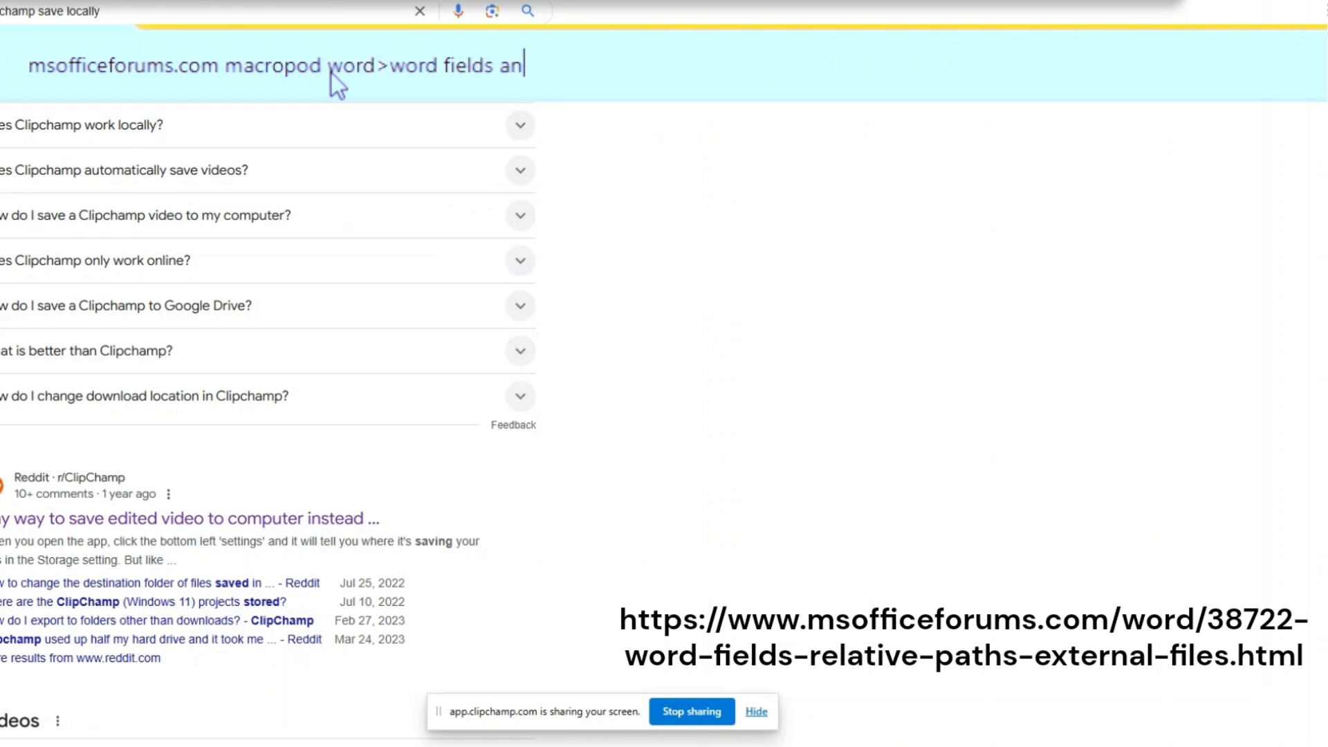
type("d relative paths ")
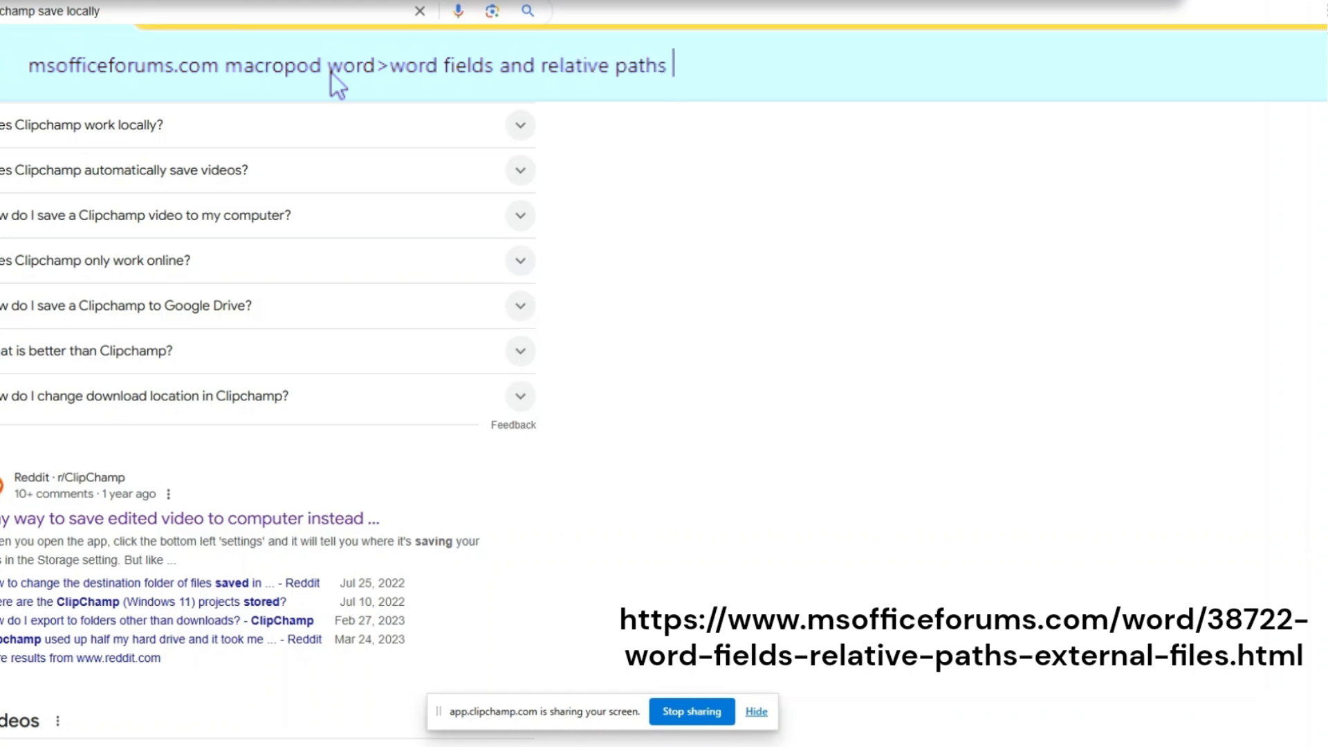
type("to external files")
key("Return")
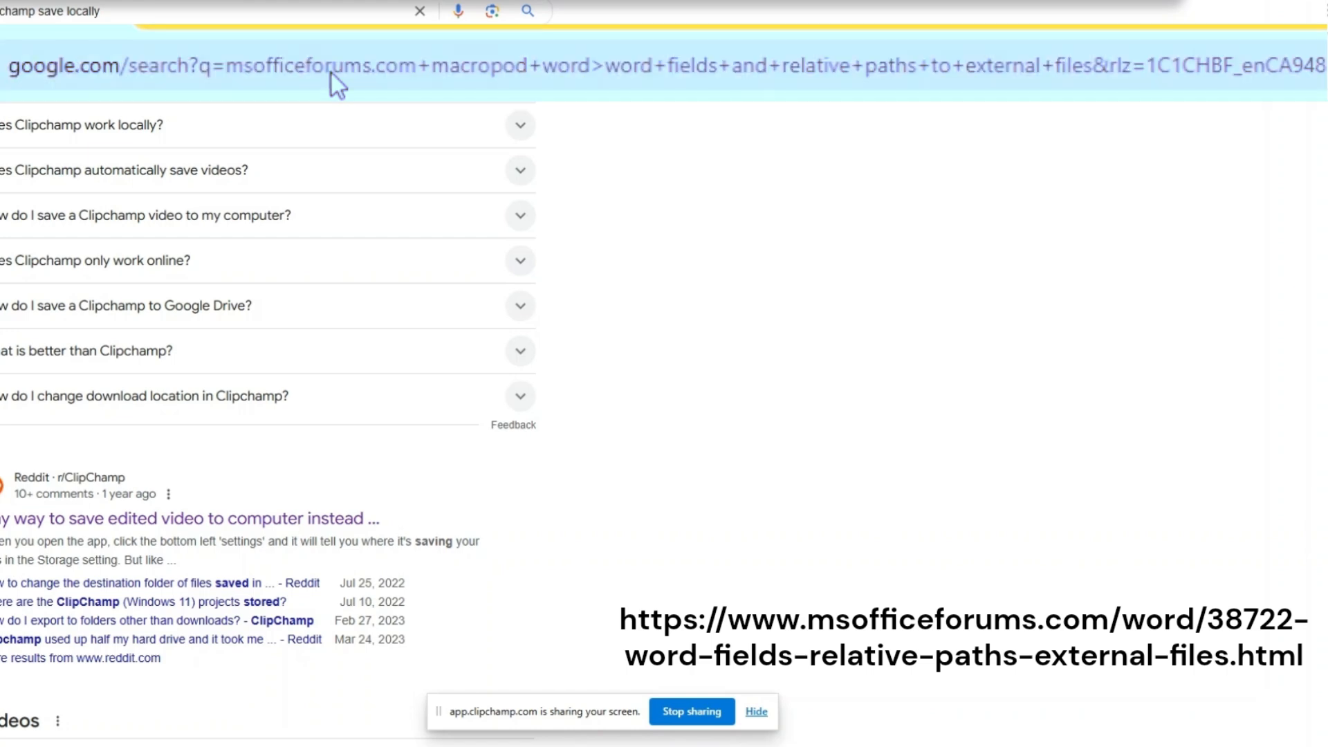
left_click(126, 174)
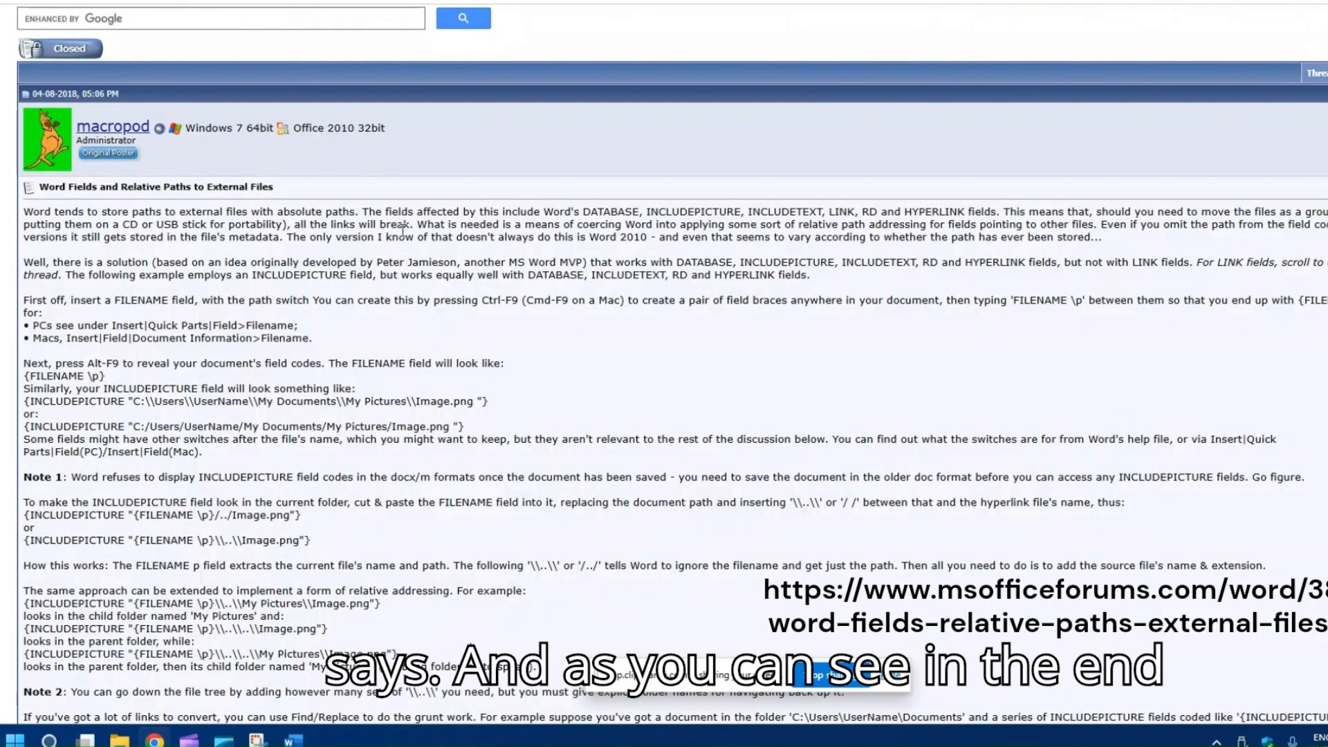
Examine the forum thread's relative path solution and attached macro, highlighting the sentence on which field types it works with
scroll(282, 256, "down", 10)
scroll(270, 337, "up", 5)
scroll(271, 336, "down", 5)
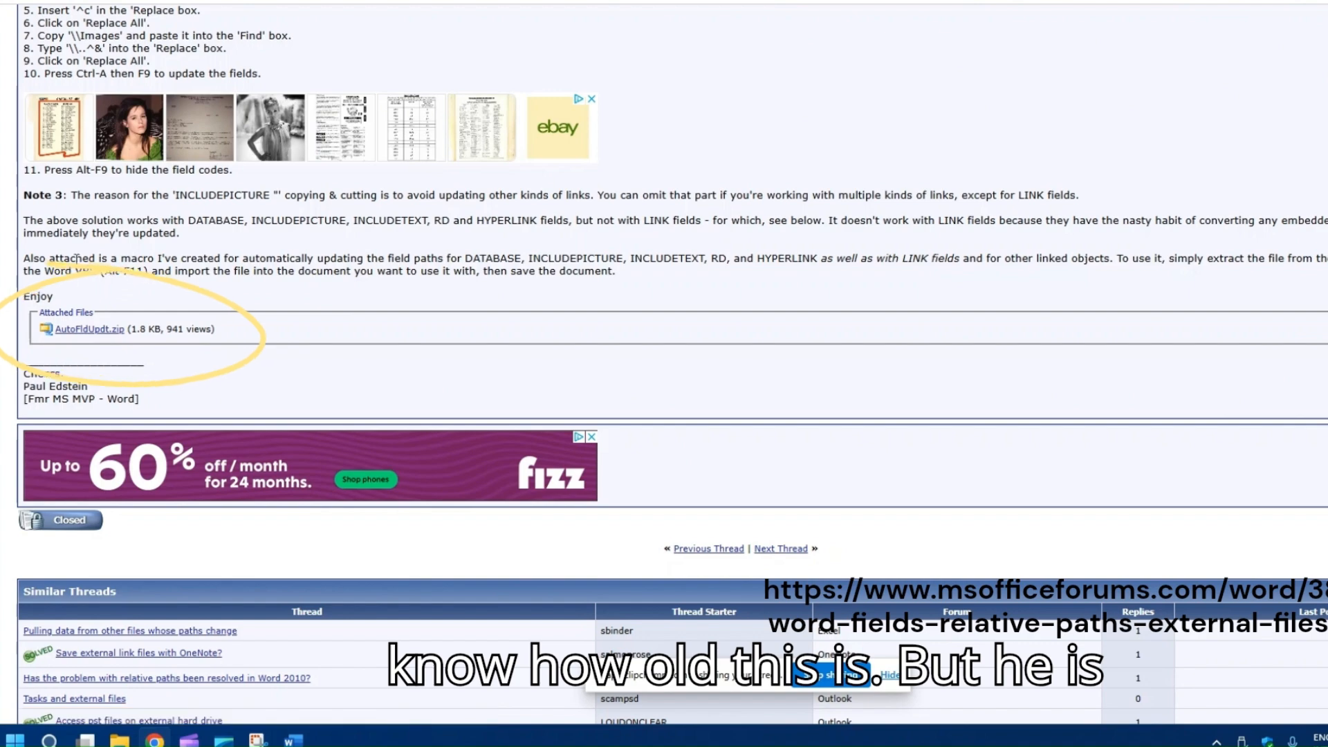
scroll(76, 260, "up", 5)
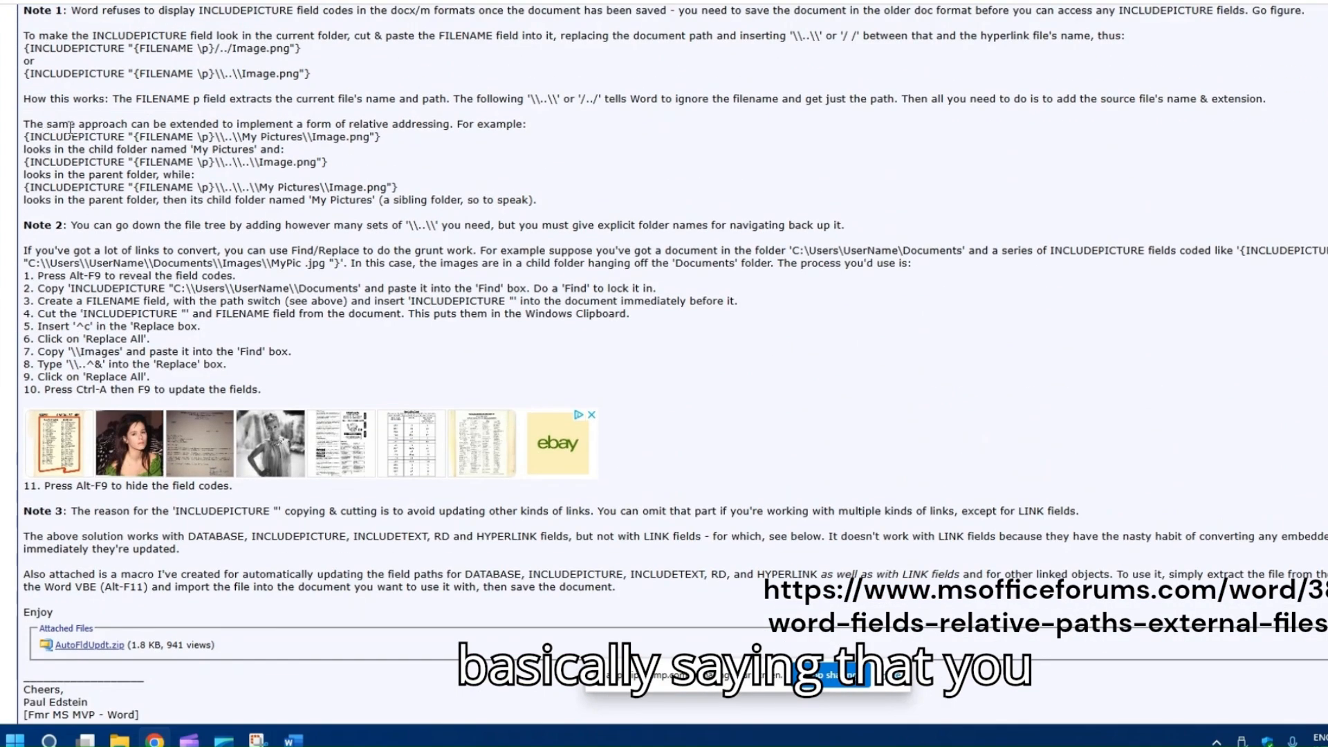
left_click_drag(187, 536, 704, 538)
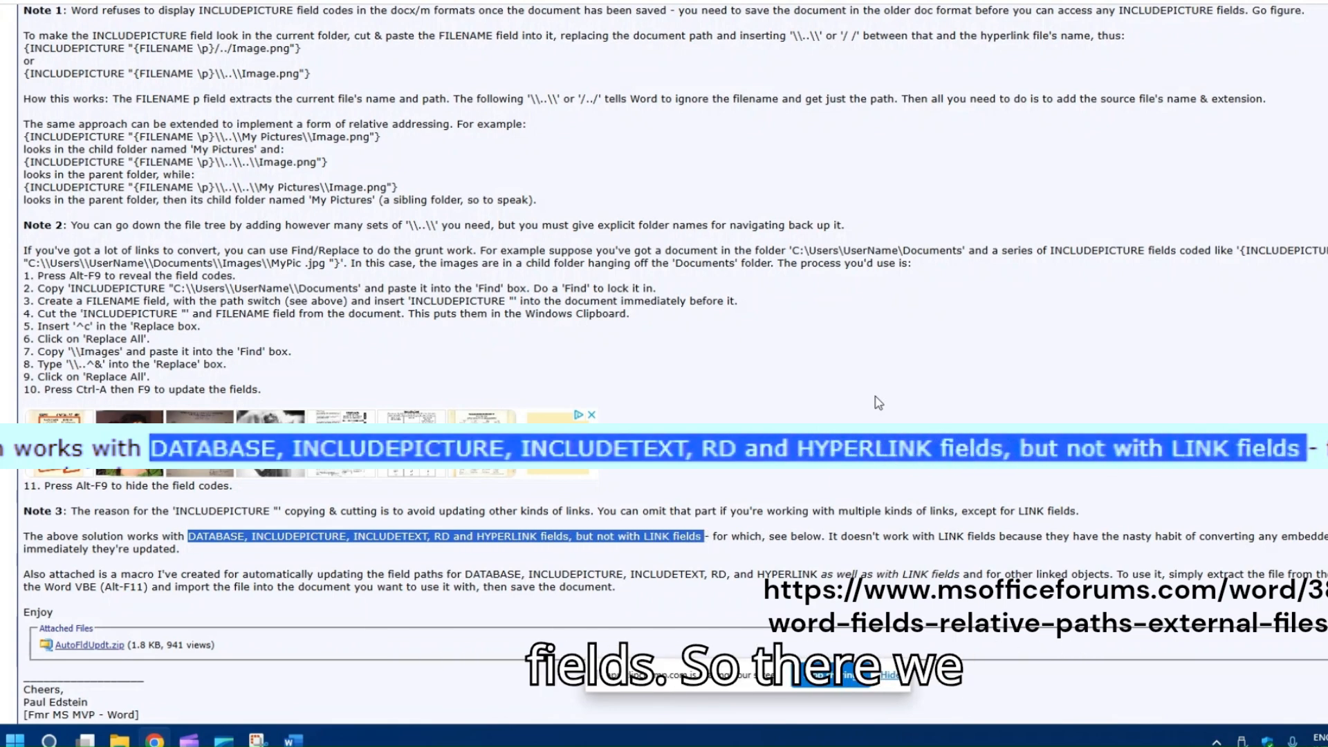
key("alt+Tab")
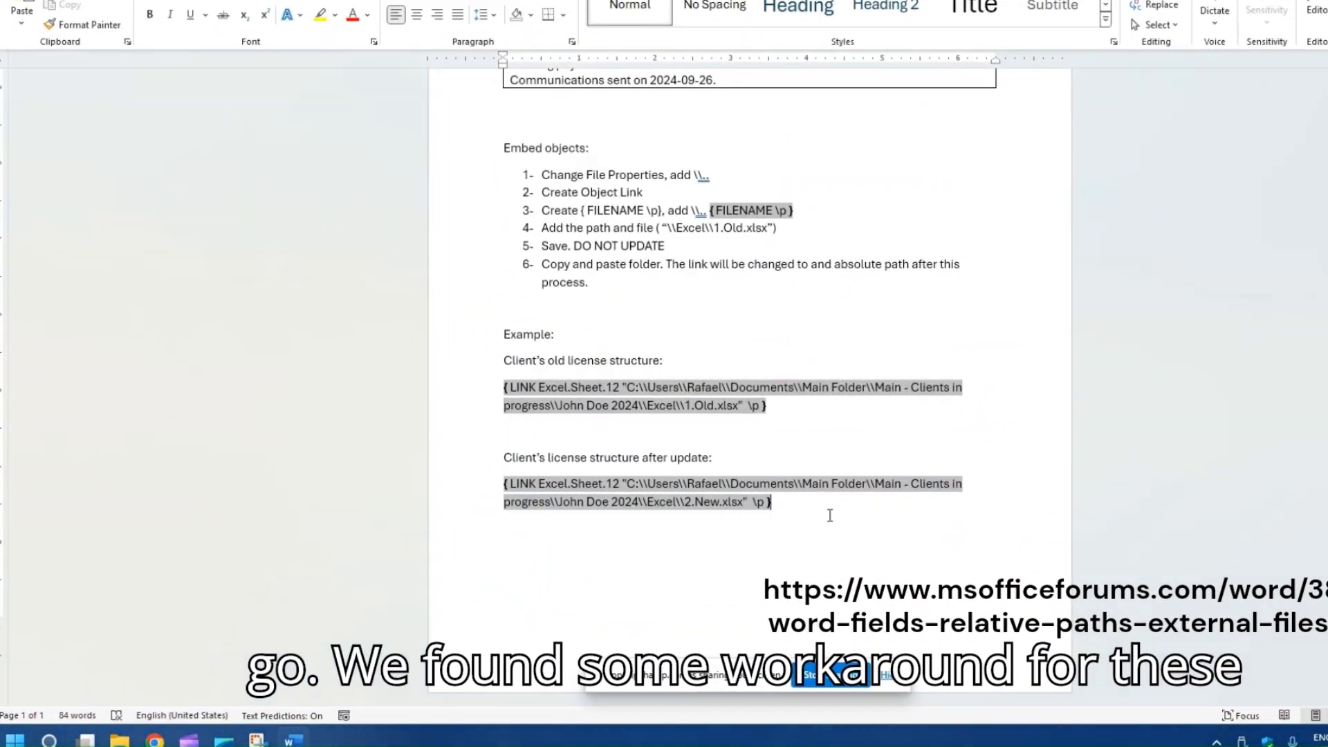
key("alt+Tab")
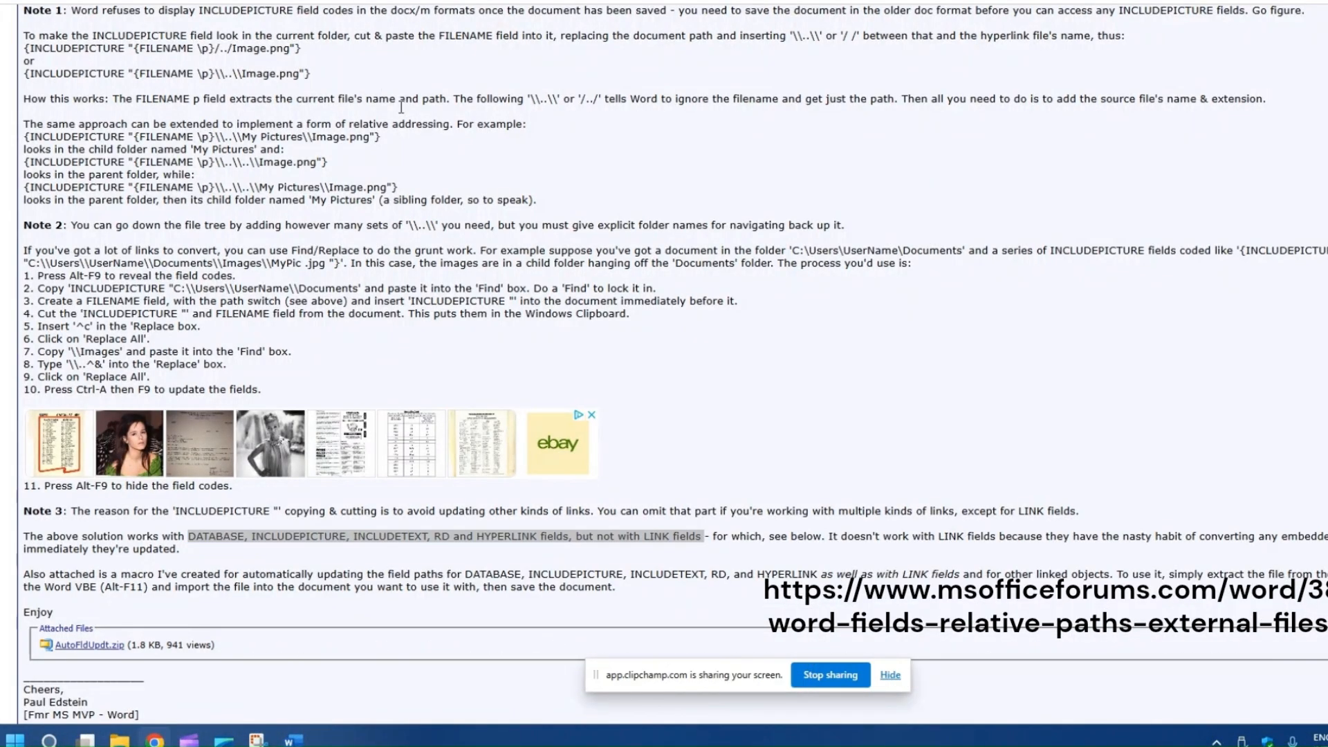
key("alt+Tab")
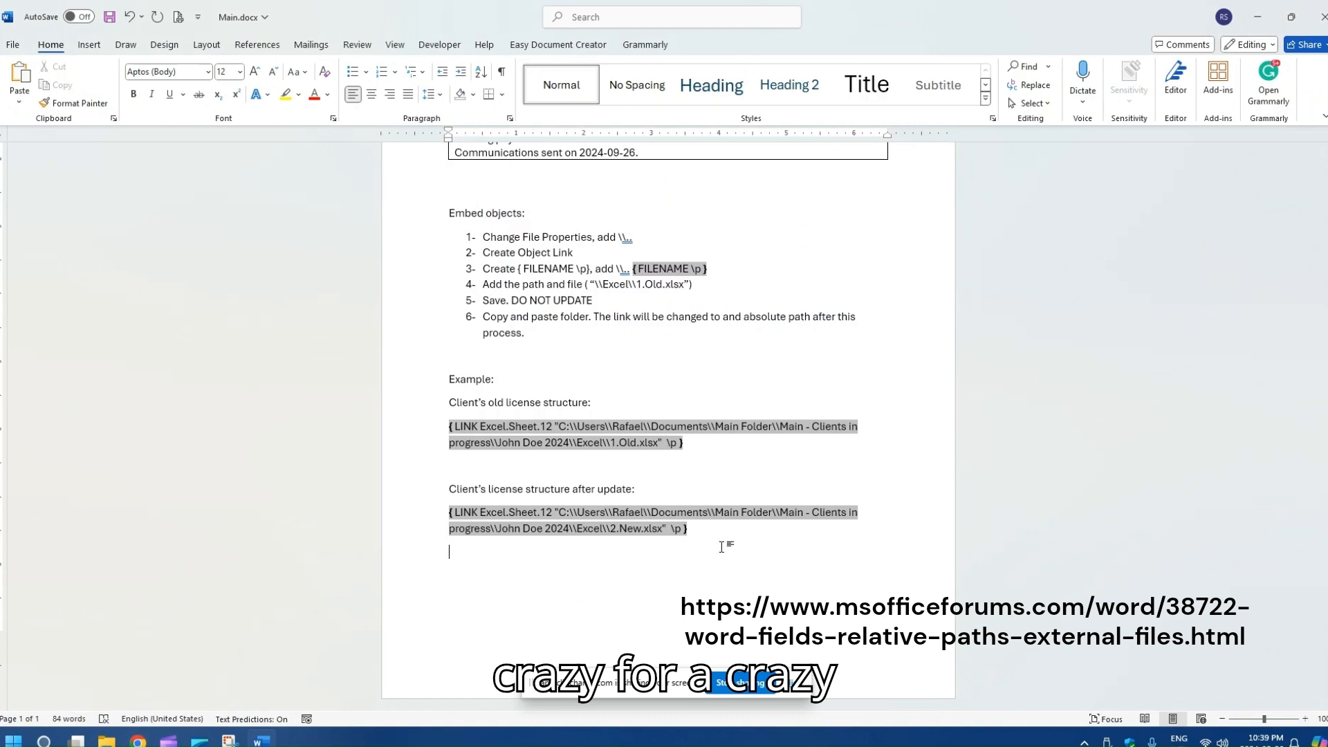
key("Return")
type("https://www.msofficeforums.com/word/38722-word-fields-relative-paths-external-files.html")
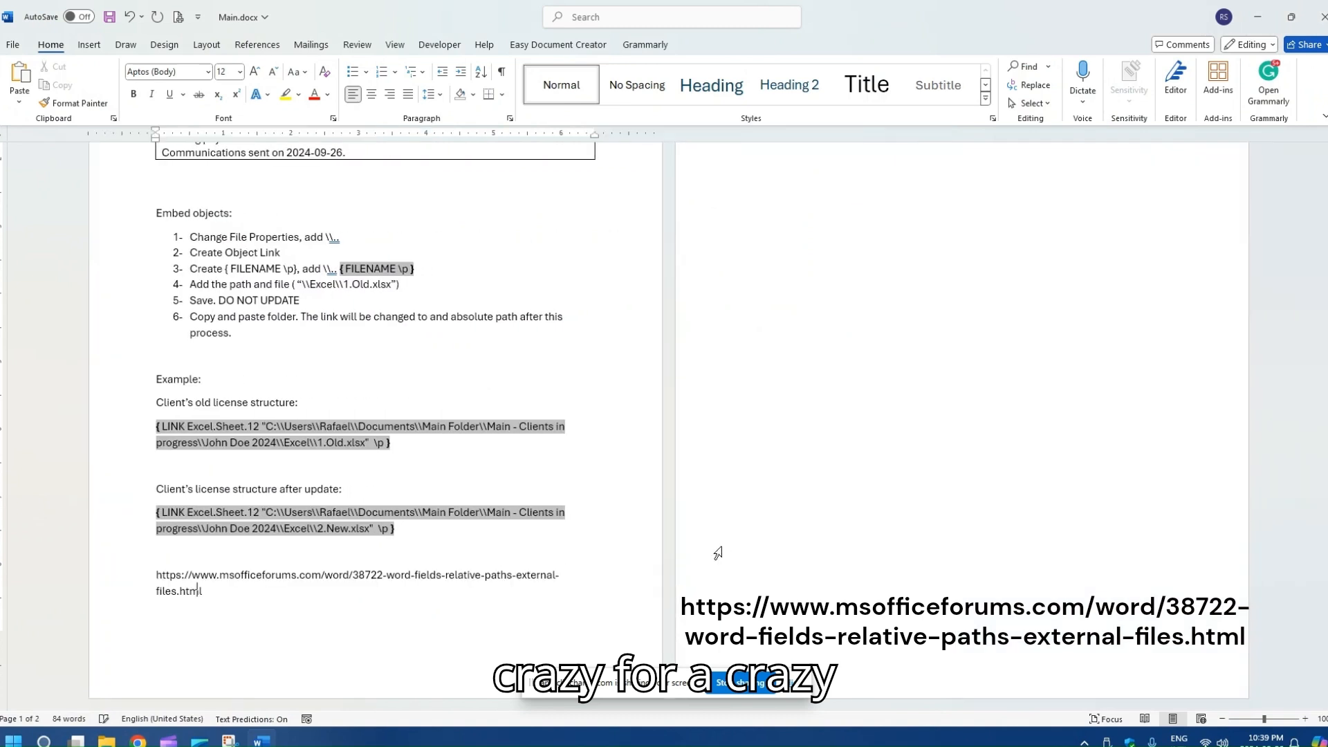
key("Return")
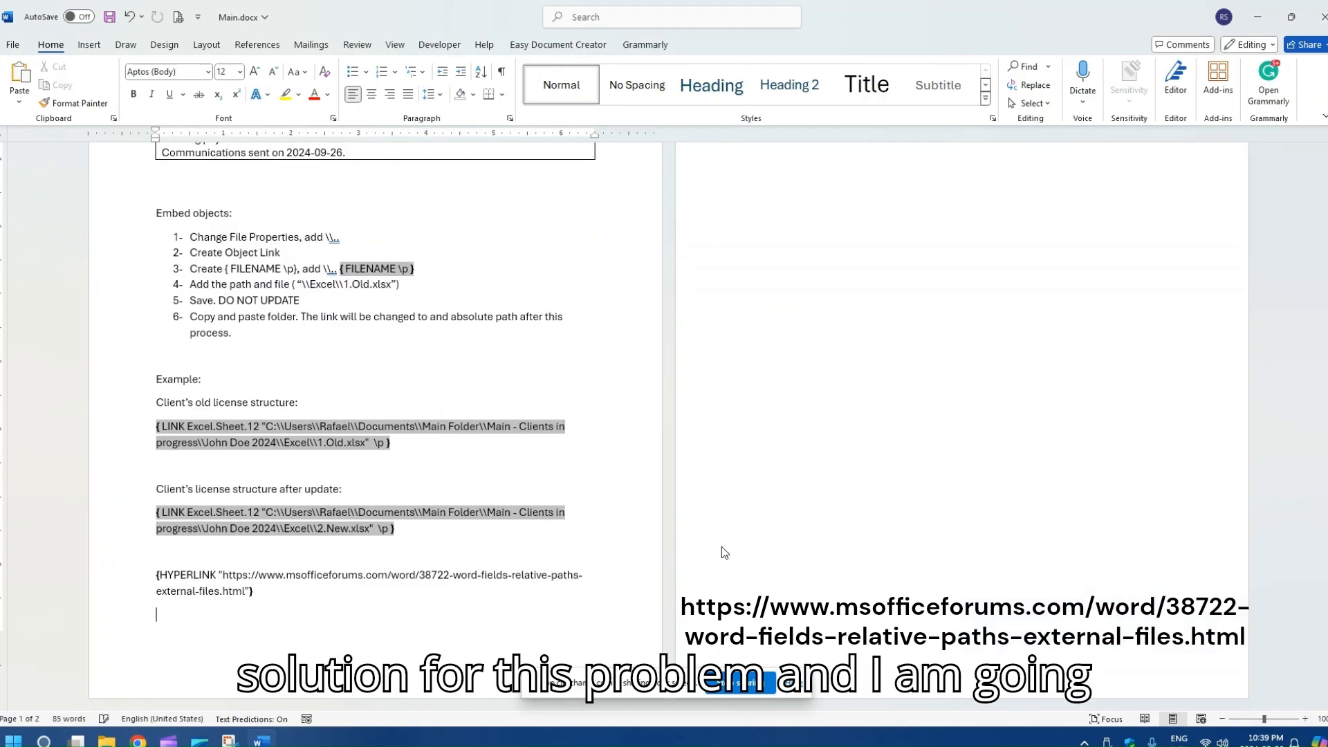
left_click(718, 551)
key("alt+F9")
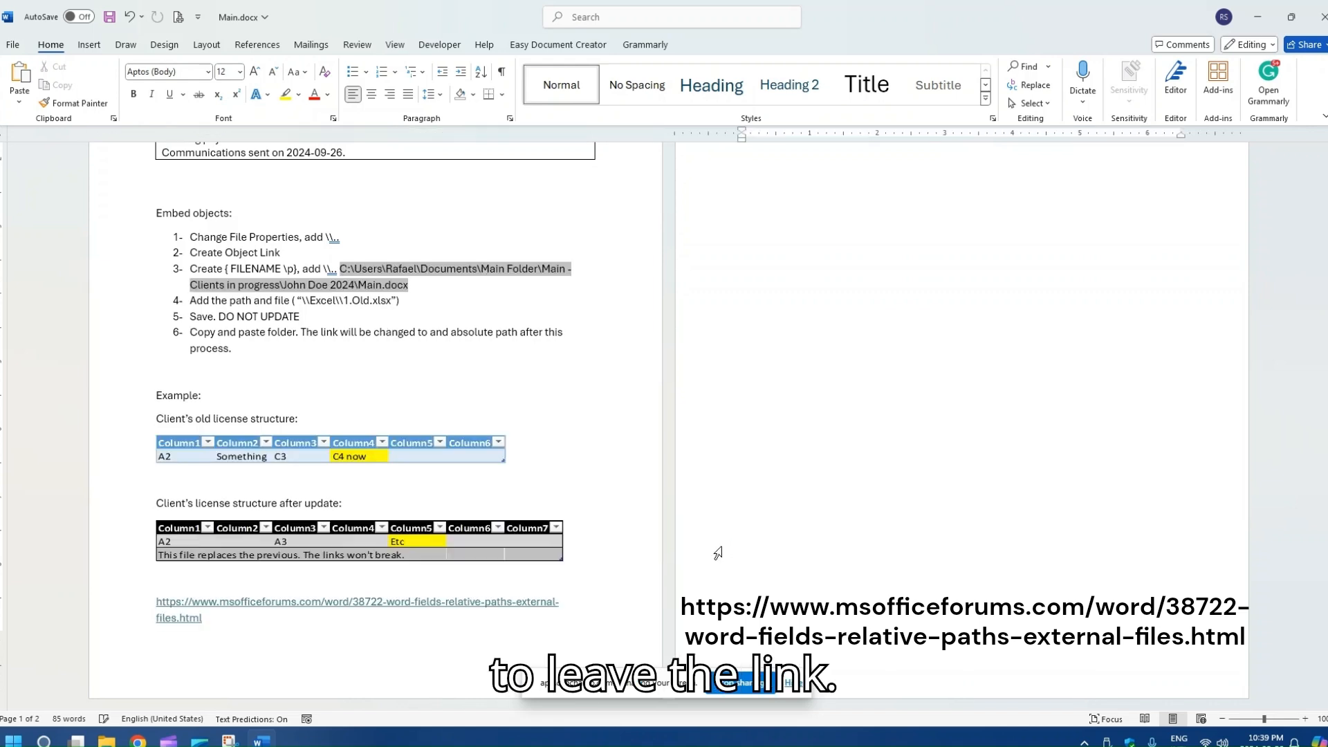
left_click_drag(195, 620, 152, 603)
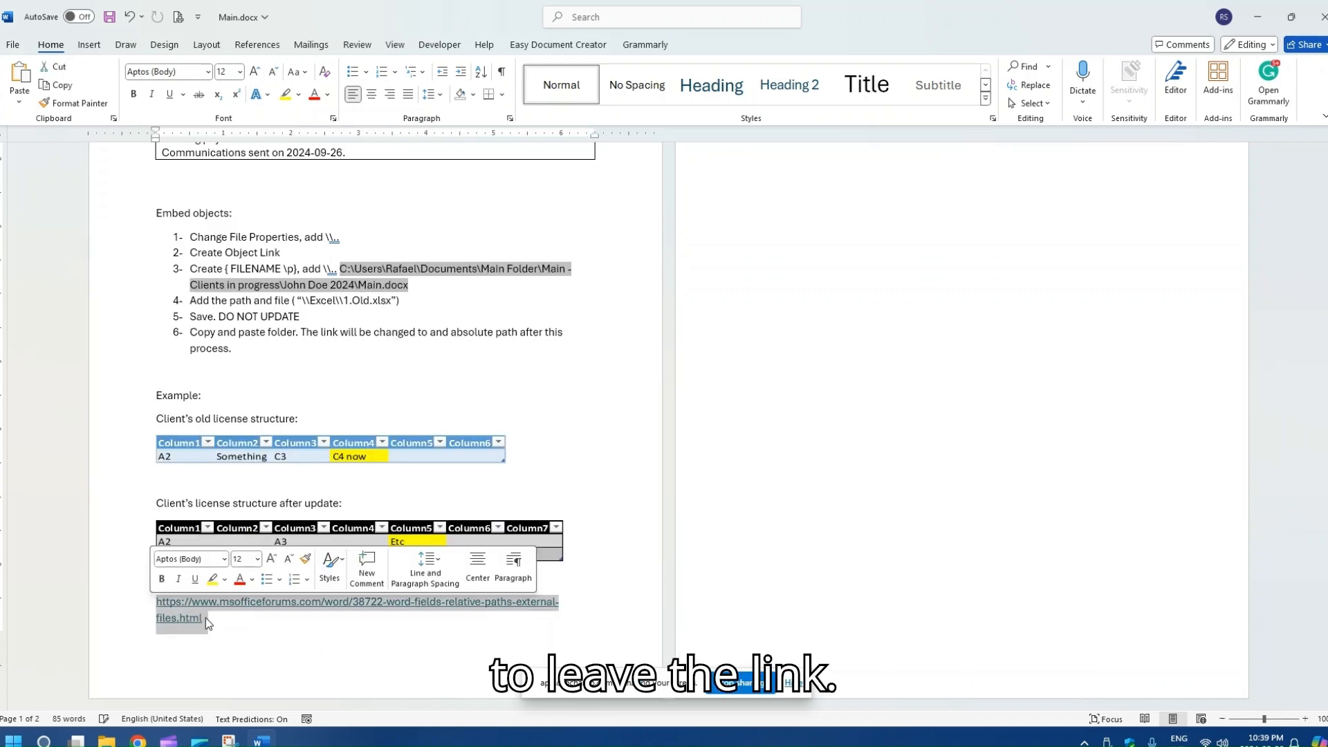
left_click(251, 618)
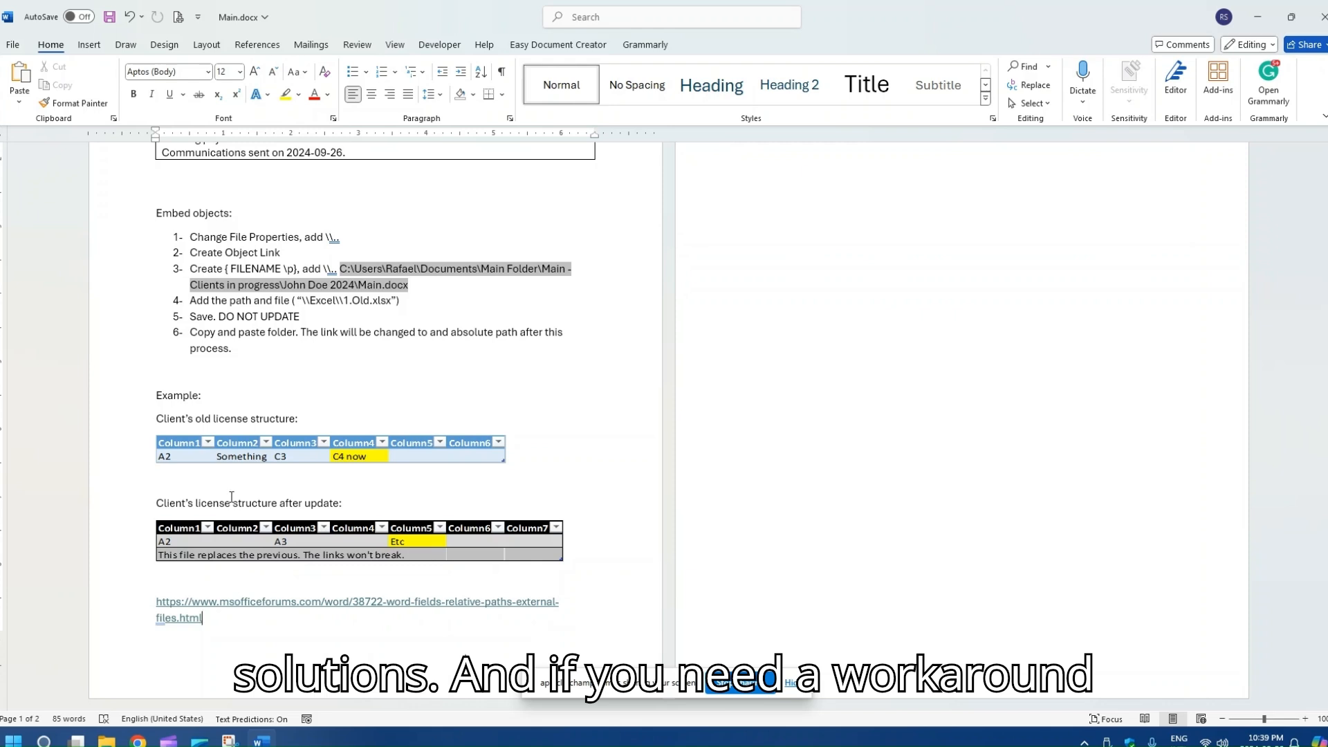
left_click(247, 460)
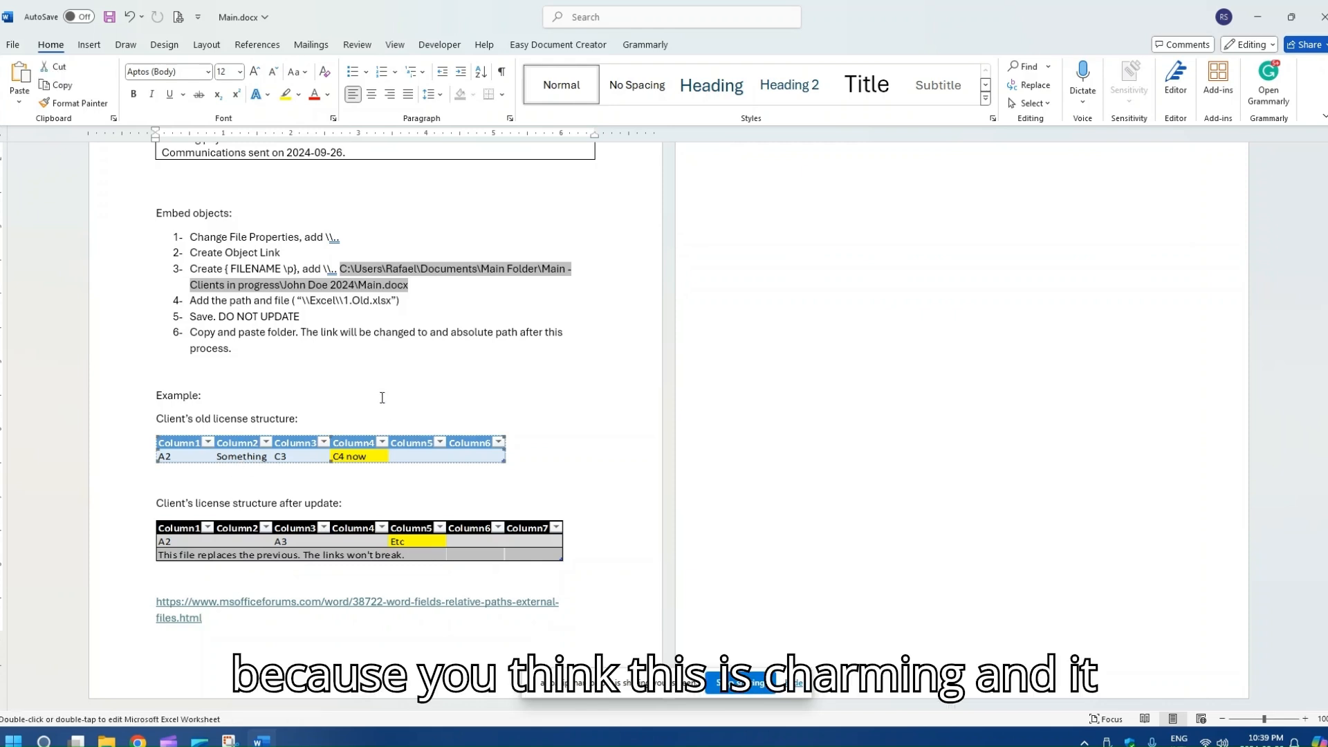
left_click(251, 489)
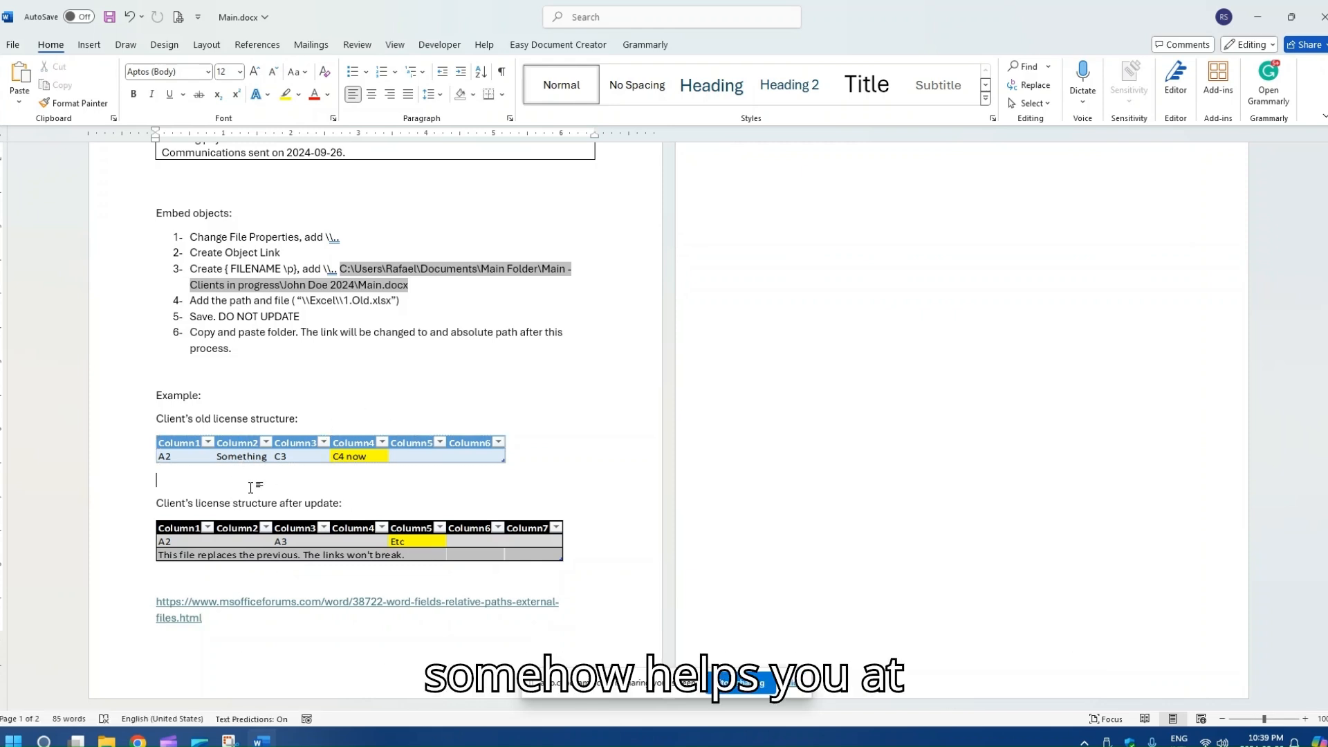
left_click(337, 454)
left_click(266, 479)
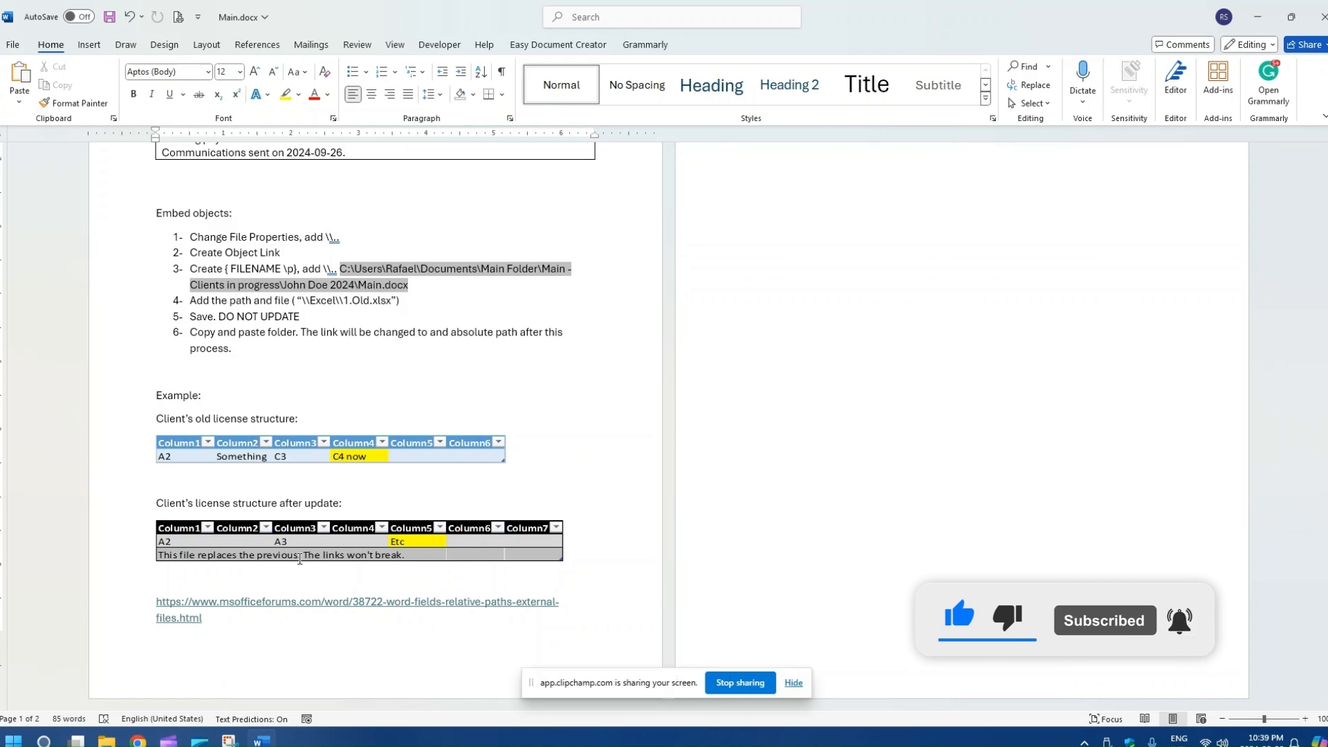
left_click(222, 350)
key("Down")
left_click(300, 249)
left_click(448, 280)
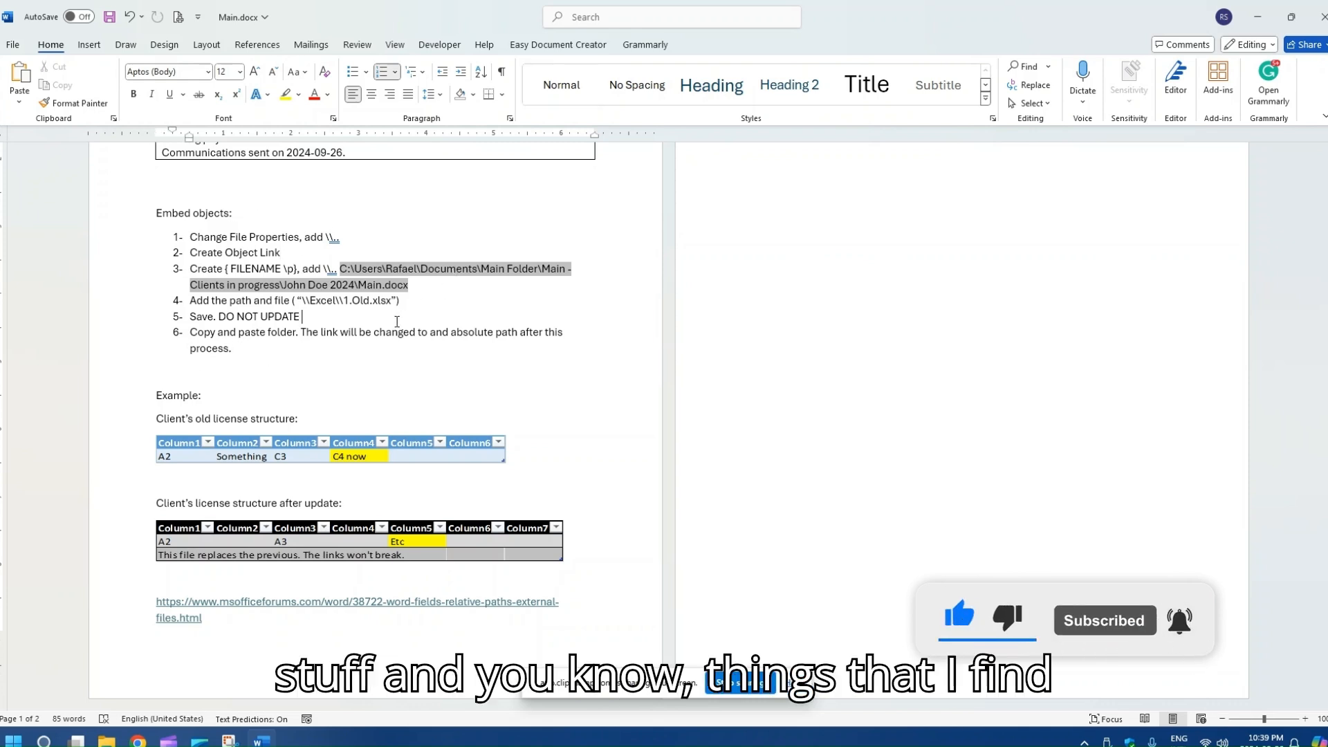
scroll(314, 349, "up", 3)
left_click(339, 276)
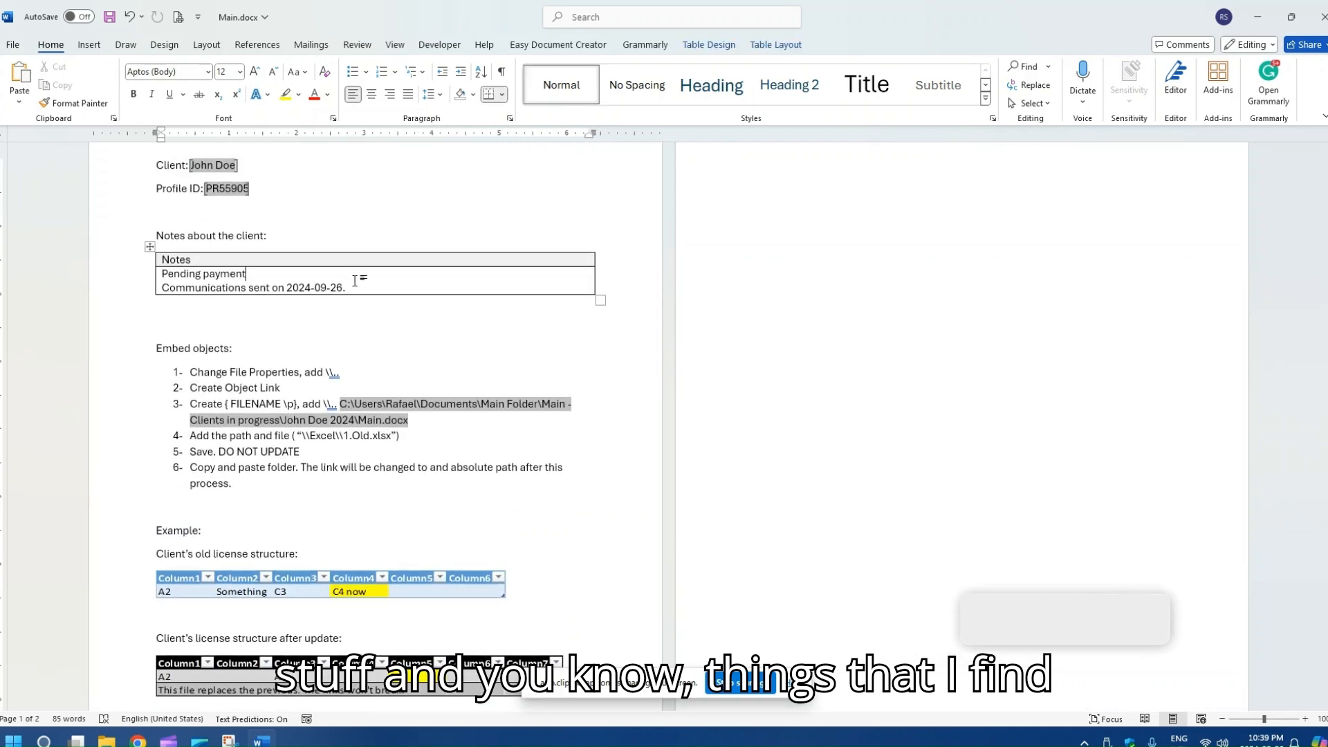
scroll(342, 365, "up", 1)
left_click(273, 283)
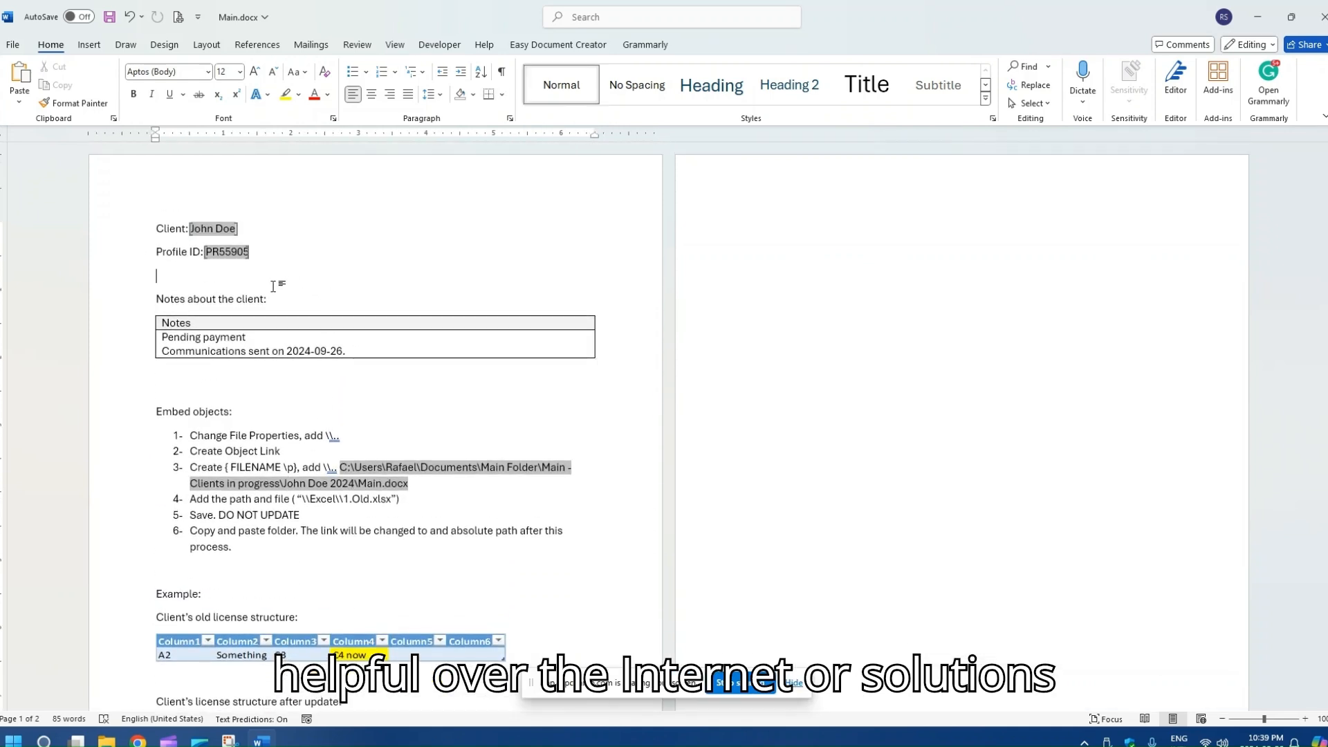
left_click(342, 435)
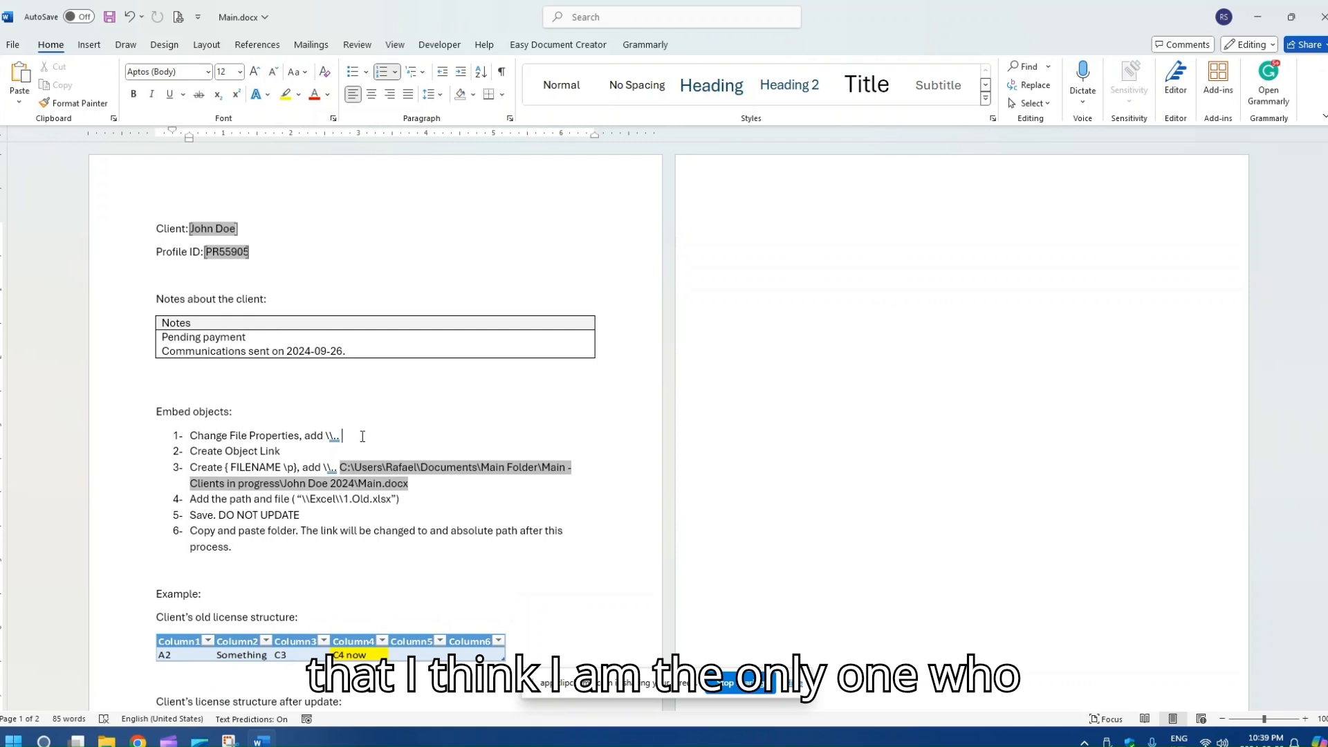
left_click(252, 408)
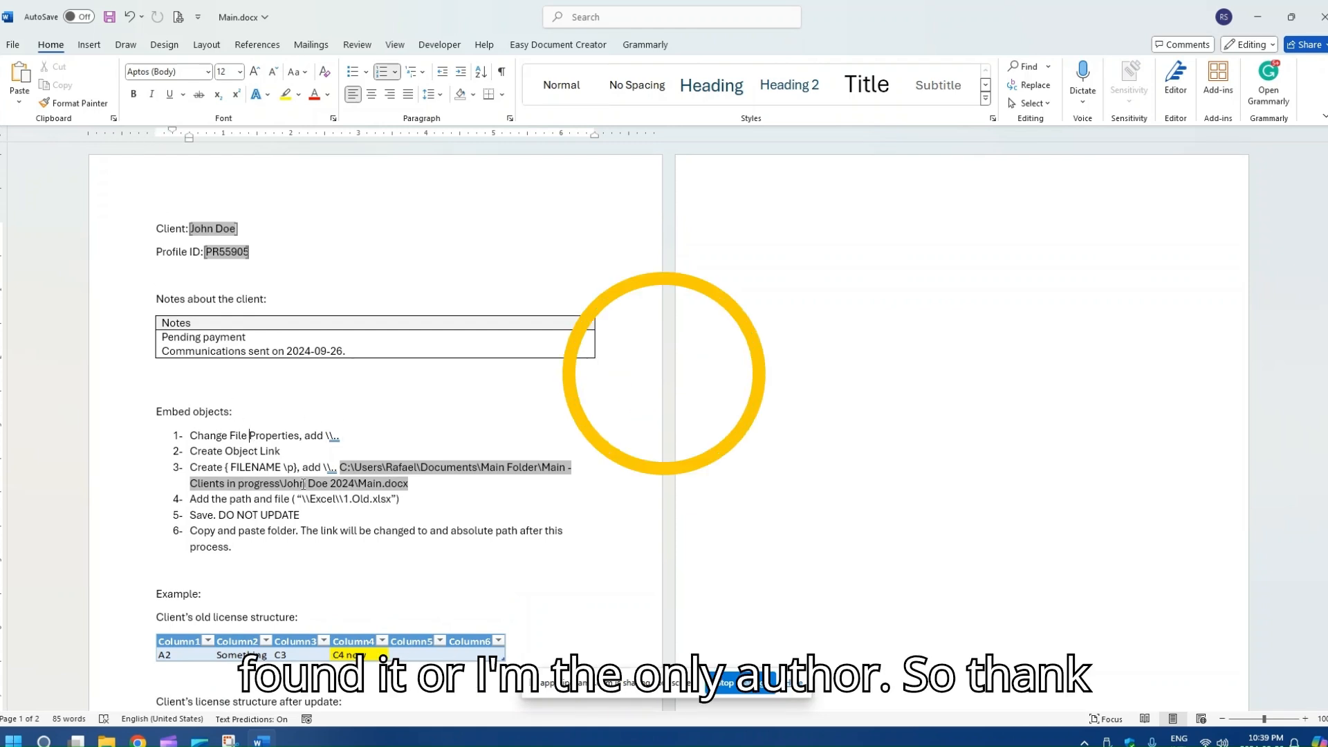